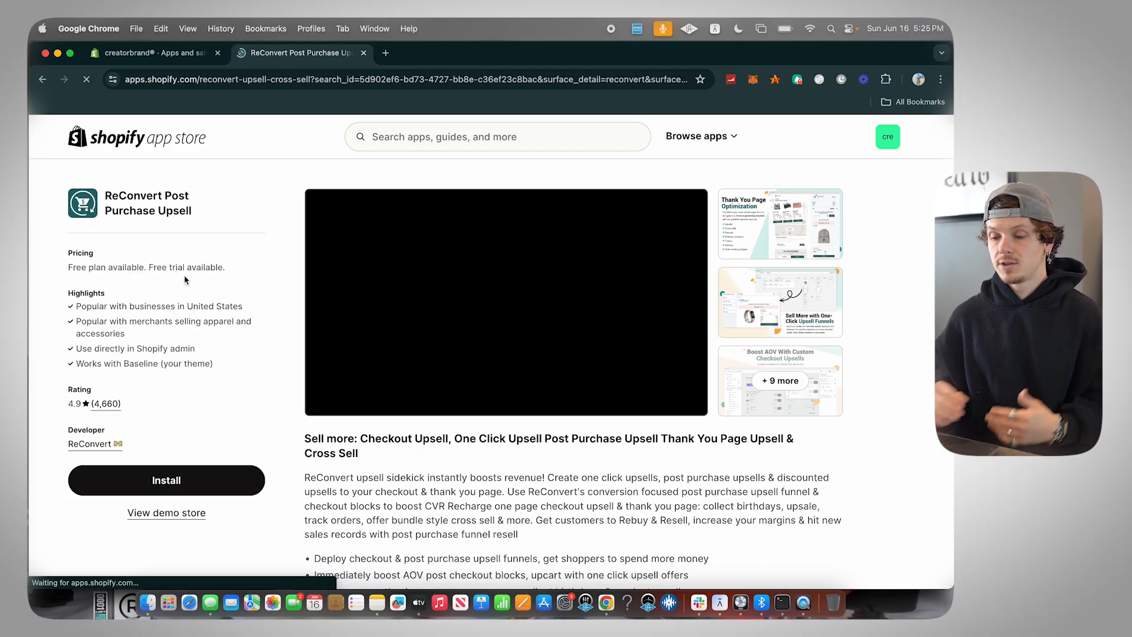
Install the ReConvert Post Purchase Upsell app on the store and approve its usage-based subscription
{"action": "left_click", "coordinate": [176, 479]}
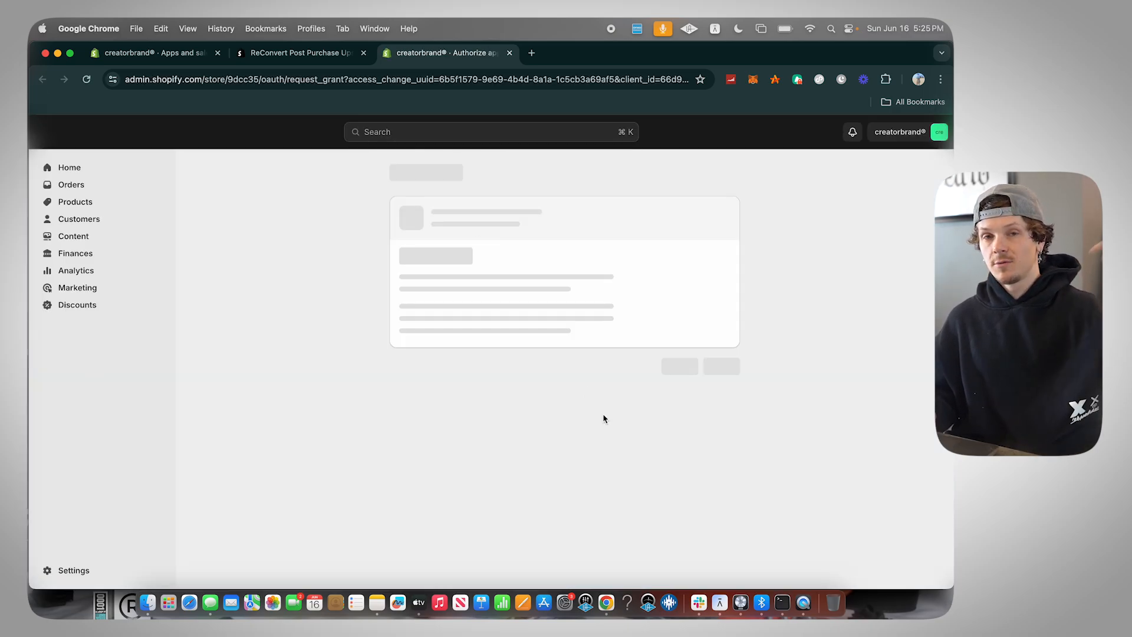
{"action": "left_click", "coordinate": [730, 407]}
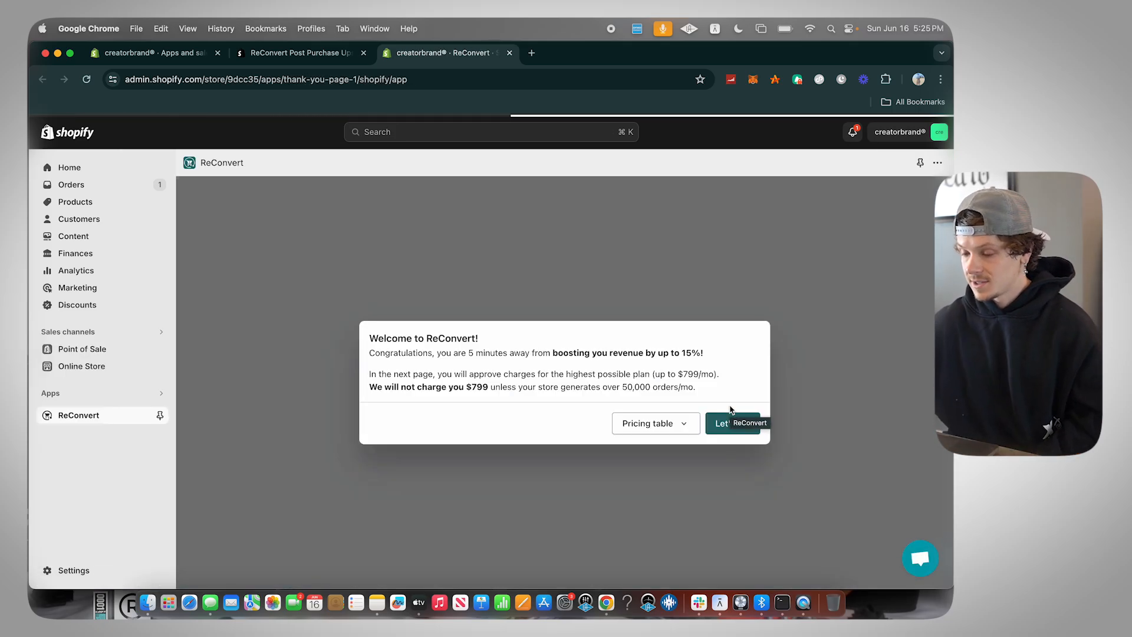
{"action": "left_click", "coordinate": [725, 425]}
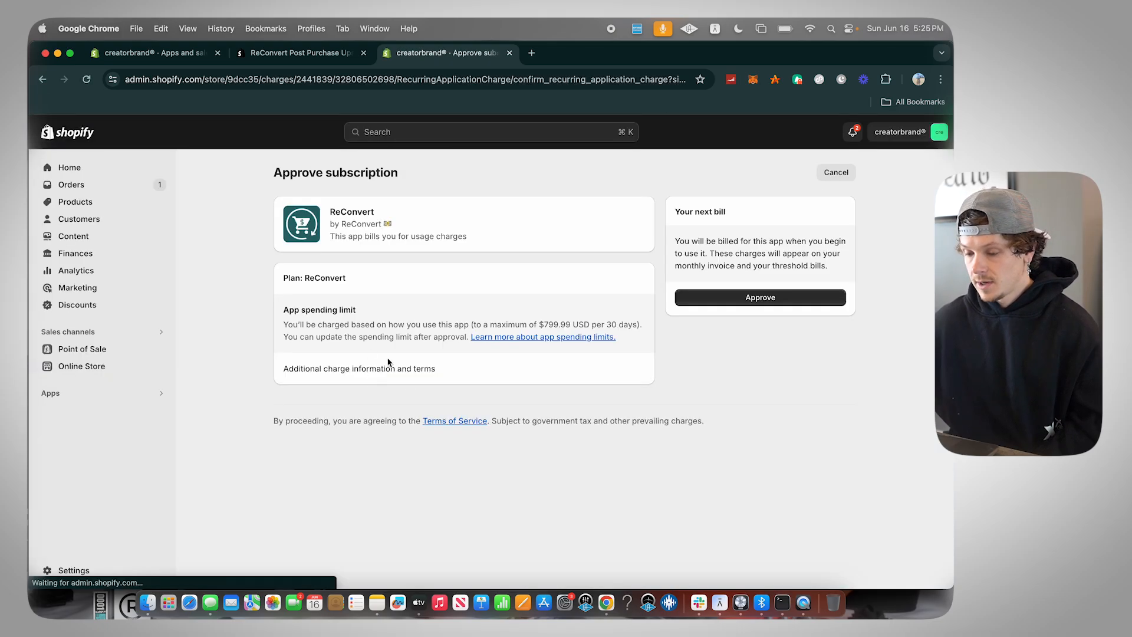
{"action": "left_click_drag", "start_coordinate": [292, 329], "coordinate": [465, 337]}
{"action": "left_click", "coordinate": [508, 328]}
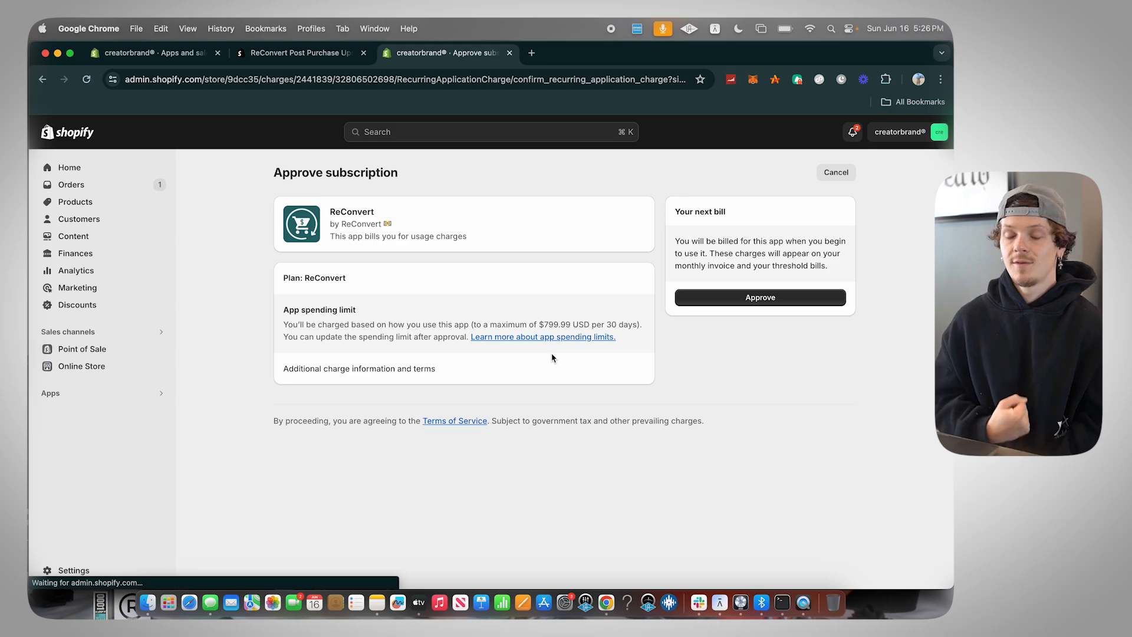
{"action": "left_click", "coordinate": [732, 303]}
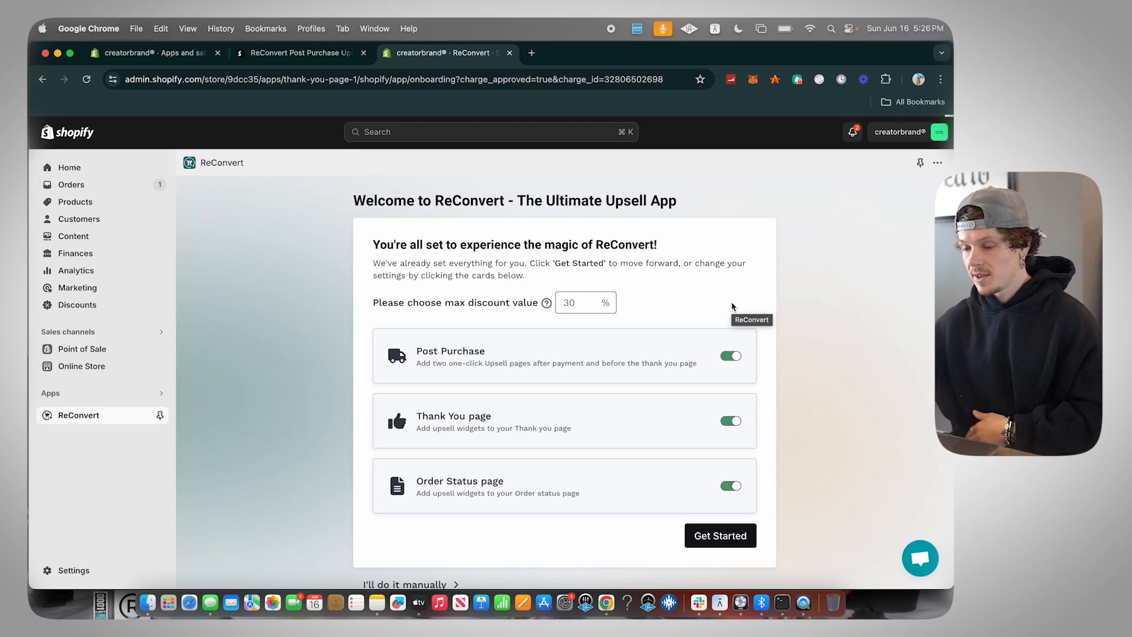
Set the maximum discount value to 20% in the ReConvert welcome setup
{"action": "scroll", "coordinate": [577, 270], "scroll_direction": "down", "scroll_amount": 1}
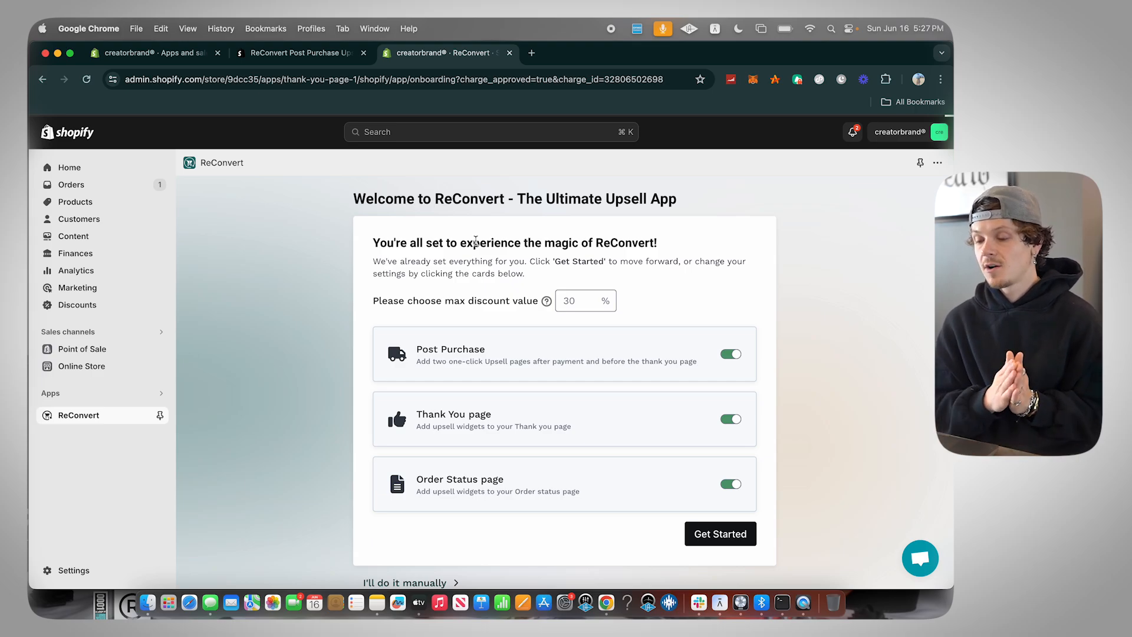
{"action": "double_click", "coordinate": [586, 294]}
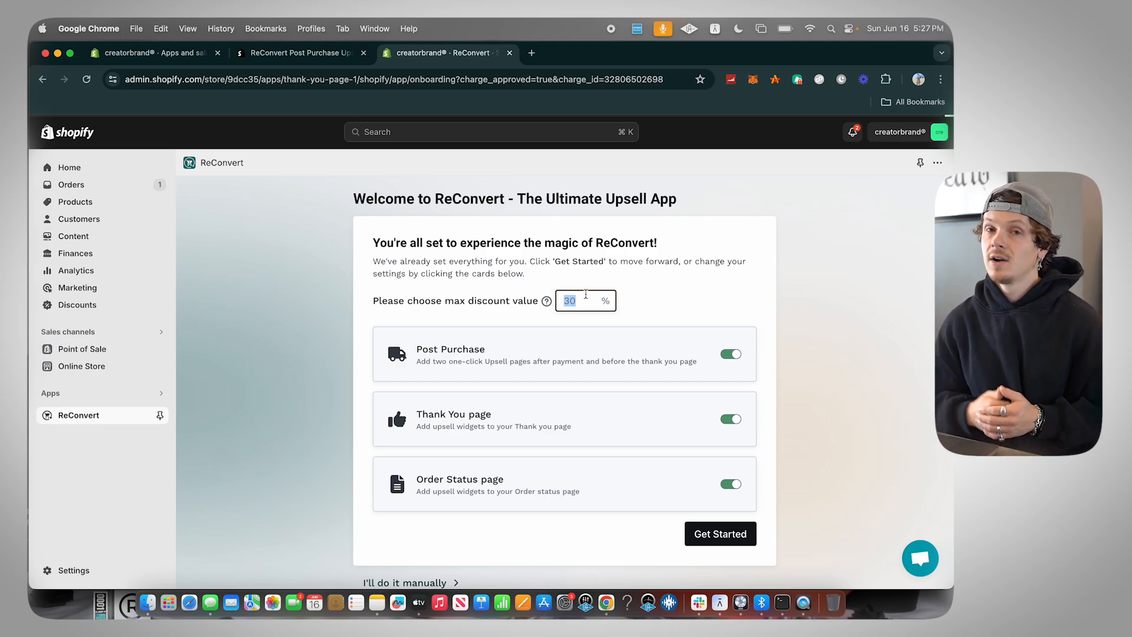
{"action": "type", "text": "20"}
Switch the Thank You page and Order Status page upsells off and back on
{"action": "scroll", "coordinate": [601, 324], "scroll_direction": "down", "scroll_amount": 3}
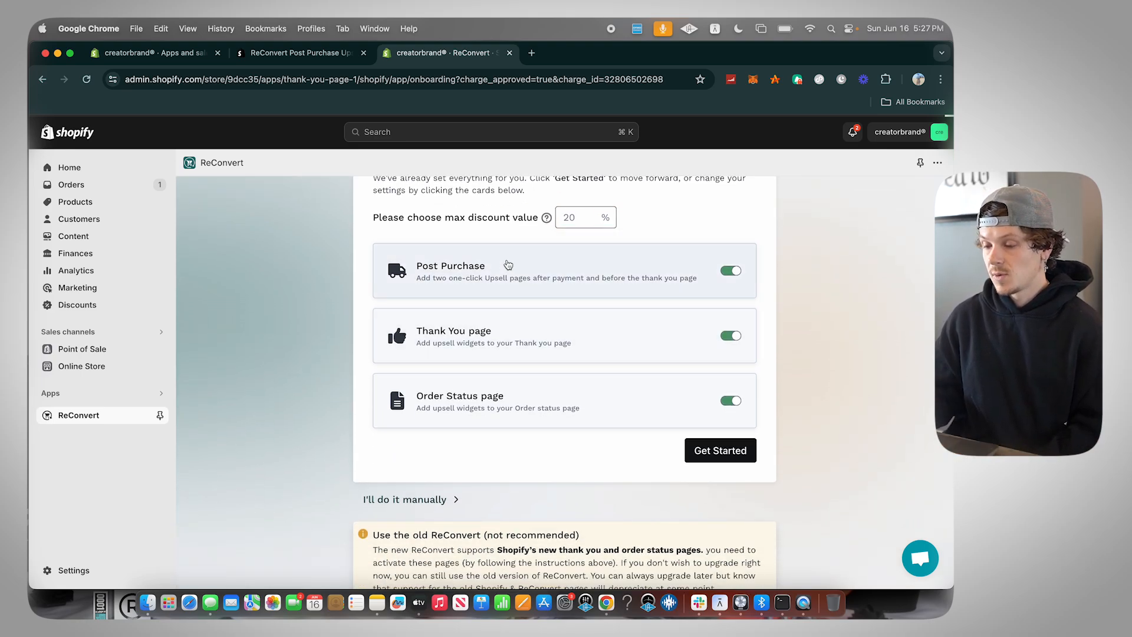
{"action": "scroll", "coordinate": [506, 263], "scroll_direction": "down", "scroll_amount": 1}
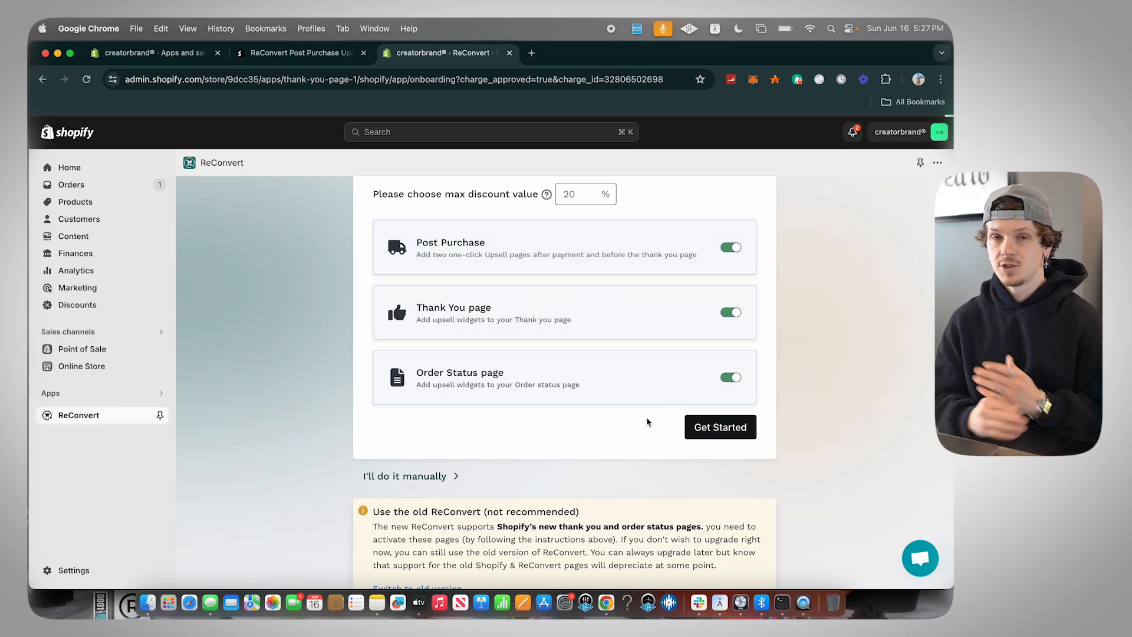
{"action": "left_click", "coordinate": [734, 314]}
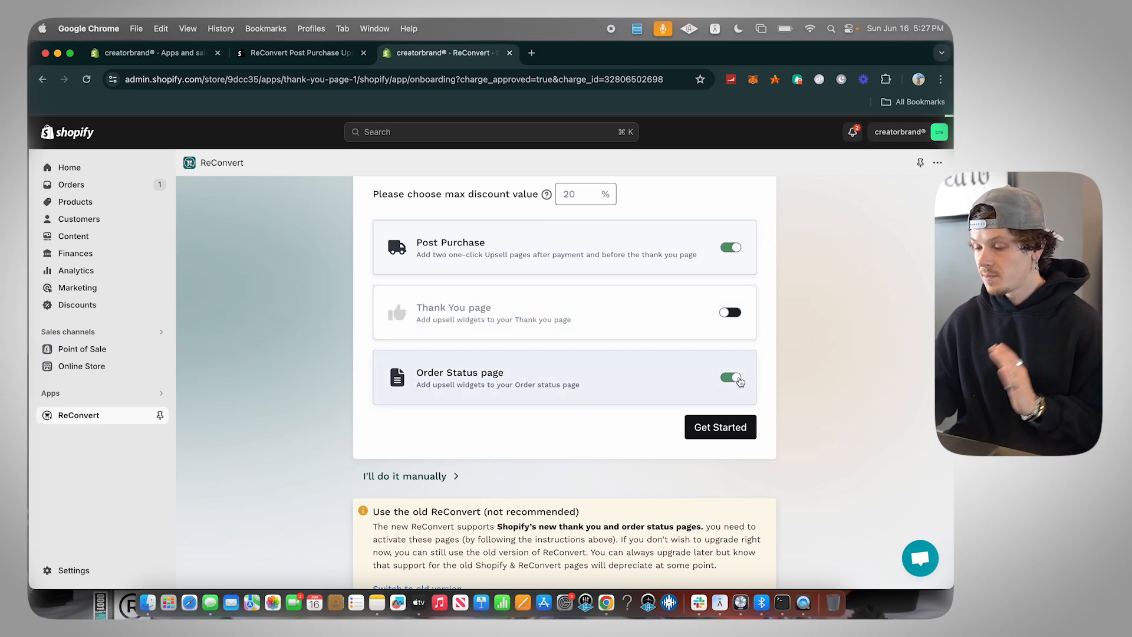
{"action": "left_click", "coordinate": [731, 377]}
{"action": "left_click", "coordinate": [730, 313]}
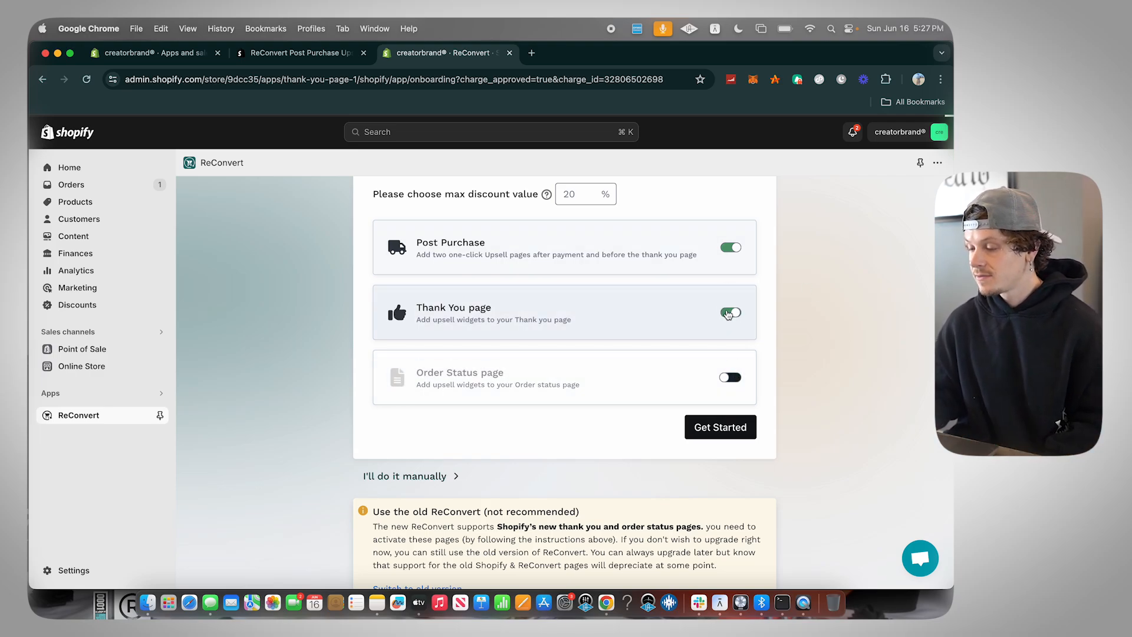
{"action": "left_click", "coordinate": [730, 380]}
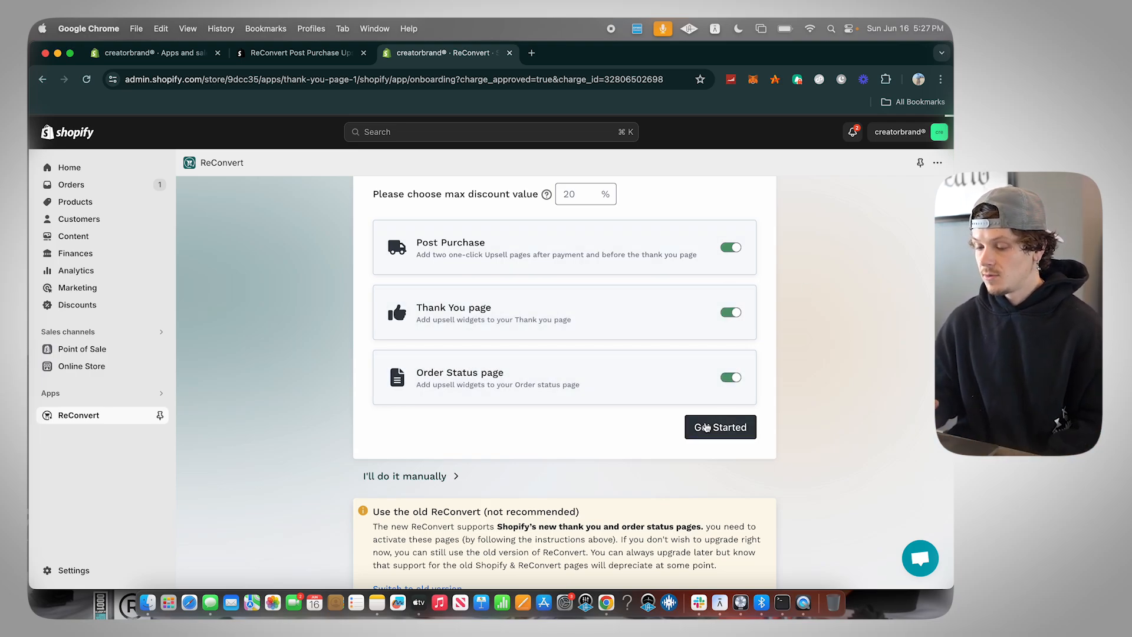
Start the ReConvert setup and add the Thank you page slot 1 app block to the Thank you page in the checkout editor
{"action": "left_click", "coordinate": [706, 427]}
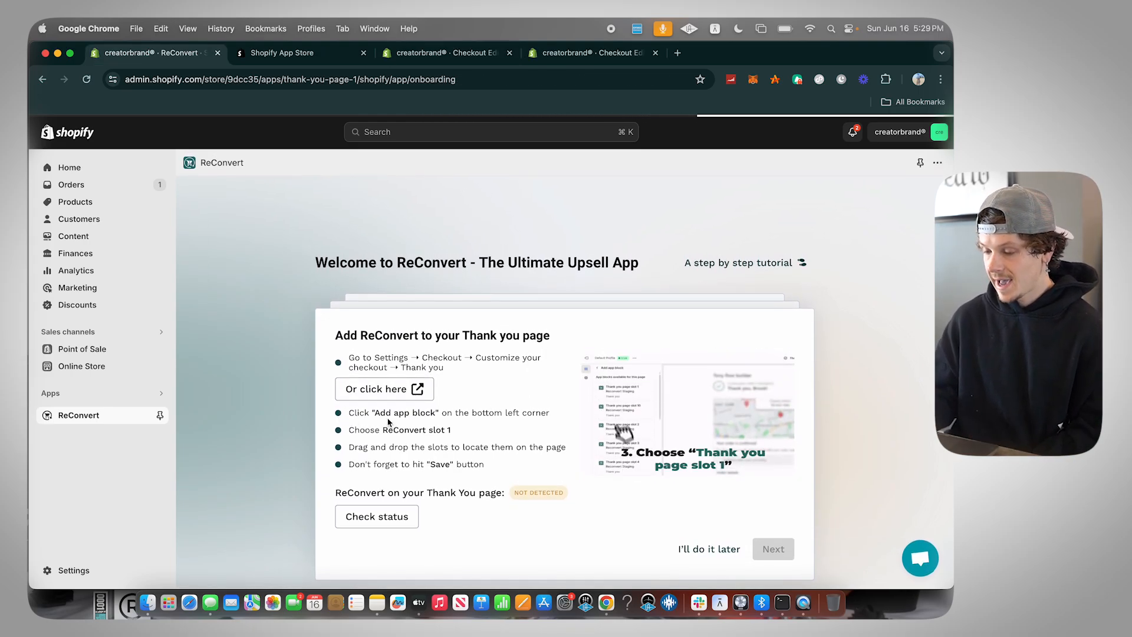
{"action": "left_click", "coordinate": [411, 54]}
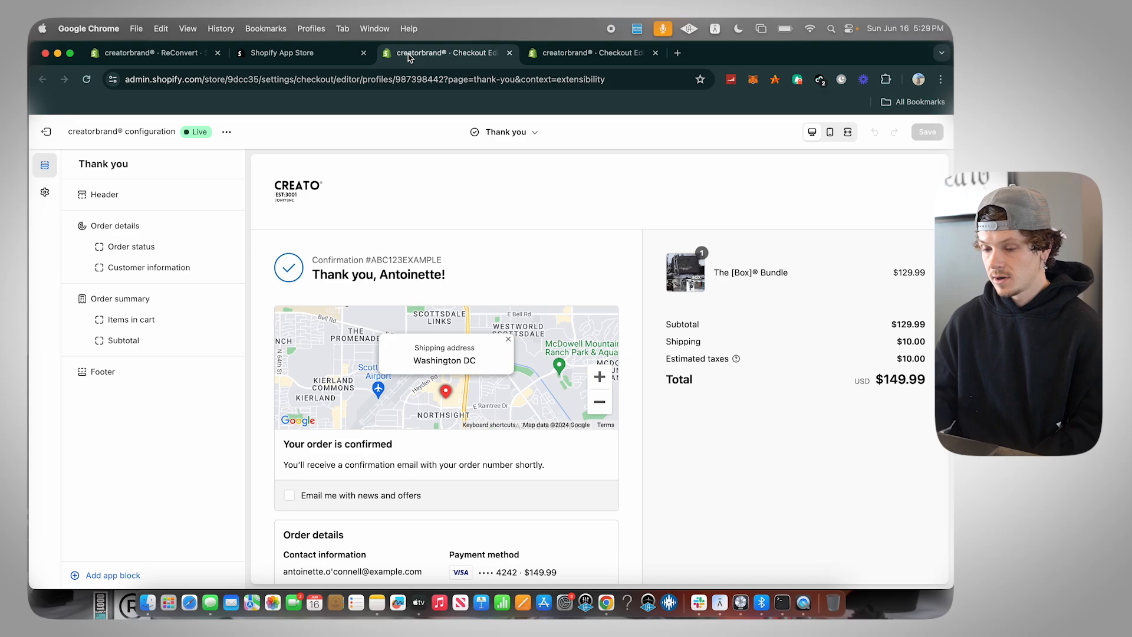
{"action": "left_click", "coordinate": [118, 573]}
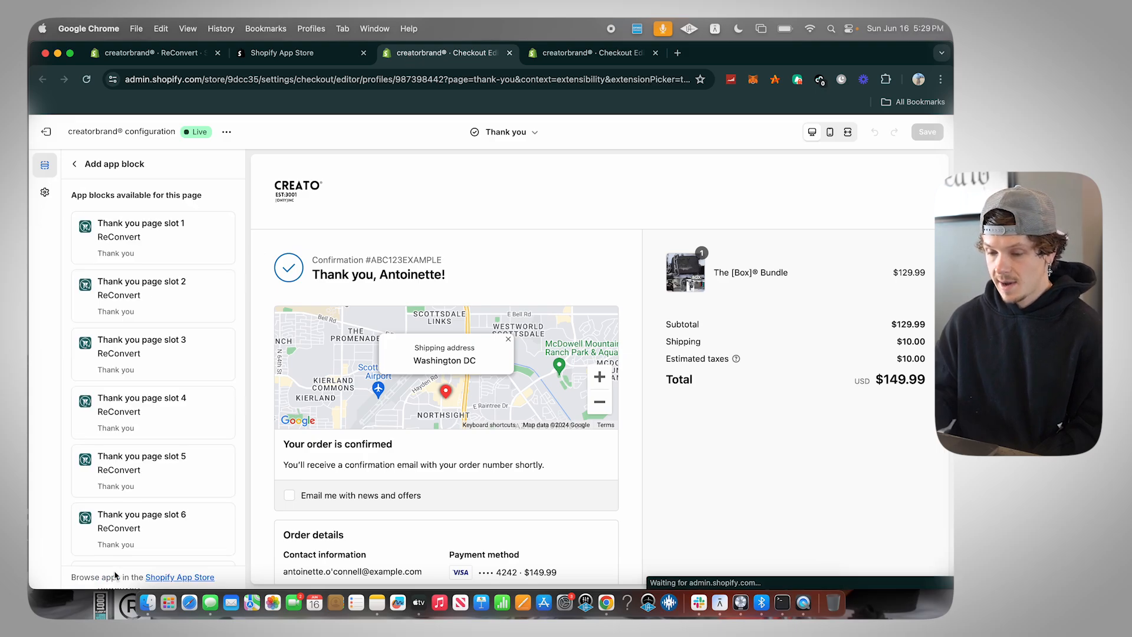
{"action": "left_click", "coordinate": [170, 54]}
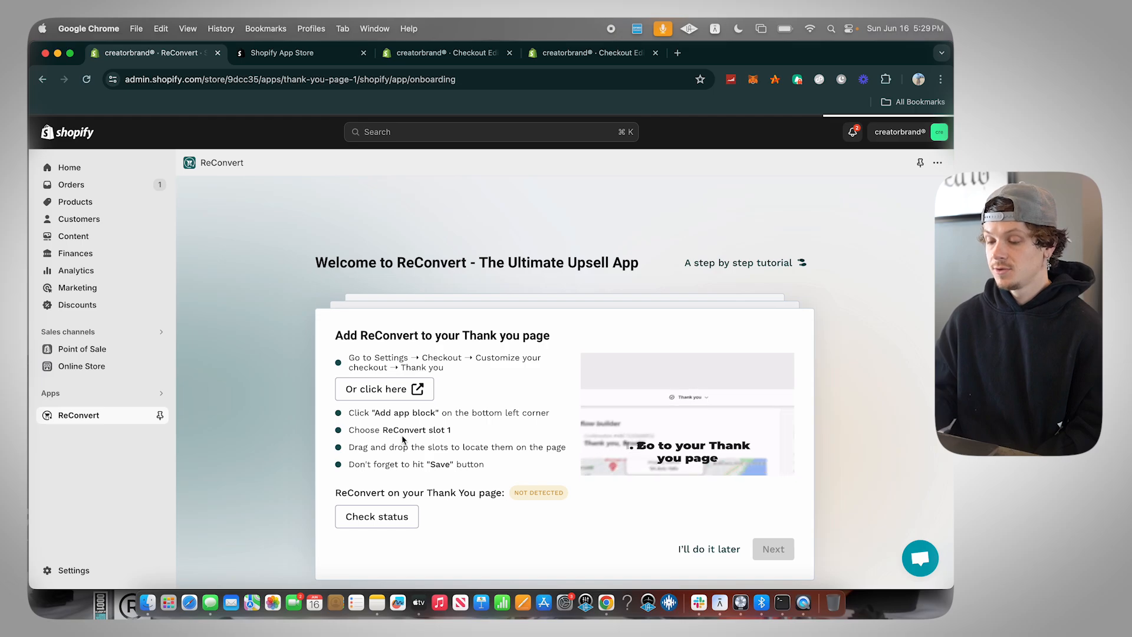
{"action": "left_click", "coordinate": [446, 52]}
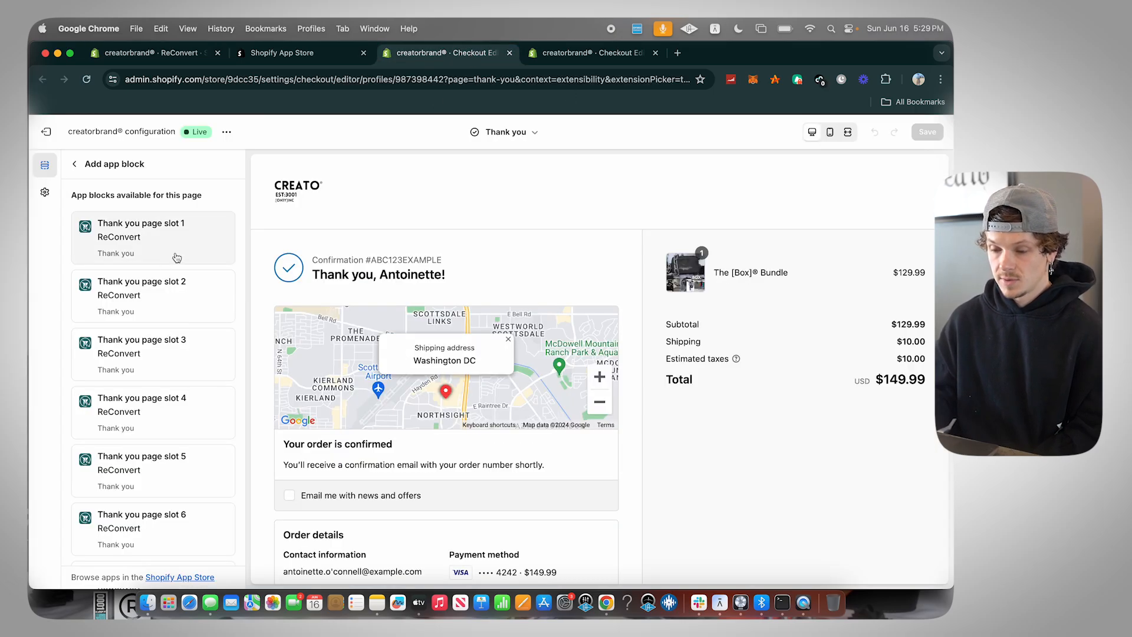
{"action": "left_click", "coordinate": [175, 257]}
Review the slot placement instructions and examine the added upsell block in the Thank you page preview and section list
{"action": "left_click", "coordinate": [177, 54]}
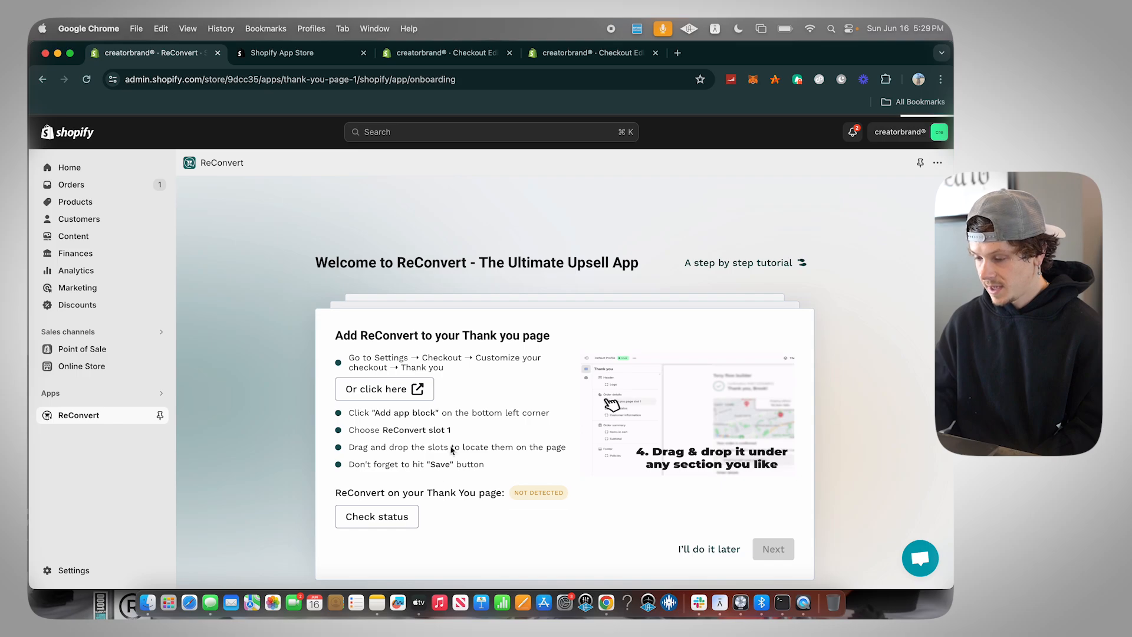
{"action": "left_click", "coordinate": [422, 54]}
{"action": "scroll", "coordinate": [375, 360], "scroll_direction": "down", "scroll_amount": 2}
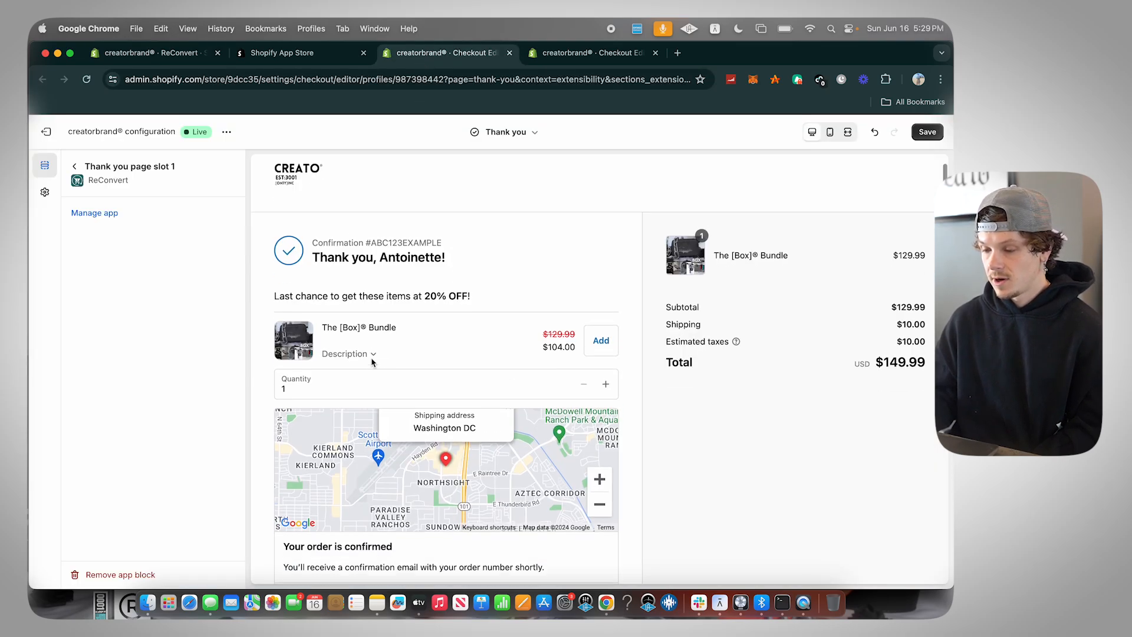
{"action": "left_click", "coordinate": [75, 167]}
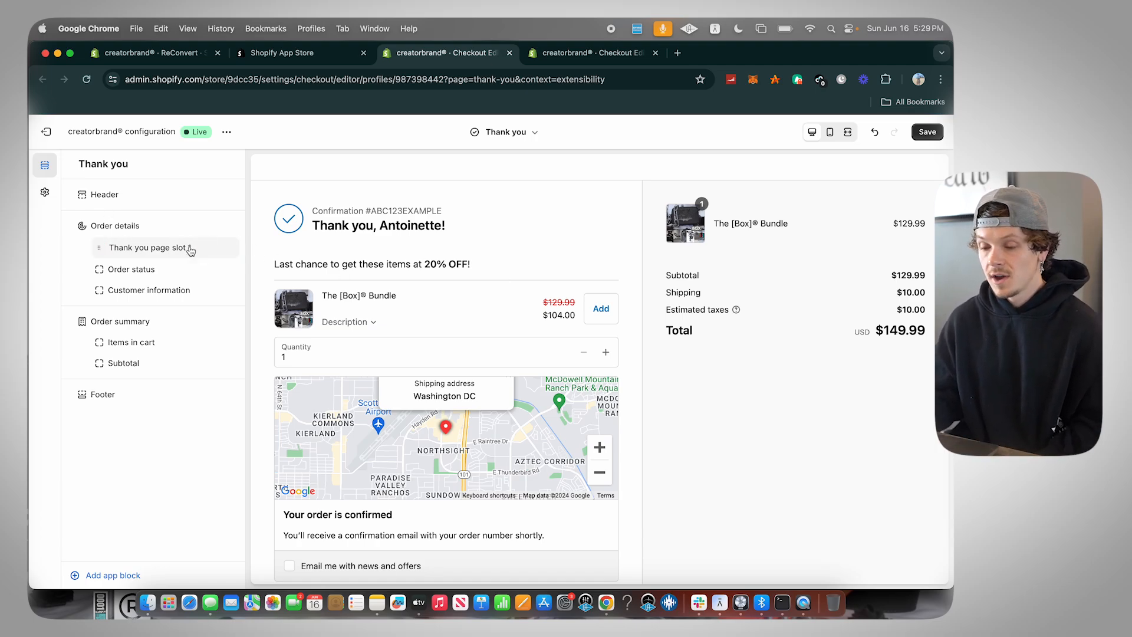
{"action": "left_click", "coordinate": [171, 248]}
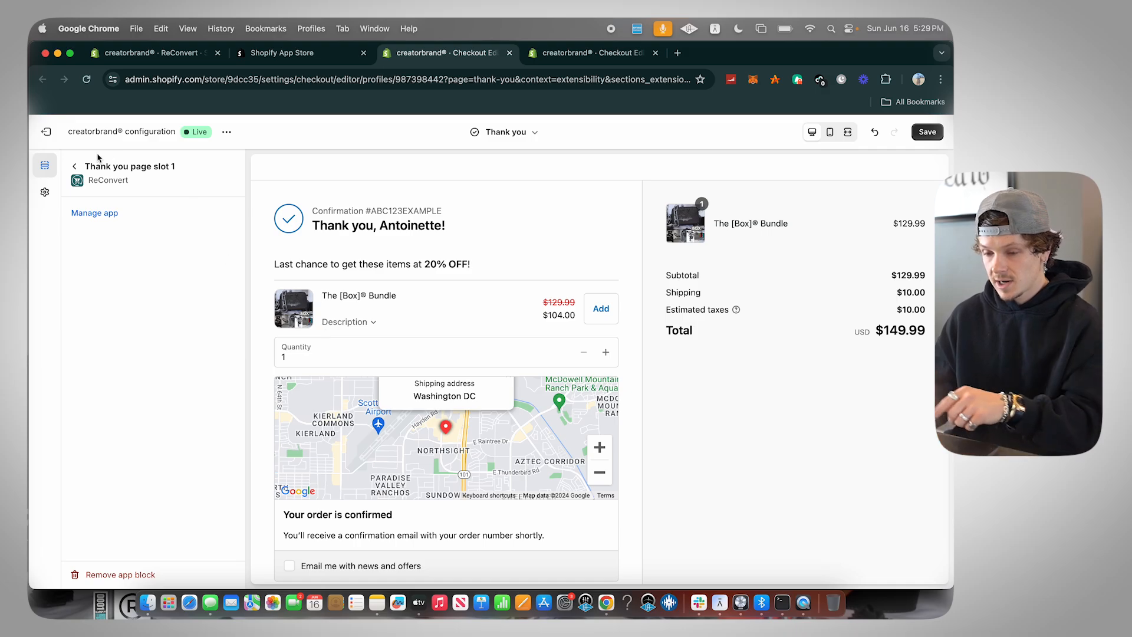
{"action": "left_click", "coordinate": [74, 166]}
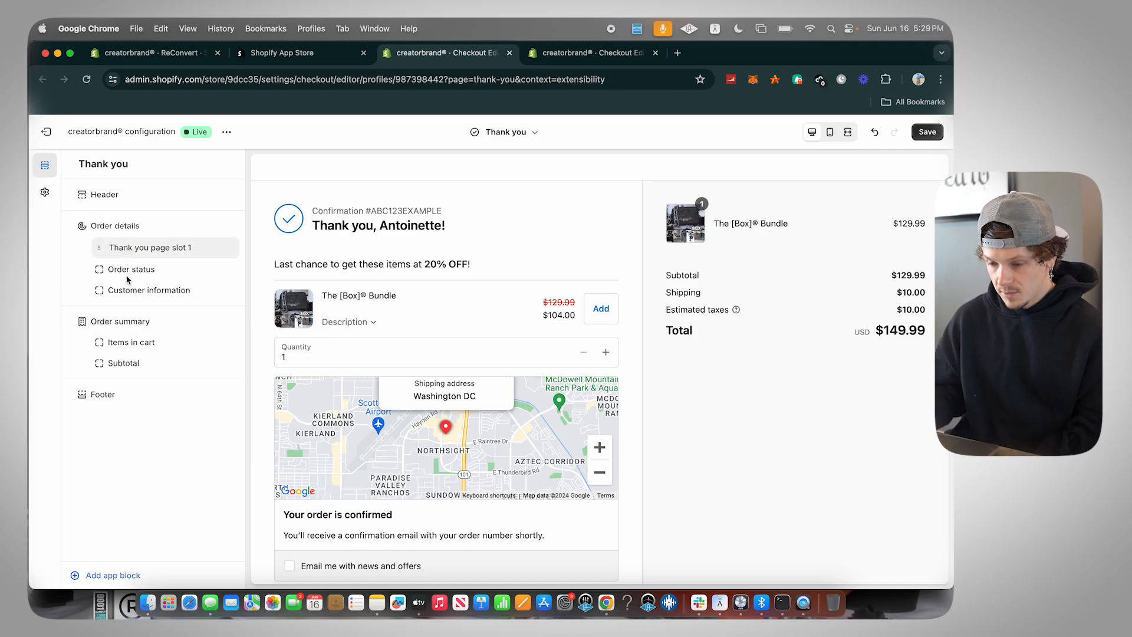
Try Thank you page slot 1 below Order status in the Order details section and inspect the preview
{"action": "left_click_drag", "start_coordinate": [99, 247], "coordinate": [103, 286]}
{"action": "scroll", "coordinate": [394, 360], "scroll_direction": "down", "scroll_amount": 5}
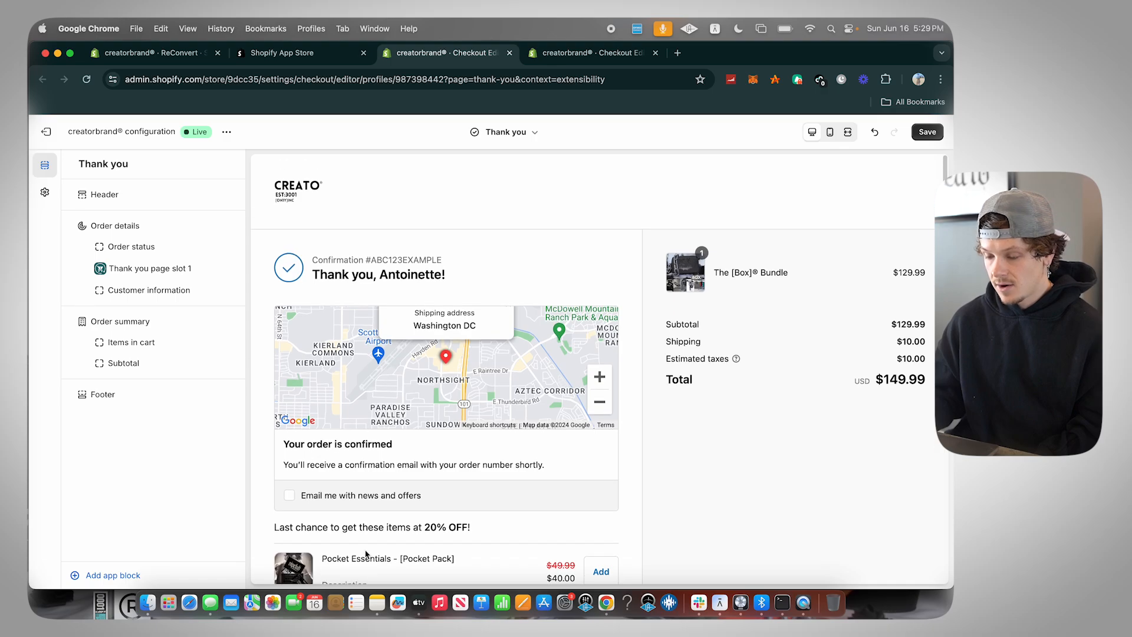
{"action": "scroll", "coordinate": [366, 554], "scroll_direction": "down", "scroll_amount": 3}
Try Thank you page slot 1 under Items in cart and then under Customer information
{"action": "left_click_drag", "start_coordinate": [94, 269], "coordinate": [92, 370]}
{"action": "scroll", "coordinate": [297, 448], "scroll_direction": "down", "scroll_amount": 3}
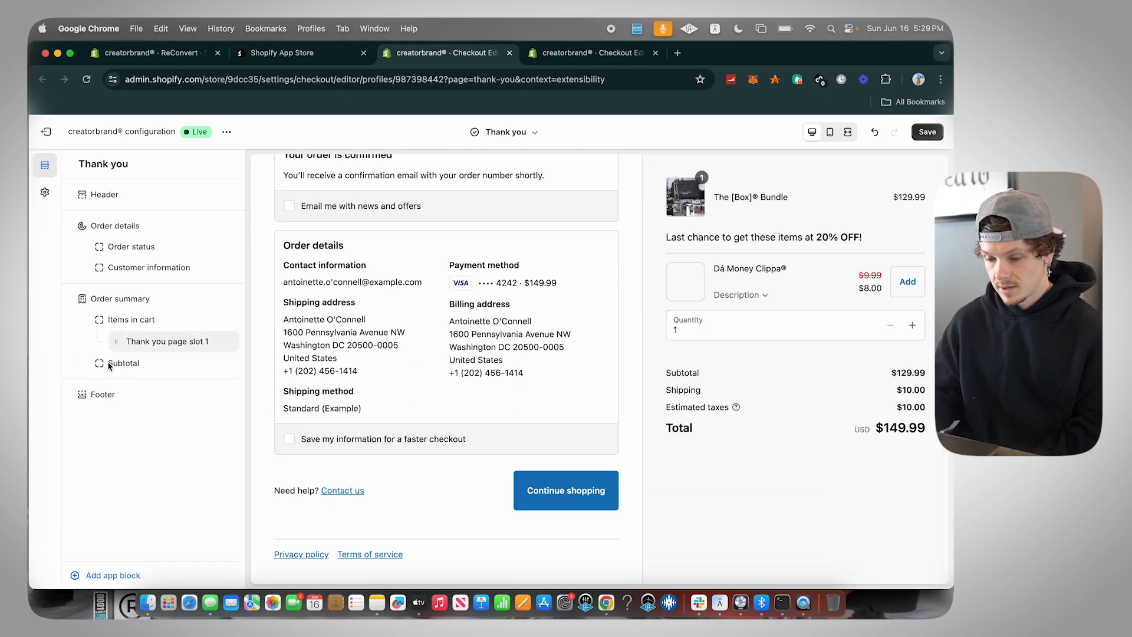
{"action": "left_click_drag", "start_coordinate": [117, 349], "coordinate": [93, 273]}
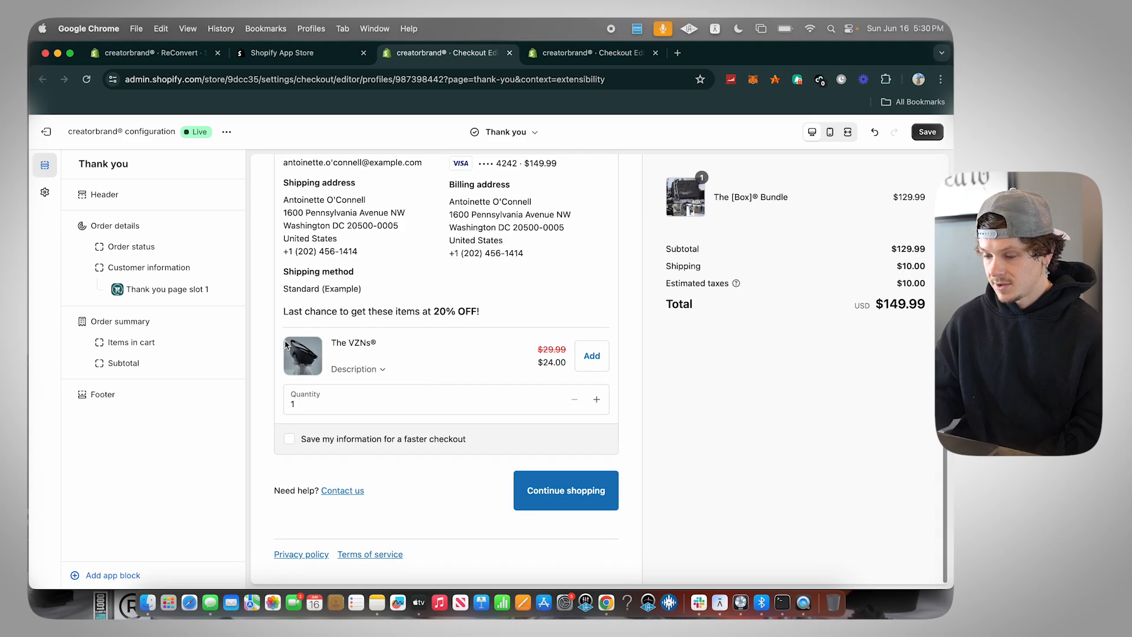
{"action": "scroll", "coordinate": [510, 345], "scroll_direction": "up", "scroll_amount": 5}
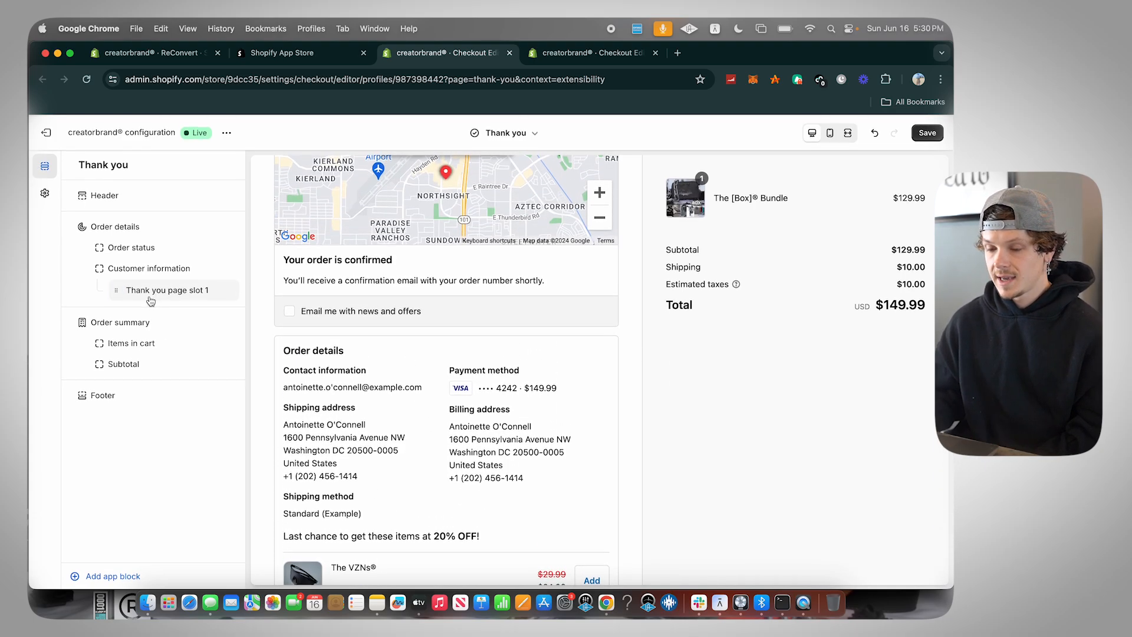
Place Thank you page slot 1 above Order status in Order details and save the page after checking its mobile preview
{"action": "left_click_drag", "start_coordinate": [152, 291], "coordinate": [160, 243]}
{"action": "scroll", "coordinate": [514, 252], "scroll_direction": "up", "scroll_amount": 4}
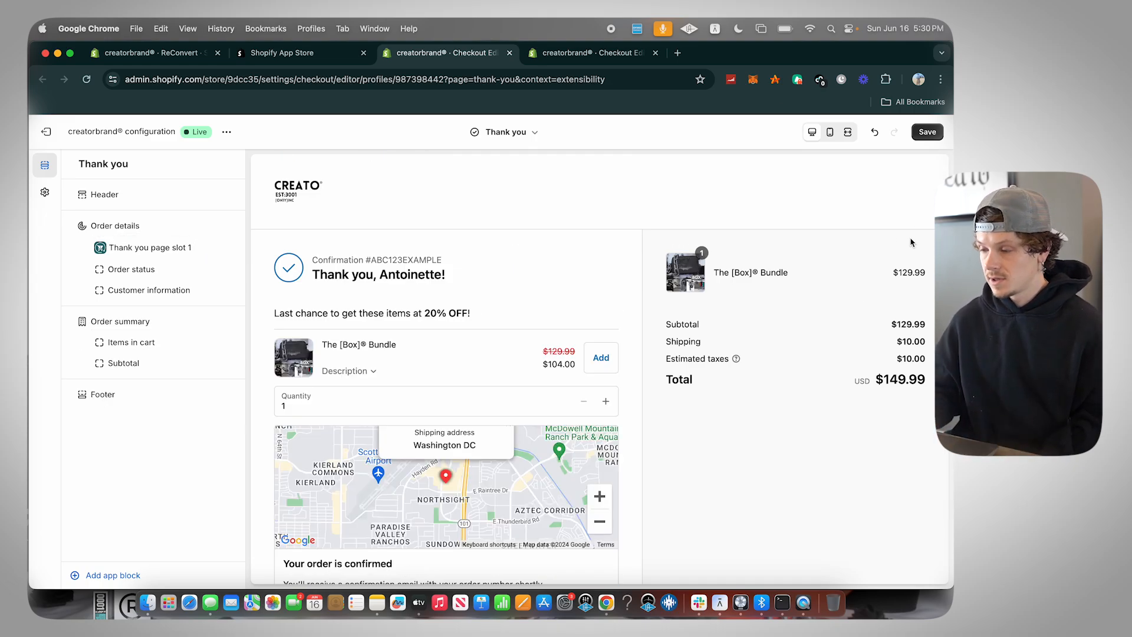
{"action": "left_click", "coordinate": [830, 133]}
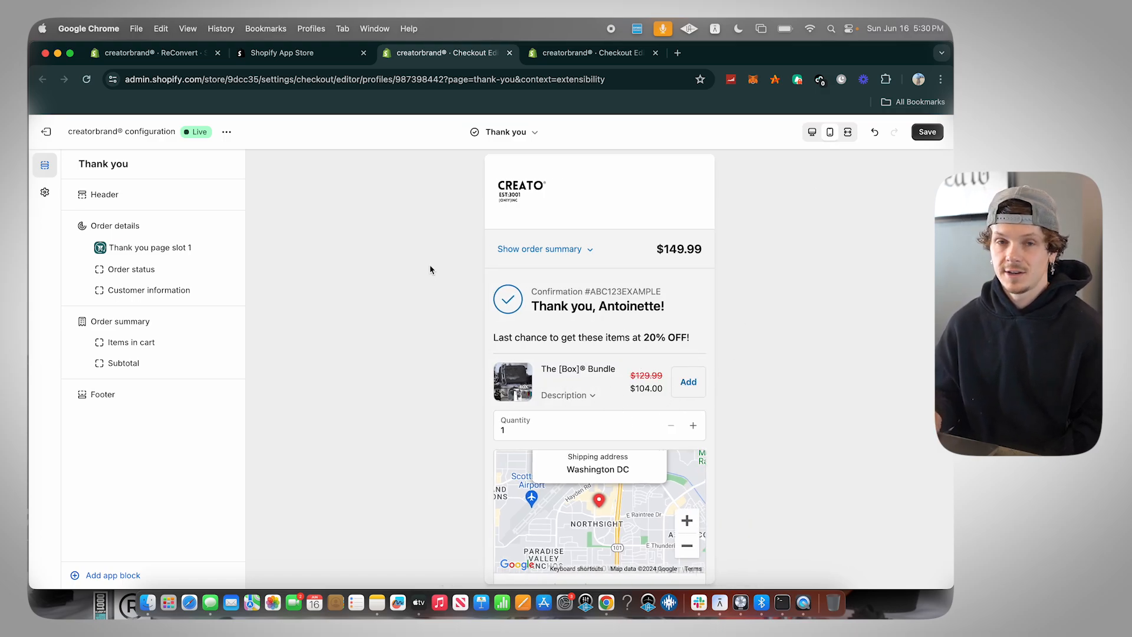
{"action": "left_click", "coordinate": [927, 132]}
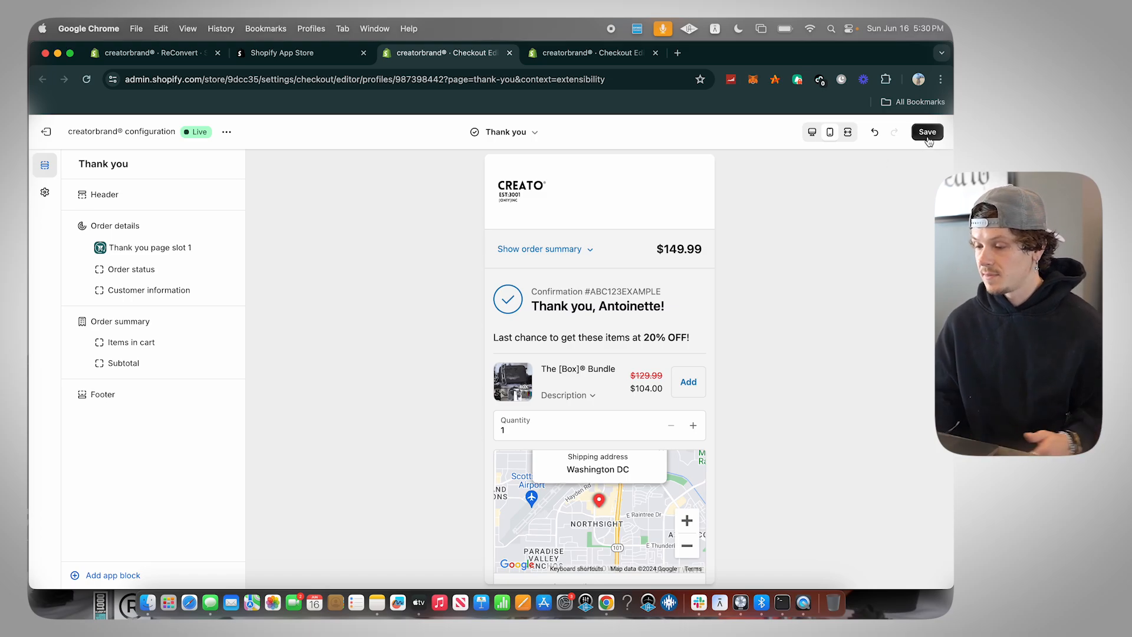
Return to the ReConvert setup and check the app's detection status on the Thank You page
{"action": "left_click", "coordinate": [189, 53]}
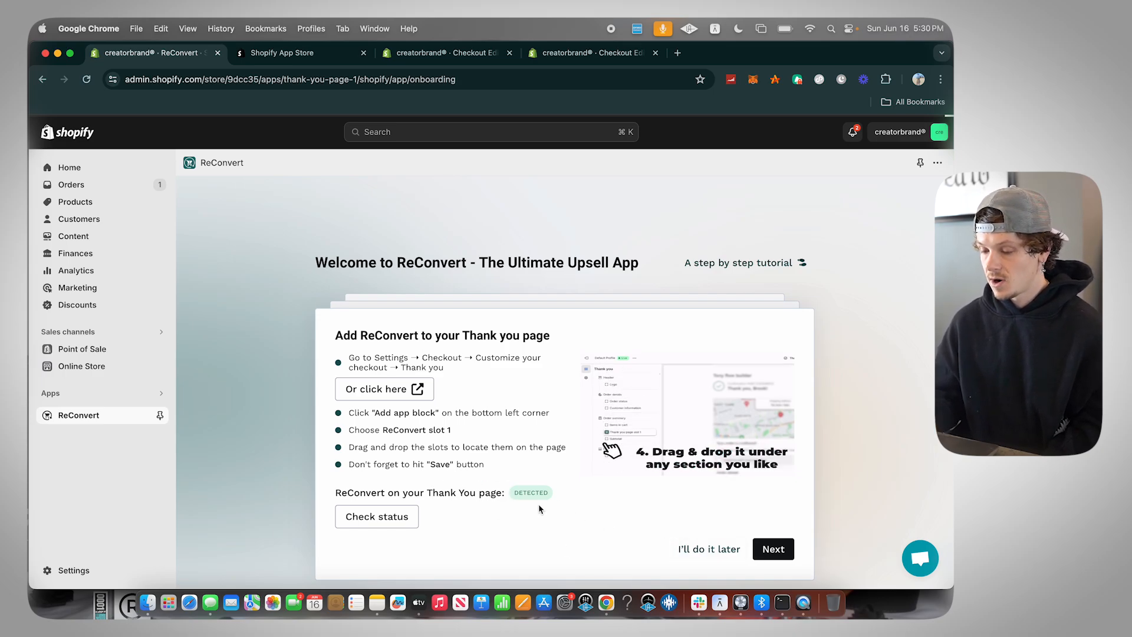
{"action": "left_click", "coordinate": [377, 517]}
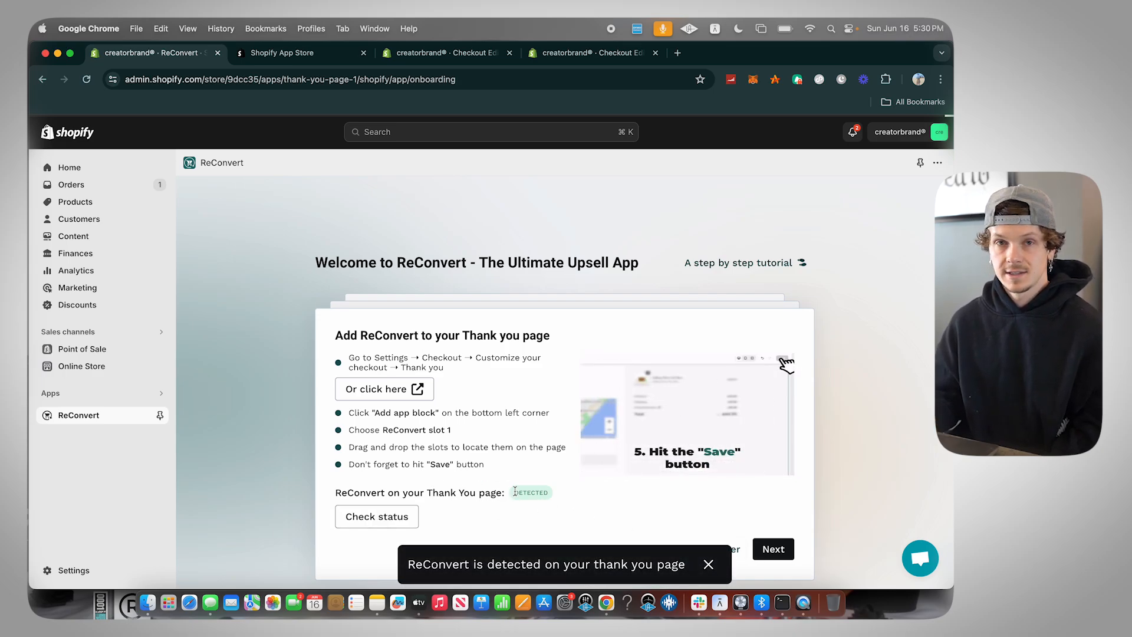
{"action": "left_click_drag", "start_coordinate": [515, 491], "coordinate": [523, 492]}
{"action": "left_click", "coordinate": [523, 507]}
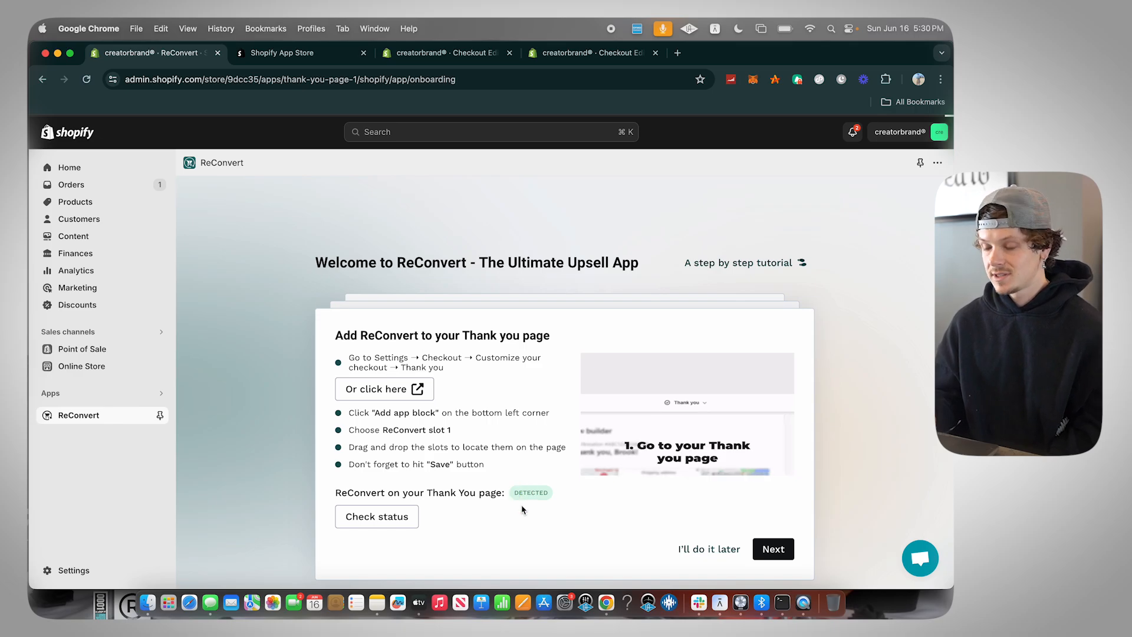
{"action": "scroll", "coordinate": [539, 494], "scroll_direction": "up", "scroll_amount": 2}
{"action": "scroll", "coordinate": [534, 491], "scroll_direction": "down", "scroll_amount": 2}
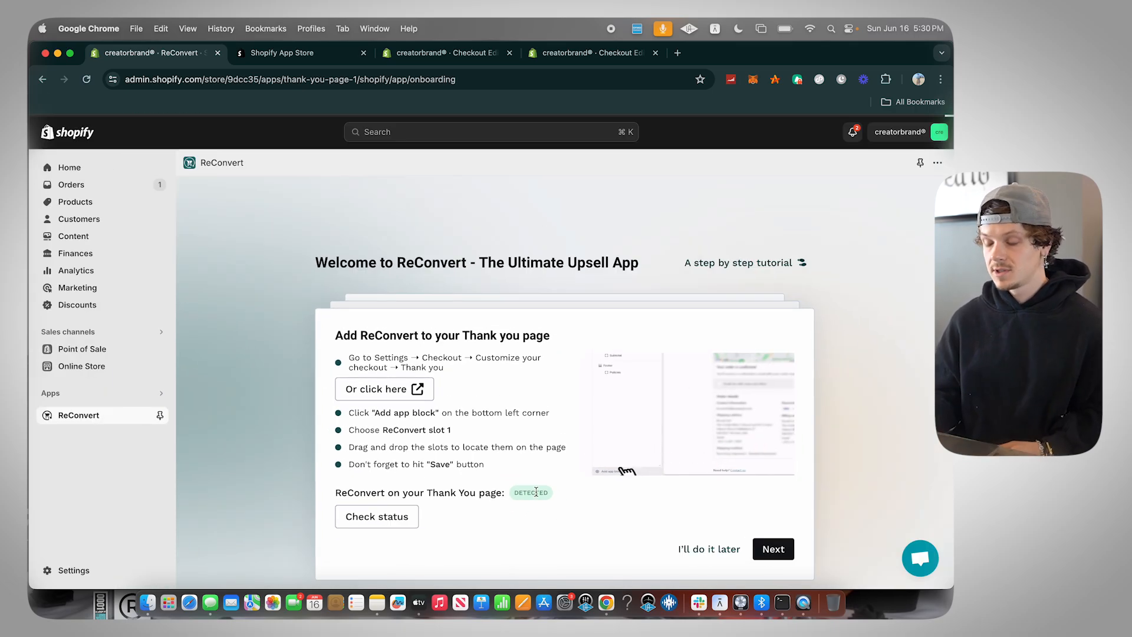
{"action": "left_click_drag", "start_coordinate": [333, 342], "coordinate": [441, 498]}
{"action": "left_click", "coordinate": [441, 497]}
Add Order status page slot 1 above Order status in the Order details section of the Order status page and save
{"action": "left_click", "coordinate": [770, 552]}
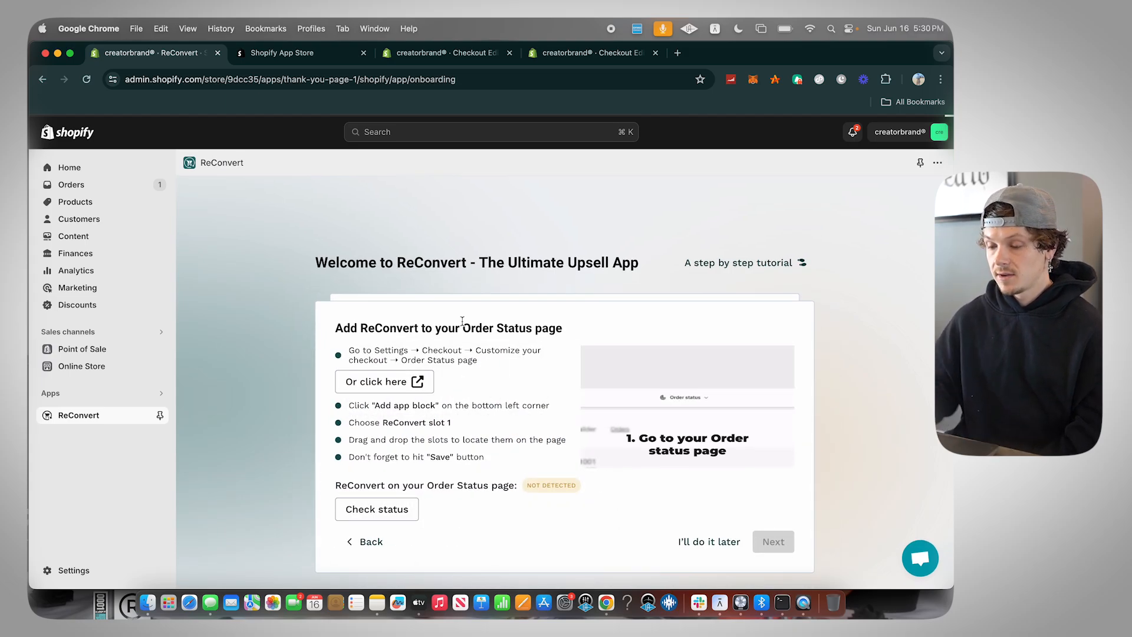
{"action": "left_click", "coordinate": [394, 382]}
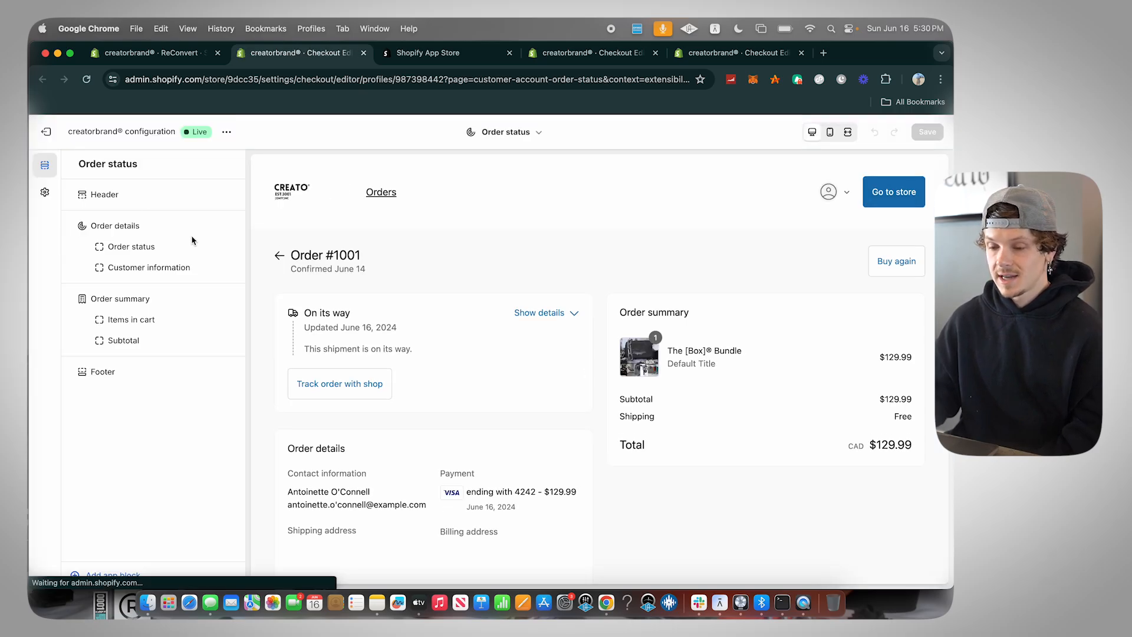
{"action": "left_click", "coordinate": [105, 576]}
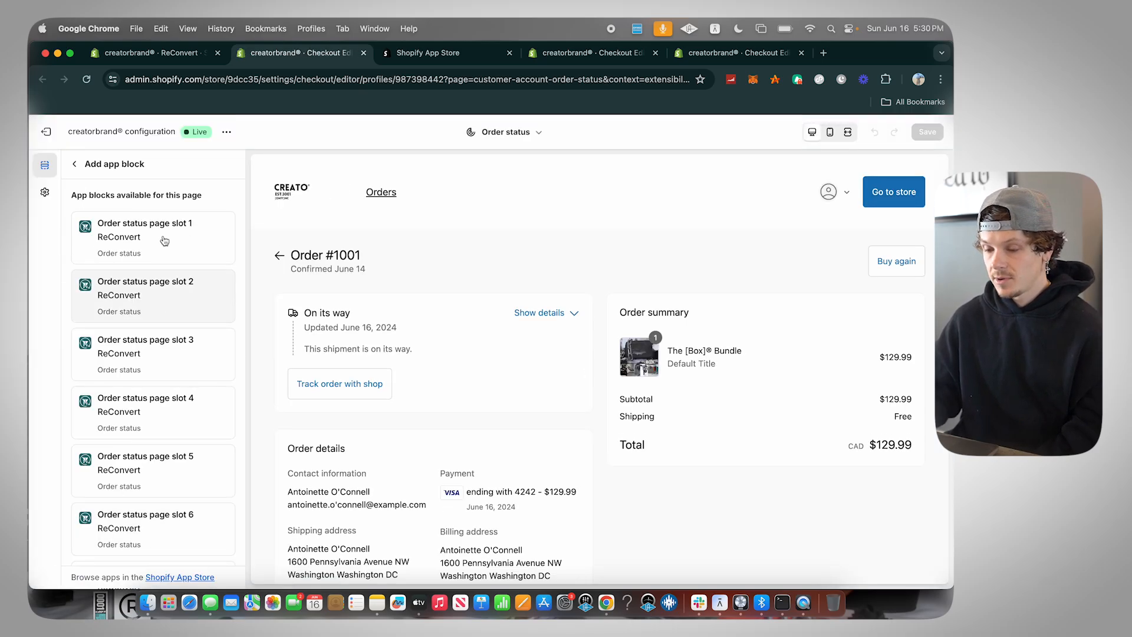
{"action": "left_click", "coordinate": [175, 52]}
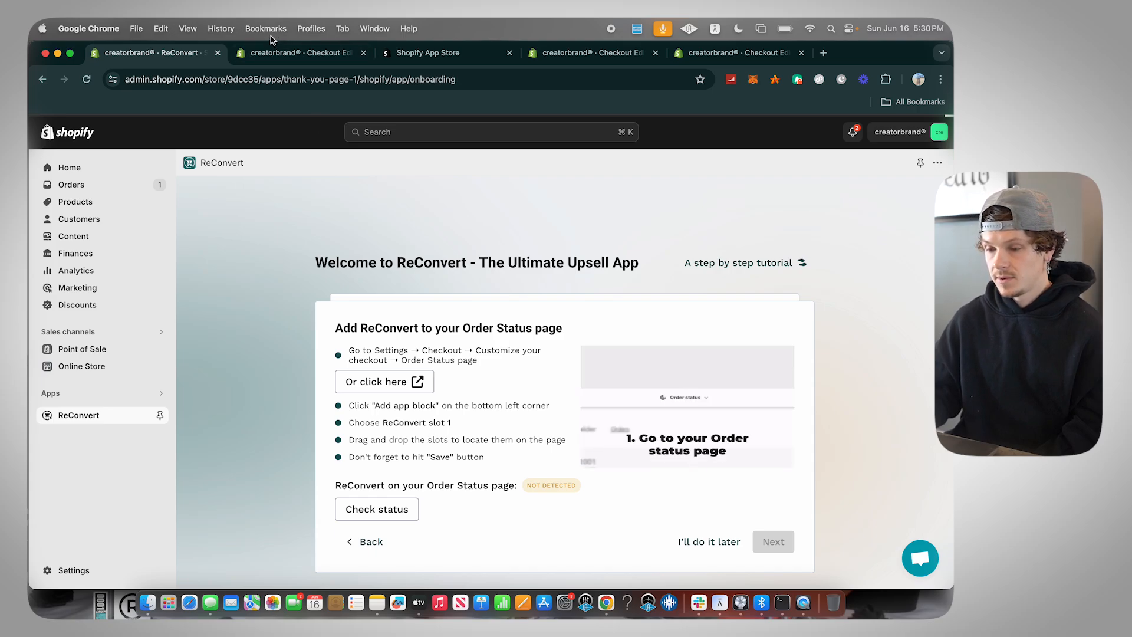
{"action": "left_click", "coordinate": [301, 52]}
{"action": "left_click", "coordinate": [127, 254]}
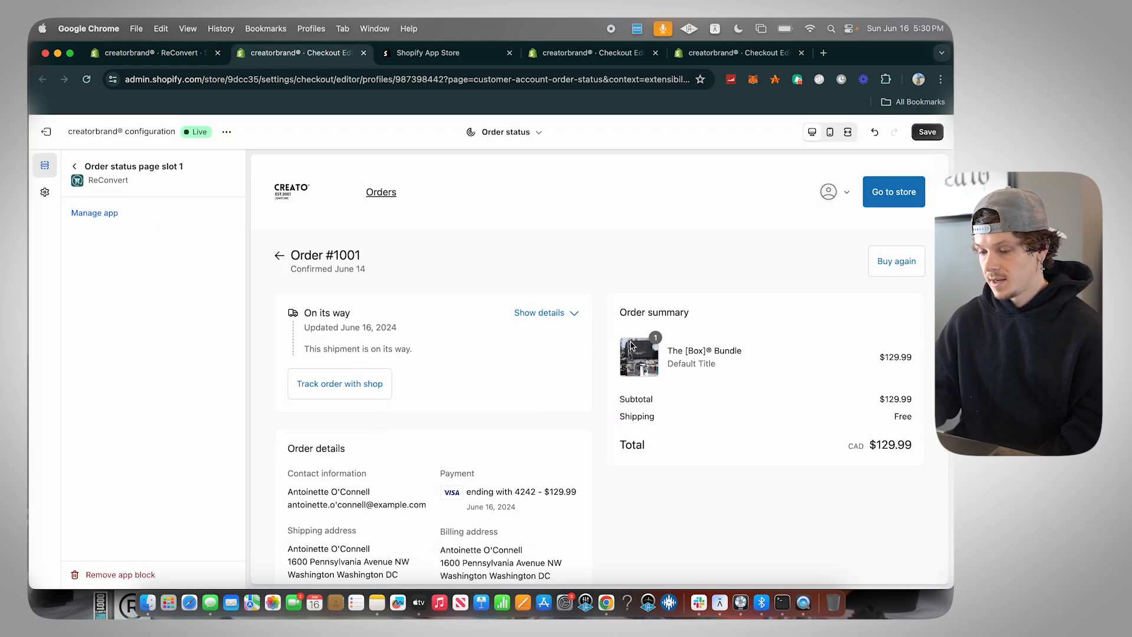
{"action": "left_click", "coordinate": [82, 168]}
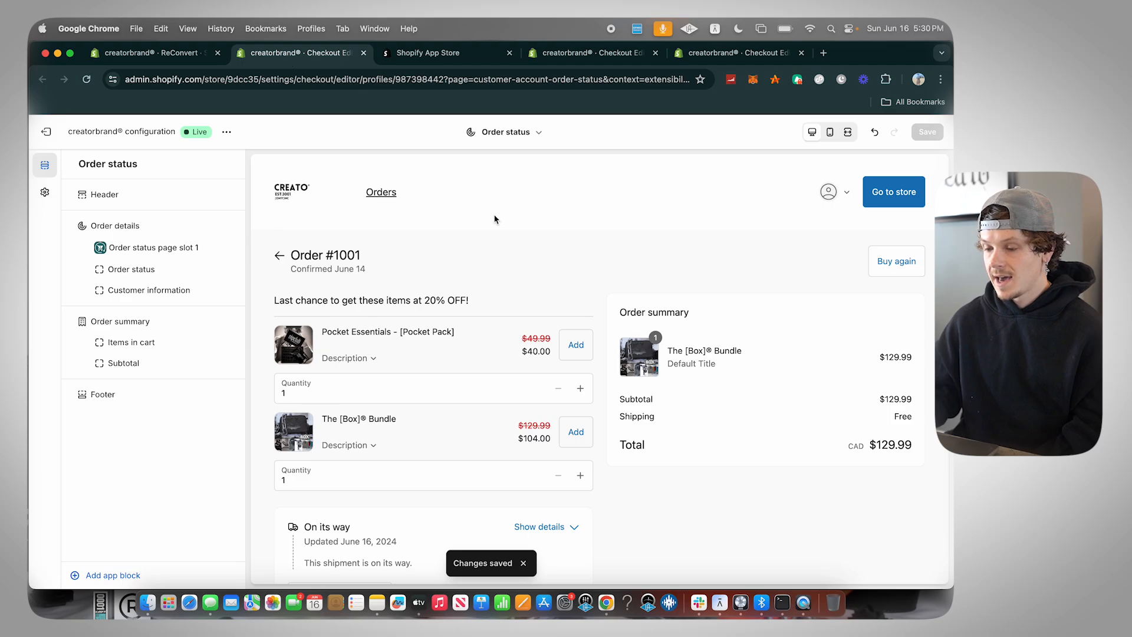
{"action": "left_click", "coordinate": [161, 256]}
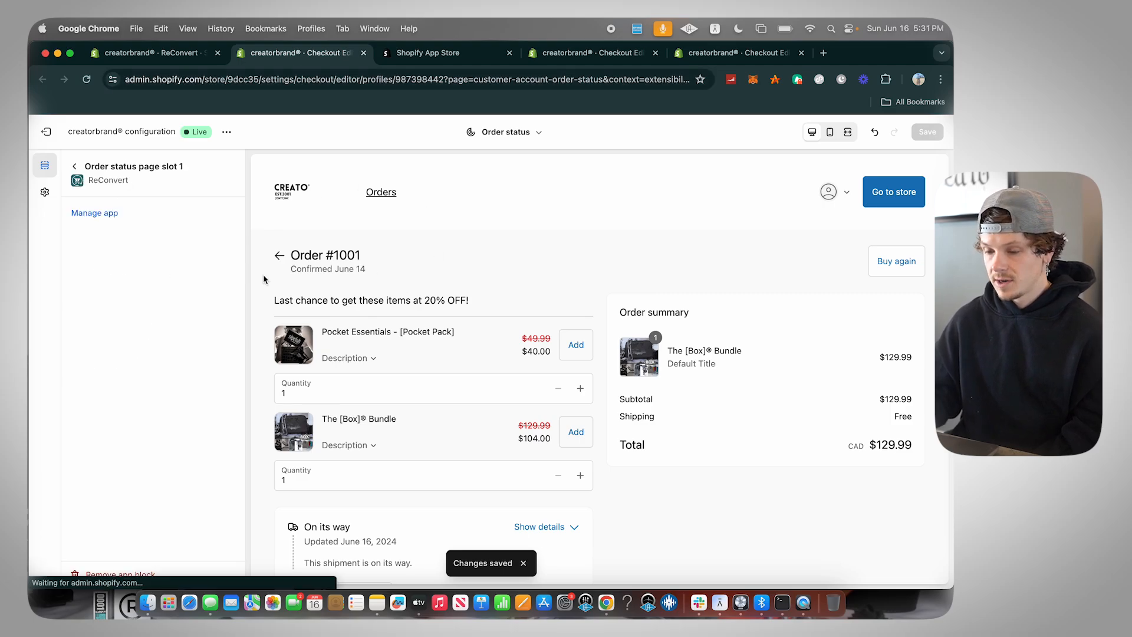
Advance the ReConvert onboarding to the Post-purchase page stage and open the store's checkout settings from it
{"action": "left_click", "coordinate": [158, 52]}
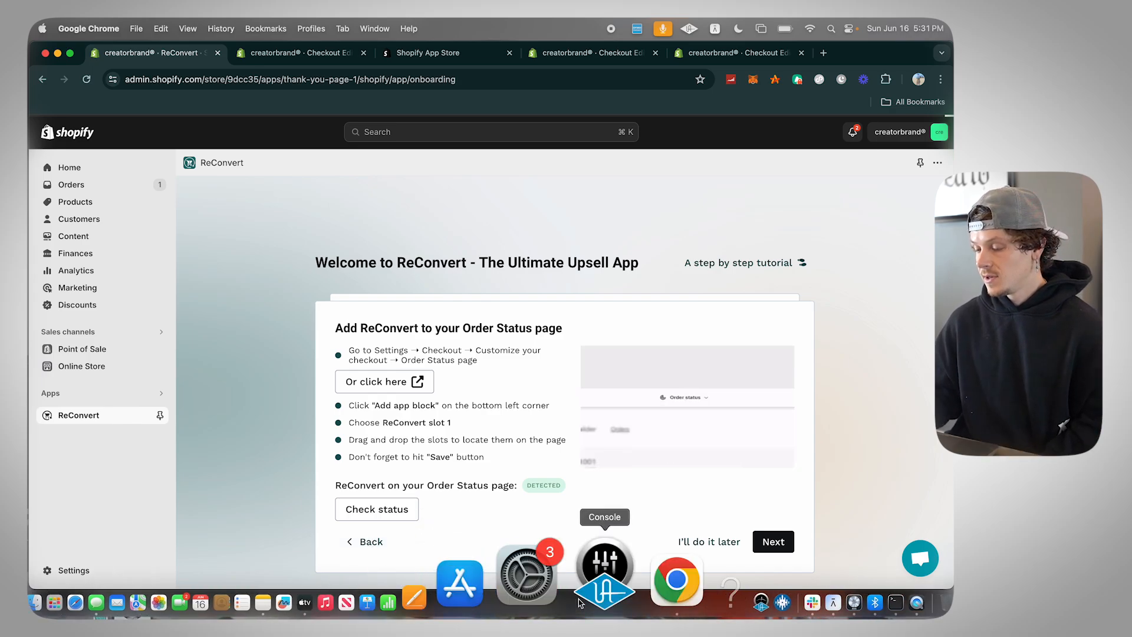
{"action": "left_click", "coordinate": [775, 545]}
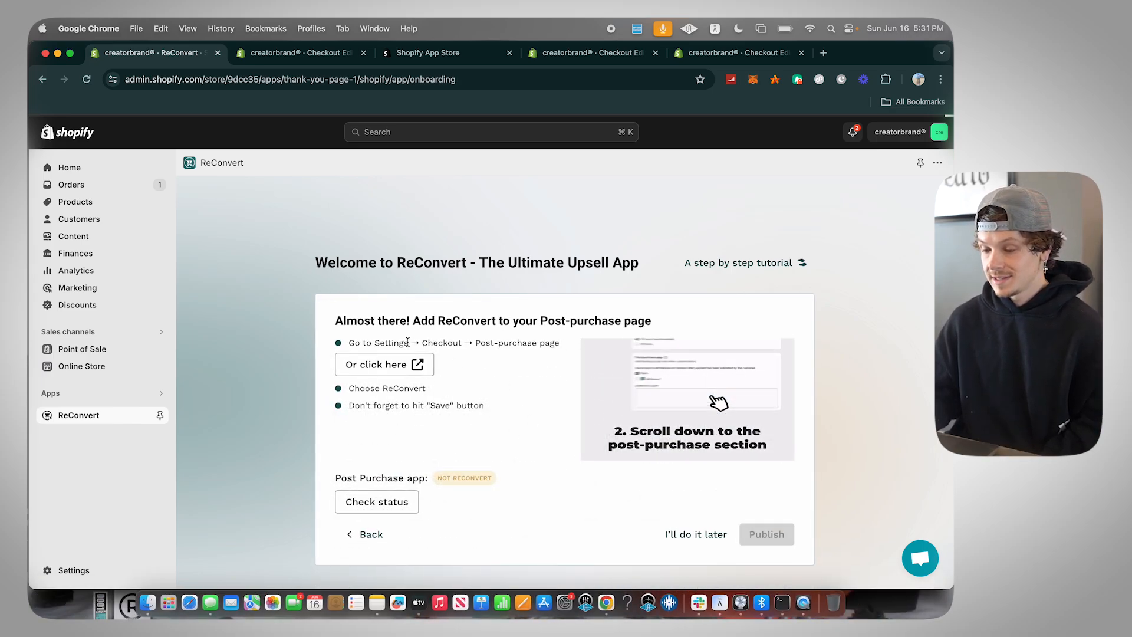
{"action": "left_click", "coordinate": [375, 365]}
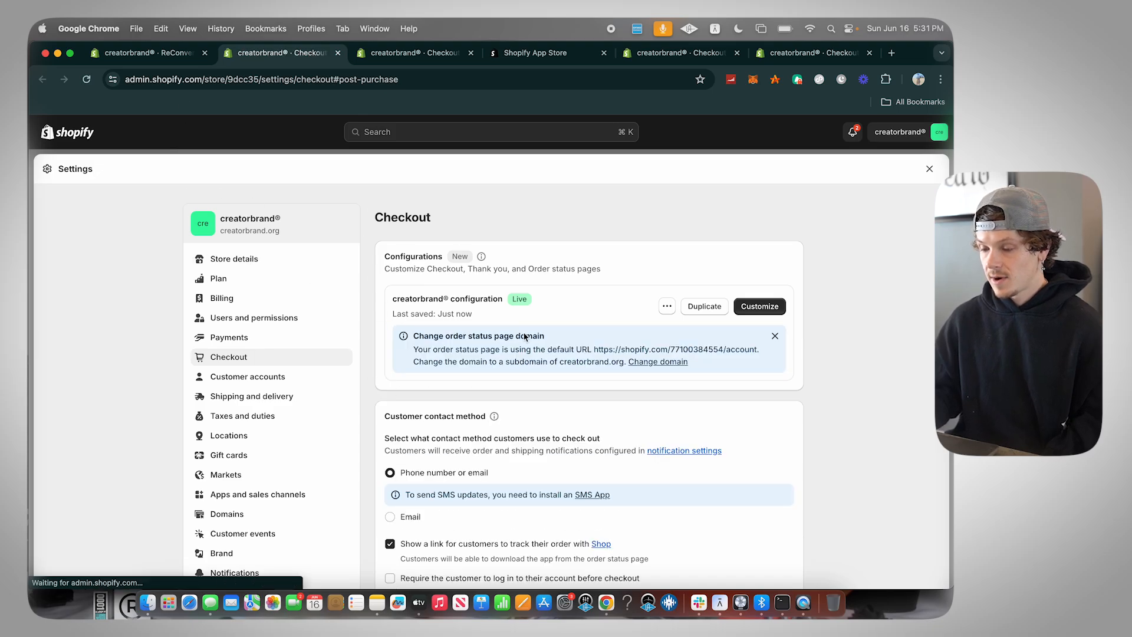
Select ReConvert as the Post-purchase page app in the checkout settings and save the change
{"action": "scroll", "coordinate": [396, 275], "scroll_direction": "down", "scroll_amount": 15}
{"action": "scroll", "coordinate": [396, 277], "scroll_direction": "down", "scroll_amount": 6}
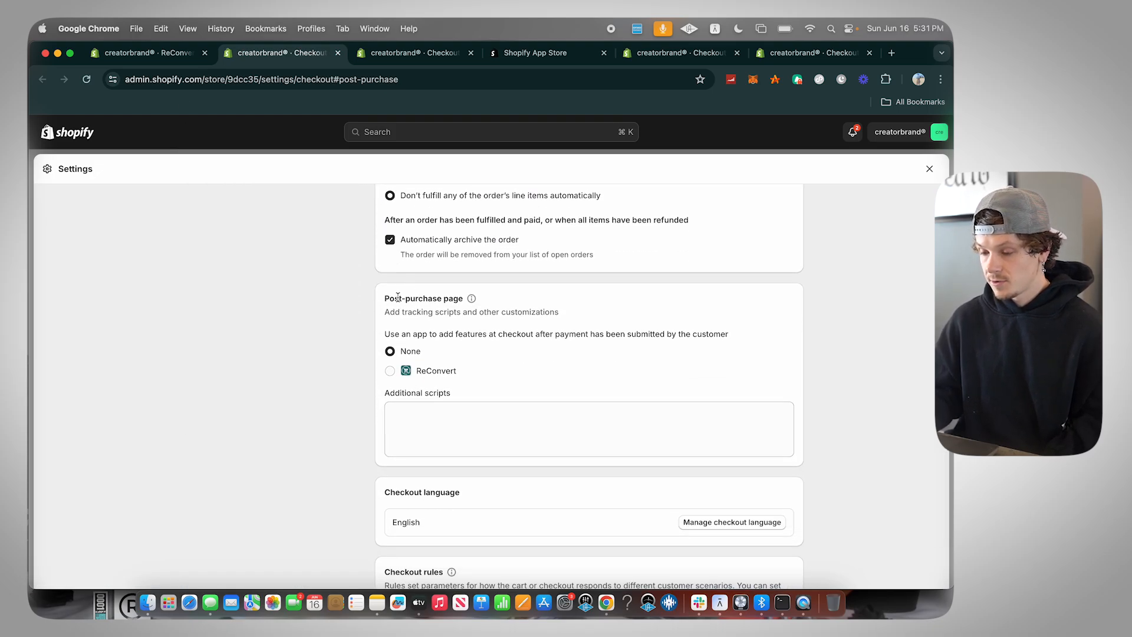
{"action": "left_click_drag", "start_coordinate": [398, 297], "coordinate": [464, 322]}
{"action": "scroll", "coordinate": [437, 349], "scroll_direction": "up", "scroll_amount": 20}
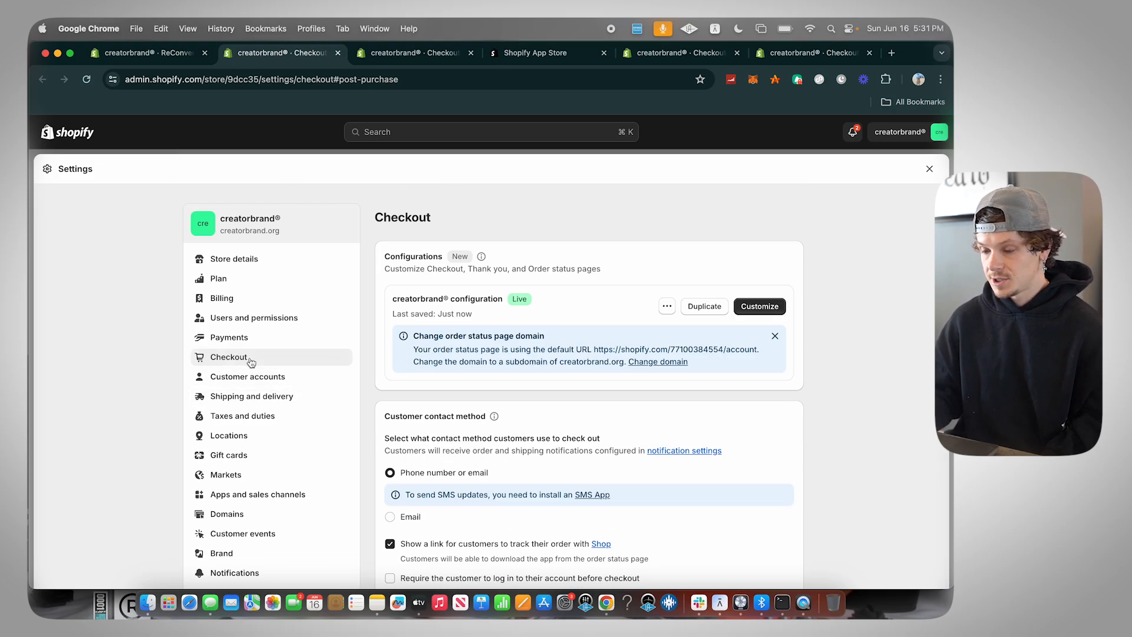
{"action": "scroll", "coordinate": [401, 386], "scroll_direction": "down", "scroll_amount": 10}
{"action": "scroll", "coordinate": [401, 387], "scroll_direction": "down", "scroll_amount": 15}
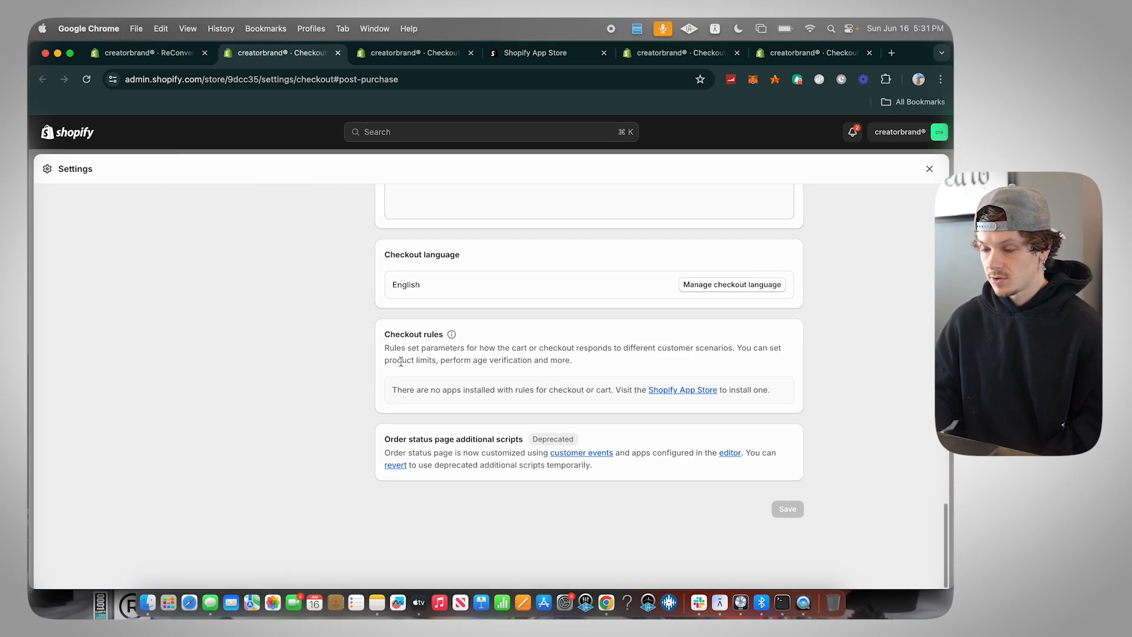
{"action": "scroll", "coordinate": [397, 359], "scroll_direction": "up", "scroll_amount": 8}
{"action": "left_click", "coordinate": [400, 387]}
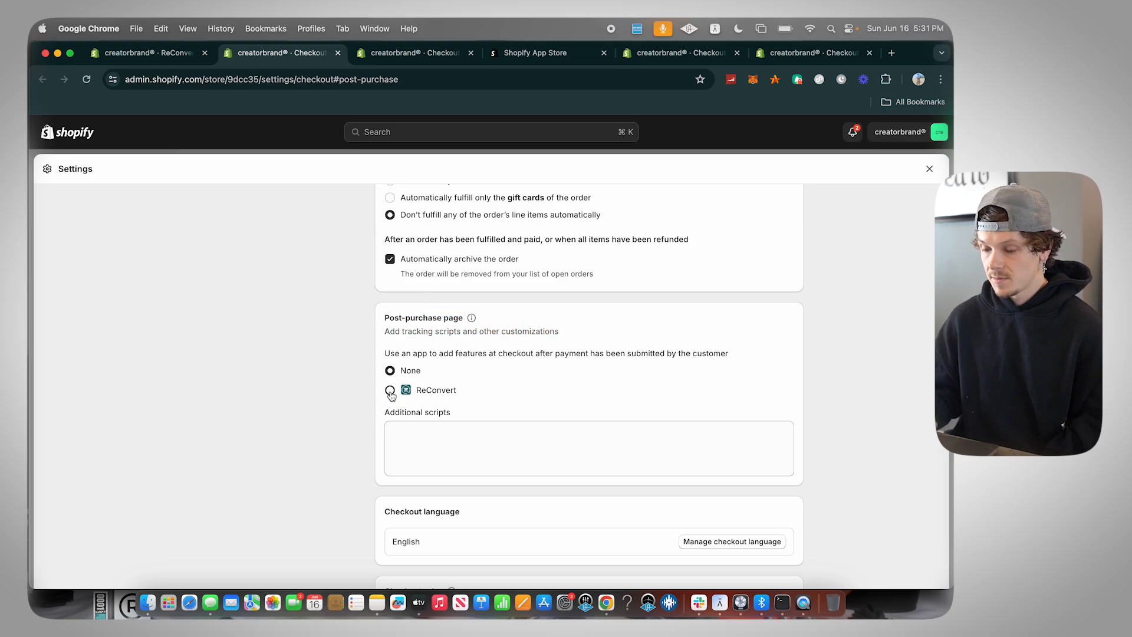
{"action": "left_click", "coordinate": [390, 391]}
{"action": "left_click", "coordinate": [917, 170]}
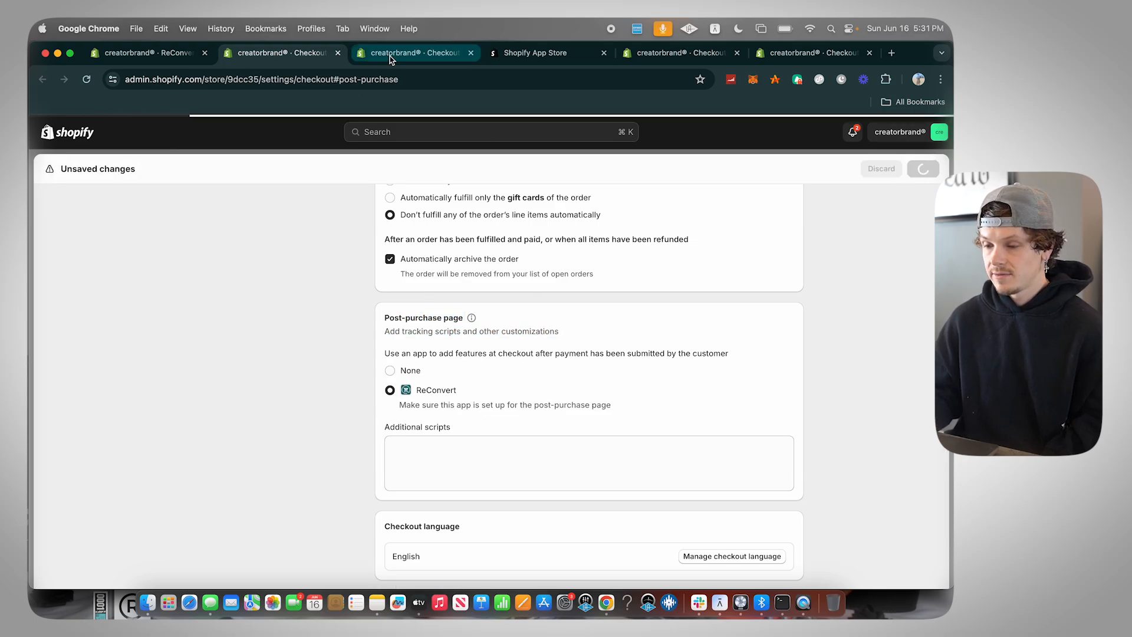
Check the Post Purchase app status in the ReConvert onboarding, publish the setup and open the Flow builder
{"action": "left_click", "coordinate": [142, 52]}
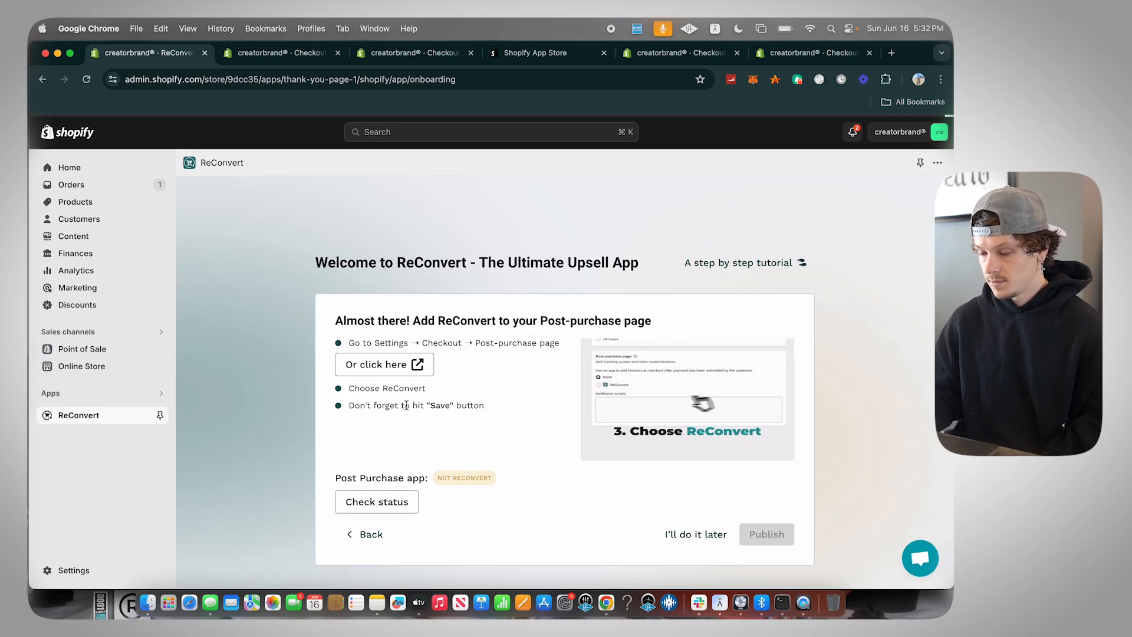
{"action": "left_click", "coordinate": [377, 501]}
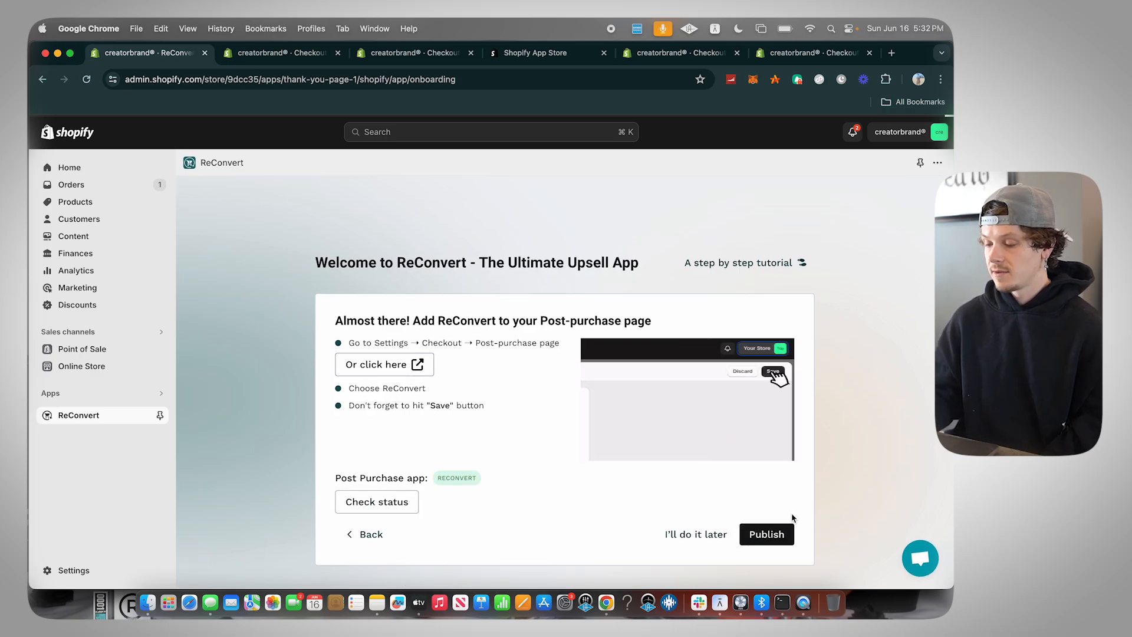
{"action": "left_click", "coordinate": [766, 534]}
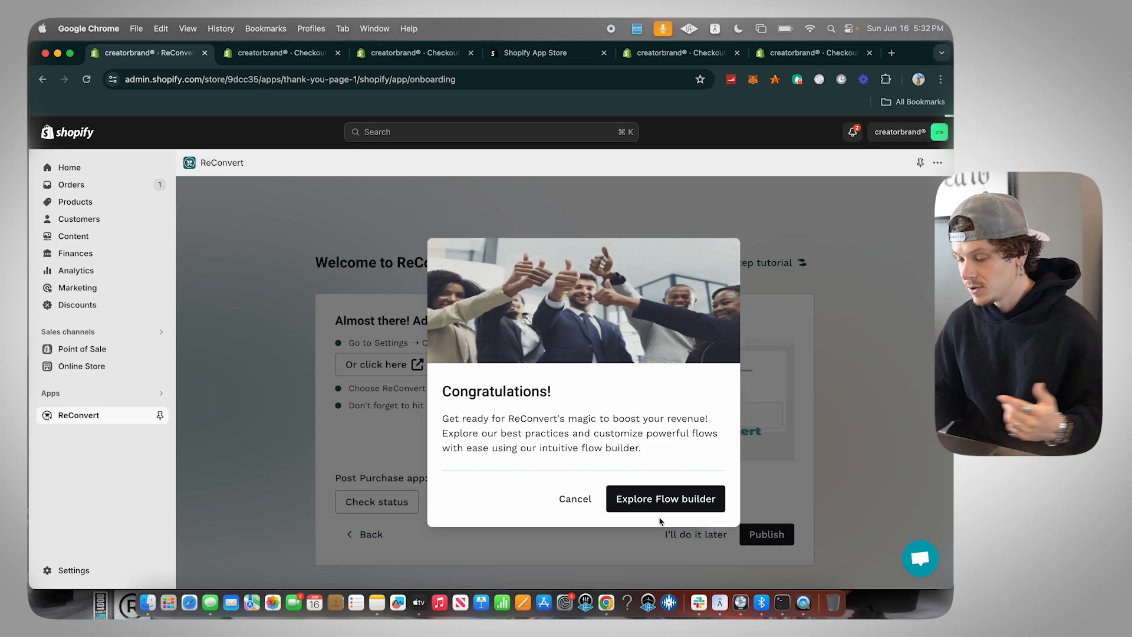
{"action": "left_click", "coordinate": [656, 500]}
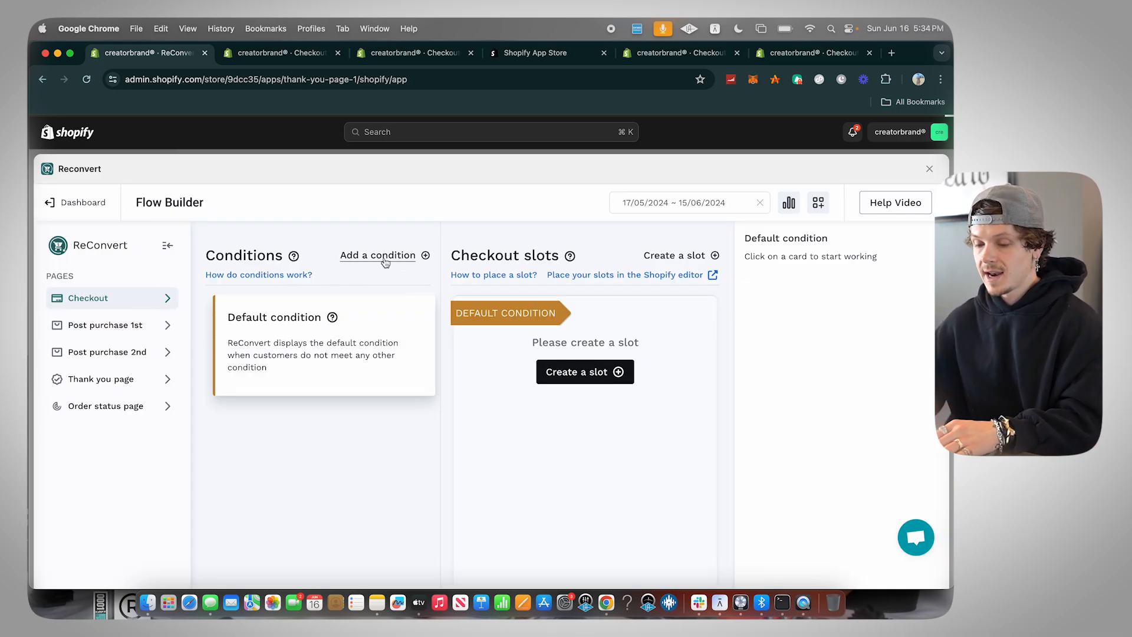
Open the Default - 1st page offer of Post purchase 1st for editing
{"action": "left_click", "coordinate": [164, 326]}
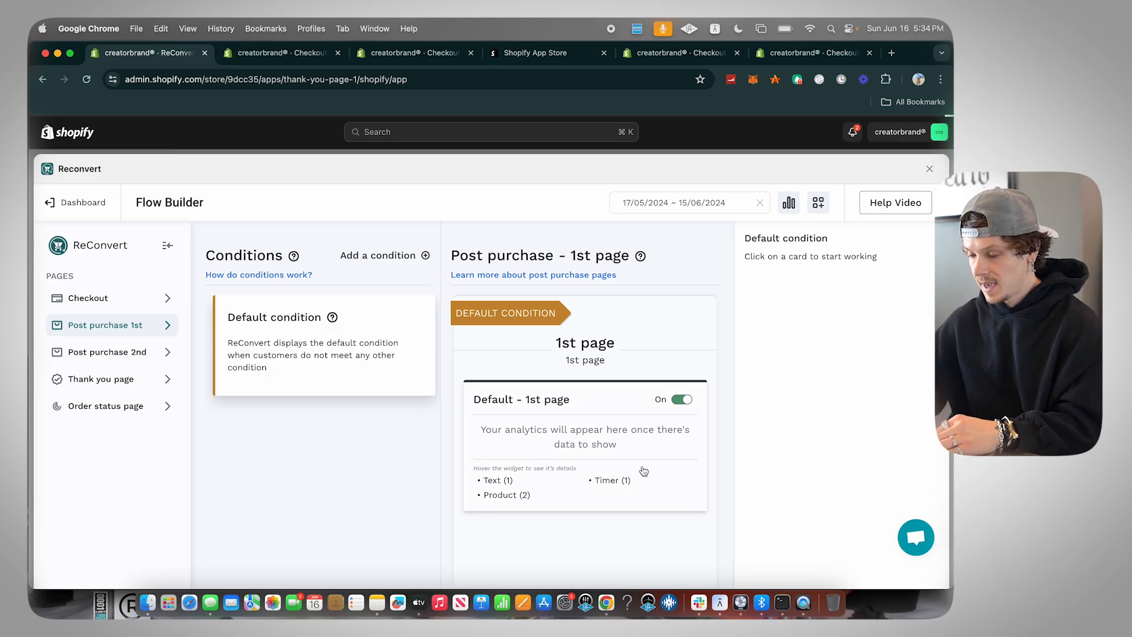
{"action": "left_click", "coordinate": [575, 403]}
{"action": "left_click", "coordinate": [846, 291]}
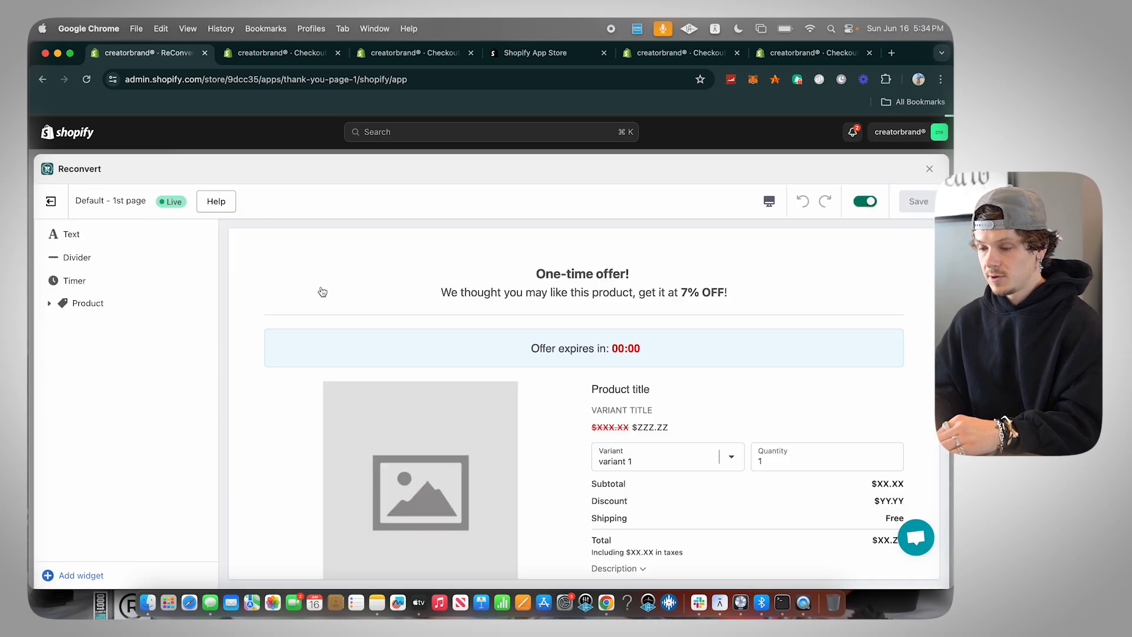
Inspect the one-time offer page's desktop layout and its mobile preview
{"action": "scroll", "coordinate": [509, 369], "scroll_direction": "down", "scroll_amount": 1}
{"action": "left_click", "coordinate": [769, 201]}
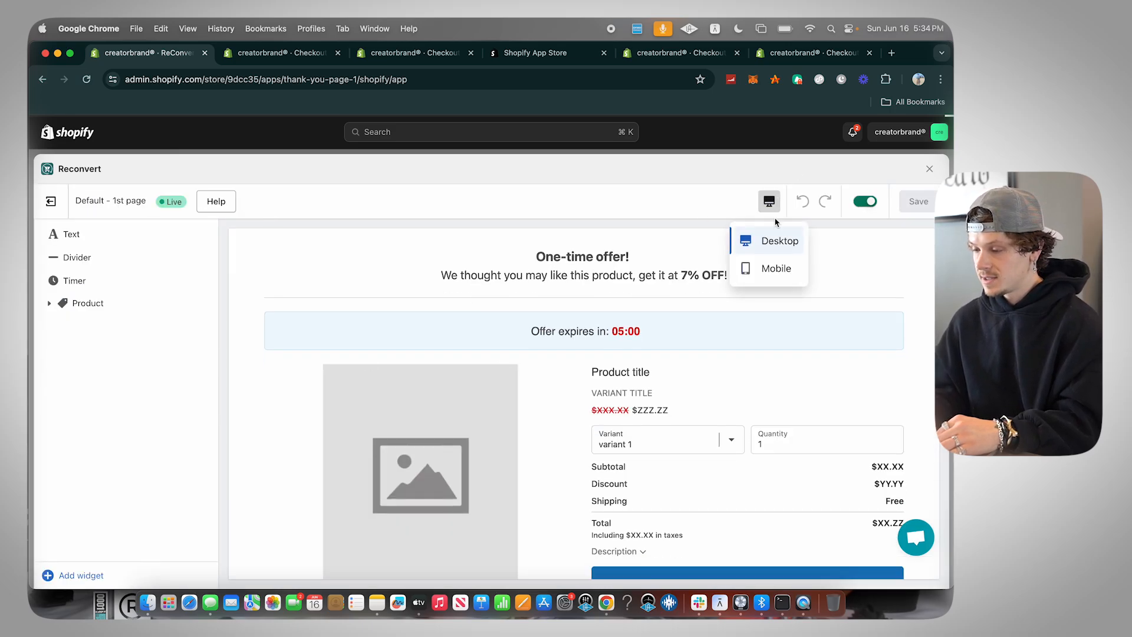
{"action": "left_click", "coordinate": [776, 263]}
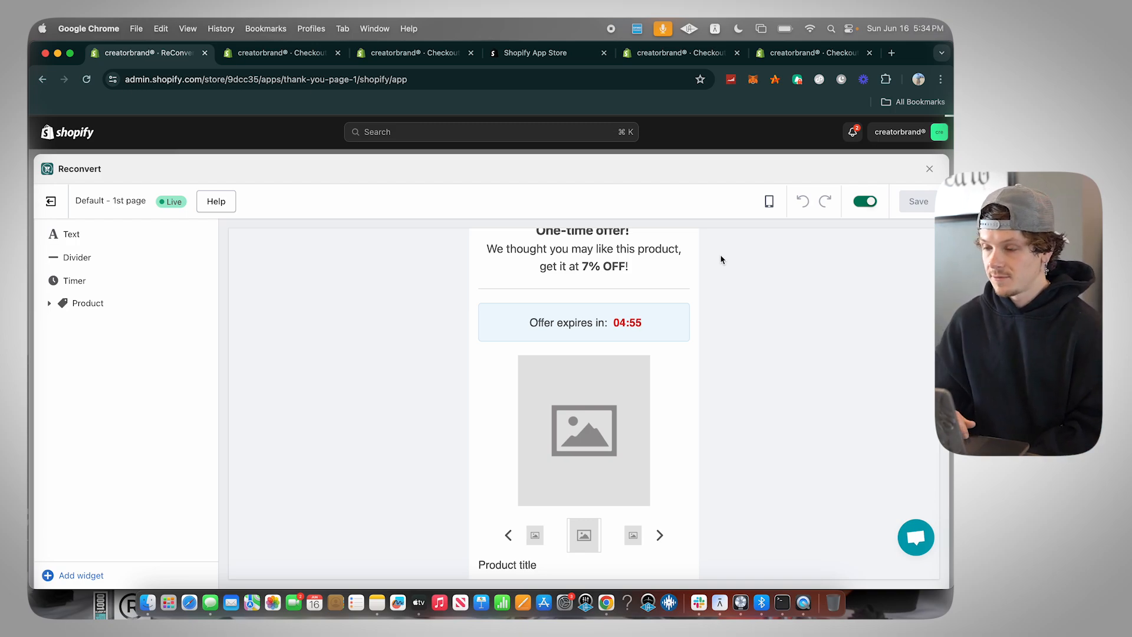
{"action": "scroll", "coordinate": [577, 378], "scroll_direction": "down", "scroll_amount": 1}
{"action": "scroll", "coordinate": [578, 377], "scroll_direction": "up", "scroll_amount": 1}
{"action": "scroll", "coordinate": [577, 378], "scroll_direction": "down", "scroll_amount": 1}
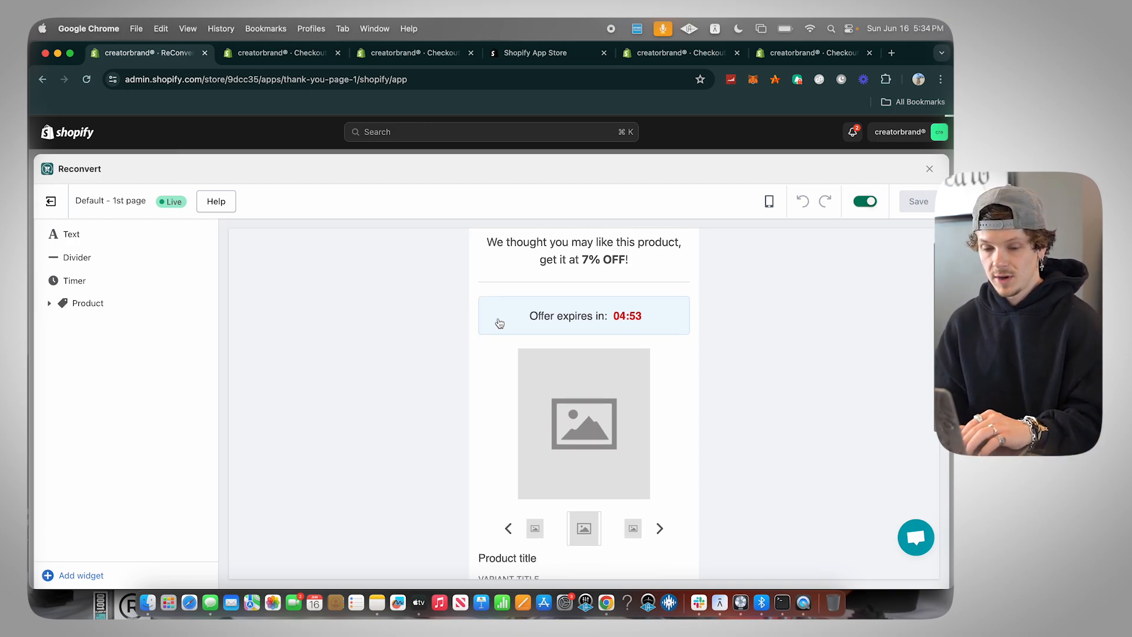
Shorten the line under "One-time offer!" in the Text widget to "Get it For 7% OFF!" and save the page
{"action": "left_click", "coordinate": [91, 242]}
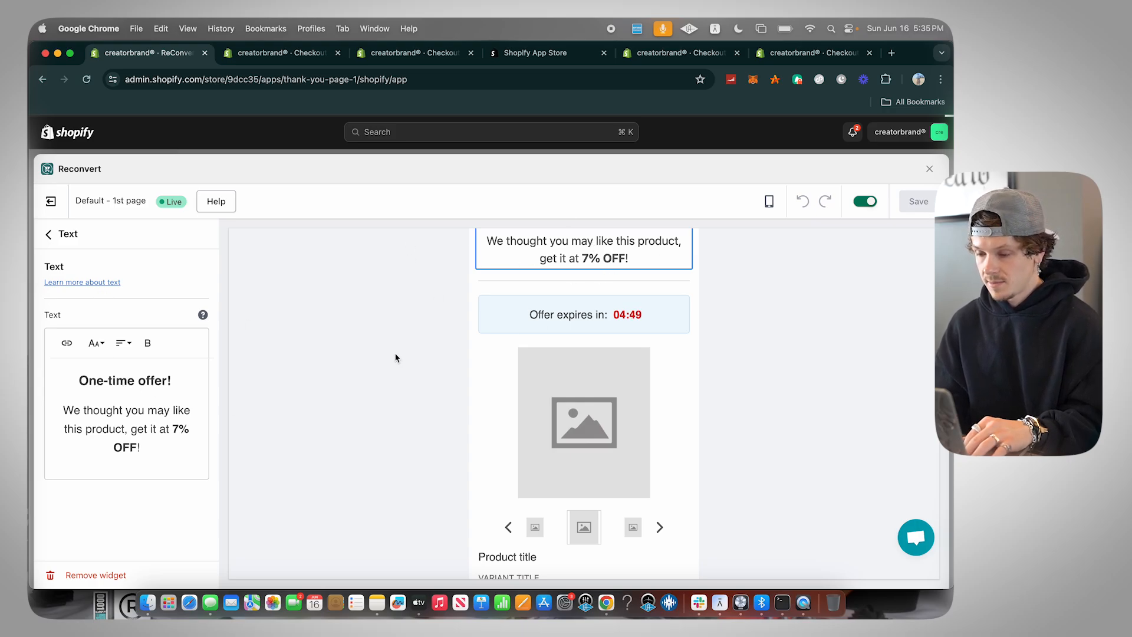
{"action": "scroll", "coordinate": [547, 379], "scroll_direction": "up", "scroll_amount": 1}
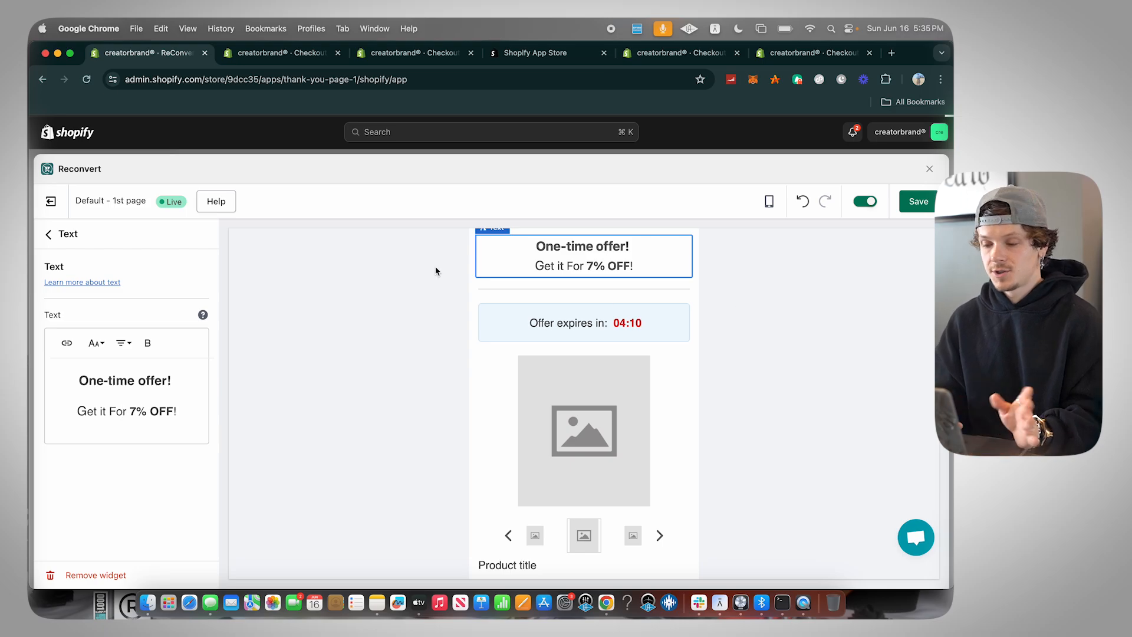
{"action": "left_click", "coordinate": [918, 201]}
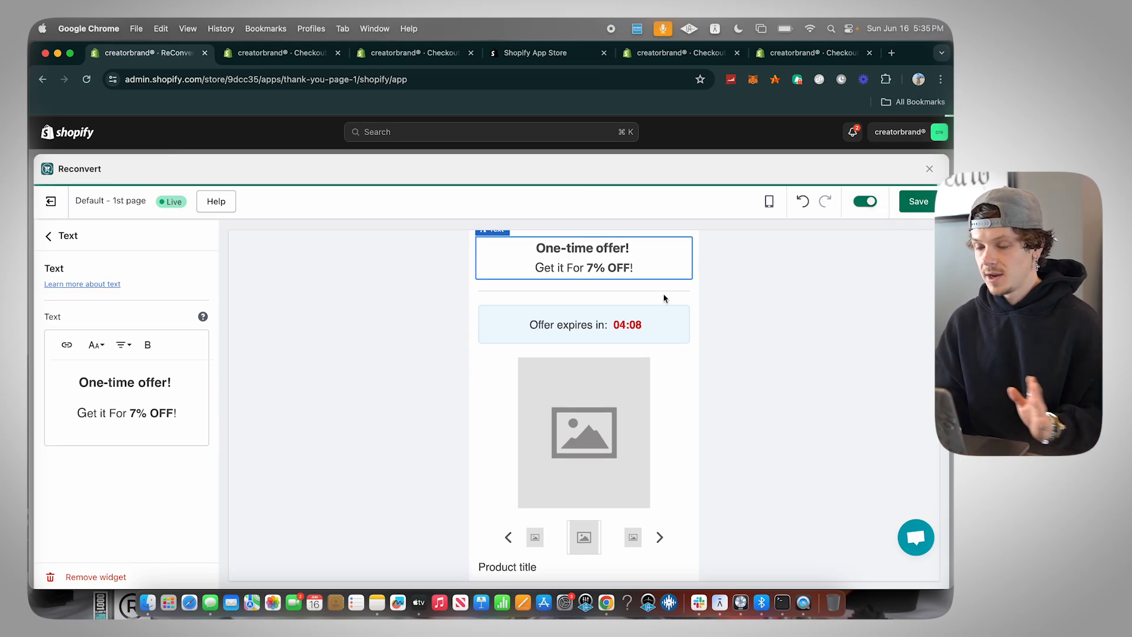
Compare the edited offer text in the desktop and mobile previews
{"action": "left_click", "coordinate": [769, 201]}
{"action": "left_click", "coordinate": [780, 242]}
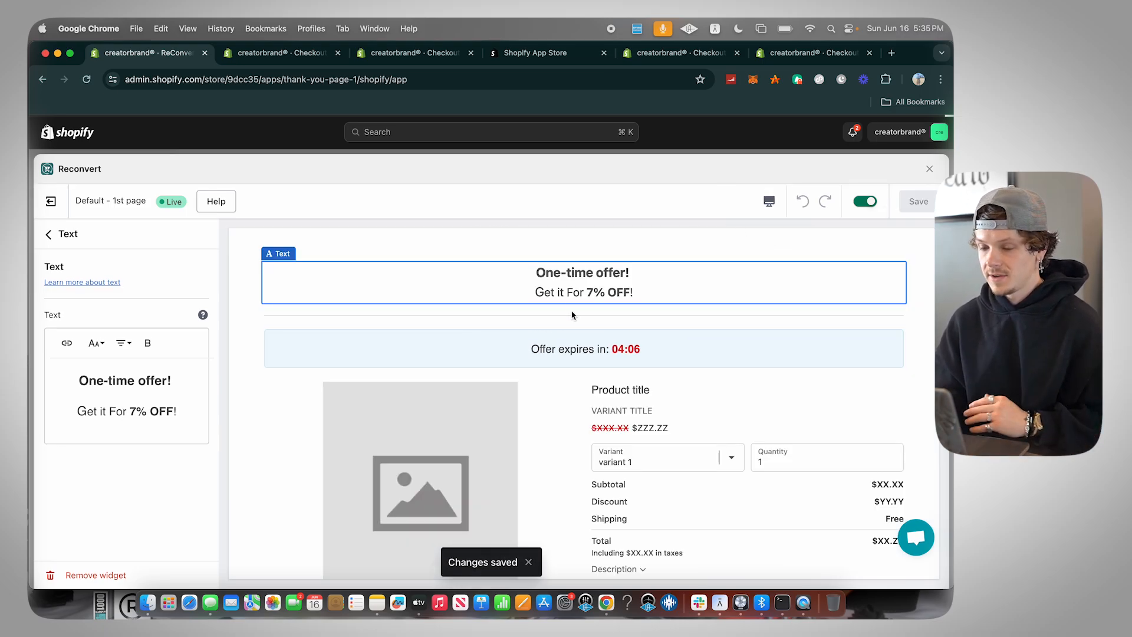
{"action": "left_click", "coordinate": [775, 206]}
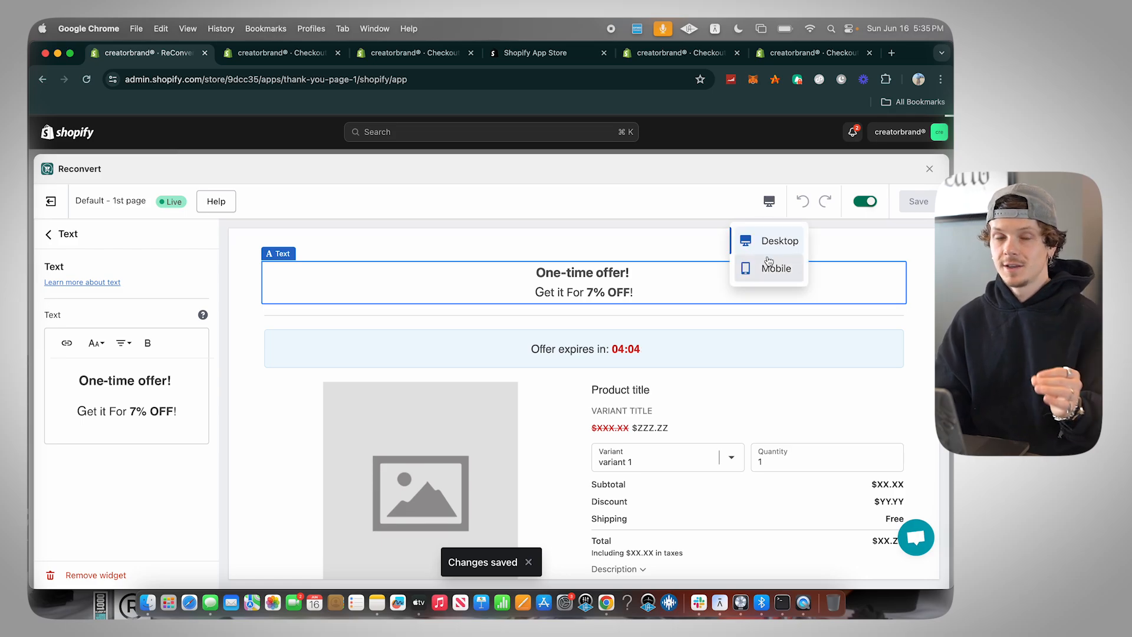
{"action": "left_click", "coordinate": [769, 265]}
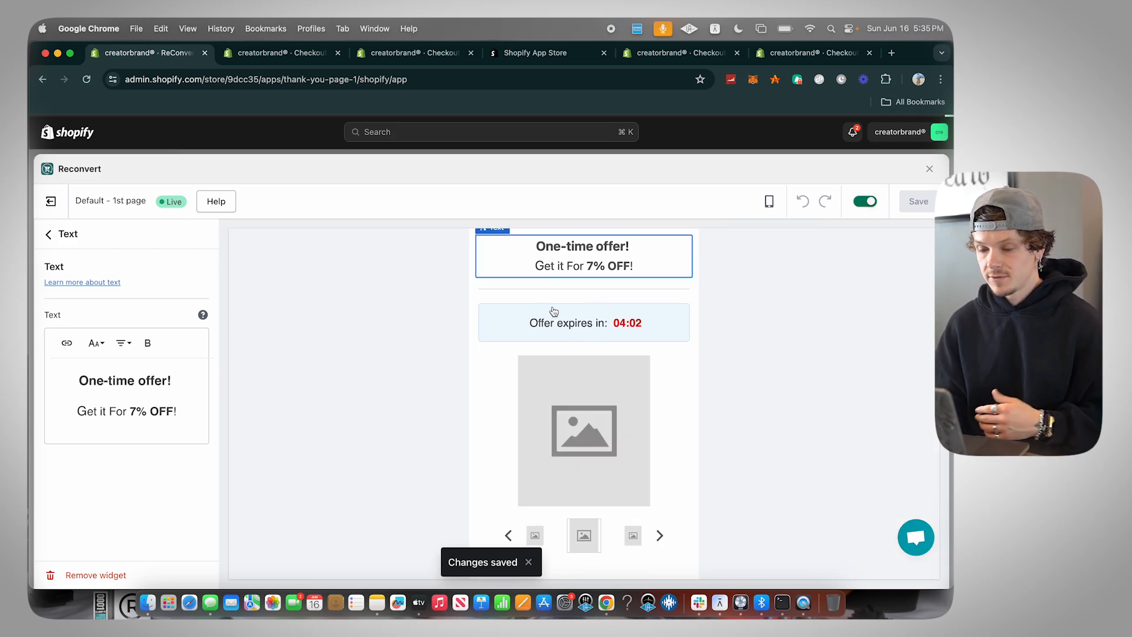
{"action": "scroll", "coordinate": [554, 312], "scroll_direction": "down", "scroll_amount": 3}
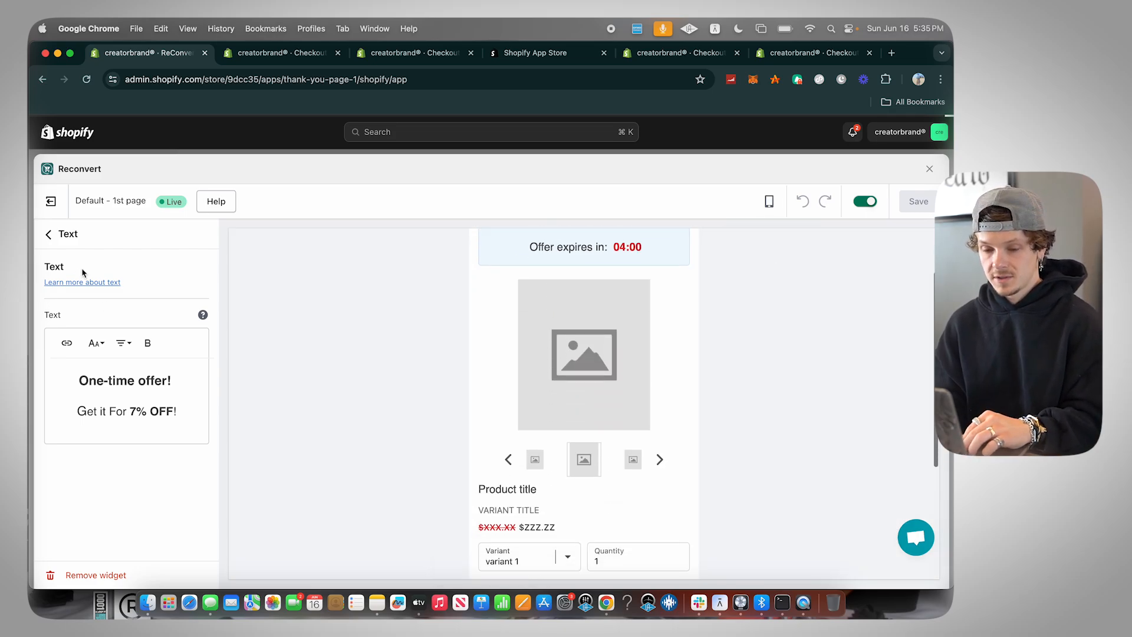
Examine the Divider widget's settings and the full mobile offer layout, and open the Timer widget's settings
{"action": "left_click", "coordinate": [50, 233]}
{"action": "left_click", "coordinate": [119, 264]}
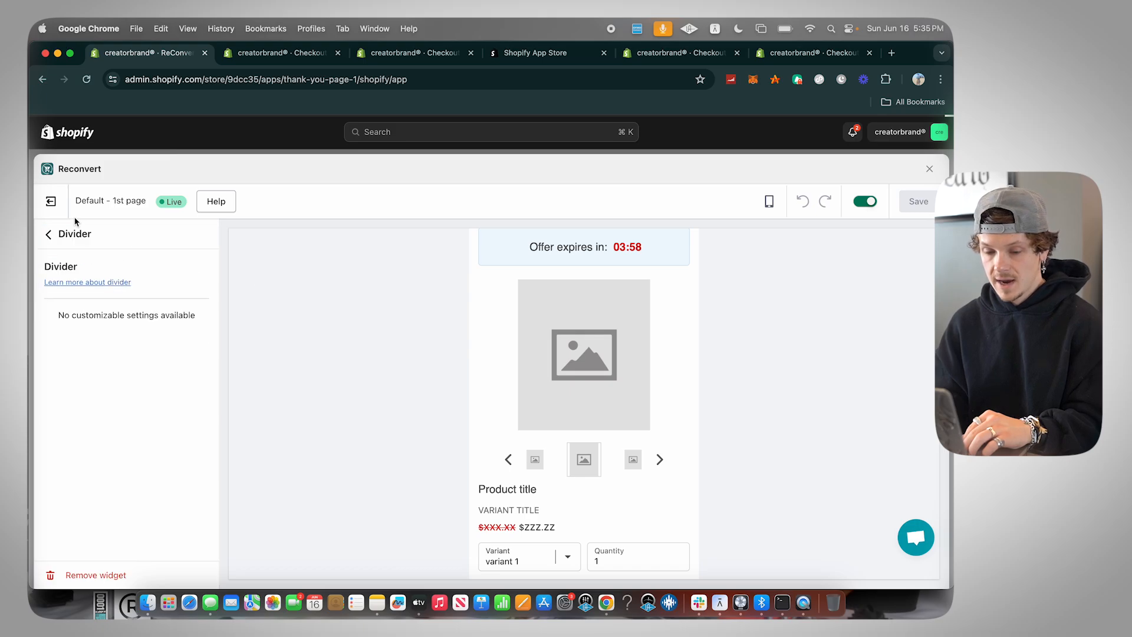
{"action": "left_click", "coordinate": [48, 234]}
{"action": "scroll", "coordinate": [349, 323], "scroll_direction": "down", "scroll_amount": 5}
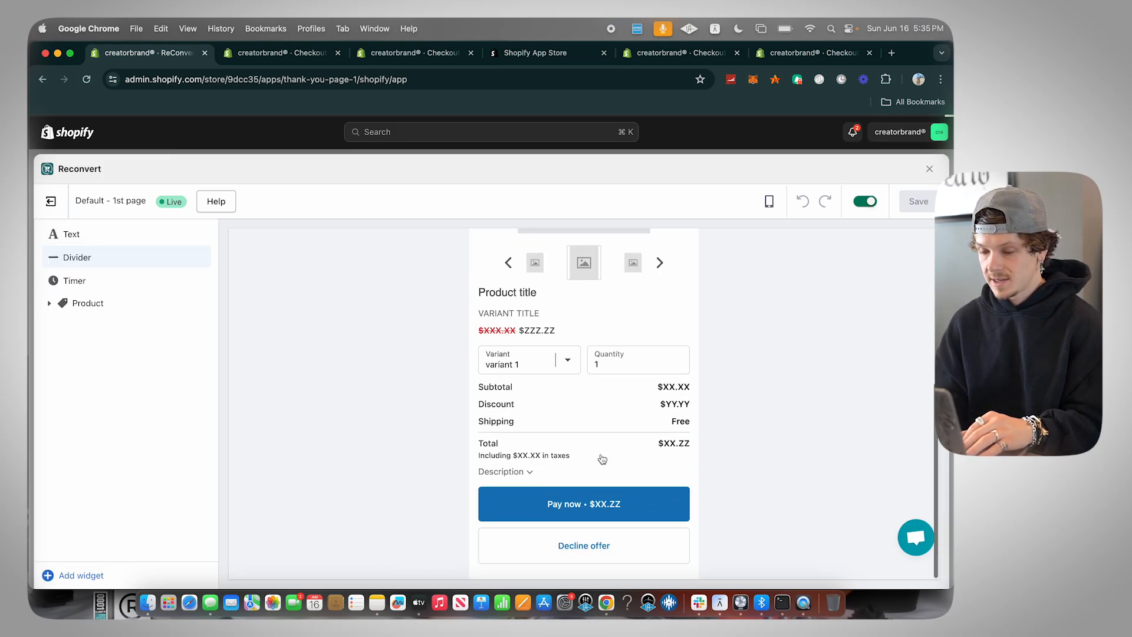
{"action": "scroll", "coordinate": [733, 477], "scroll_direction": "up", "scroll_amount": 7}
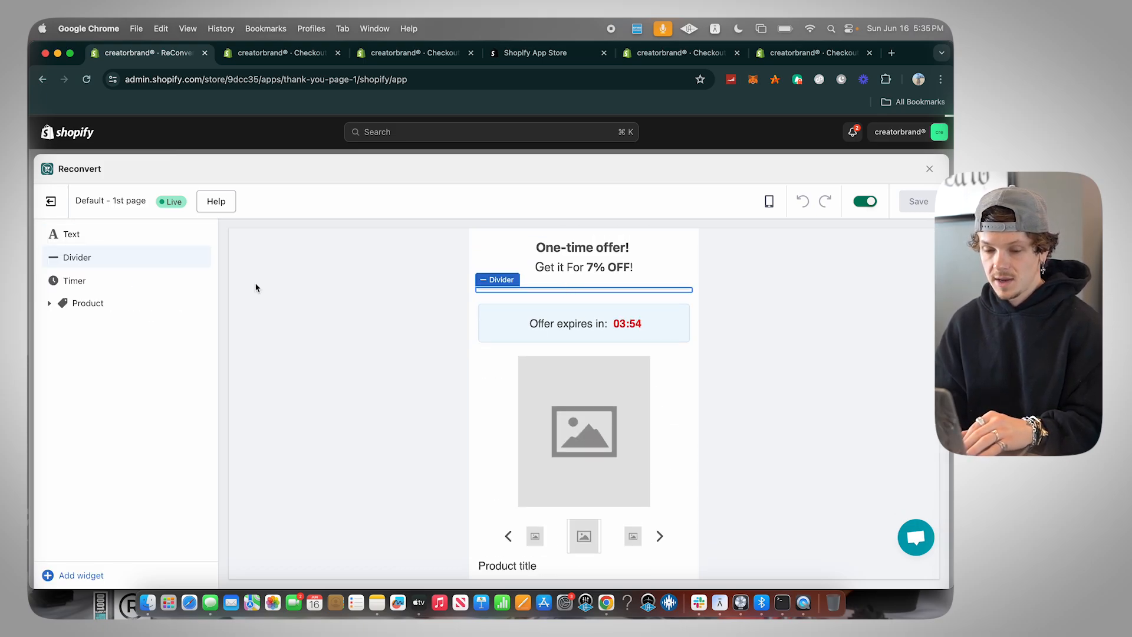
{"action": "left_click", "coordinate": [157, 281]}
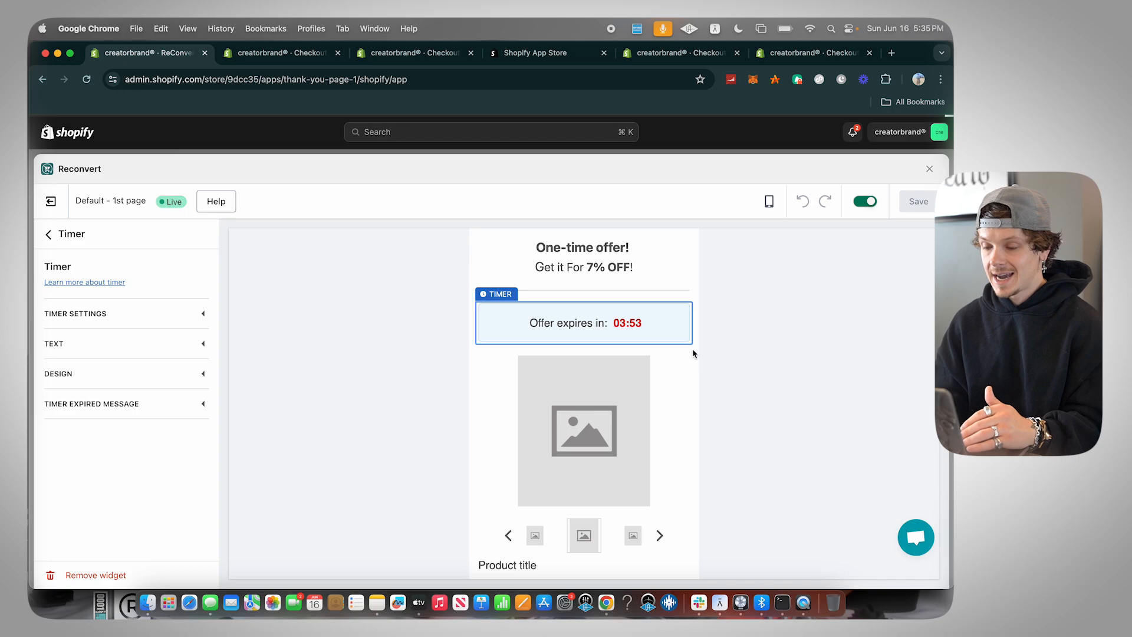
Set the Timer widget's duration to 3 minutes 42 seconds and save the page
{"action": "left_click", "coordinate": [111, 306]}
{"action": "scroll", "coordinate": [122, 446], "scroll_direction": "down", "scroll_amount": 2}
{"action": "double_click", "coordinate": [82, 423]}
{"action": "type", "text": "3"}
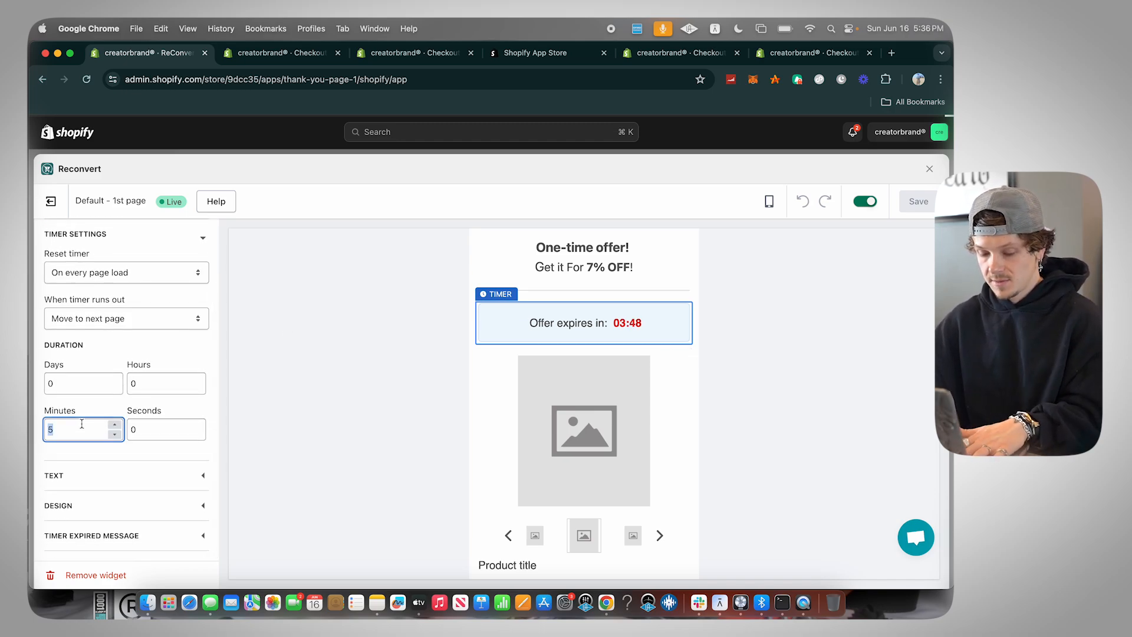
{"action": "left_click", "coordinate": [180, 430]}
{"action": "key", "text": "BackSpace"}
{"action": "type", "text": "42"}
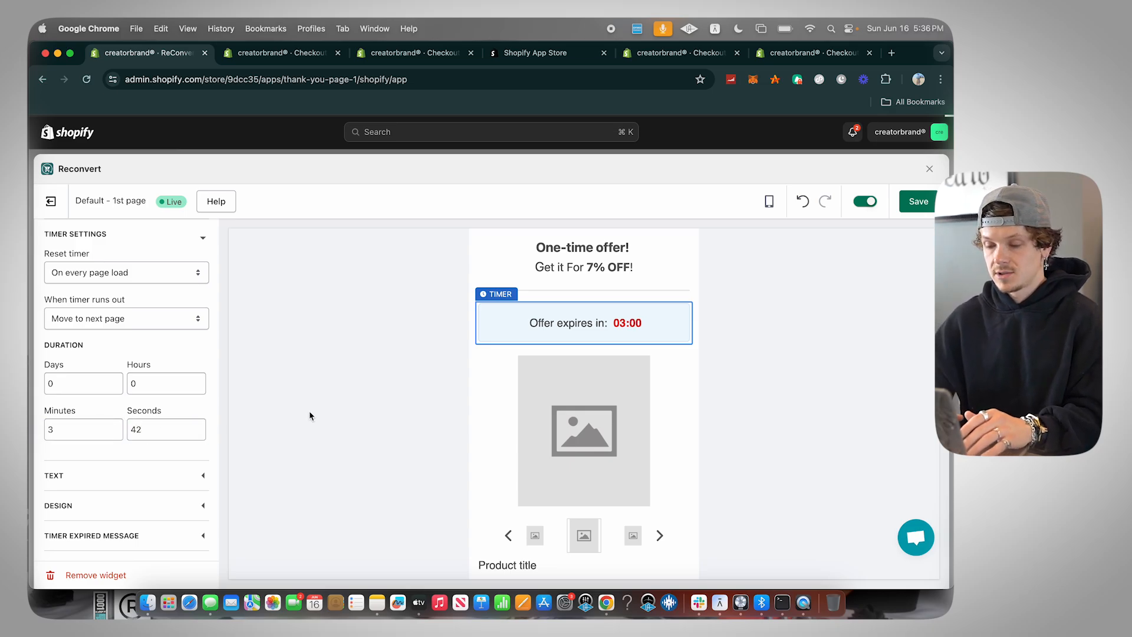
{"action": "left_click", "coordinate": [919, 203]}
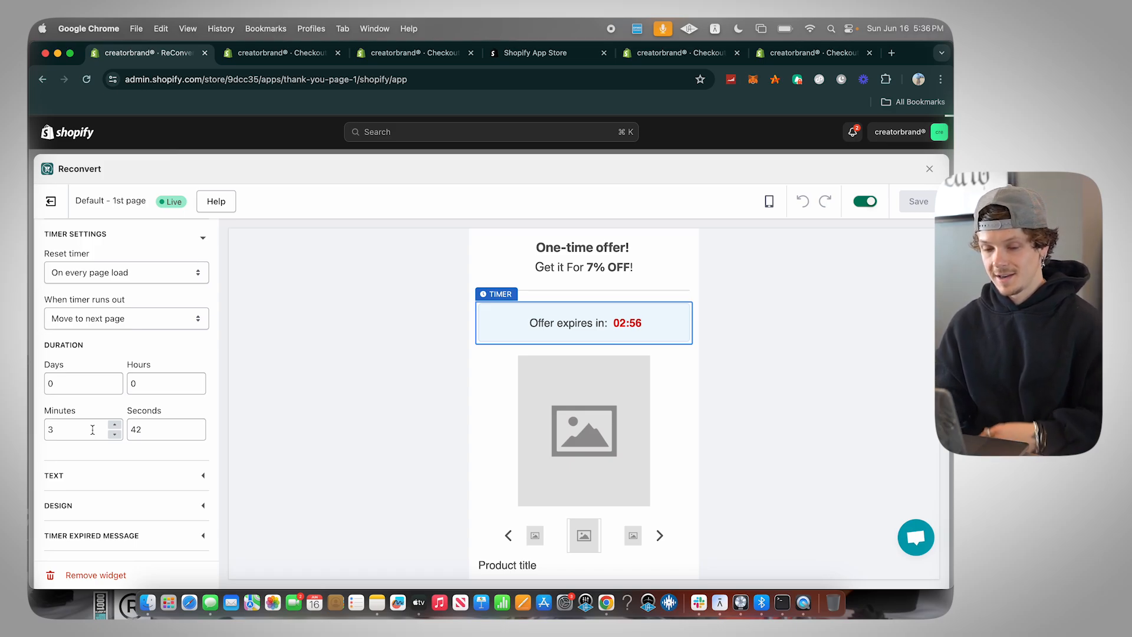
Examine the Timer widget's text, label and design settings, including the background colour options
{"action": "left_click", "coordinate": [102, 483]}
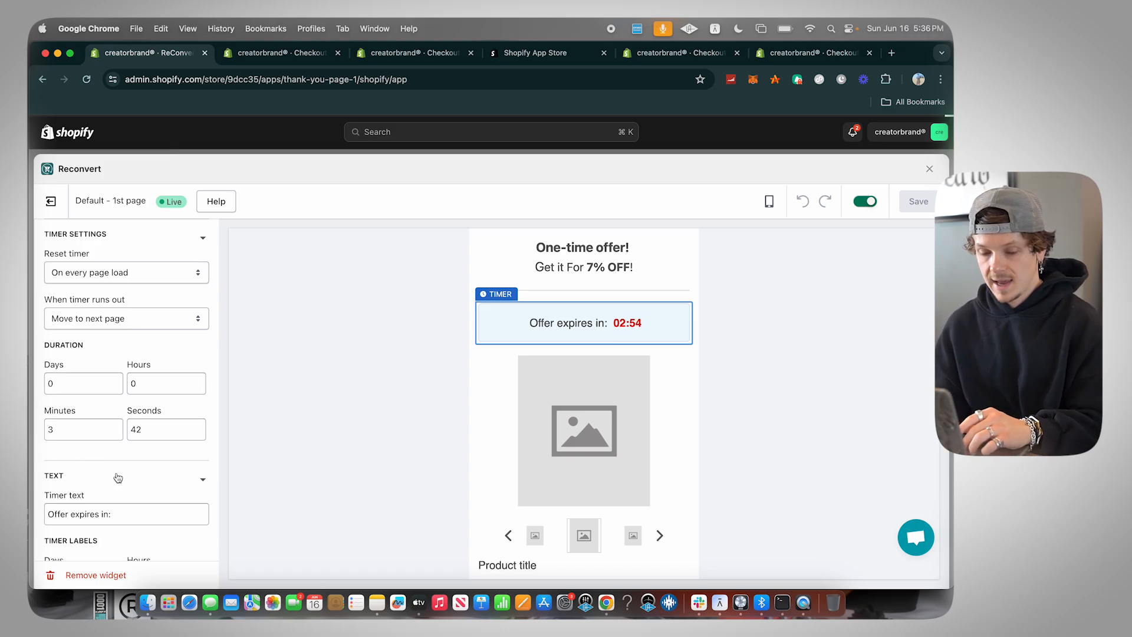
{"action": "scroll", "coordinate": [581, 475], "scroll_direction": "down", "scroll_amount": 5}
{"action": "scroll", "coordinate": [581, 478], "scroll_direction": "up", "scroll_amount": 5}
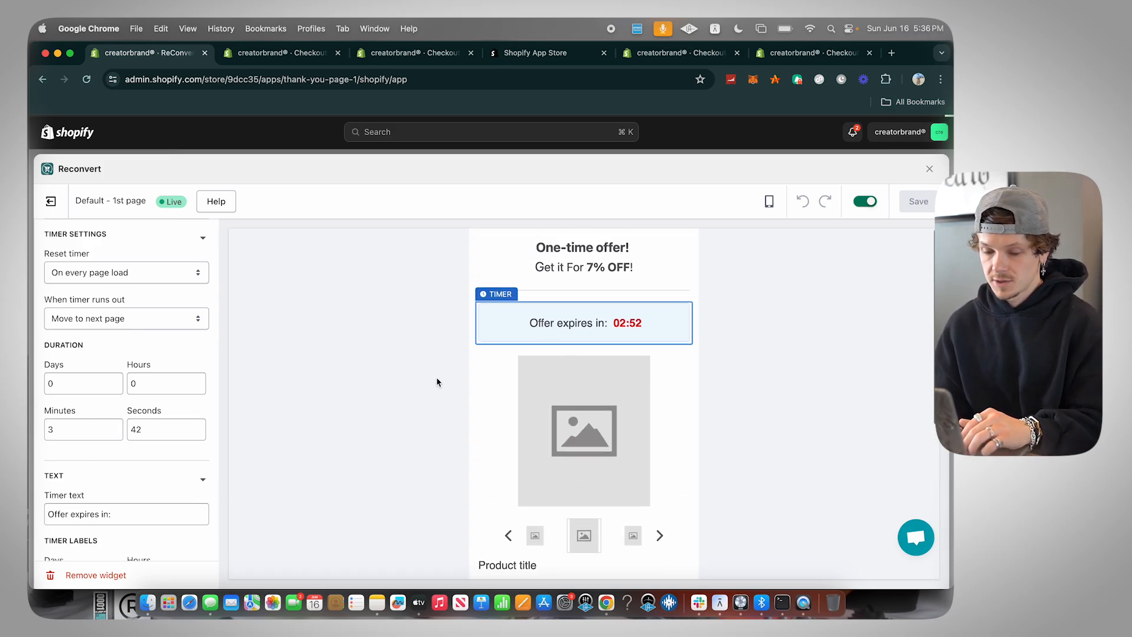
{"action": "scroll", "coordinate": [160, 448], "scroll_direction": "down", "scroll_amount": 2}
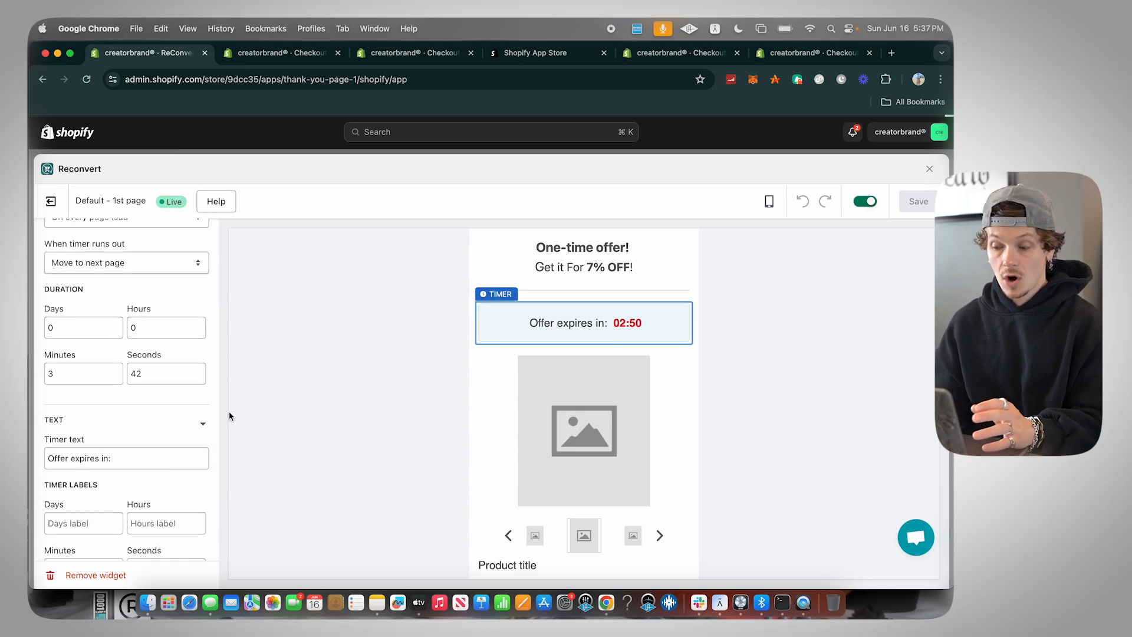
{"action": "scroll", "coordinate": [552, 412], "scroll_direction": "down", "scroll_amount": 5}
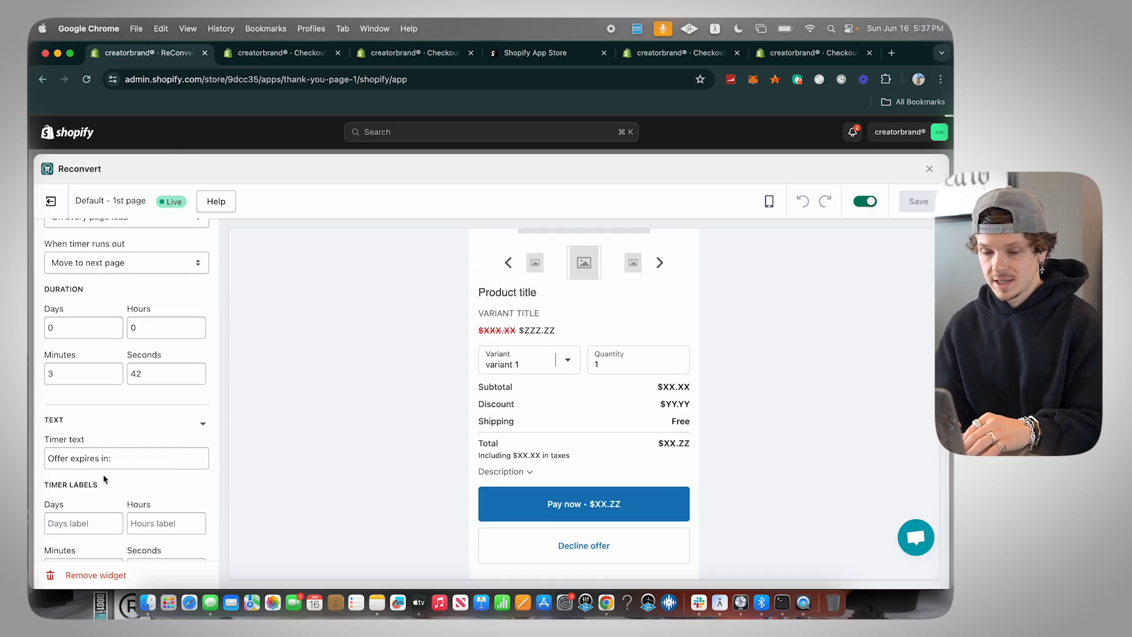
{"action": "scroll", "coordinate": [98, 448], "scroll_direction": "down", "scroll_amount": 4}
{"action": "left_click", "coordinate": [106, 508]}
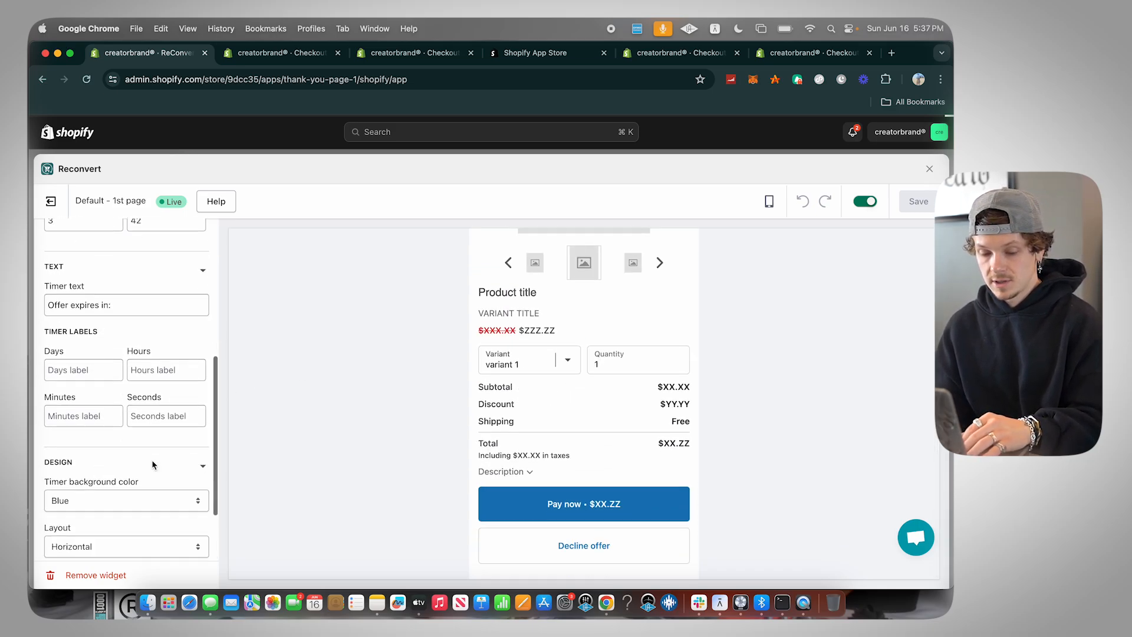
{"action": "scroll", "coordinate": [151, 462], "scroll_direction": "down", "scroll_amount": 5}
{"action": "scroll", "coordinate": [387, 376], "scroll_direction": "up", "scroll_amount": 8}
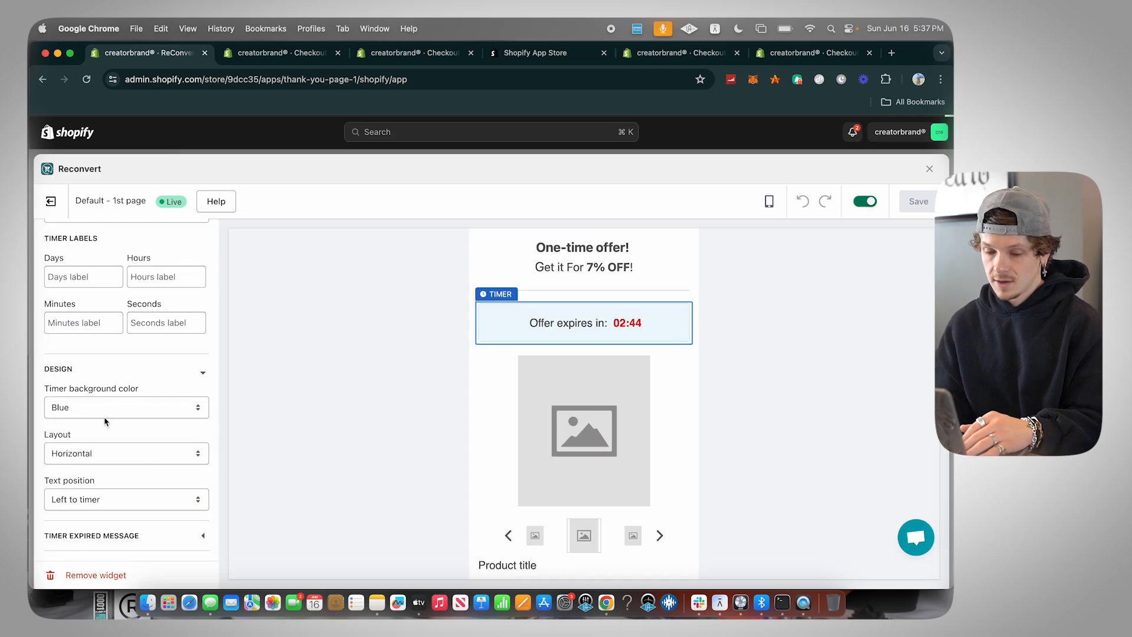
{"action": "left_click", "coordinate": [89, 412]}
{"action": "left_click", "coordinate": [214, 403]}
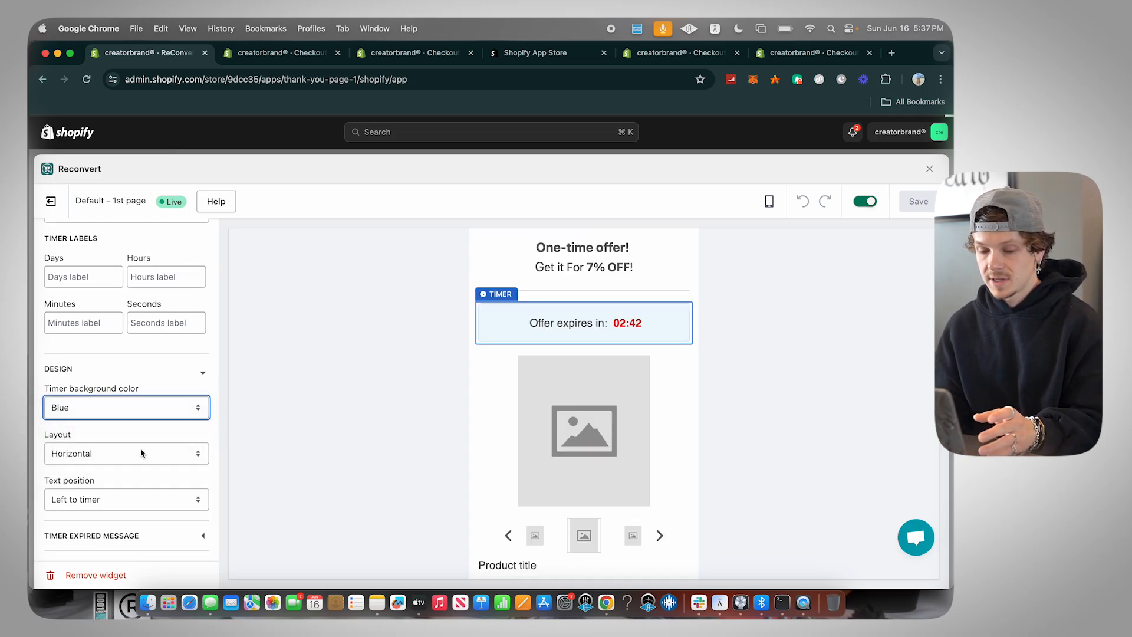
{"action": "scroll", "coordinate": [114, 472], "scroll_direction": "up", "scroll_amount": 10}
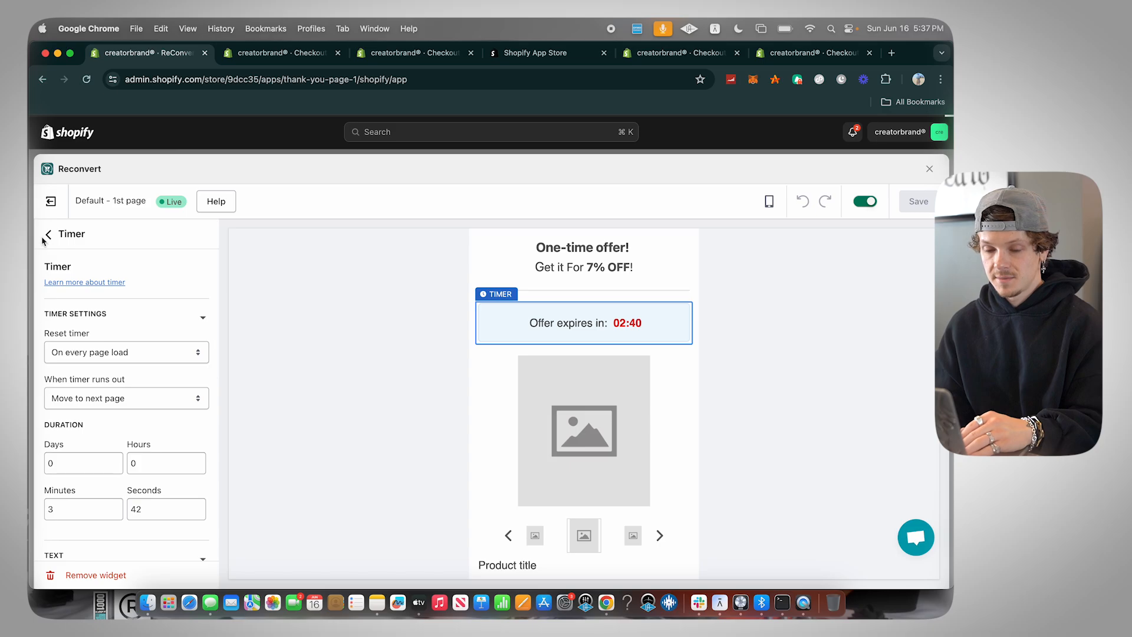
Open the Product widget's settings and review its layout, recommendation intent and product-to-display options
{"action": "left_click", "coordinate": [49, 236]}
{"action": "left_click", "coordinate": [94, 300]}
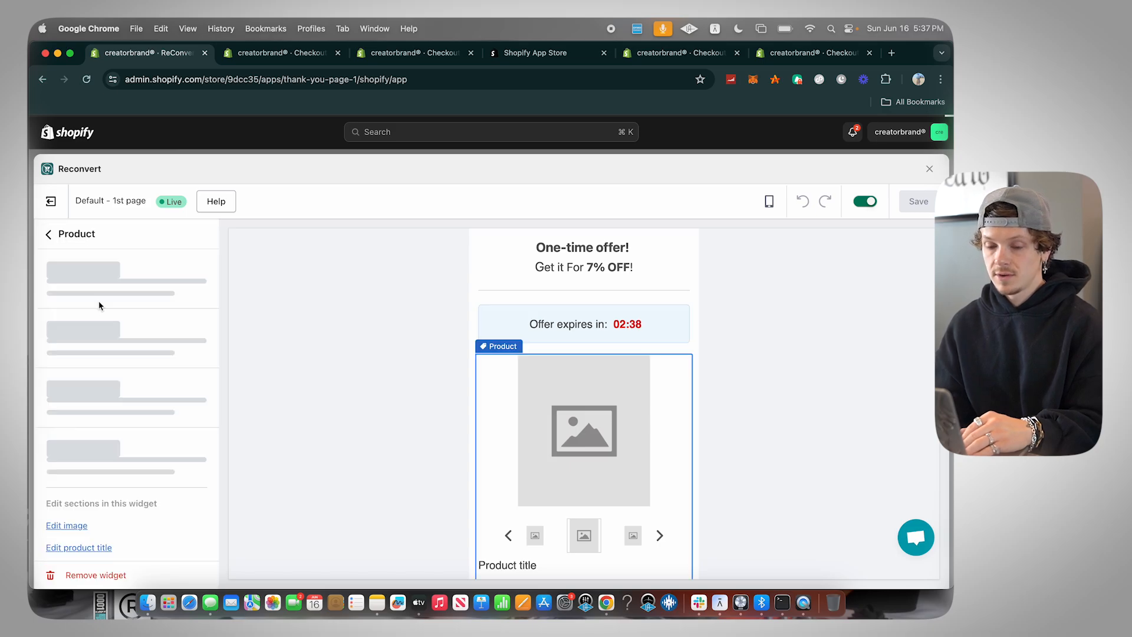
{"action": "scroll", "coordinate": [112, 367], "scroll_direction": "down", "scroll_amount": 2}
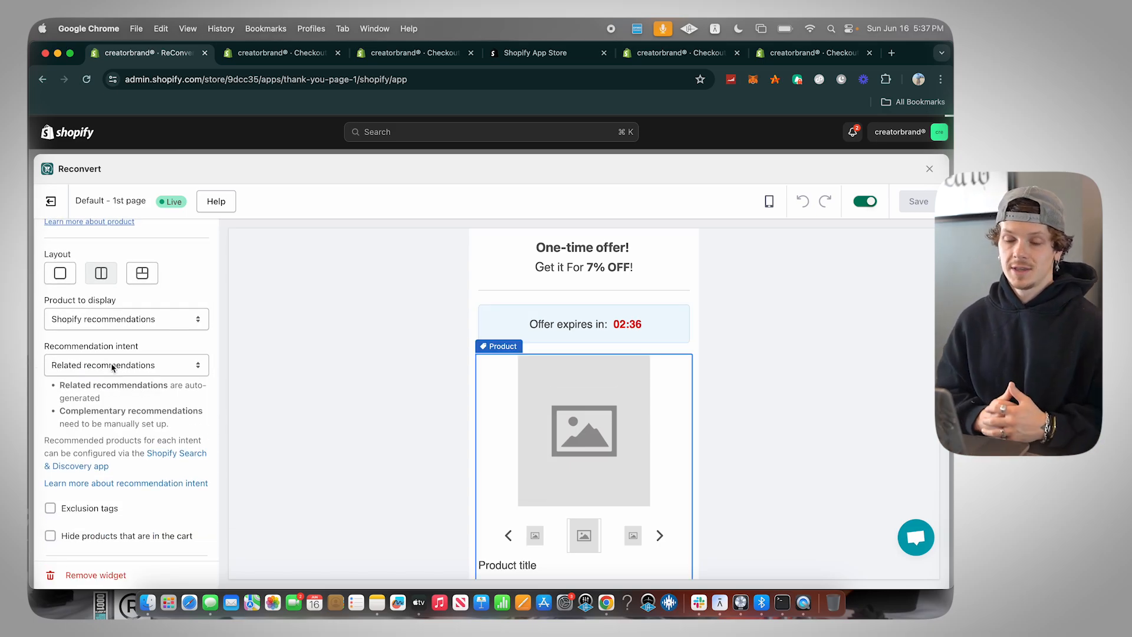
{"action": "scroll", "coordinate": [579, 463], "scroll_direction": "down", "scroll_amount": 2}
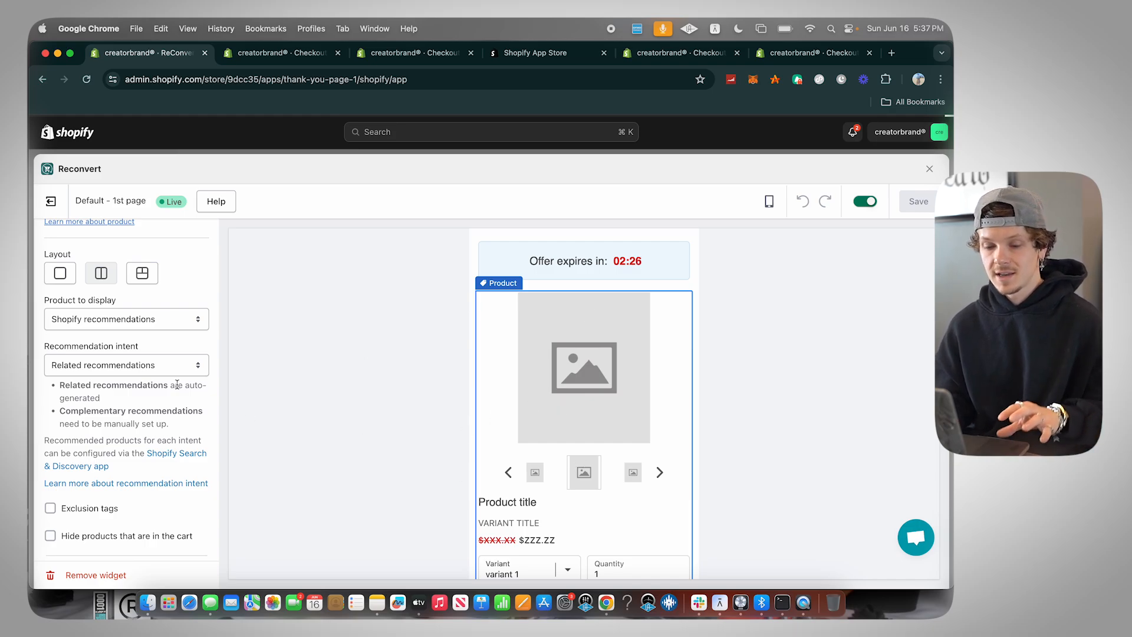
{"action": "scroll", "coordinate": [124, 416], "scroll_direction": "up", "scroll_amount": 2}
{"action": "scroll", "coordinate": [114, 395], "scroll_direction": "down", "scroll_amount": 1}
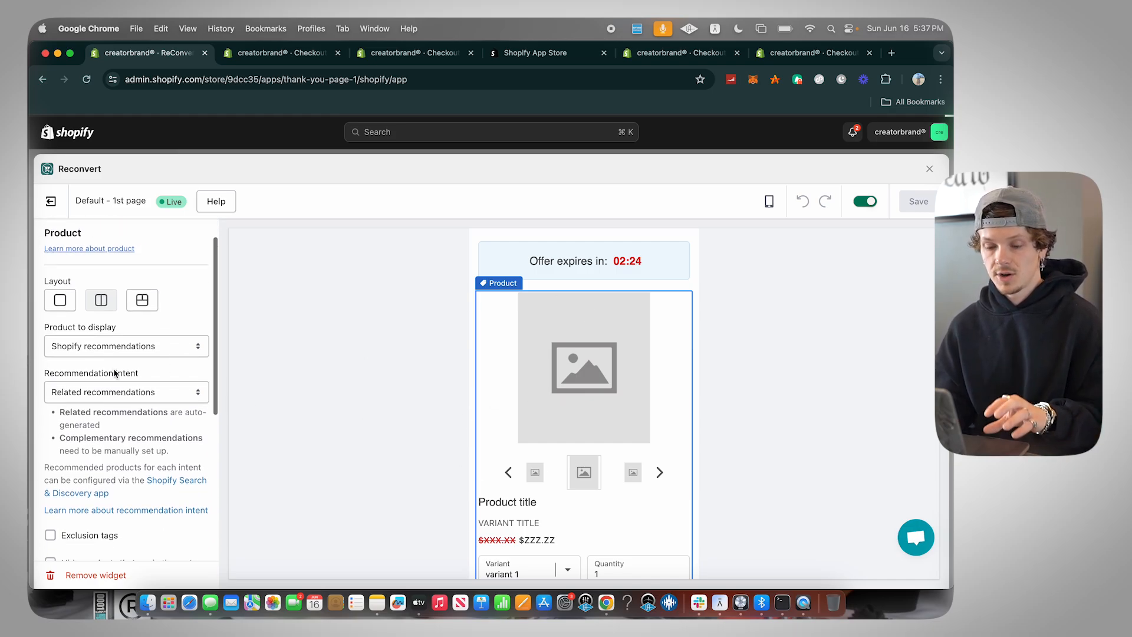
{"action": "left_click", "coordinate": [122, 348]}
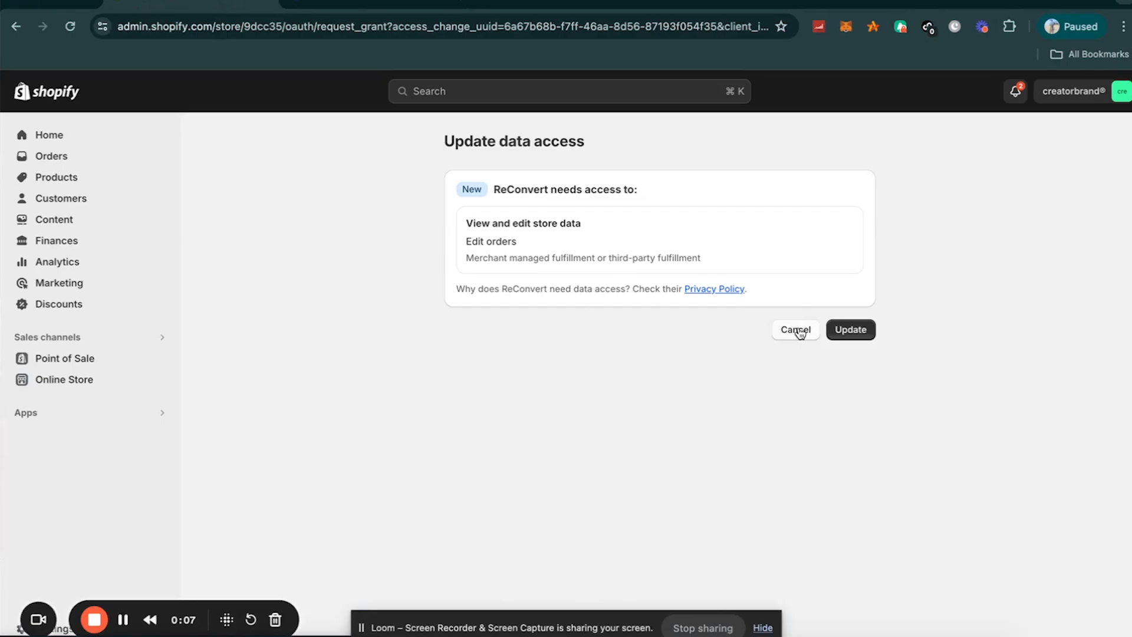
Approve ReConvert's updated data access for viewing and editing store data, including orders
{"action": "left_click", "coordinate": [854, 331]}
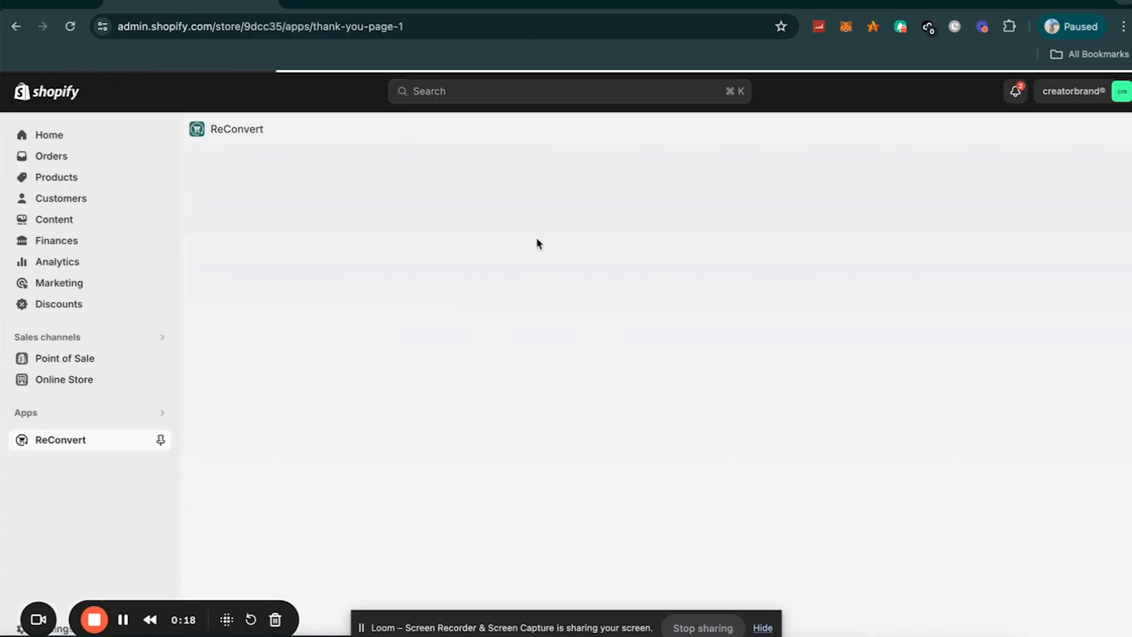
Review the ReConvert dashboard's revenue, accepted offers, ROI, conversion rate and pages analytics
{"action": "scroll", "coordinate": [405, 336], "scroll_direction": "down", "scroll_amount": 10}
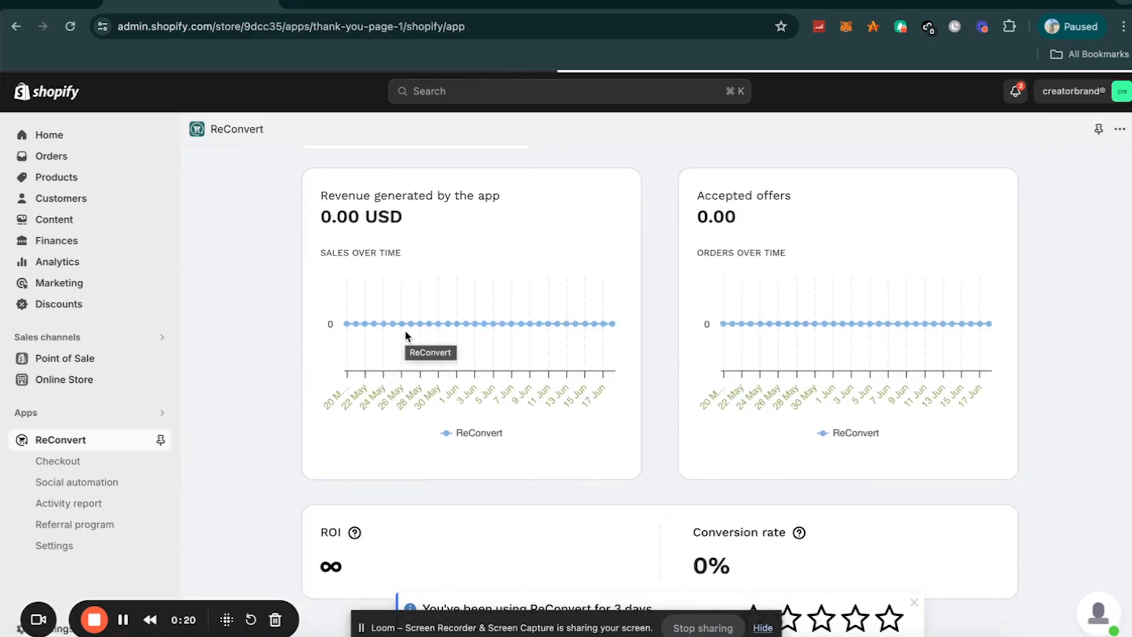
{"action": "scroll", "coordinate": [406, 336], "scroll_direction": "down", "scroll_amount": 4}
{"action": "scroll", "coordinate": [405, 336], "scroll_direction": "up", "scroll_amount": 12}
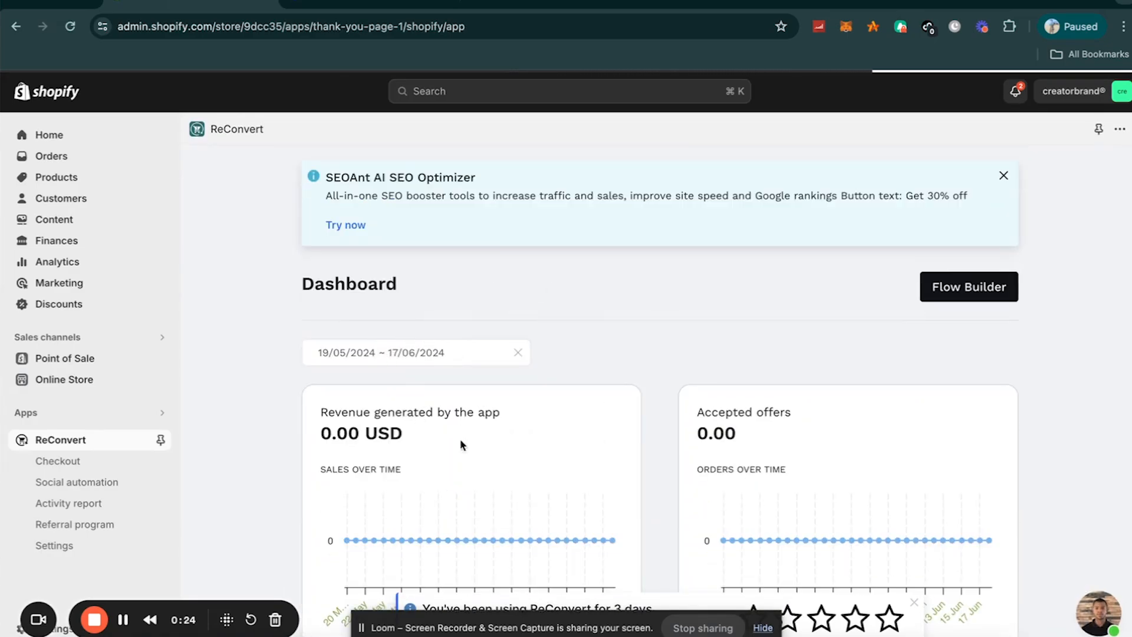
{"action": "scroll", "coordinate": [552, 345], "scroll_direction": "down", "scroll_amount": 1}
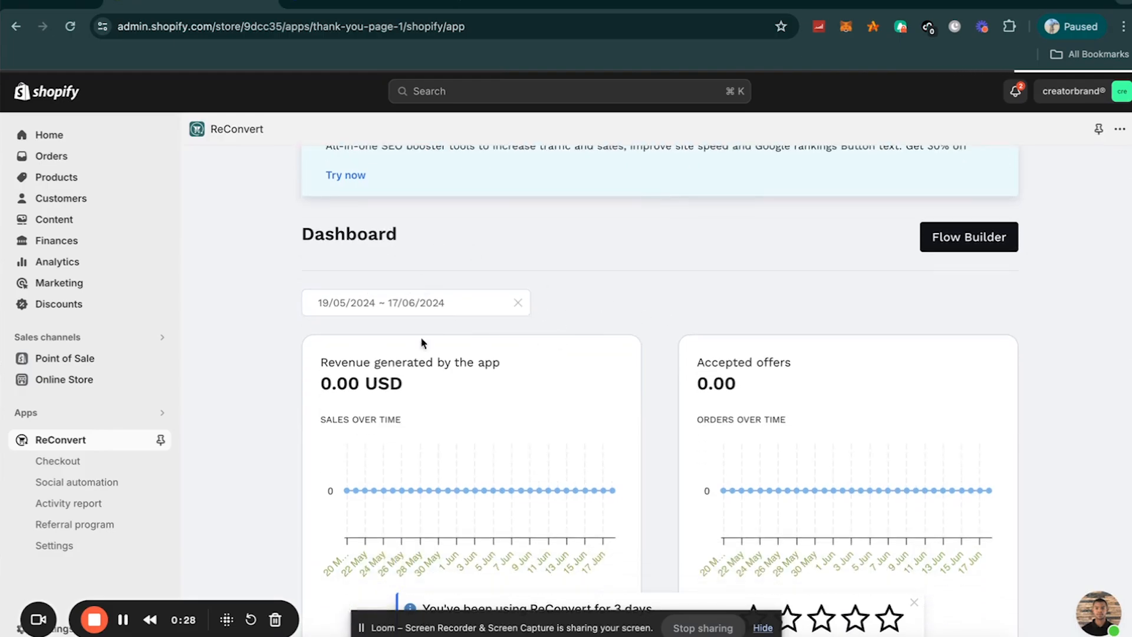
{"action": "scroll", "coordinate": [447, 357], "scroll_direction": "up", "scroll_amount": 1}
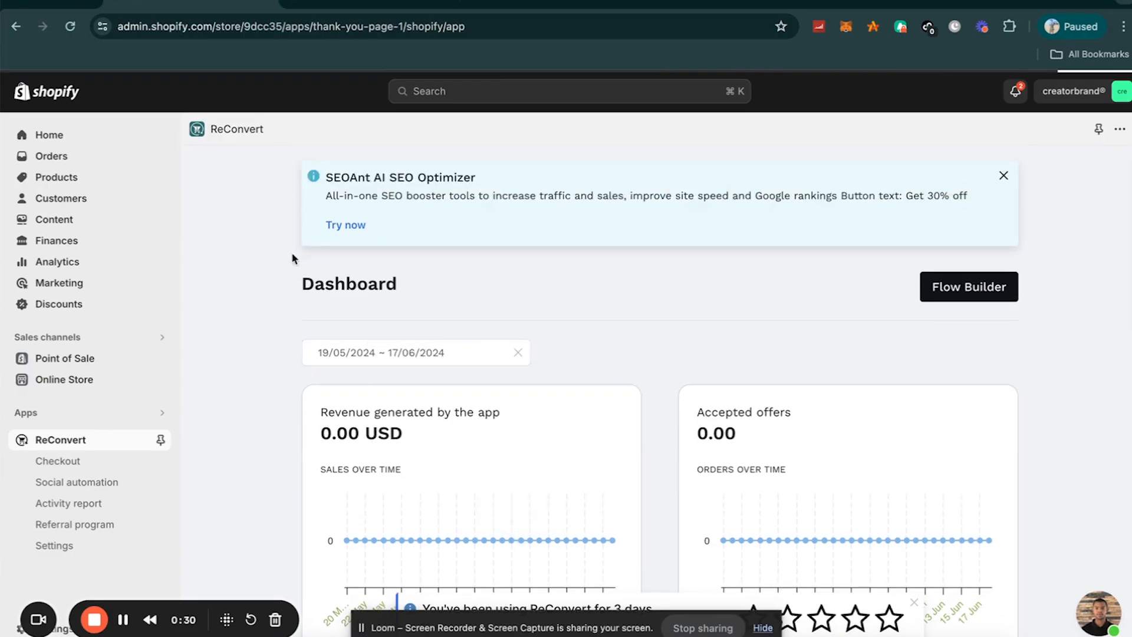
{"action": "scroll", "coordinate": [547, 441], "scroll_direction": "down", "scroll_amount": 12}
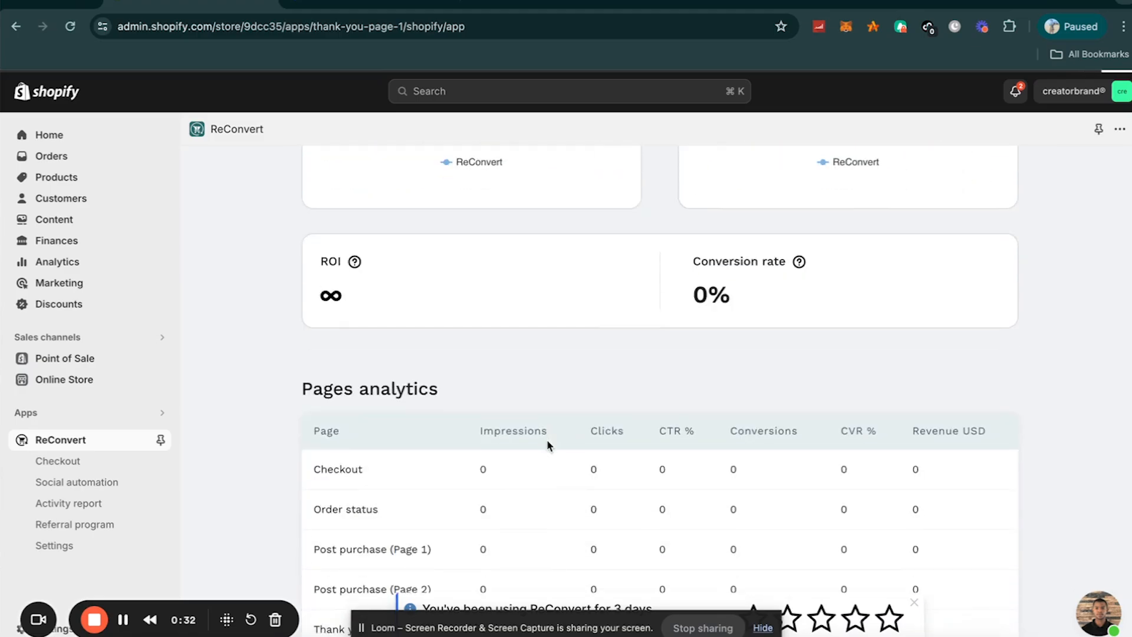
{"action": "scroll", "coordinate": [547, 440], "scroll_direction": "down", "scroll_amount": 3}
{"action": "scroll", "coordinate": [546, 440], "scroll_direction": "up", "scroll_amount": 1}
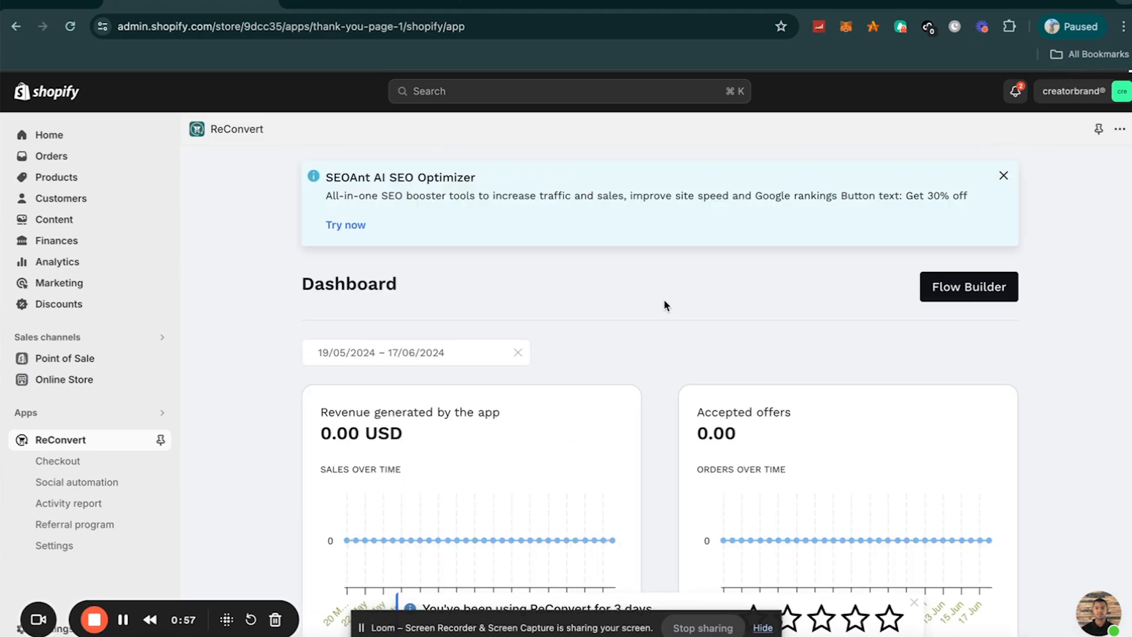
{"action": "scroll", "coordinate": [599, 313], "scroll_direction": "down", "scroll_amount": 2}
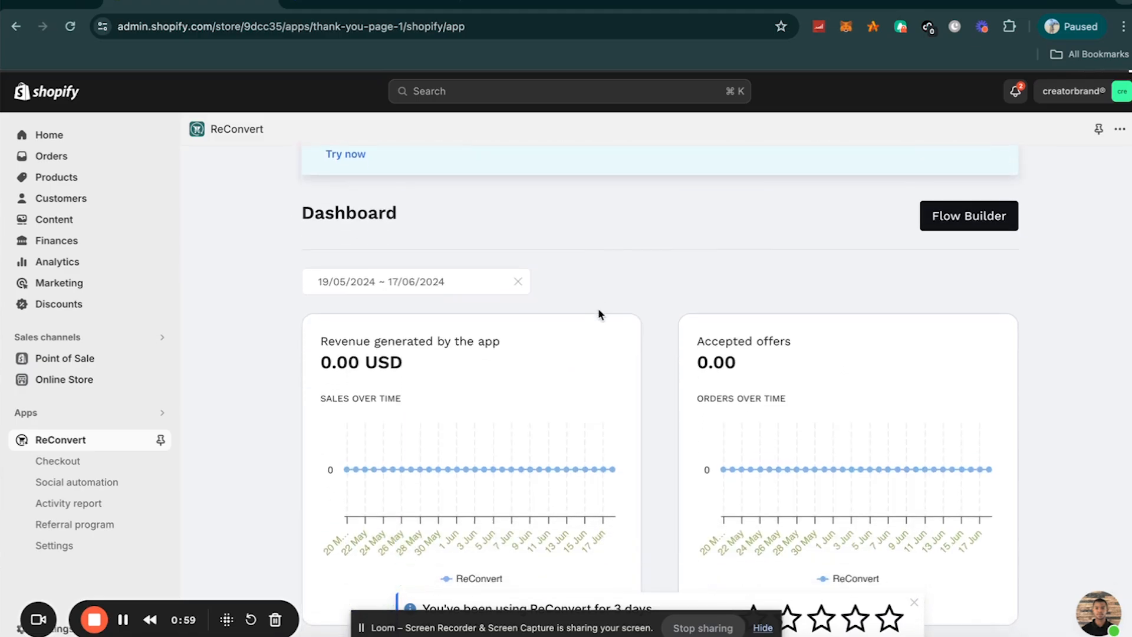
{"action": "scroll", "coordinate": [599, 314], "scroll_direction": "down", "scroll_amount": 12}
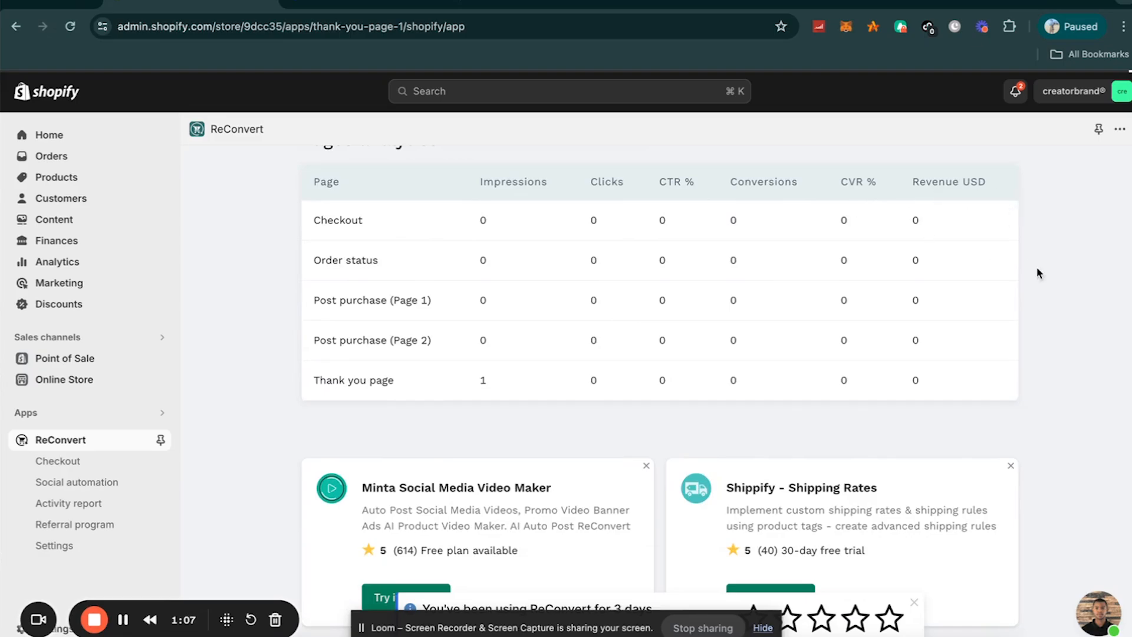
{"action": "scroll", "coordinate": [803, 404], "scroll_direction": "down", "scroll_amount": 2}
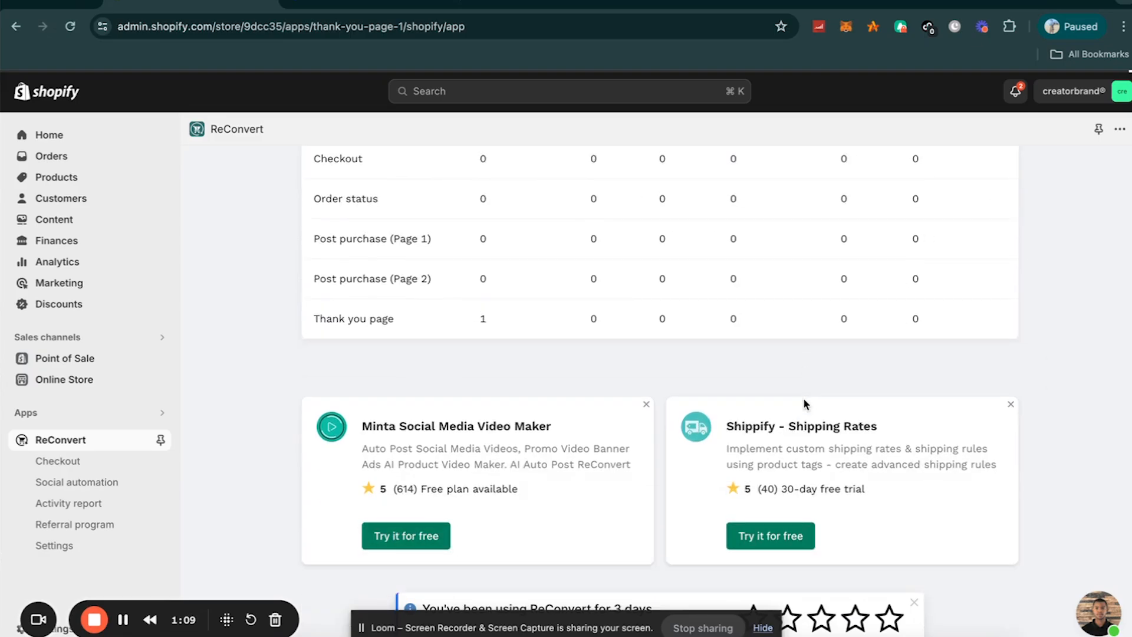
{"action": "scroll", "coordinate": [803, 404], "scroll_direction": "up", "scroll_amount": 12}
Open the Flow Builder, view the first post-purchase page, and open the "Default - 2nd page" widgets for editing
{"action": "left_click", "coordinate": [937, 289]}
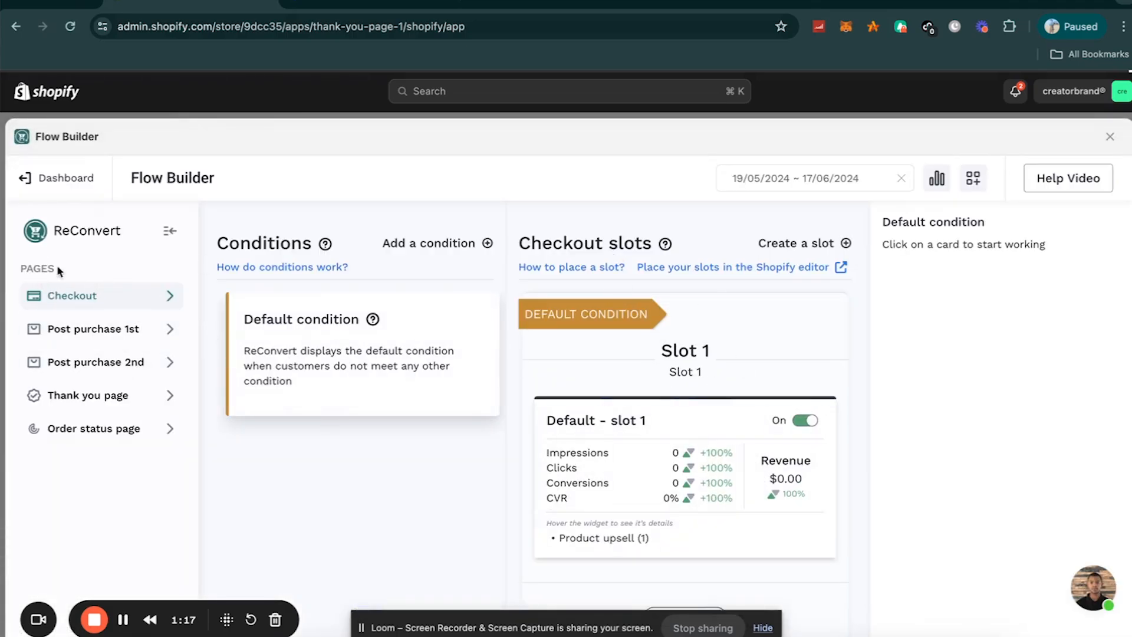
{"action": "left_click", "coordinate": [122, 325]}
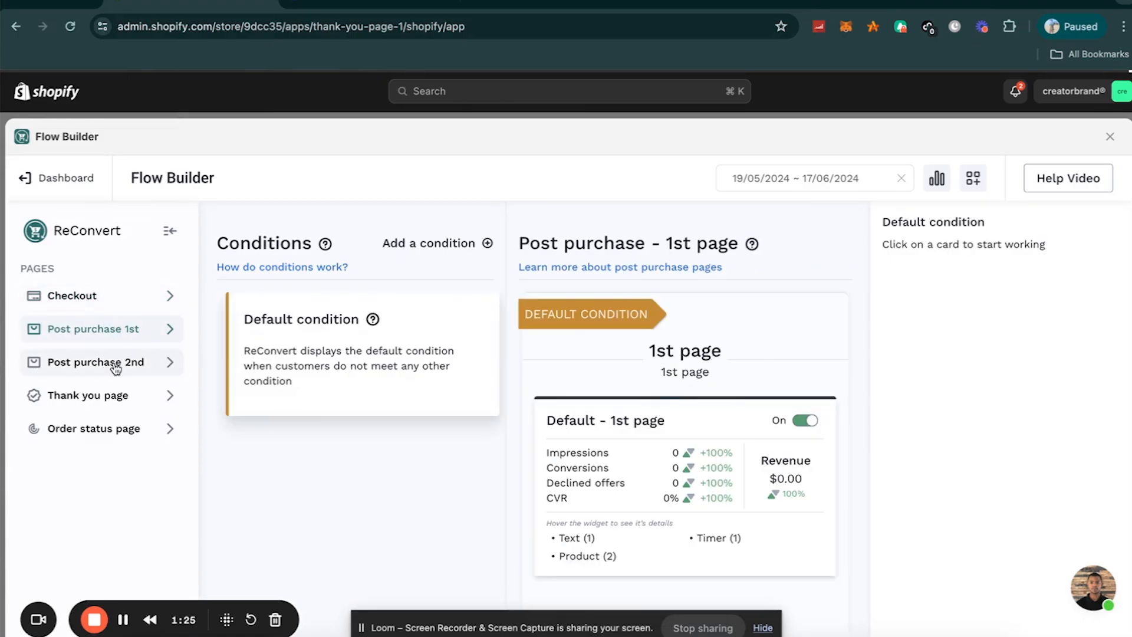
{"action": "left_click", "coordinate": [108, 360]}
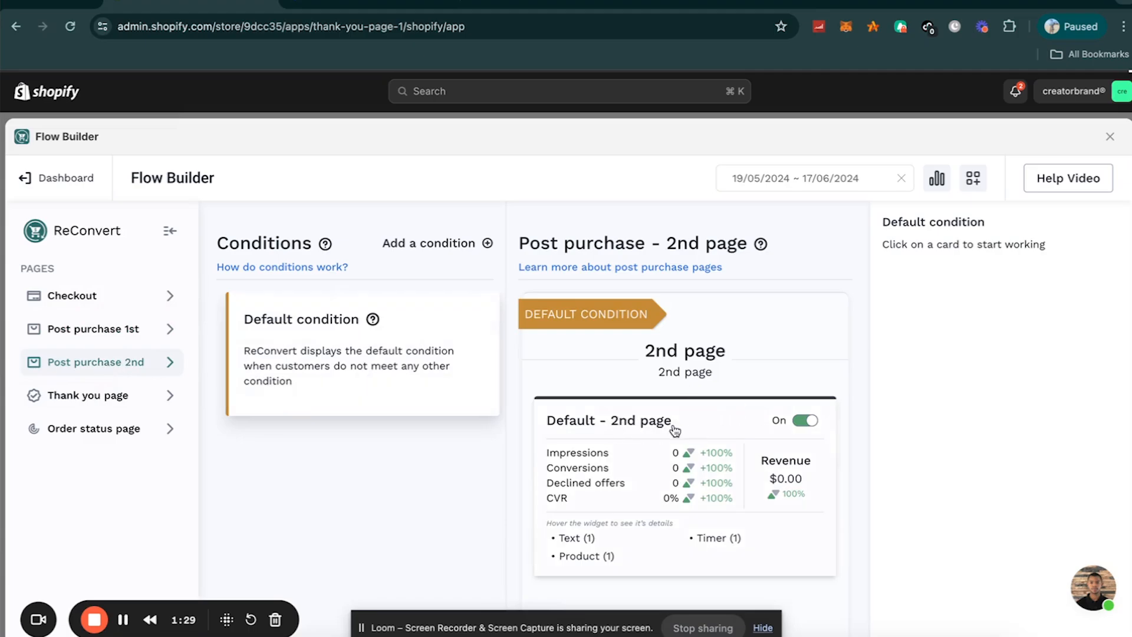
{"action": "left_click", "coordinate": [717, 425]}
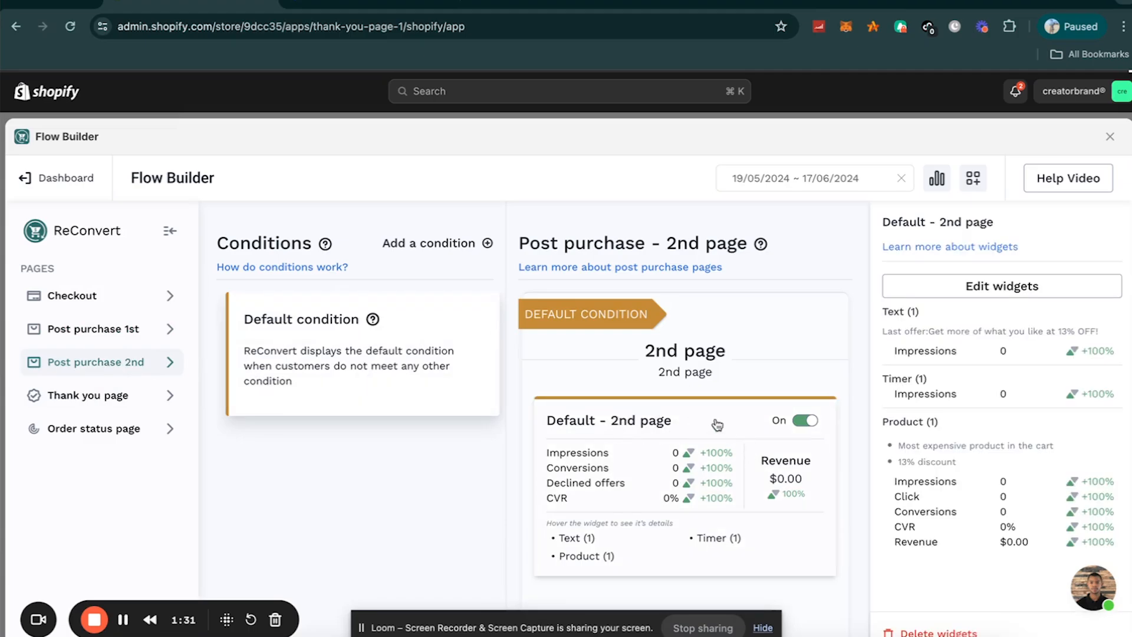
{"action": "left_click", "coordinate": [1025, 283]}
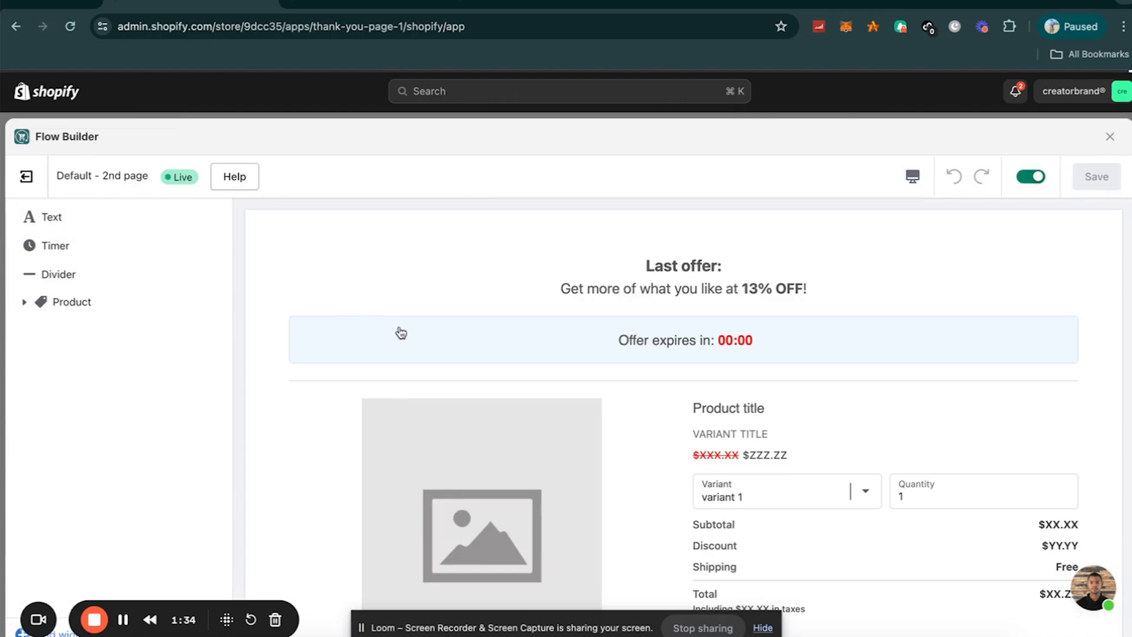
Examine the second post-purchase page's offer layout and its Product widget's settings and editable sections
{"action": "scroll", "coordinate": [399, 332], "scroll_direction": "down", "scroll_amount": 1}
{"action": "scroll", "coordinate": [399, 331], "scroll_direction": "down", "scroll_amount": 2}
{"action": "scroll", "coordinate": [399, 332], "scroll_direction": "up", "scroll_amount": 3}
{"action": "left_click", "coordinate": [86, 299]}
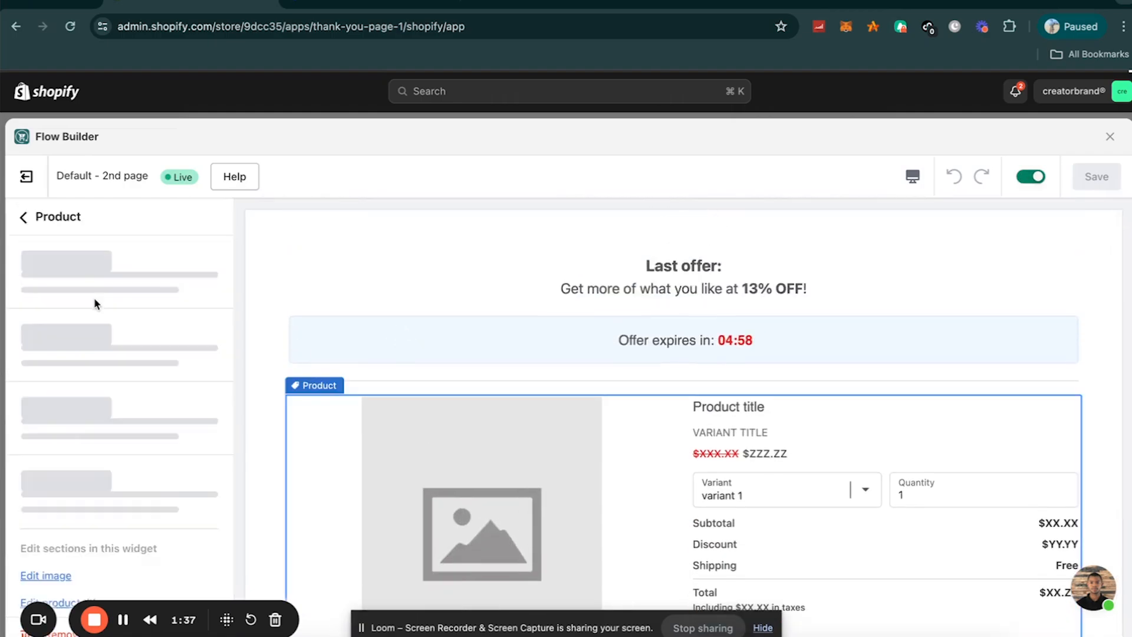
{"action": "scroll", "coordinate": [70, 334], "scroll_direction": "down", "scroll_amount": 2}
{"action": "scroll", "coordinate": [69, 337], "scroll_direction": "down", "scroll_amount": 2}
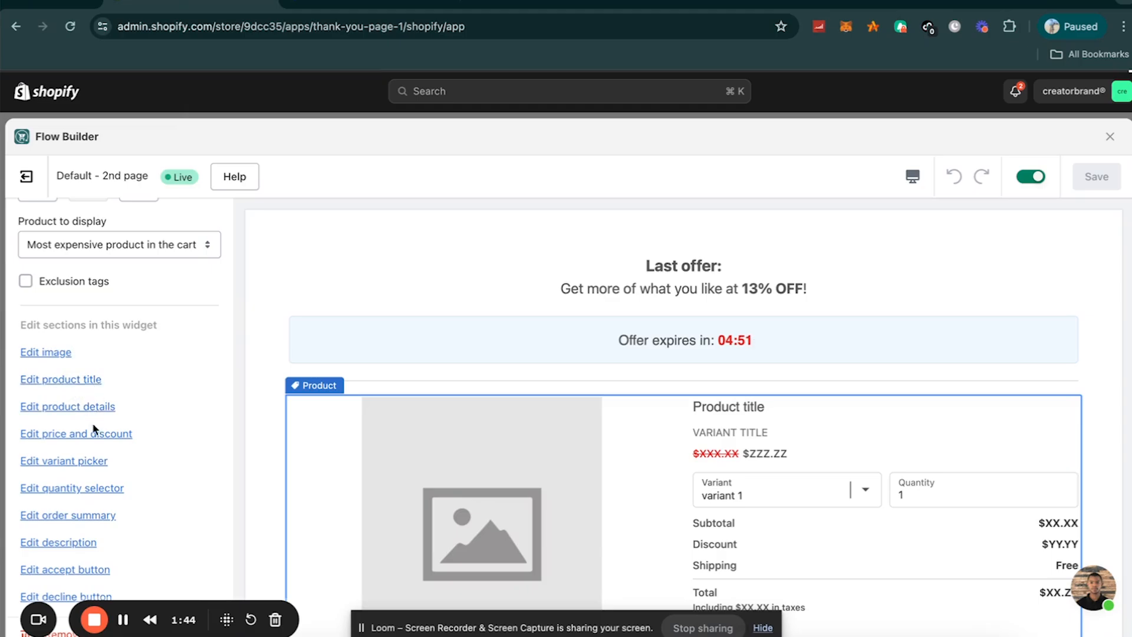
{"action": "scroll", "coordinate": [435, 458], "scroll_direction": "down", "scroll_amount": 3}
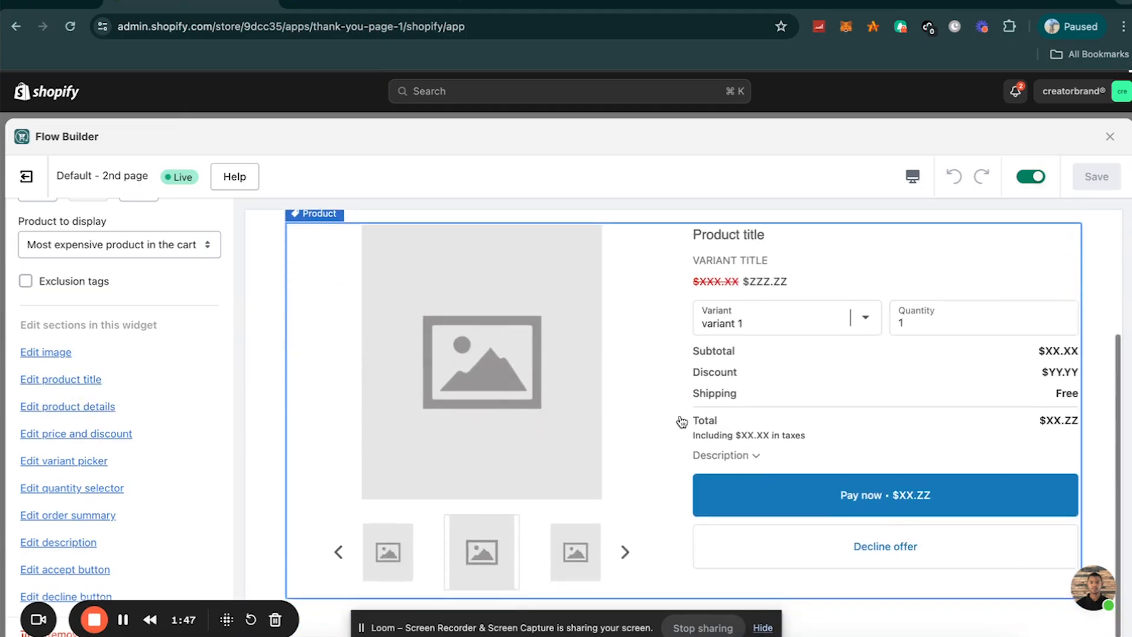
{"action": "scroll", "coordinate": [710, 444], "scroll_direction": "up", "scroll_amount": 3}
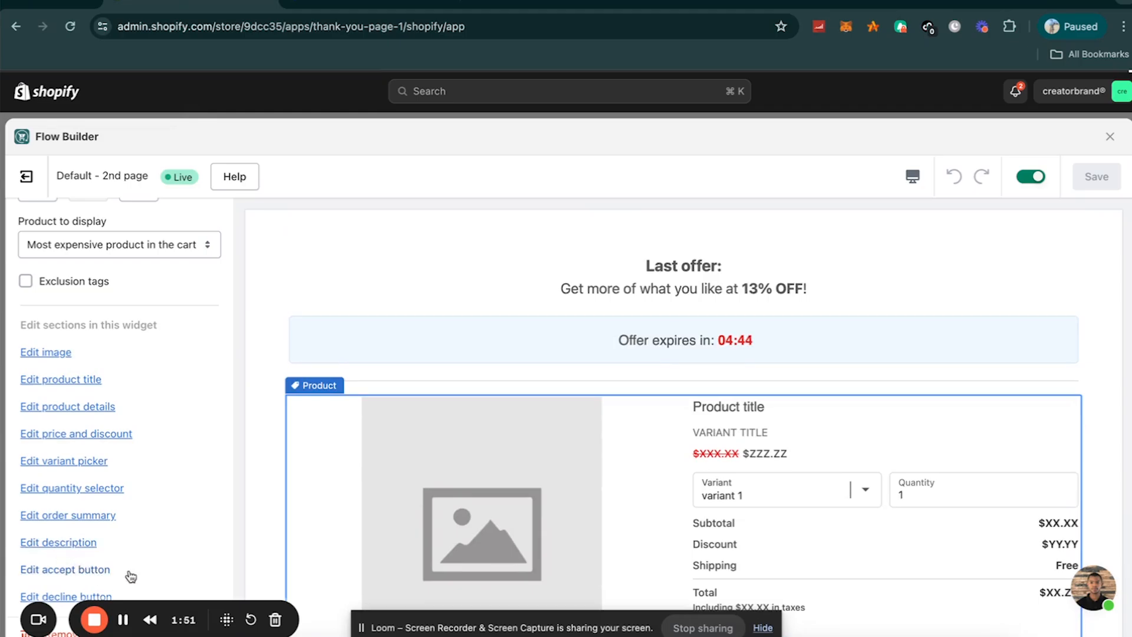
Look over the second post-purchase page's offer preview and exit its editor
{"action": "scroll", "coordinate": [676, 304], "scroll_direction": "down", "scroll_amount": 3}
{"action": "scroll", "coordinate": [676, 304], "scroll_direction": "up", "scroll_amount": 3}
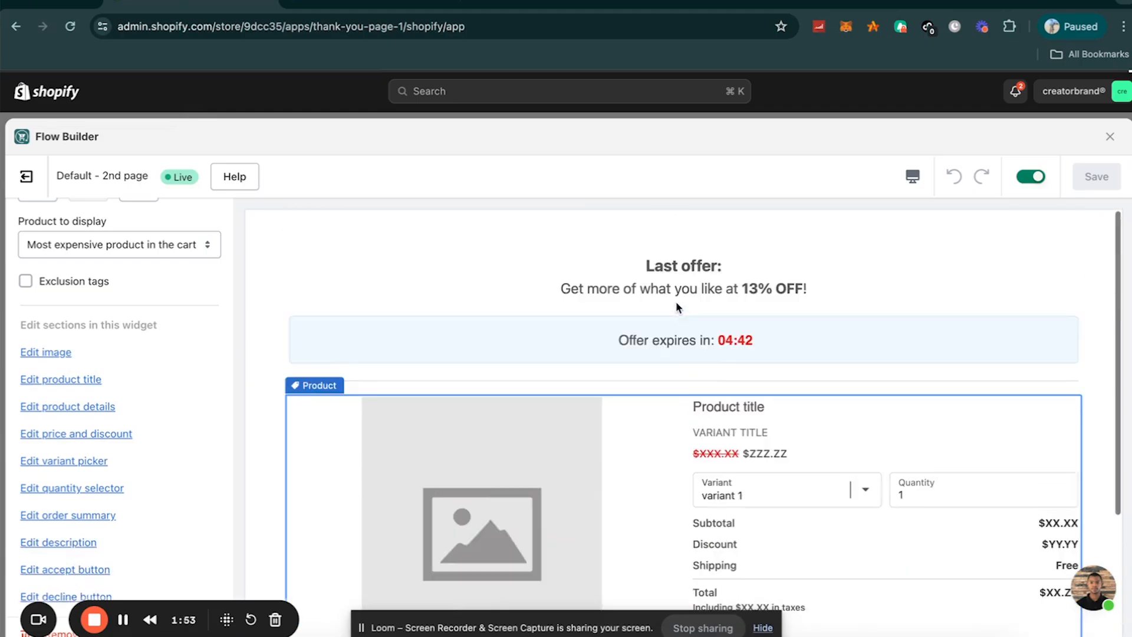
{"action": "left_click", "coordinate": [27, 177]}
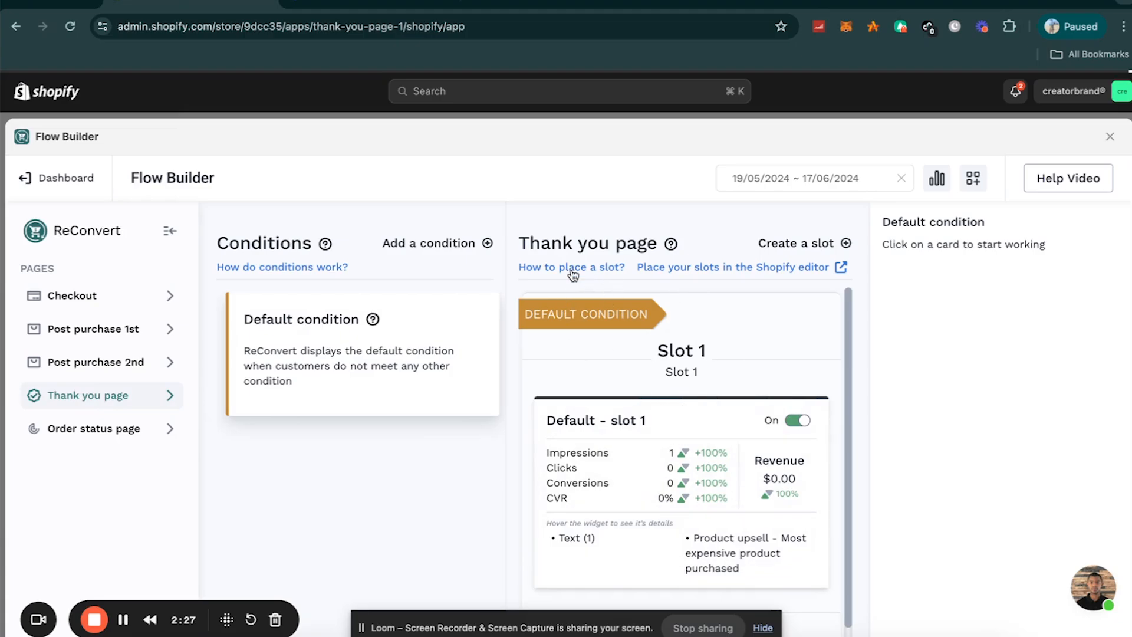
Create a second Thank you page slot and name its product upsell "Product upsell (2)"
{"action": "left_click", "coordinate": [814, 244]}
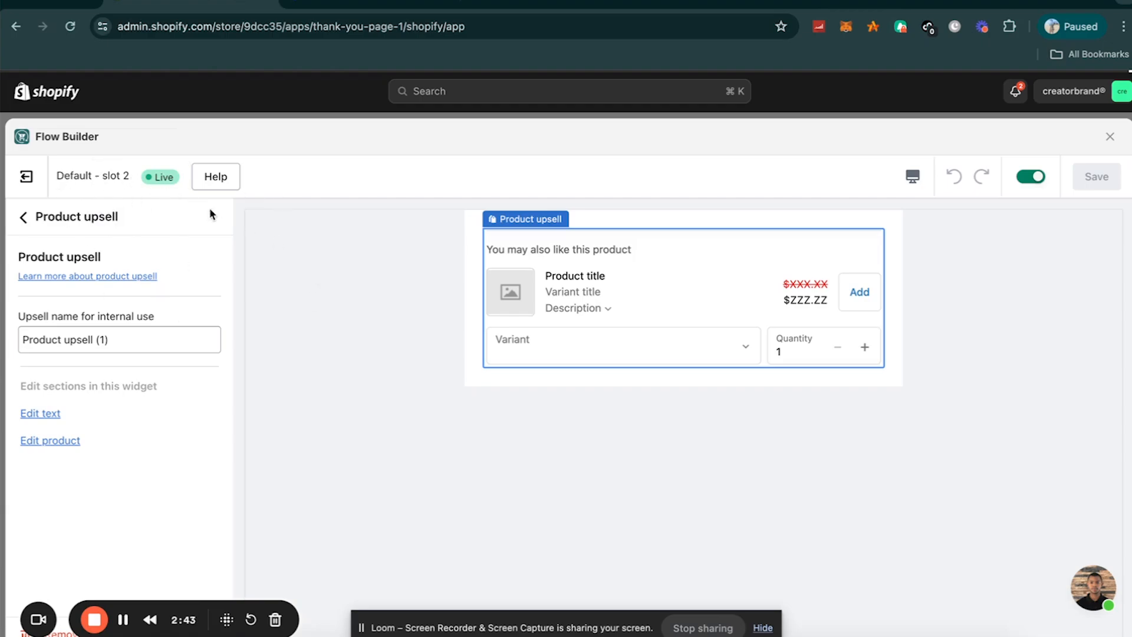
{"action": "left_click", "coordinate": [134, 339]}
{"action": "key", "text": "BackSpace"}
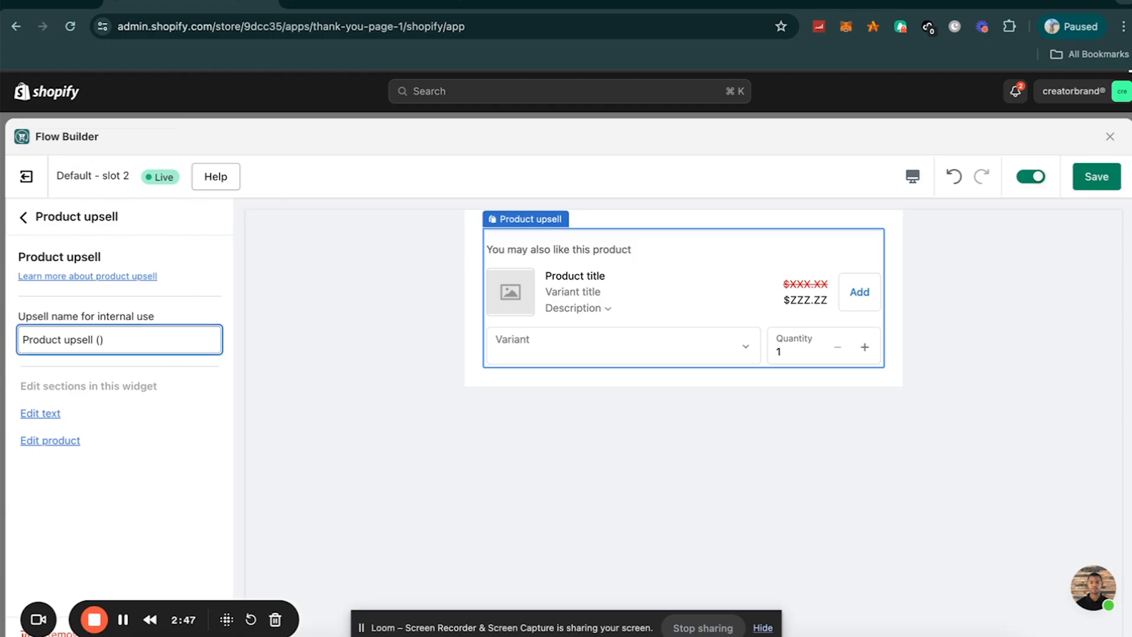
Edit the product section of slot 2's upsell and set the product to display to Specific product
{"action": "left_click", "coordinate": [74, 442]}
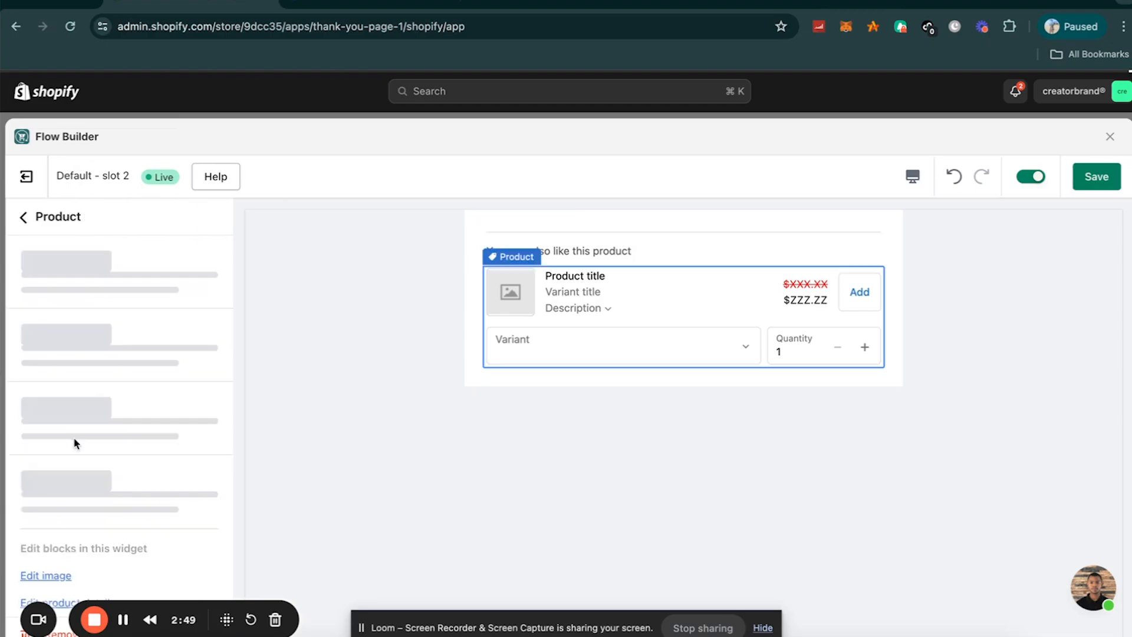
{"action": "scroll", "coordinate": [158, 350], "scroll_direction": "down", "scroll_amount": 2}
{"action": "left_click", "coordinate": [158, 292]}
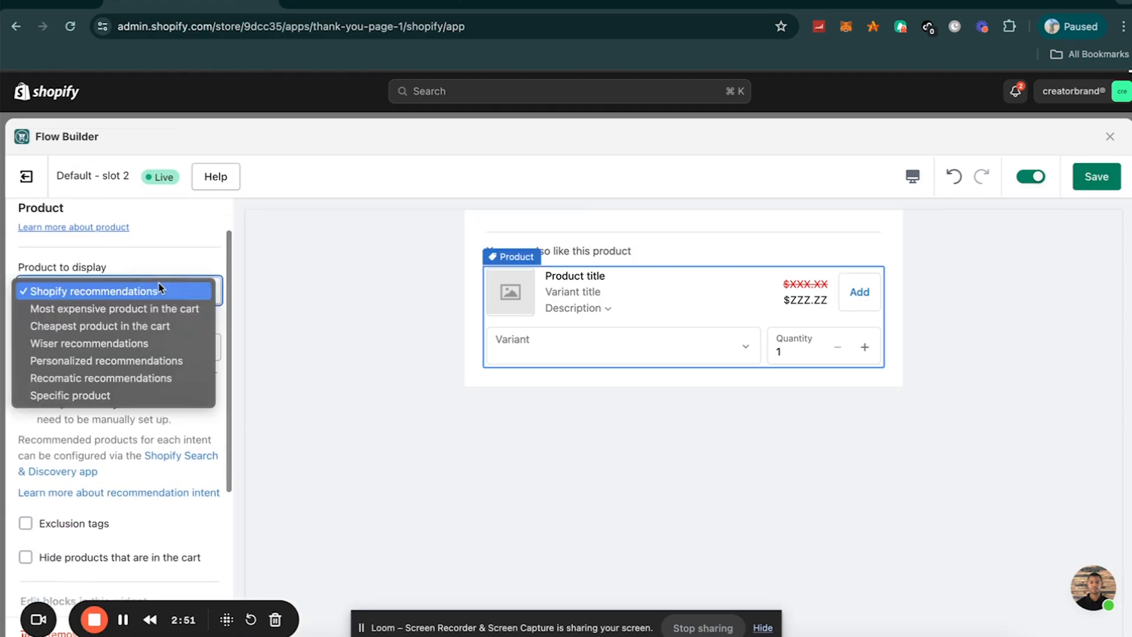
{"action": "left_click", "coordinate": [147, 395]}
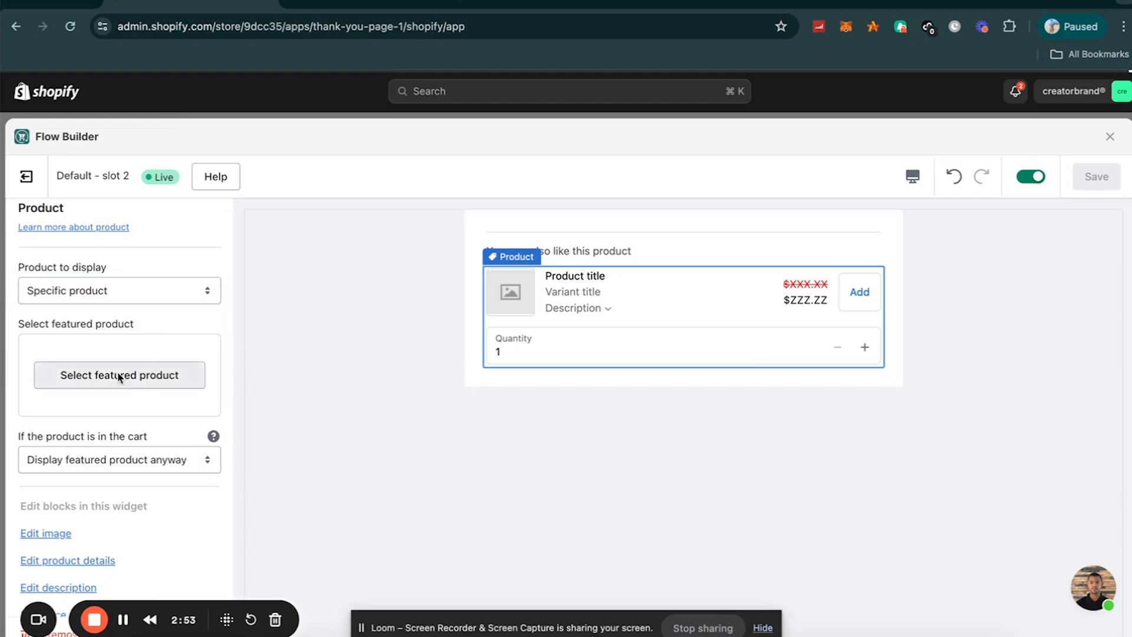
Choose "Your Blue Perspective - [LIMITED]" as the featured product, save slot 2 and exit its editor
{"action": "left_click", "coordinate": [122, 377]}
{"action": "scroll", "coordinate": [131, 400], "scroll_direction": "down", "scroll_amount": 10}
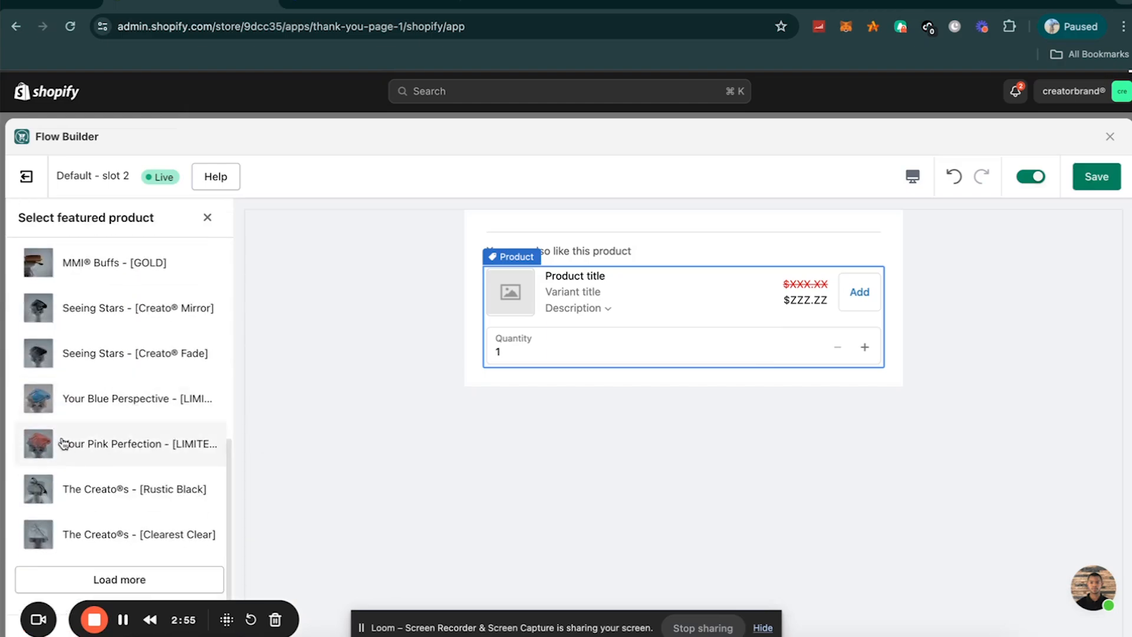
{"action": "left_click", "coordinate": [126, 413]}
{"action": "scroll", "coordinate": [153, 478], "scroll_direction": "down", "scroll_amount": 2}
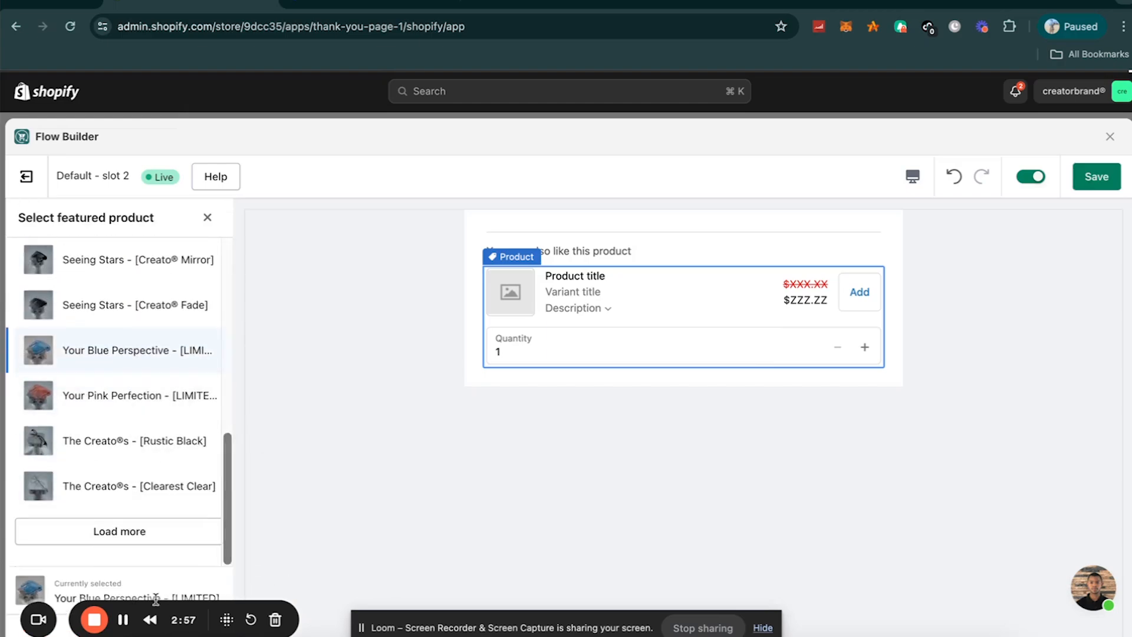
{"action": "left_click_drag", "start_coordinate": [156, 608], "coordinate": [484, 569]}
{"action": "left_click", "coordinate": [202, 631]}
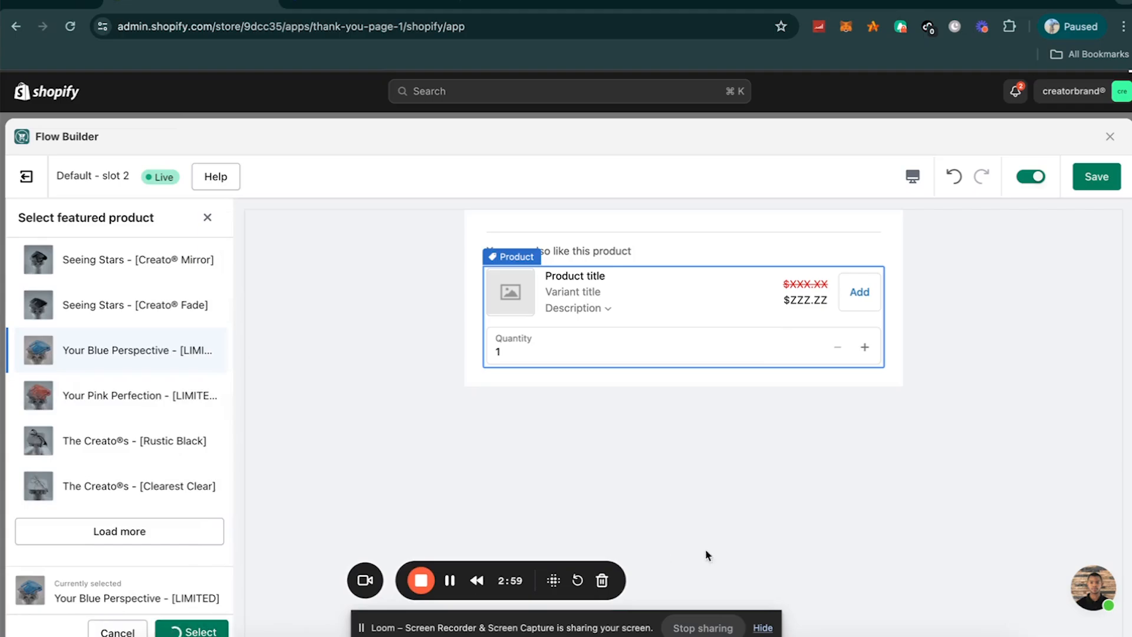
{"action": "left_click", "coordinate": [1113, 188]}
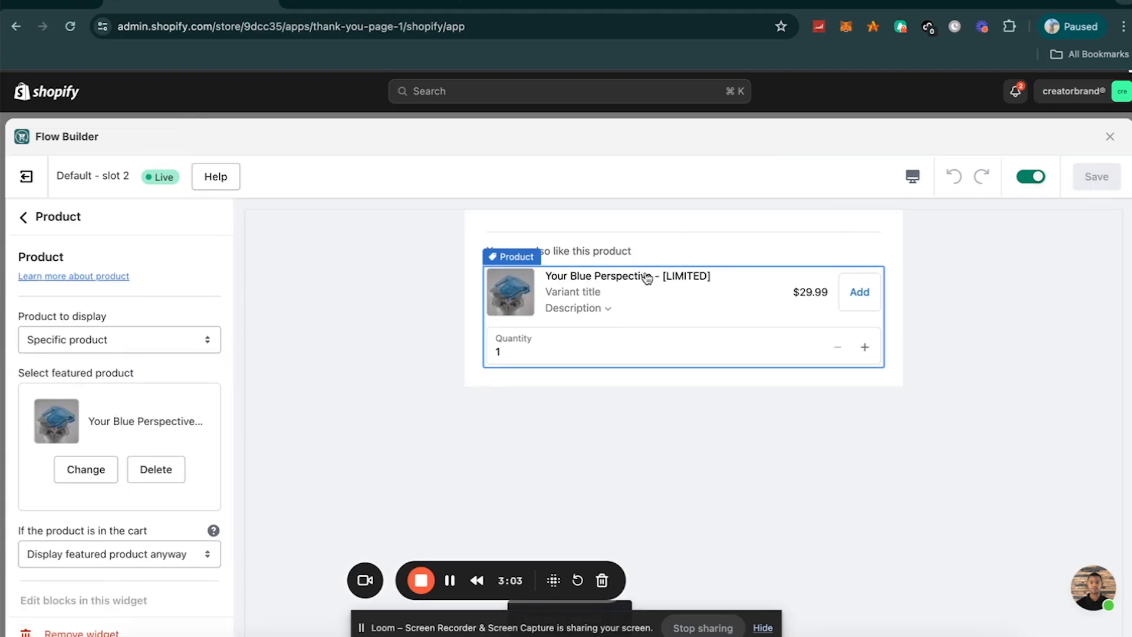
{"action": "scroll", "coordinate": [162, 435], "scroll_direction": "down", "scroll_amount": 3}
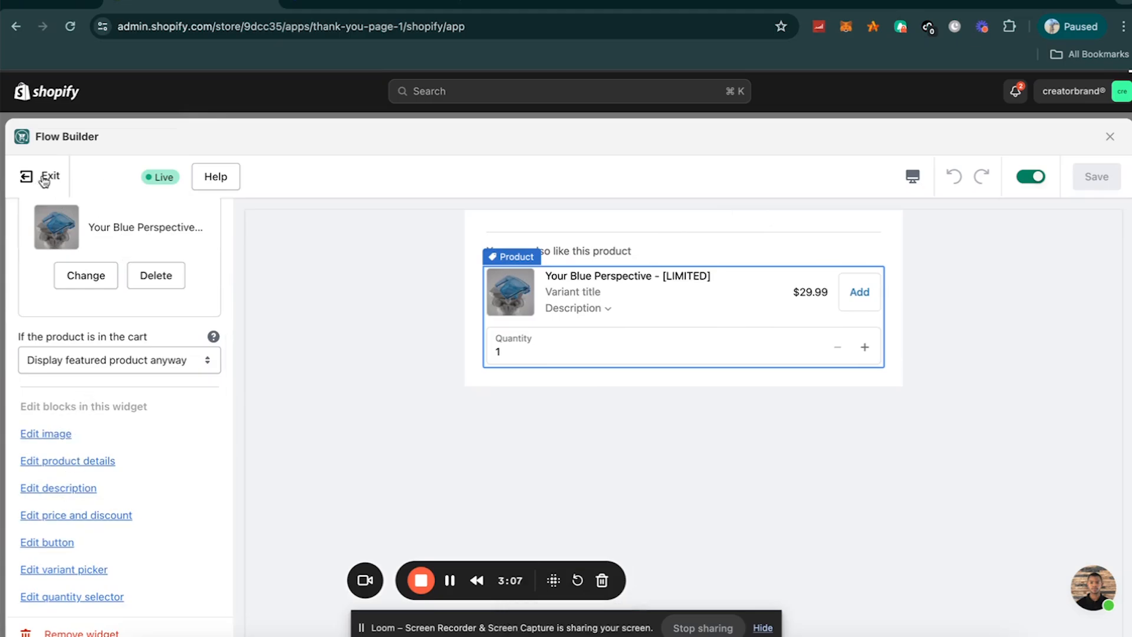
{"action": "left_click", "coordinate": [44, 181]}
Create a third Thank you page slot and name its product upsell "Product upsell (3)"
{"action": "scroll", "coordinate": [731, 468], "scroll_direction": "down", "scroll_amount": 3}
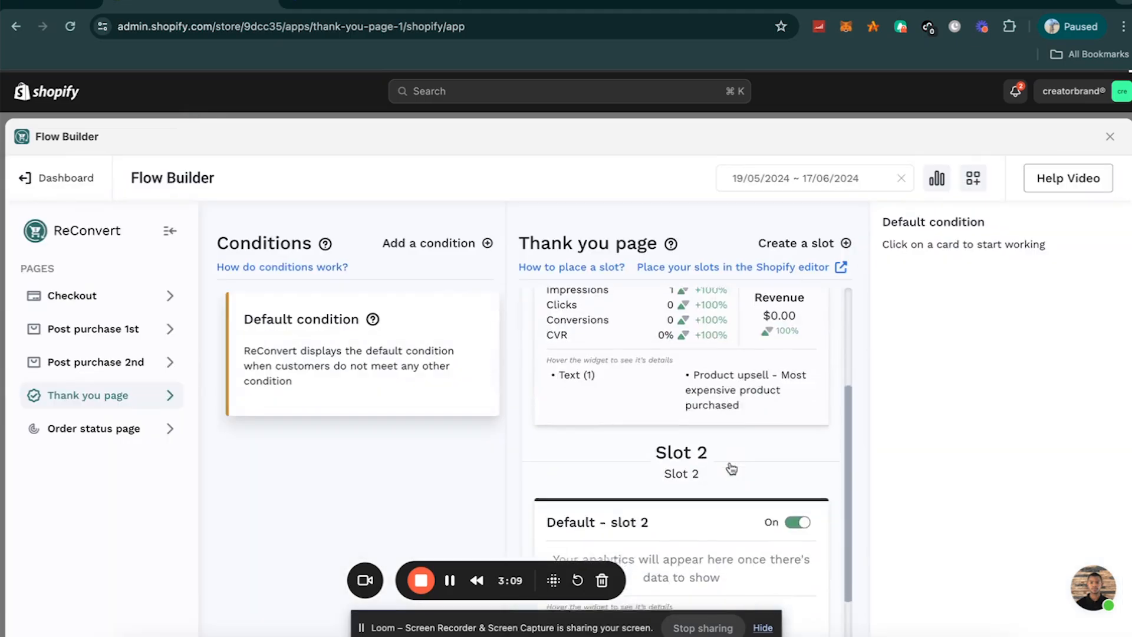
{"action": "scroll", "coordinate": [731, 468], "scroll_direction": "up", "scroll_amount": 3}
{"action": "left_click", "coordinate": [781, 254]}
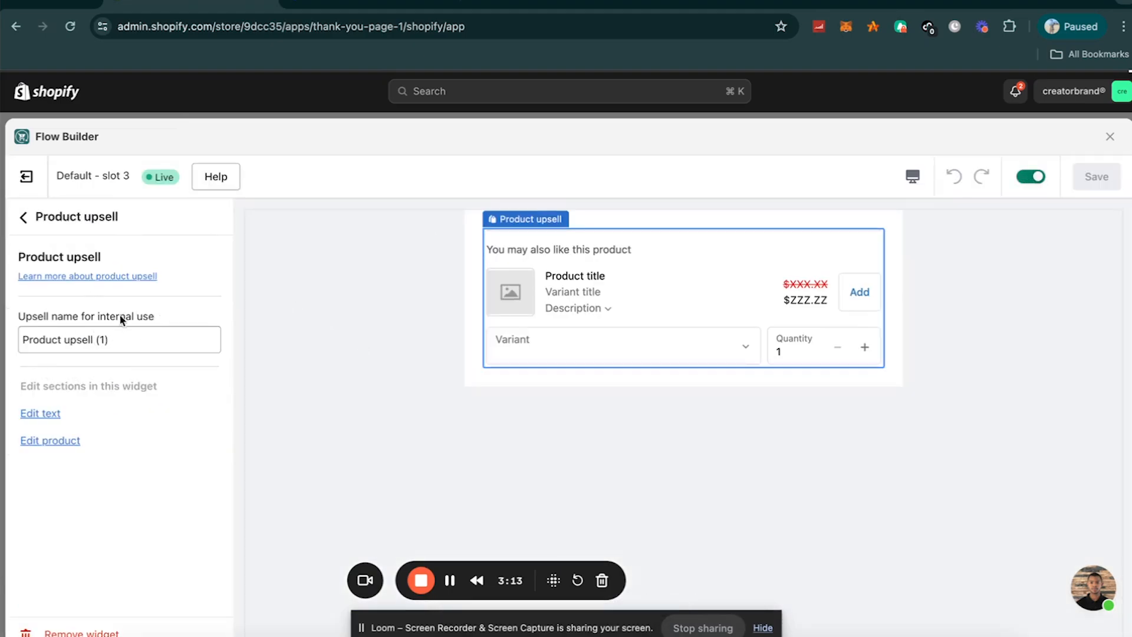
{"action": "left_click", "coordinate": [86, 341]}
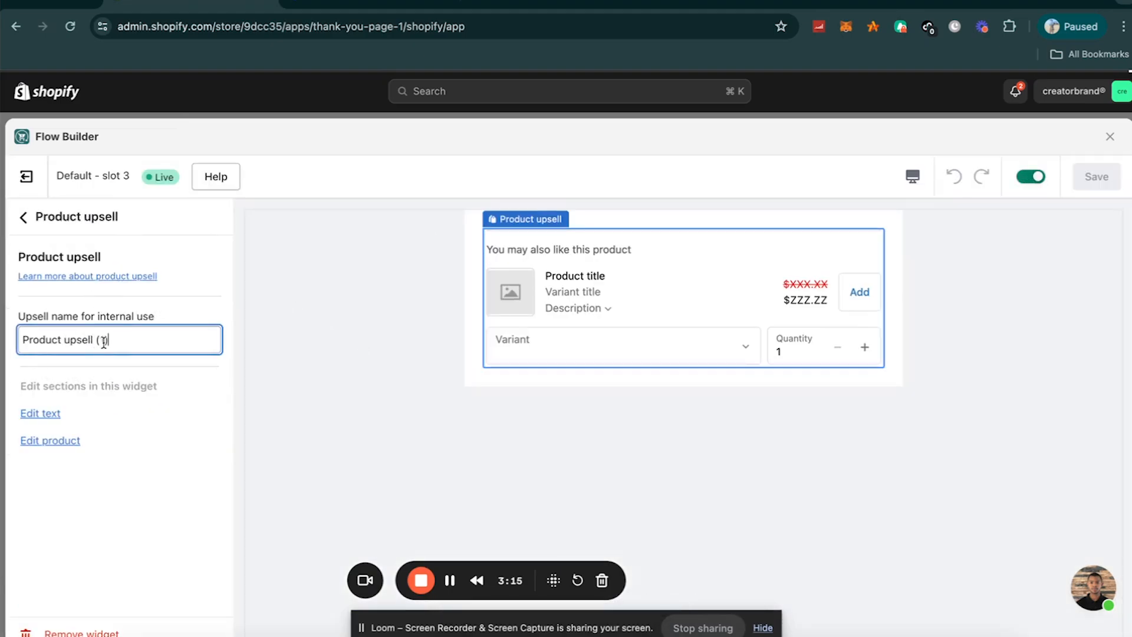
{"action": "key", "text": "BackSpace"}
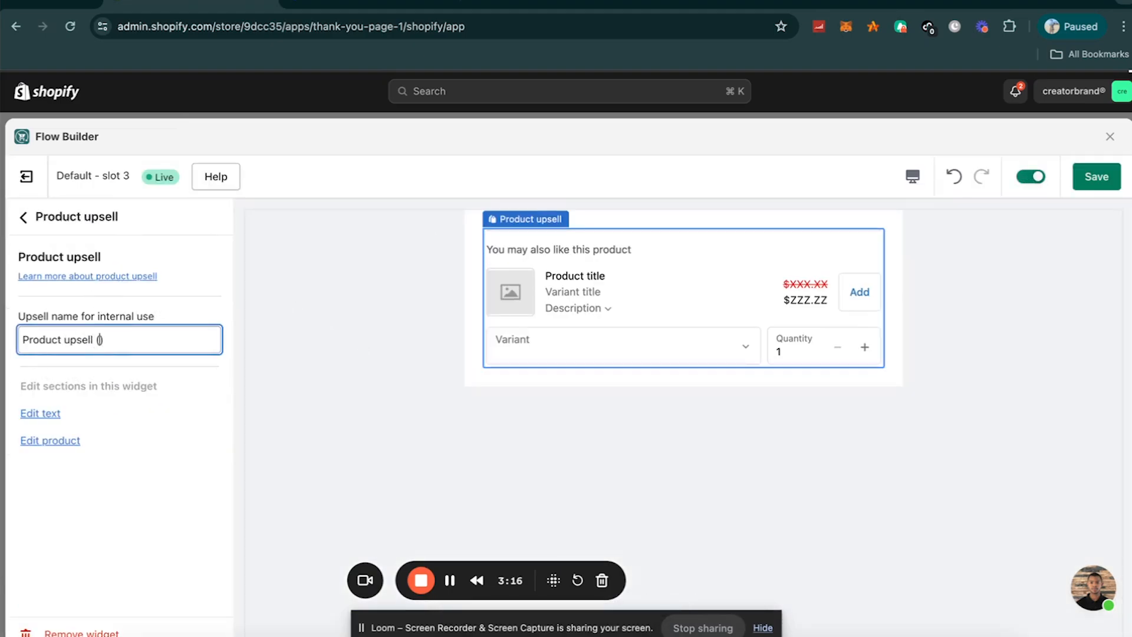
Set slot 3's product to display to Shopify recommendations, save the slot and exit its editor
{"action": "left_click", "coordinate": [63, 439]}
{"action": "scroll", "coordinate": [177, 412], "scroll_direction": "down", "scroll_amount": 1}
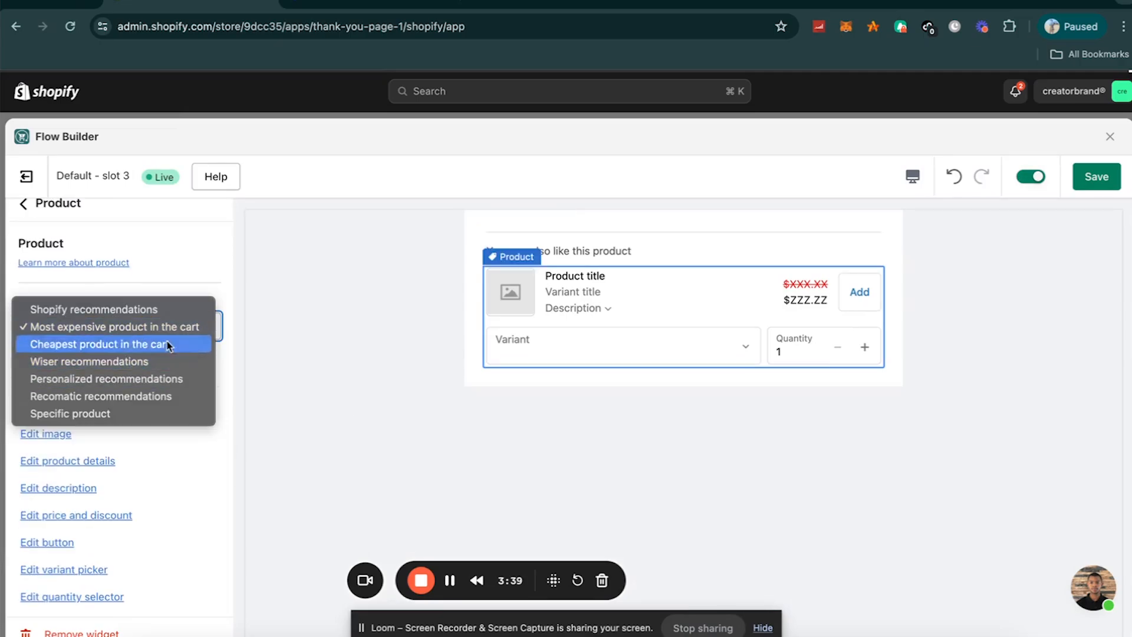
{"action": "left_click", "coordinate": [119, 311]}
{"action": "scroll", "coordinate": [64, 403], "scroll_direction": "down", "scroll_amount": 5}
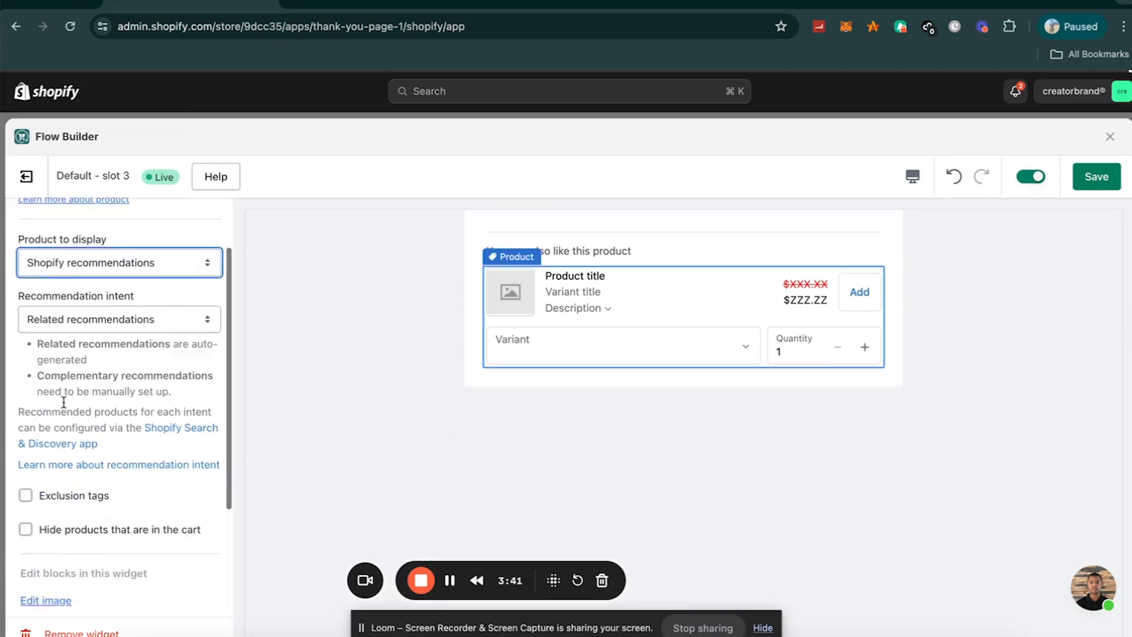
{"action": "left_click", "coordinate": [1100, 179]}
{"action": "left_click", "coordinate": [40, 178]}
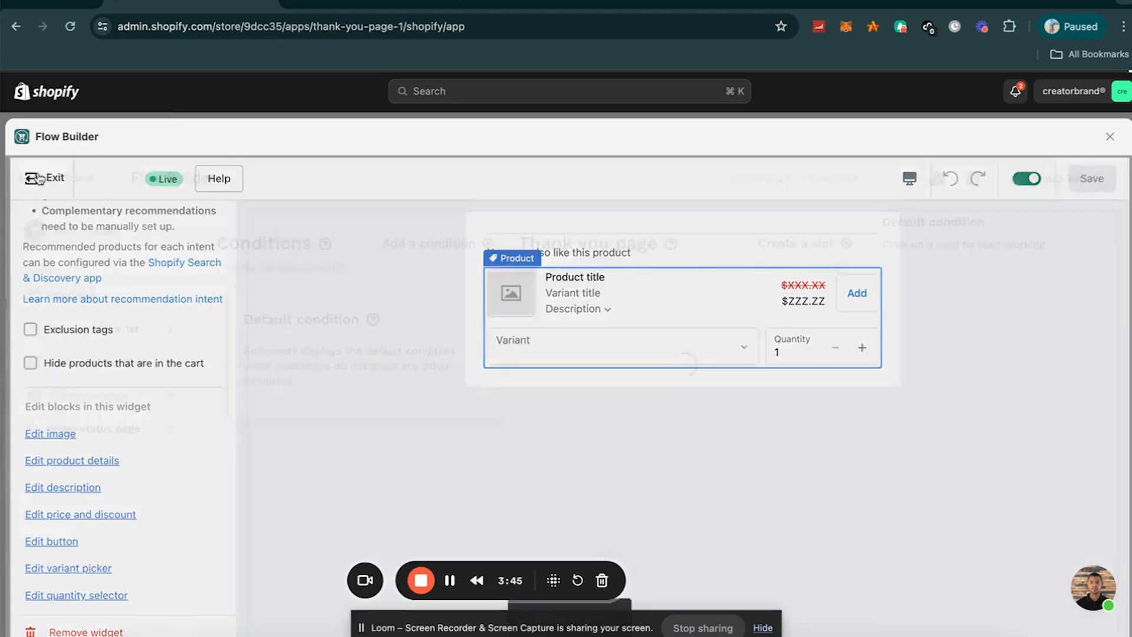
Review the Thank you page's slots in the flow and close the Flow Builder
{"action": "scroll", "coordinate": [592, 433], "scroll_direction": "down", "scroll_amount": 10}
{"action": "scroll", "coordinate": [592, 433], "scroll_direction": "up", "scroll_amount": 10}
{"action": "scroll", "coordinate": [592, 433], "scroll_direction": "down", "scroll_amount": 5}
{"action": "scroll", "coordinate": [591, 433], "scroll_direction": "up", "scroll_amount": 5}
{"action": "scroll", "coordinate": [647, 397], "scroll_direction": "down", "scroll_amount": 8}
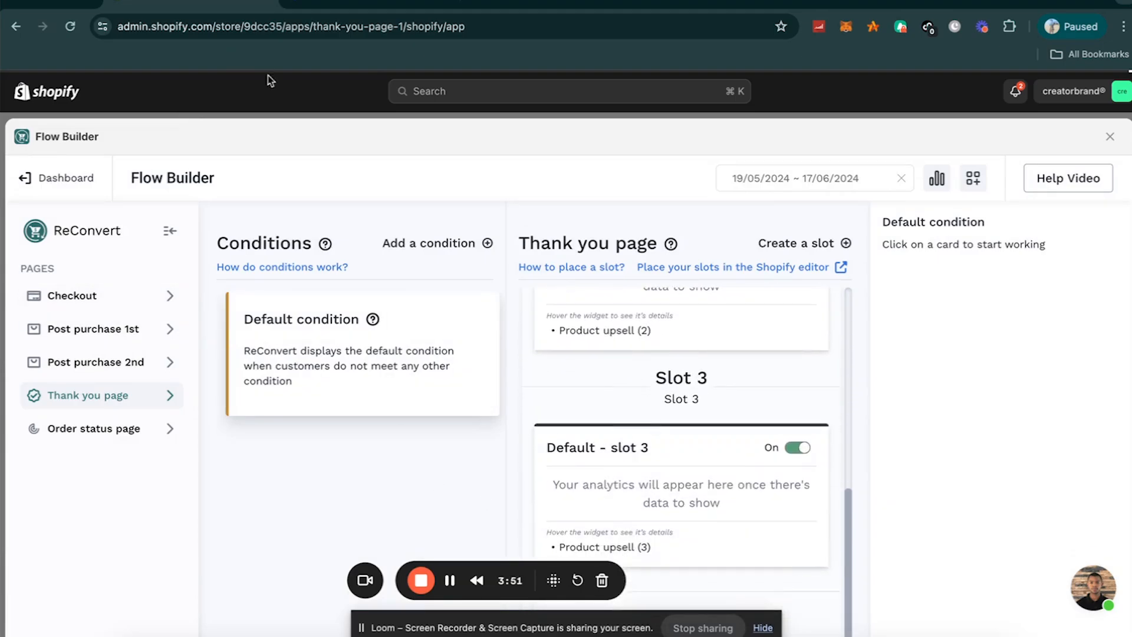
{"action": "left_click", "coordinate": [1111, 136]}
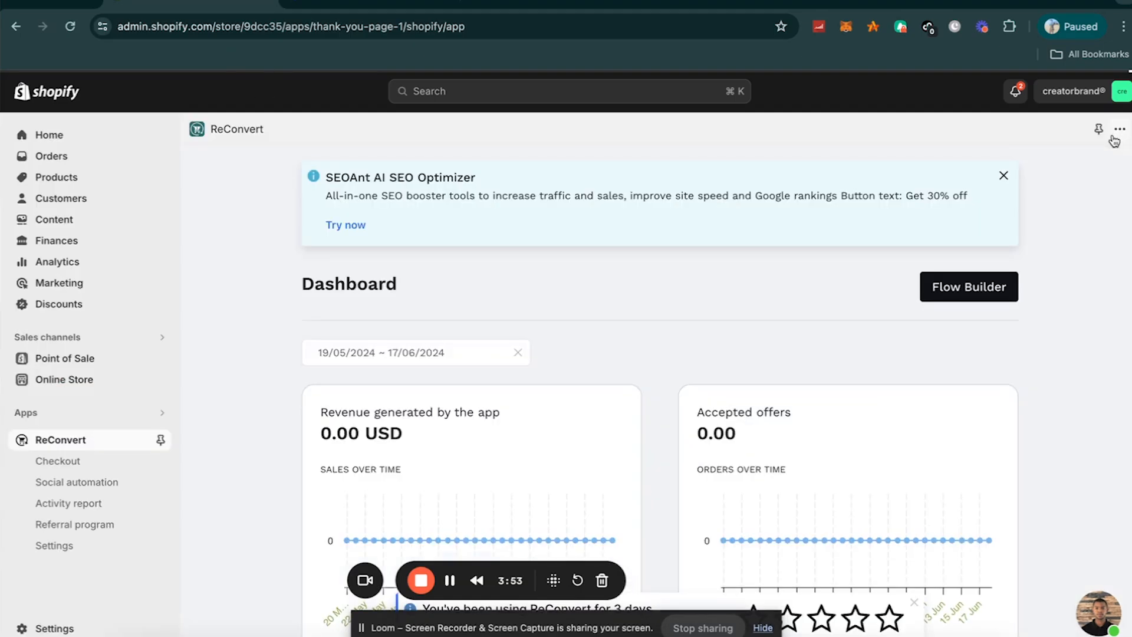
Open the store's Checkout settings and start customizing the live "creatorbrand® configuration"
{"action": "left_click", "coordinate": [86, 380]}
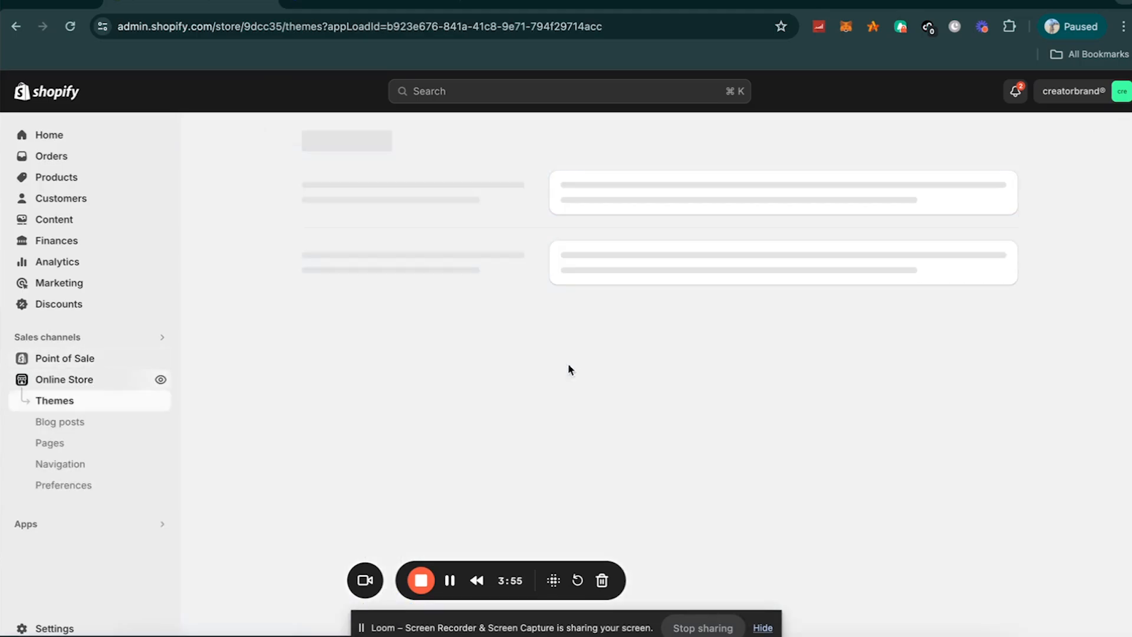
{"action": "left_click", "coordinate": [72, 626]}
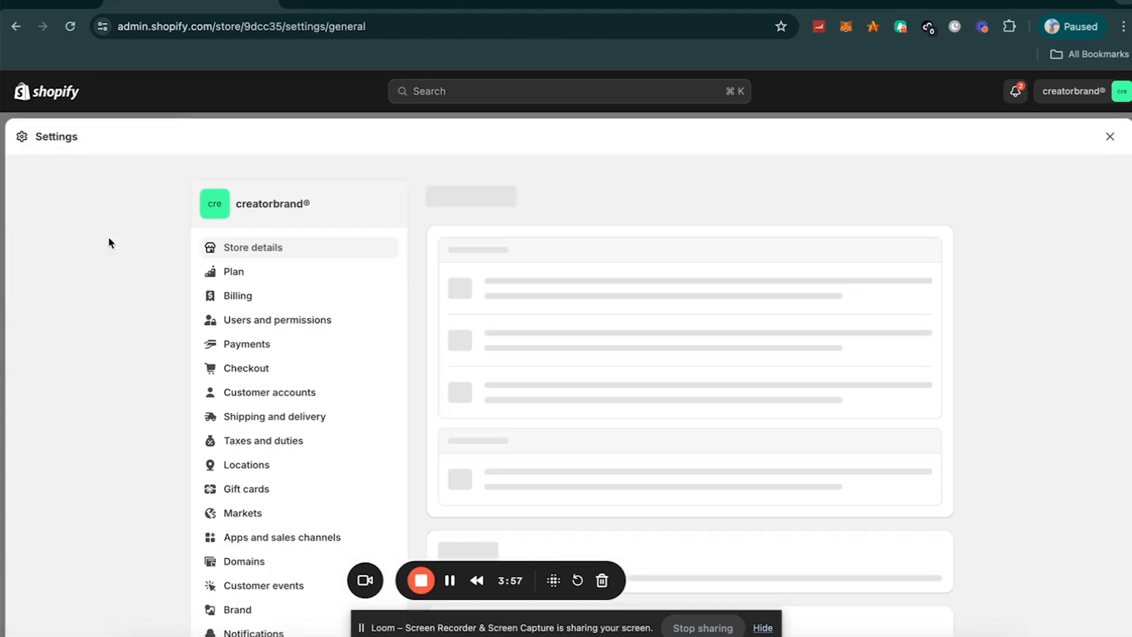
{"action": "left_click", "coordinate": [278, 370]}
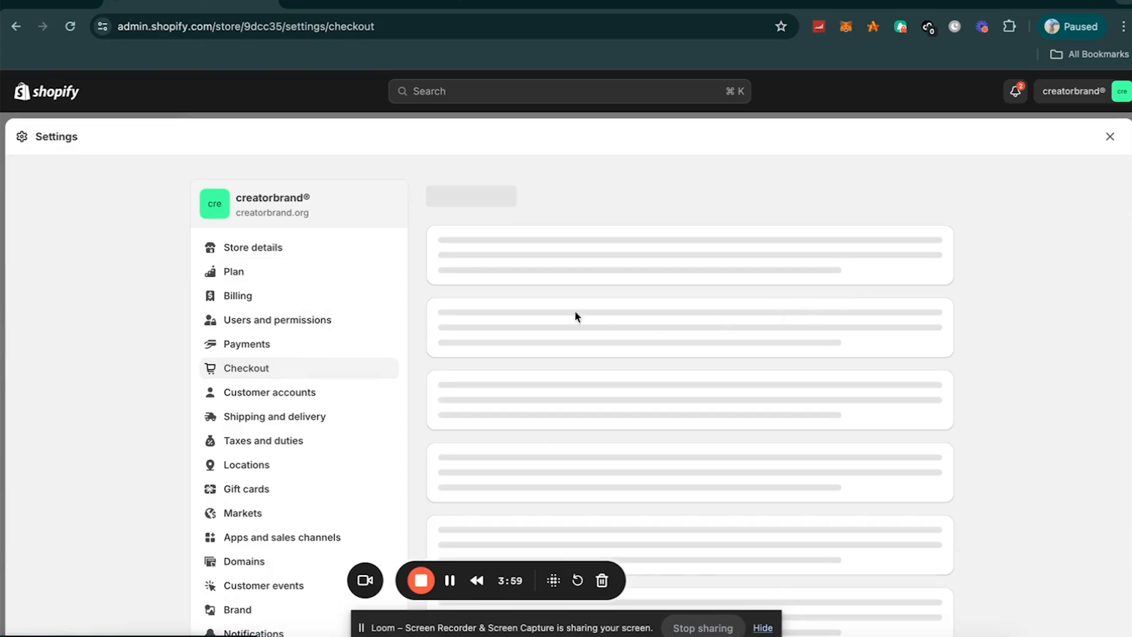
{"action": "scroll", "coordinate": [568, 306], "scroll_direction": "down", "scroll_amount": 1}
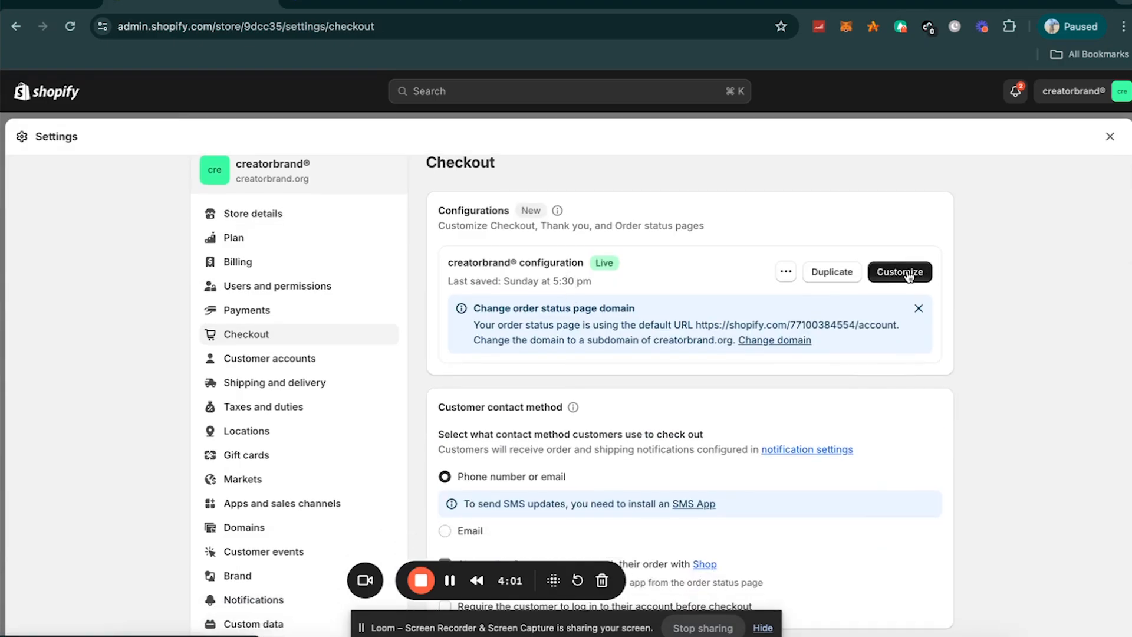
{"action": "left_click", "coordinate": [900, 272]}
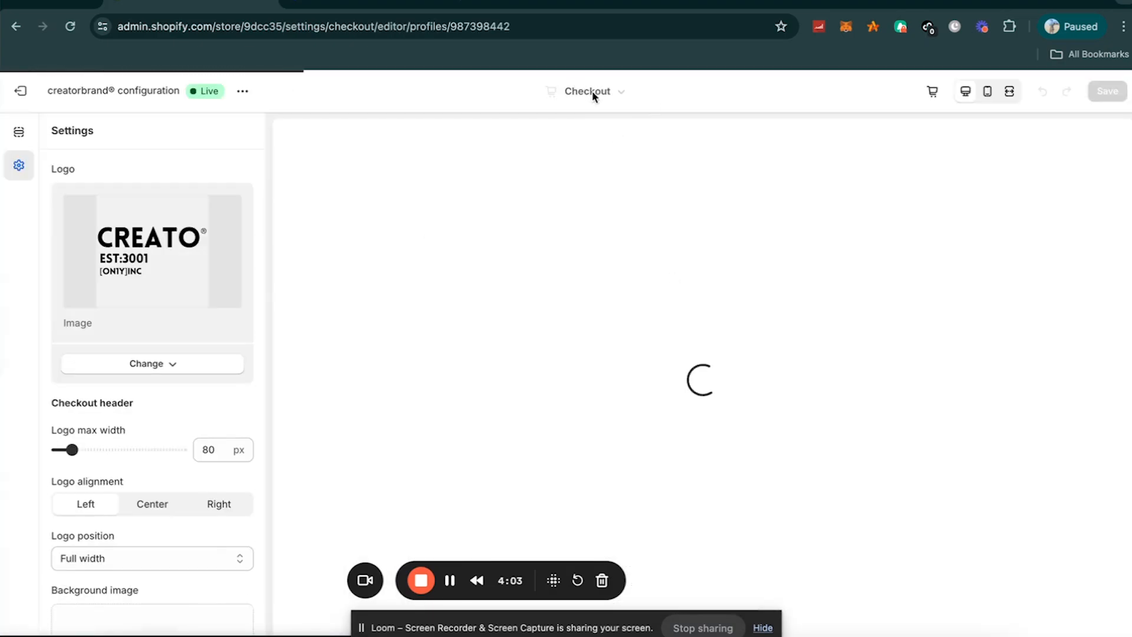
Switch the checkout editor to the Thank you page and examine its preview and settings
{"action": "left_click", "coordinate": [592, 91]}
{"action": "left_click", "coordinate": [571, 164]}
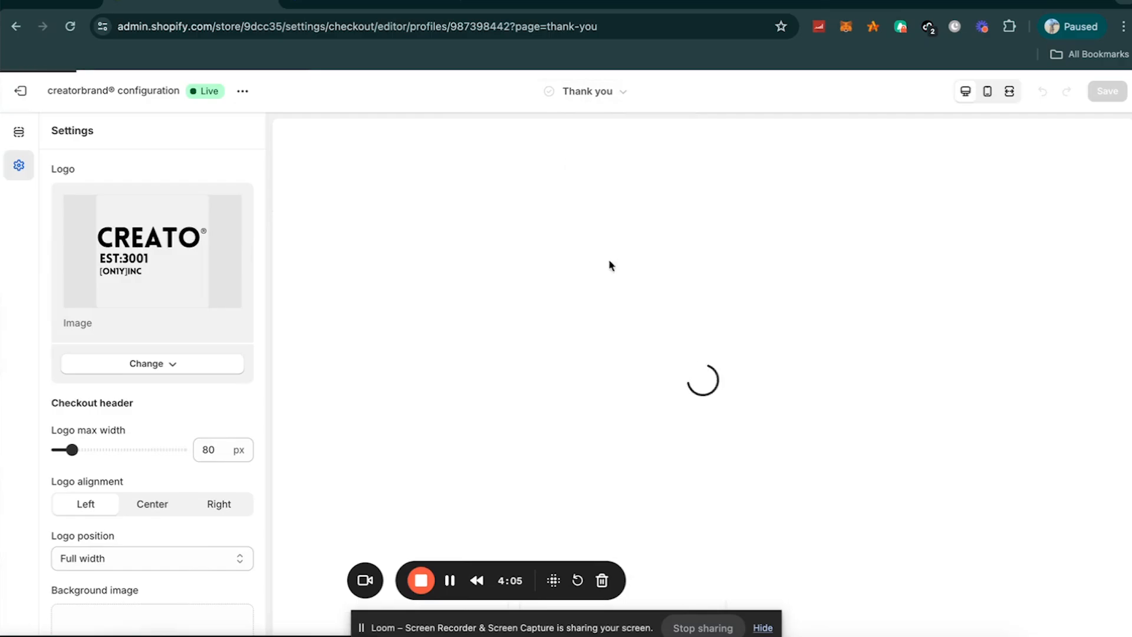
{"action": "scroll", "coordinate": [442, 408], "scroll_direction": "down", "scroll_amount": 3}
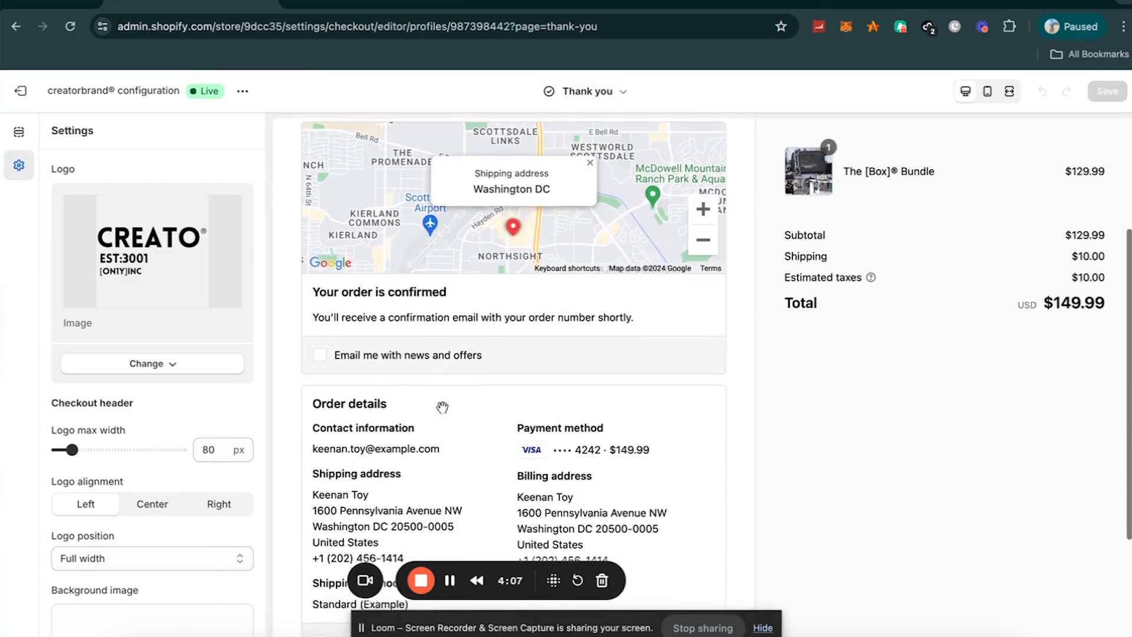
{"action": "scroll", "coordinate": [372, 412], "scroll_direction": "up", "scroll_amount": 5}
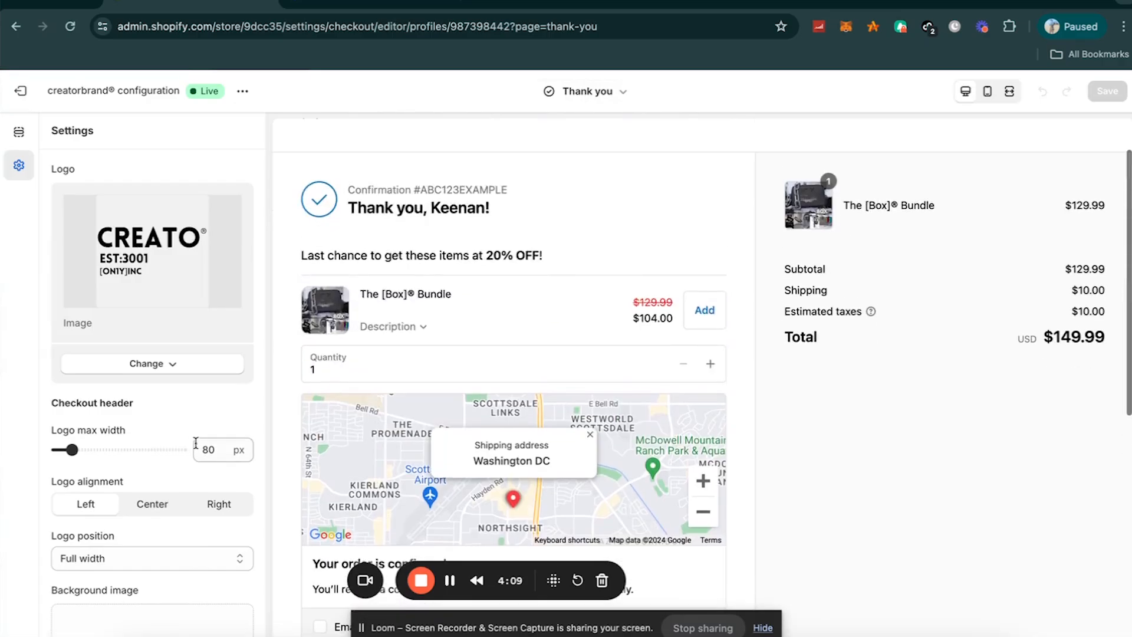
{"action": "scroll", "coordinate": [192, 440], "scroll_direction": "down", "scroll_amount": 3}
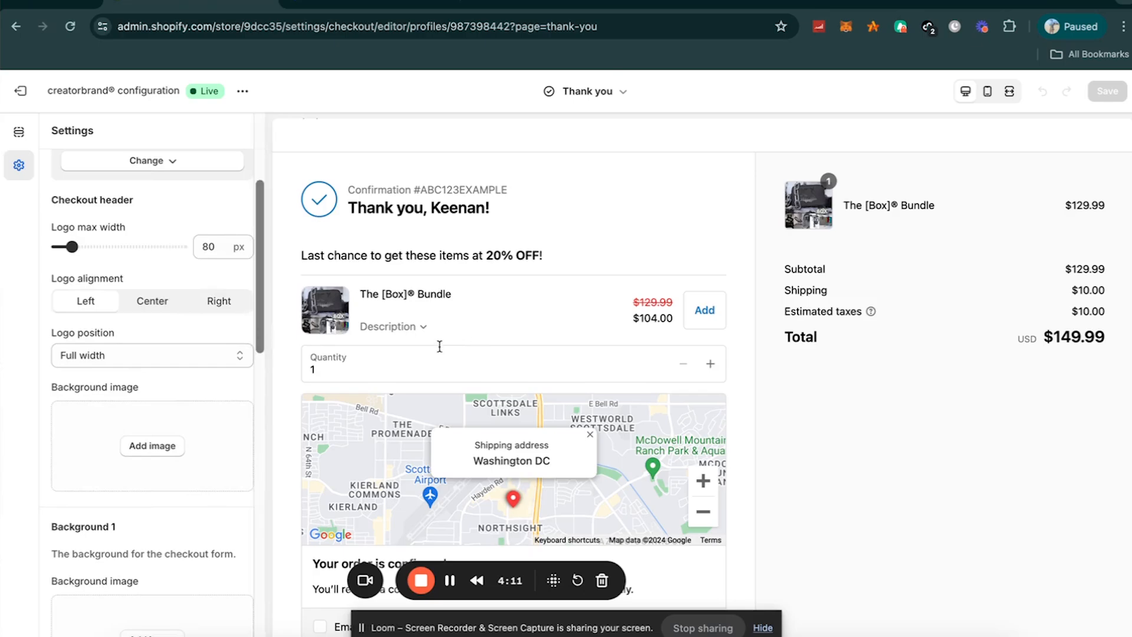
{"action": "scroll", "coordinate": [153, 330], "scroll_direction": "down", "scroll_amount": 3}
Add ReConvert's "Thank you page slot 2" app block to the Thank you page and check its preview
{"action": "left_click", "coordinate": [19, 132]}
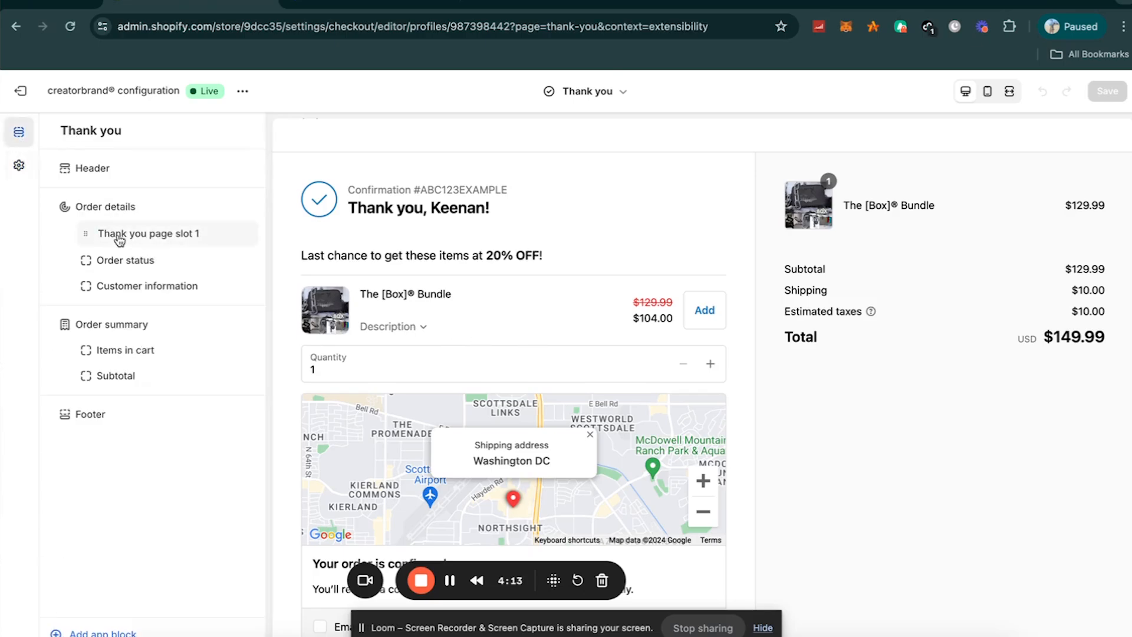
{"action": "left_click", "coordinate": [82, 630]}
{"action": "left_click", "coordinate": [162, 297]}
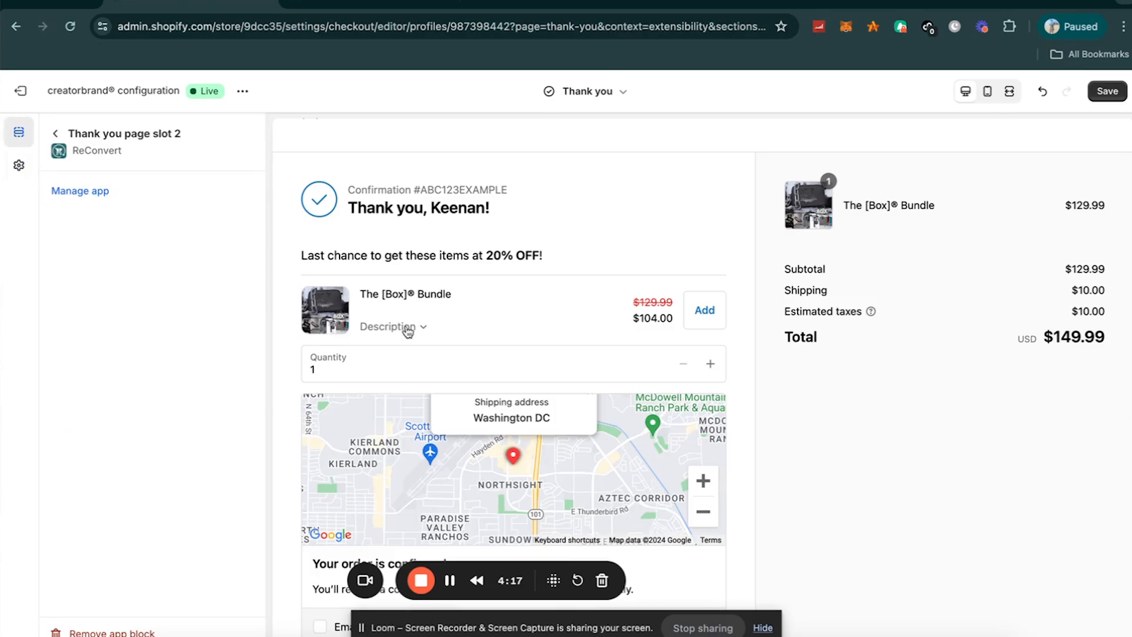
{"action": "scroll", "coordinate": [471, 473], "scroll_direction": "down", "scroll_amount": 3}
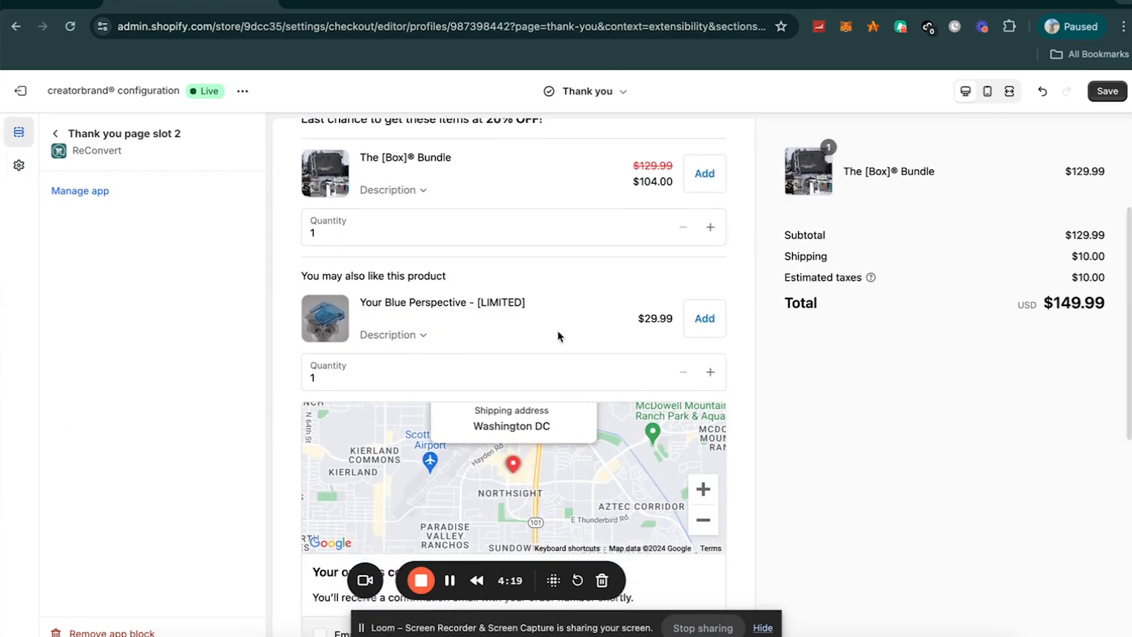
Add ReConvert's "Thank you page slot 3" app block to the Thank you page and look through the other available app blocks
{"action": "left_click", "coordinate": [56, 134]}
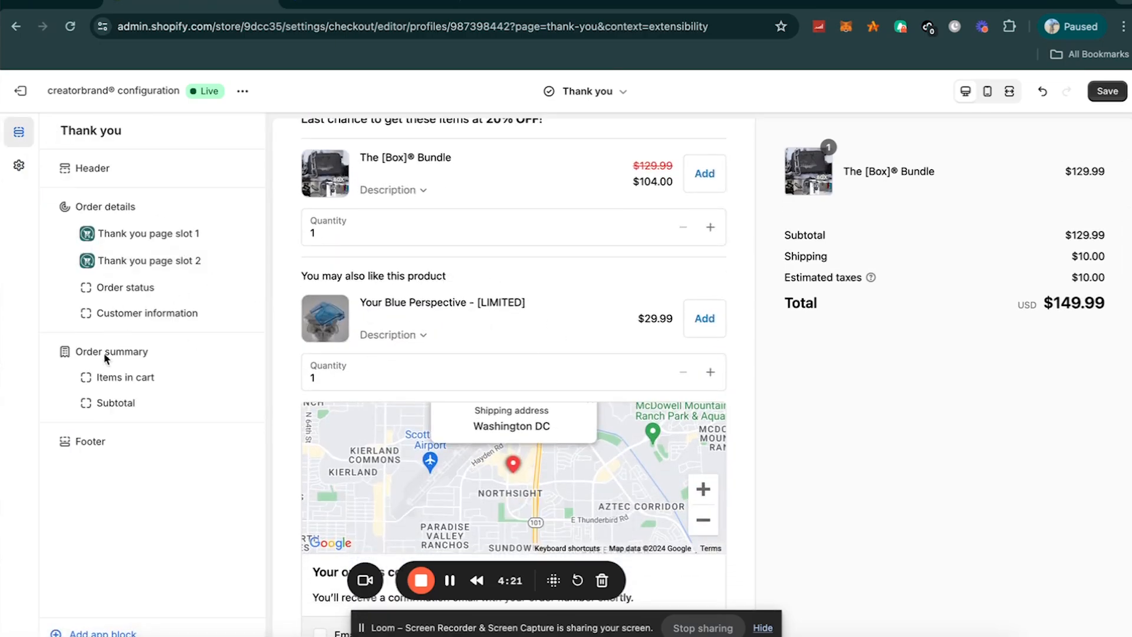
{"action": "left_click", "coordinate": [98, 632]}
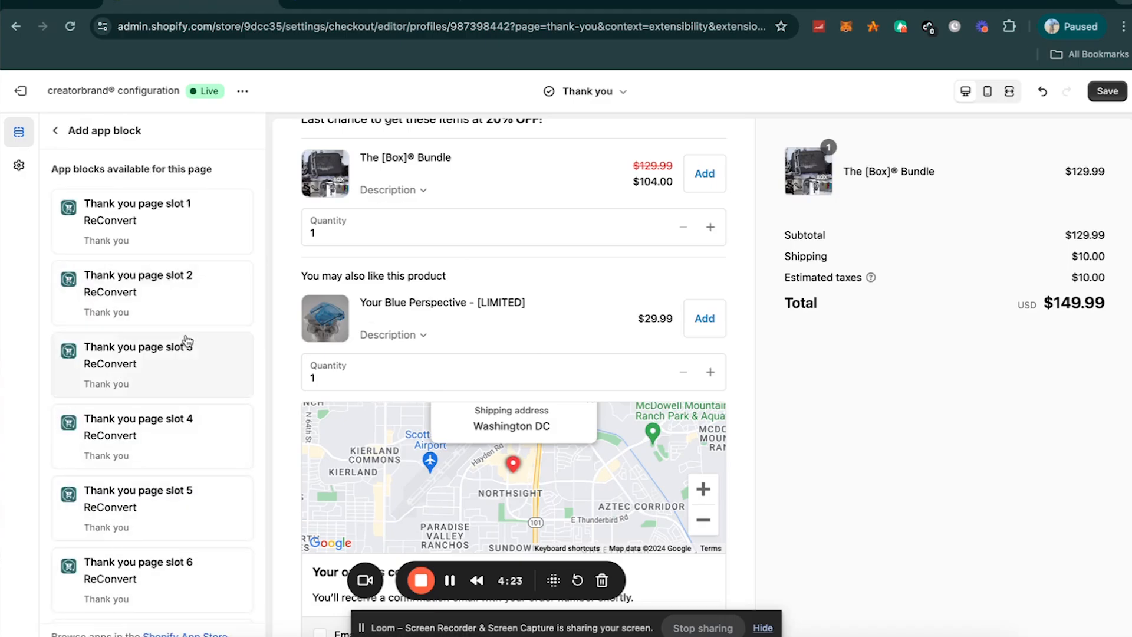
{"action": "left_click", "coordinate": [174, 347]}
{"action": "left_click", "coordinate": [79, 126]}
{"action": "scroll", "coordinate": [167, 457], "scroll_direction": "down", "scroll_amount": 3}
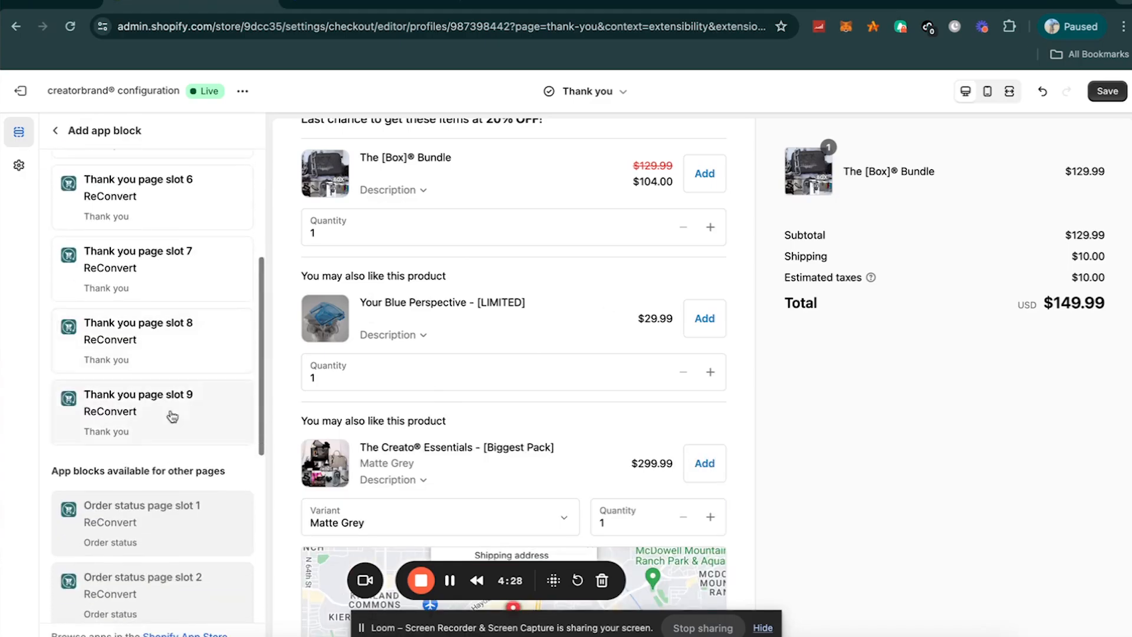
{"action": "scroll", "coordinate": [194, 433], "scroll_direction": "up", "scroll_amount": 5}
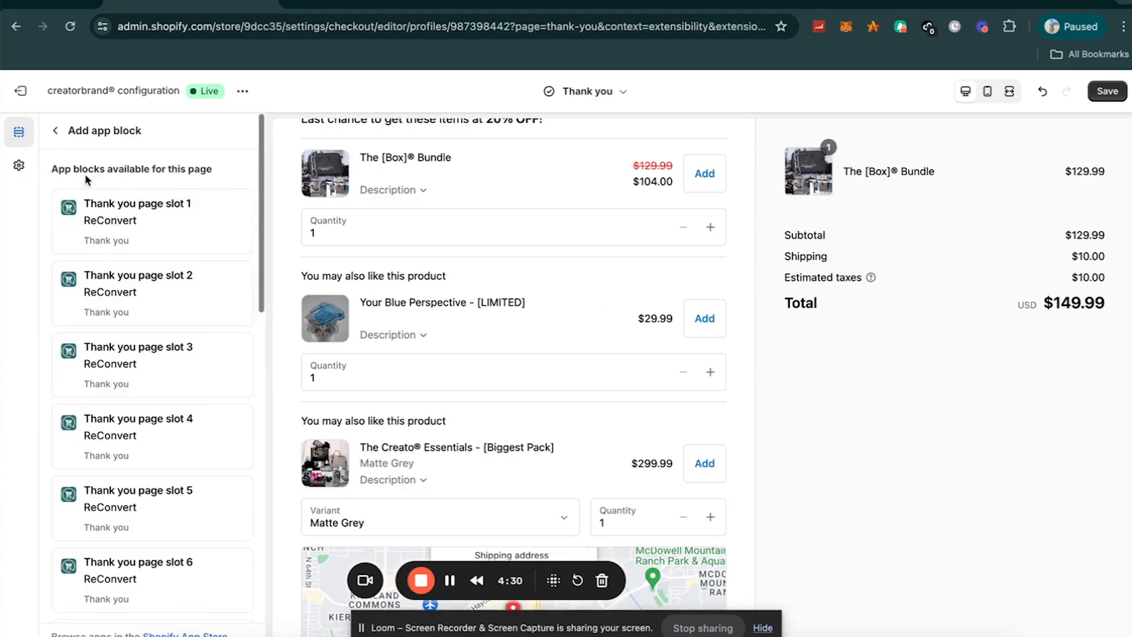
{"action": "left_click", "coordinate": [57, 131]}
Try Thank you page slot 3 below Order status and slot 1 inside Customer information, checking their placement in the preview
{"action": "scroll", "coordinate": [437, 333], "scroll_direction": "up", "scroll_amount": 1}
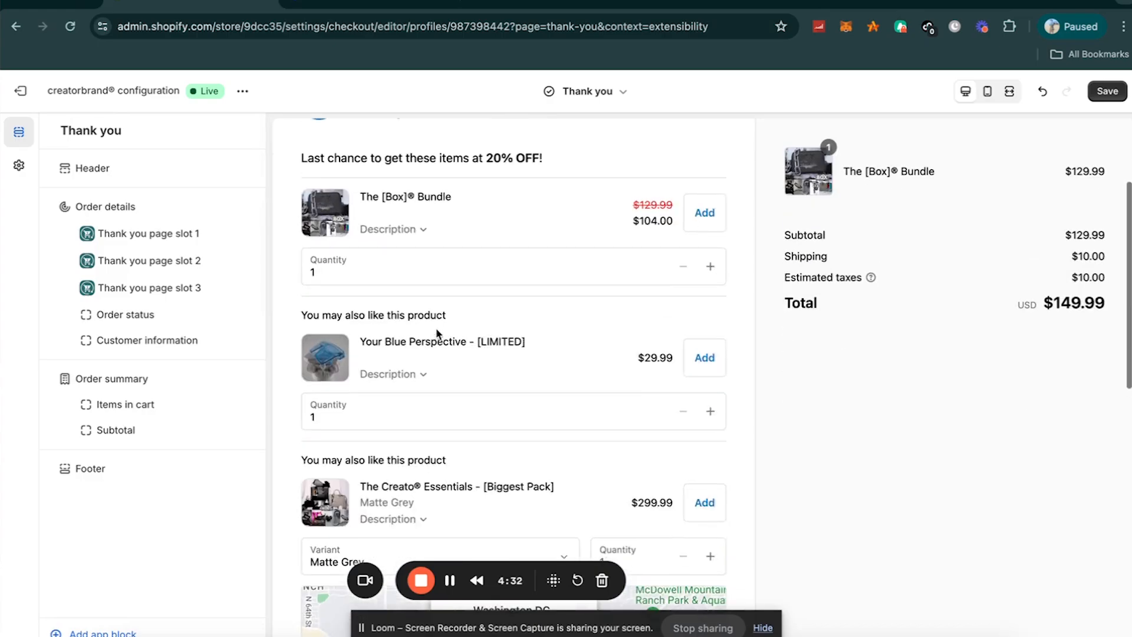
{"action": "mouse_move", "coordinate": [93, 292]}
{"action": "left_mouse_down"}
{"action": "mouse_move", "coordinate": [94, 349]}
{"action": "mouse_move", "coordinate": [97, 298]}
{"action": "left_mouse_up"}
{"action": "left_click_drag", "start_coordinate": [87, 233], "coordinate": [80, 344]}
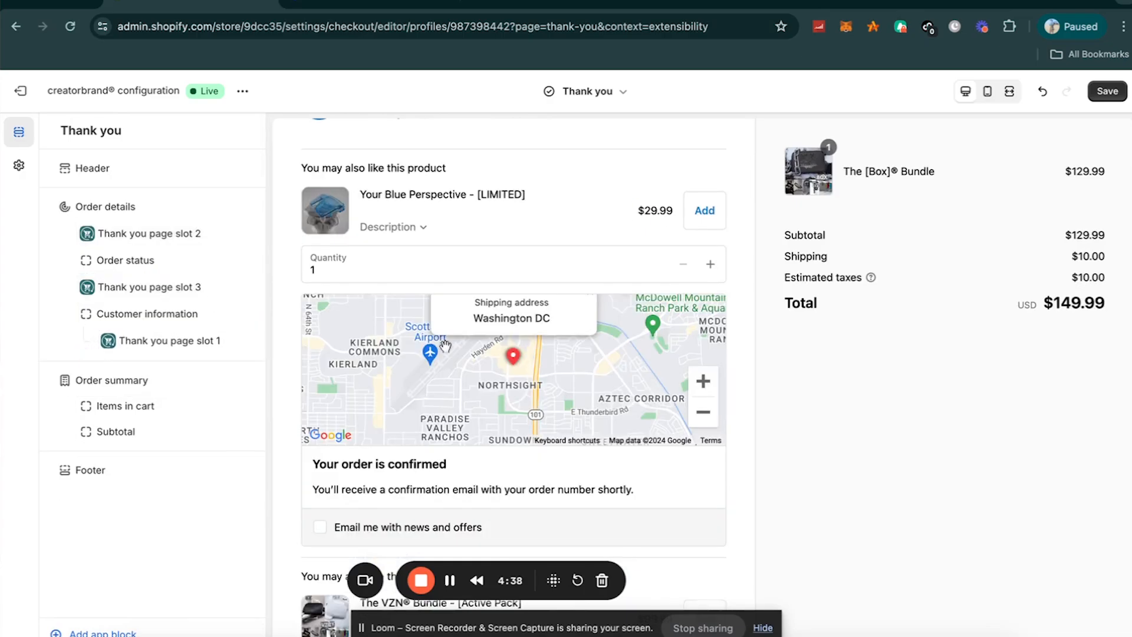
{"action": "scroll", "coordinate": [326, 381], "scroll_direction": "down", "scroll_amount": 6}
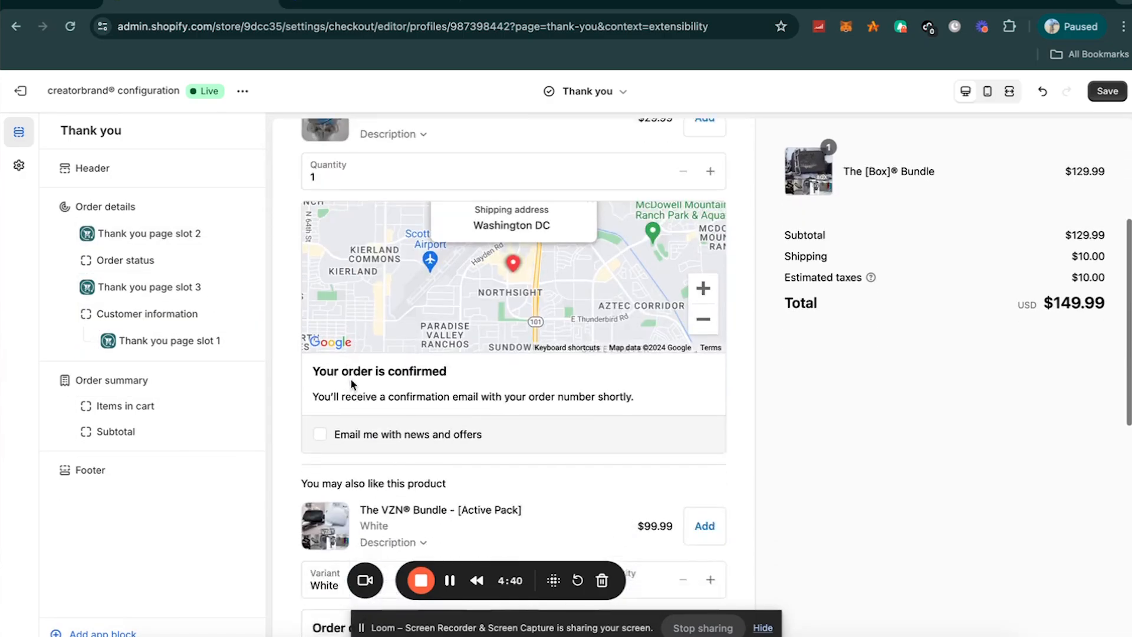
{"action": "scroll", "coordinate": [504, 354], "scroll_direction": "down", "scroll_amount": 2}
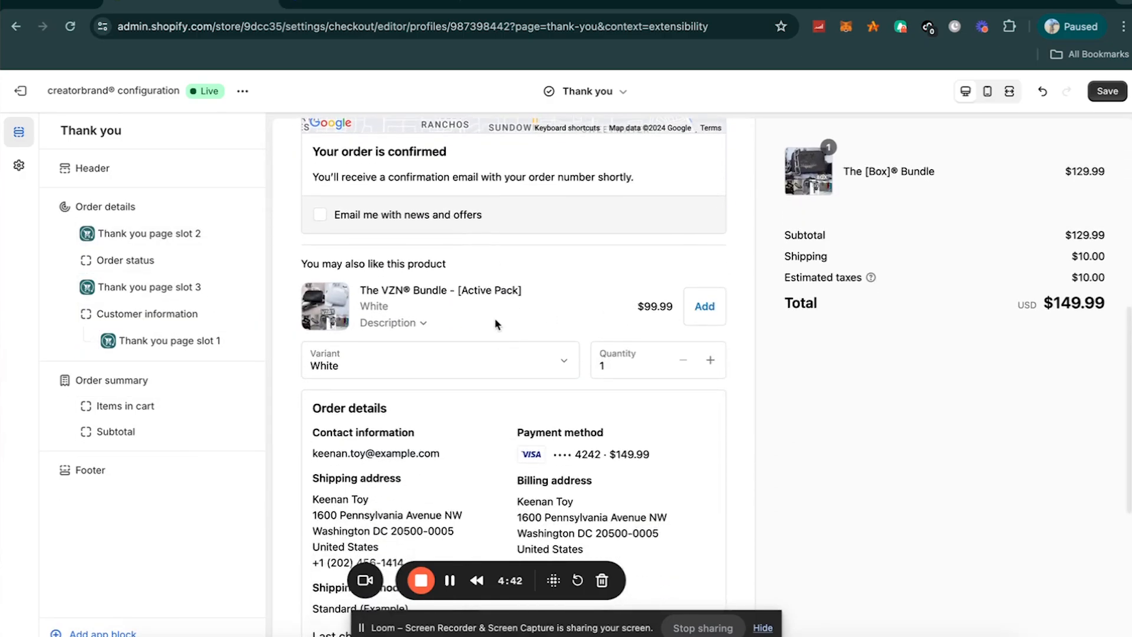
{"action": "scroll", "coordinate": [495, 323], "scroll_direction": "down", "scroll_amount": 4}
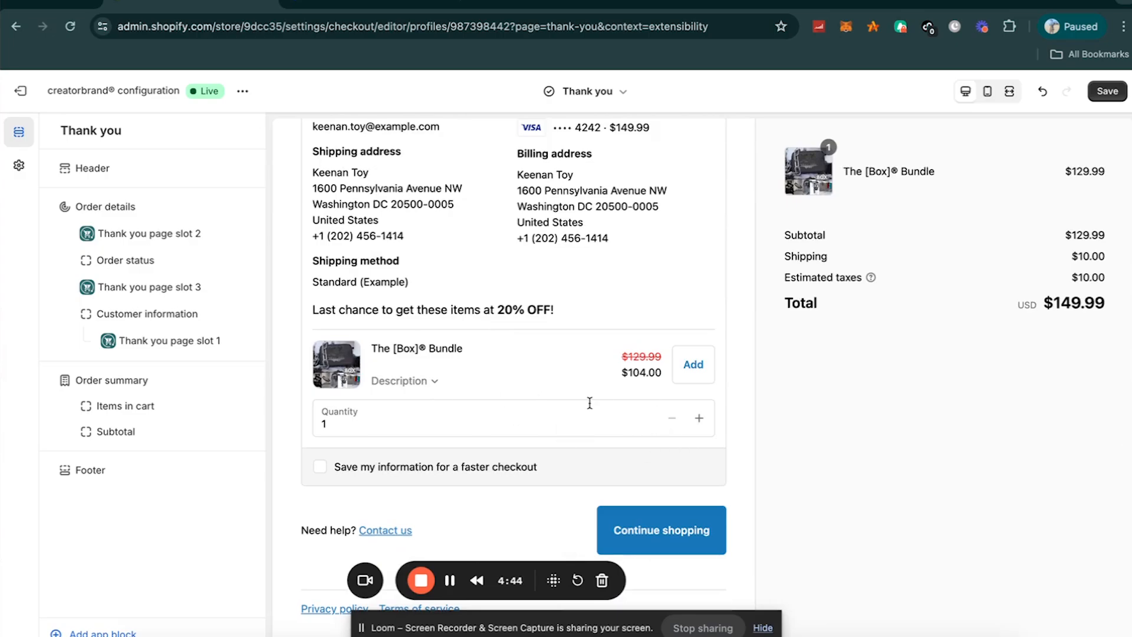
Arrange the Thank you page slots above Order status in the order slot 3, slot 2, slot 1, and check the preview
{"action": "left_click_drag", "start_coordinate": [108, 337], "coordinate": [112, 286]}
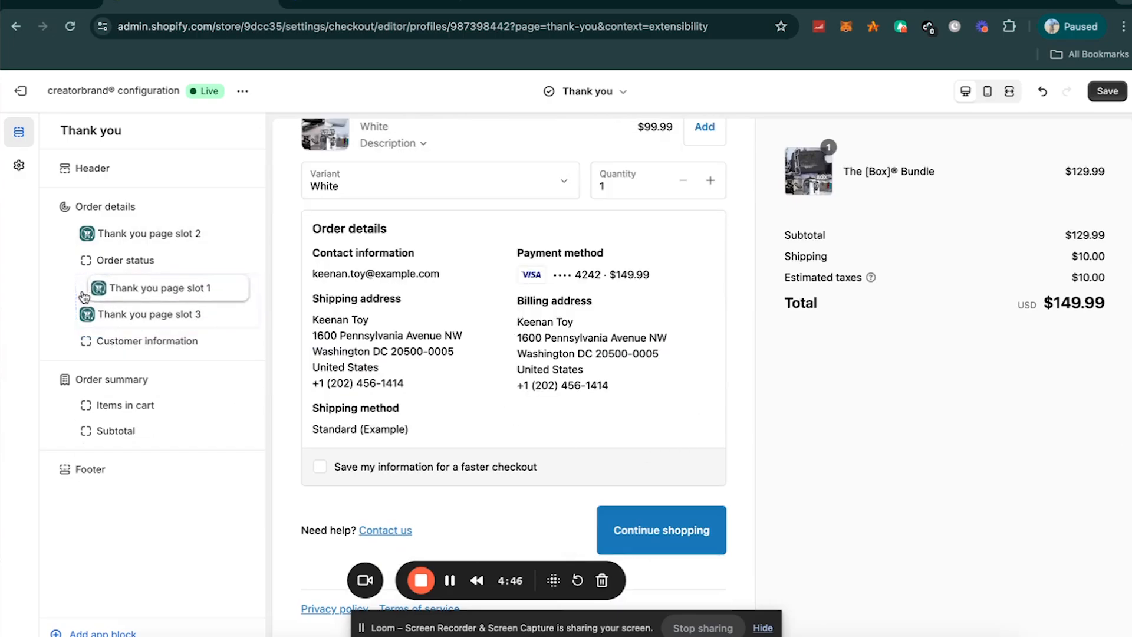
{"action": "left_click_drag", "start_coordinate": [85, 234], "coordinate": [92, 286]}
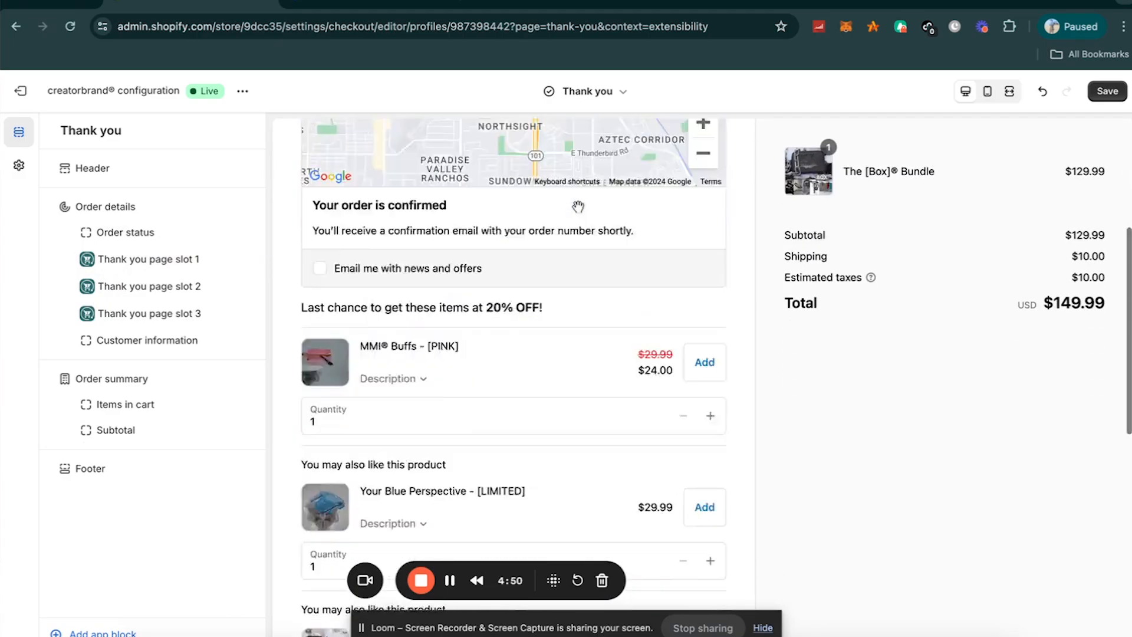
{"action": "left_click_drag", "start_coordinate": [89, 313], "coordinate": [90, 231]}
{"action": "left_click_drag", "start_coordinate": [87, 286], "coordinate": [87, 263]}
{"action": "left_click_drag", "start_coordinate": [87, 335], "coordinate": [86, 321]}
{"action": "left_click_drag", "start_coordinate": [85, 278], "coordinate": [86, 277]}
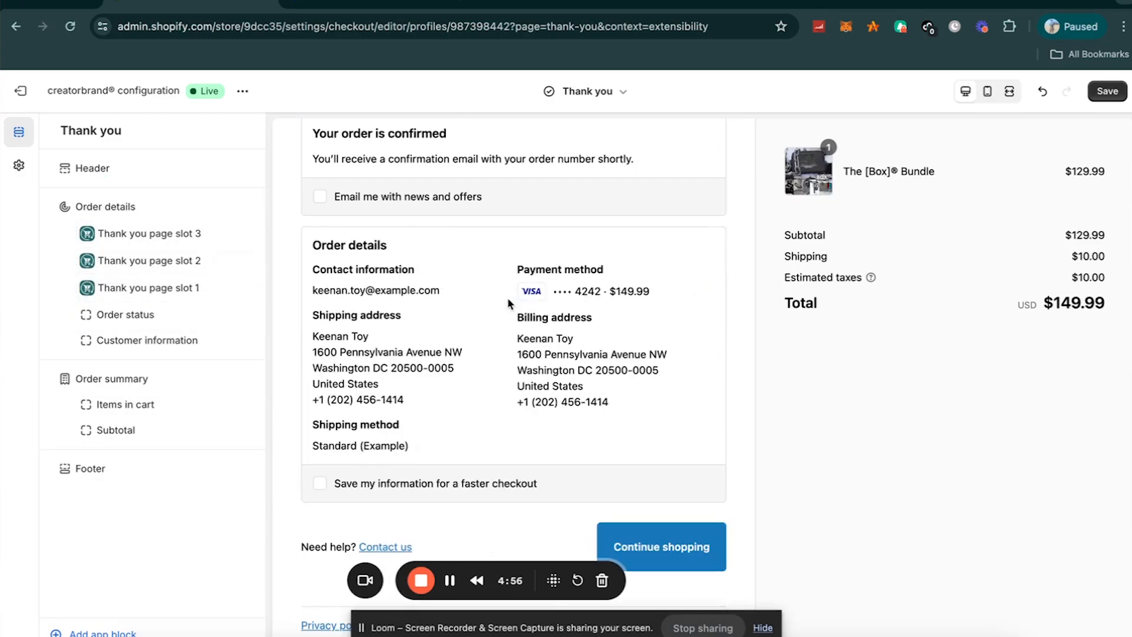
{"action": "scroll", "coordinate": [607, 374], "scroll_direction": "down", "scroll_amount": 8}
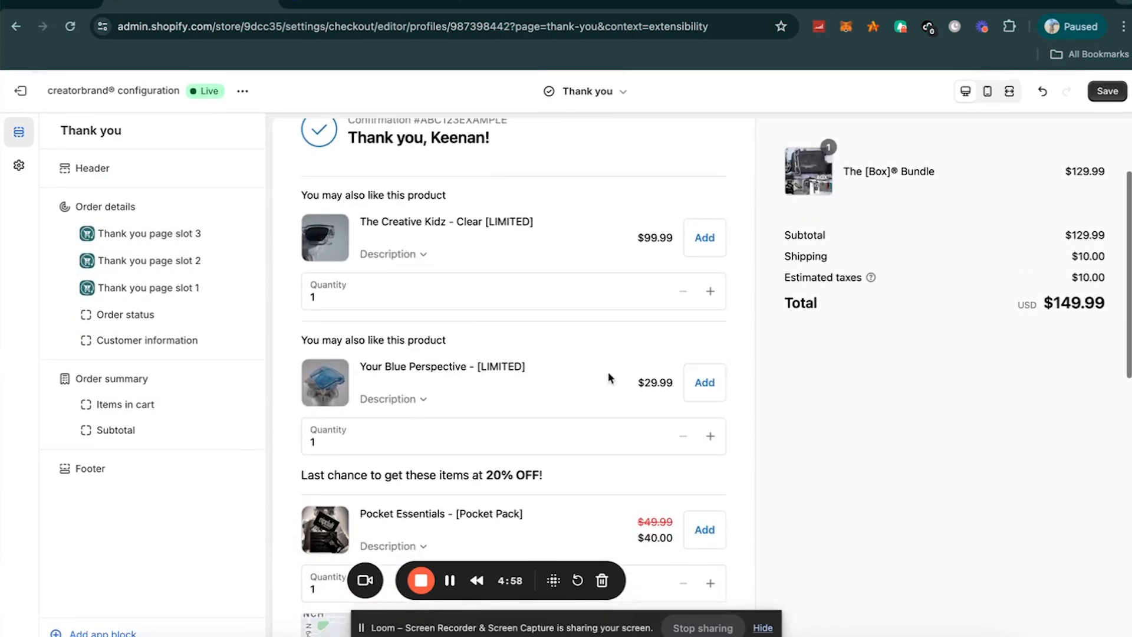
{"action": "scroll", "coordinate": [609, 376], "scroll_direction": "down", "scroll_amount": 2}
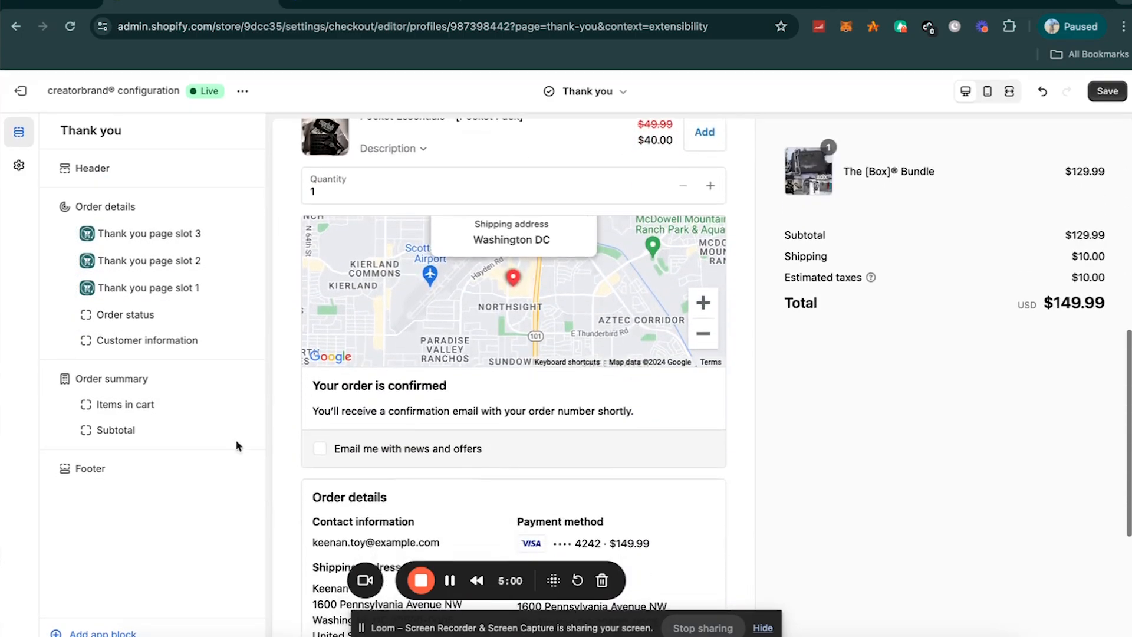
{"action": "scroll", "coordinate": [619, 195], "scroll_direction": "up", "scroll_amount": 7}
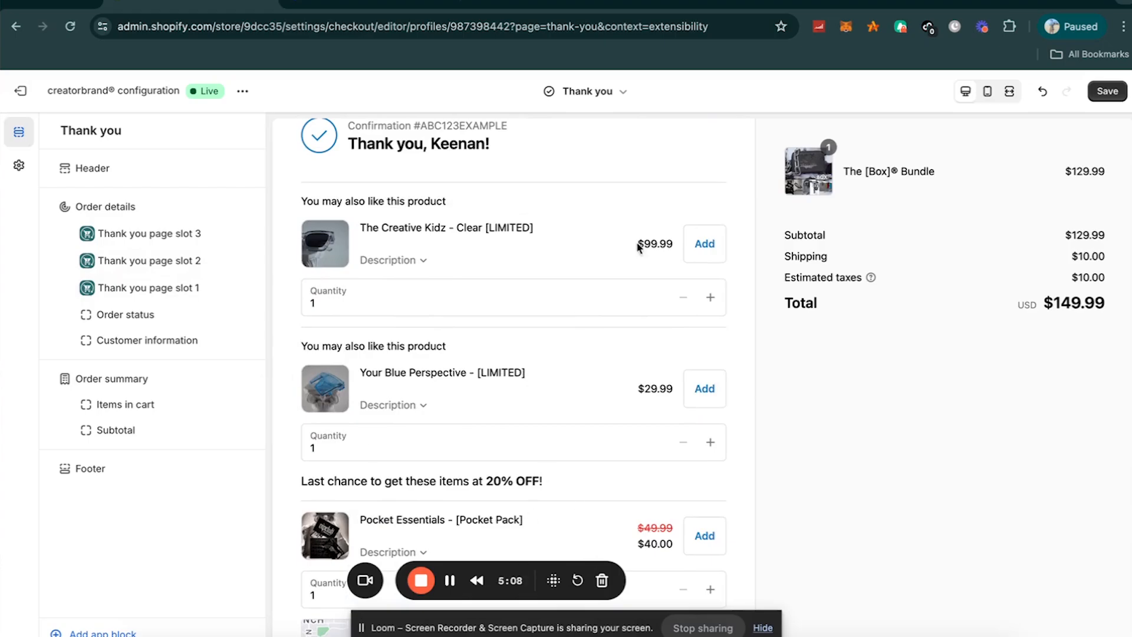
Switch the checkout editor to the Order status page and examine its preview
{"action": "left_click", "coordinate": [566, 95]}
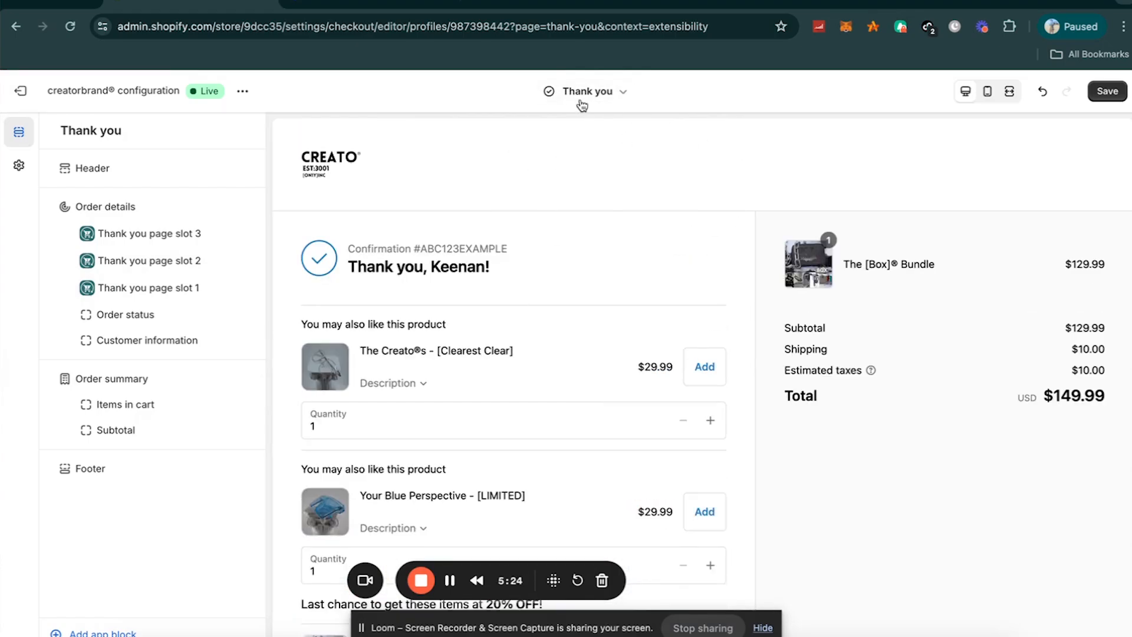
{"action": "left_click", "coordinate": [585, 92]}
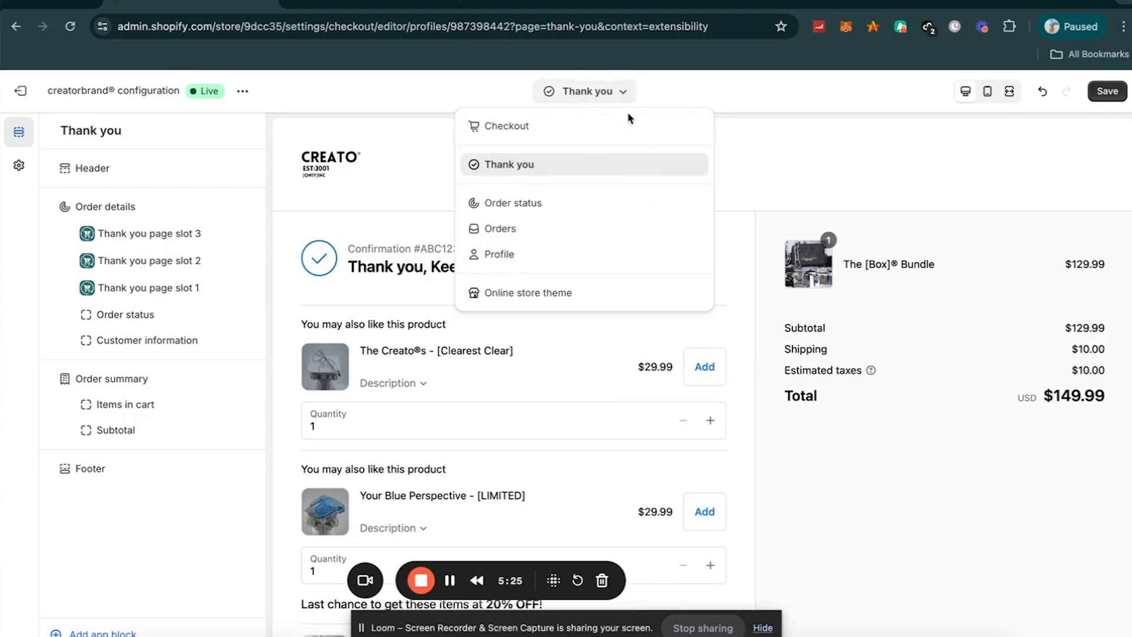
{"action": "left_click", "coordinate": [571, 203]}
{"action": "scroll", "coordinate": [435, 277], "scroll_direction": "down", "scroll_amount": 3}
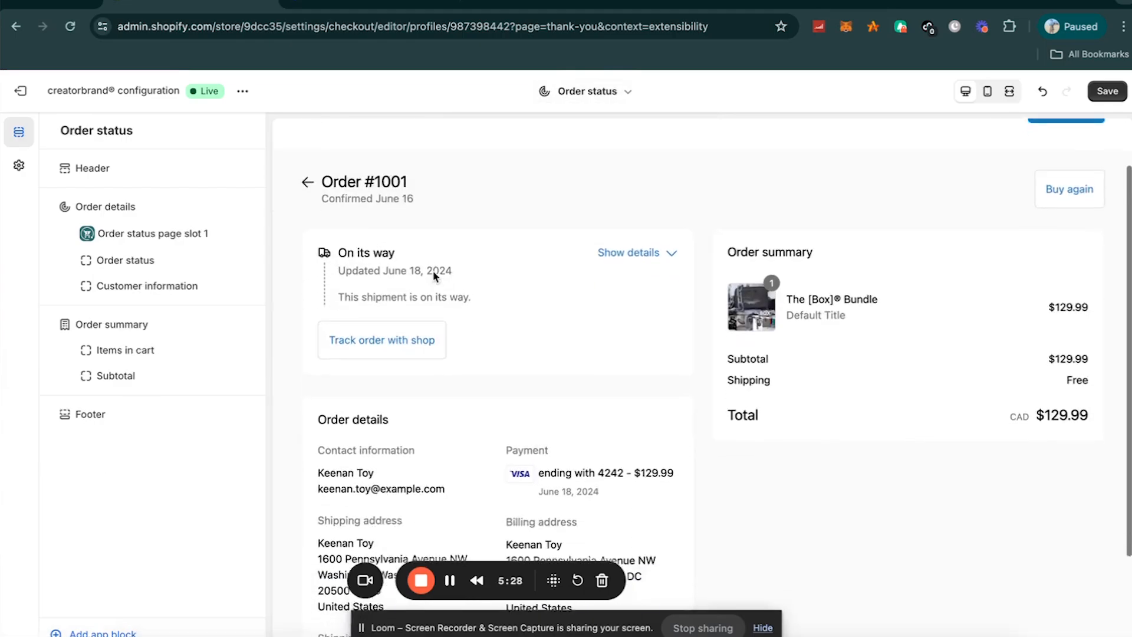
{"action": "scroll", "coordinate": [435, 278], "scroll_direction": "up", "scroll_amount": 3}
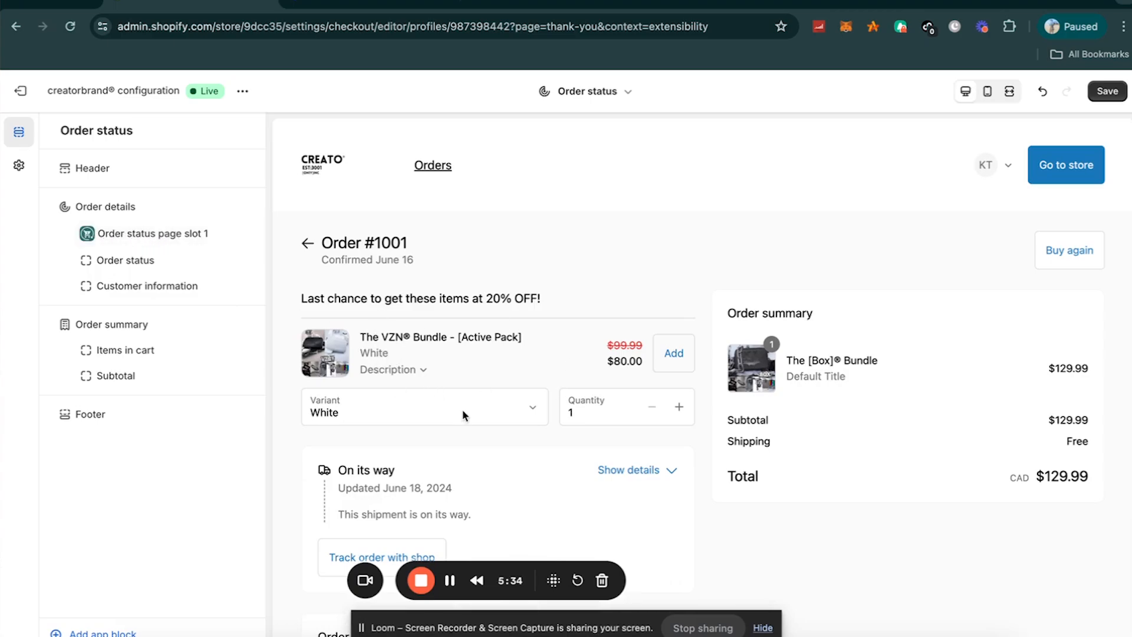
{"action": "scroll", "coordinate": [461, 409], "scroll_direction": "down", "scroll_amount": 2}
Try Order status page slot 1 below Order status, then in the Order summary below Items in cart, checking the preview
{"action": "left_click_drag", "start_coordinate": [90, 236], "coordinate": [87, 259]}
{"action": "scroll", "coordinate": [455, 349], "scroll_direction": "down", "scroll_amount": 3}
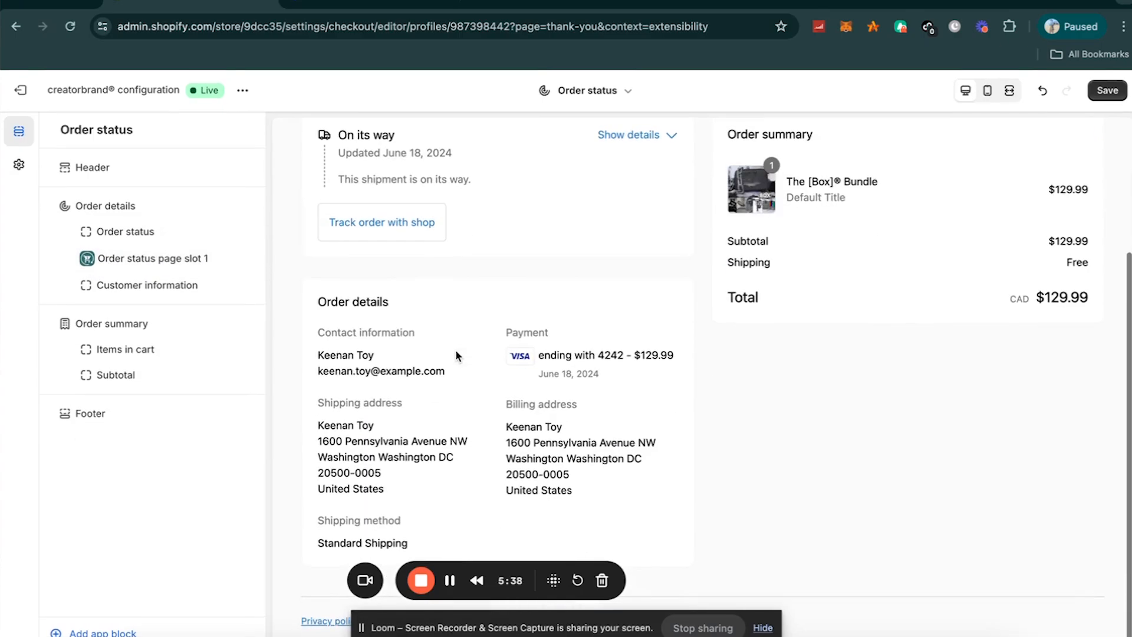
{"action": "scroll", "coordinate": [490, 348], "scroll_direction": "up", "scroll_amount": 4}
{"action": "scroll", "coordinate": [490, 348], "scroll_direction": "down", "scroll_amount": 3}
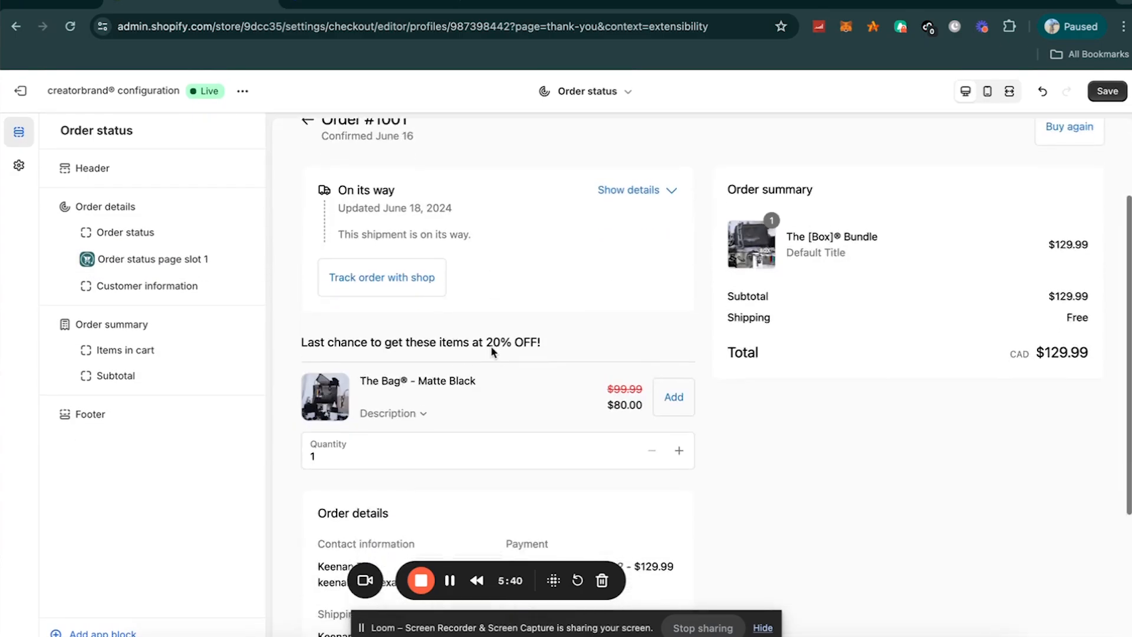
{"action": "scroll", "coordinate": [483, 295], "scroll_direction": "down", "scroll_amount": 2}
{"action": "scroll", "coordinate": [509, 388], "scroll_direction": "down", "scroll_amount": 2}
{"action": "scroll", "coordinate": [649, 330], "scroll_direction": "up", "scroll_amount": 2}
{"action": "scroll", "coordinate": [709, 295], "scroll_direction": "down", "scroll_amount": 3}
{"action": "left_click_drag", "start_coordinate": [74, 259], "coordinate": [65, 389]}
{"action": "scroll", "coordinate": [866, 323], "scroll_direction": "up", "scroll_amount": 3}
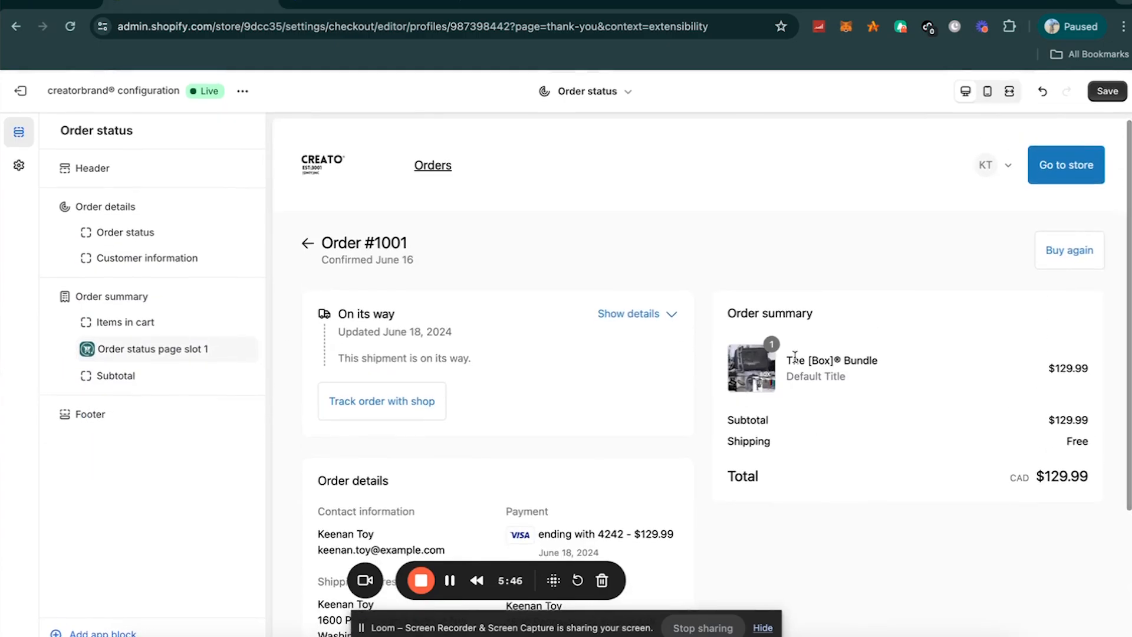
Switch to the mobile preview, move Order status page slot 1 to the start of Order details, and check its placement
{"action": "left_click", "coordinate": [987, 91]}
{"action": "scroll", "coordinate": [723, 312], "scroll_direction": "down", "scroll_amount": 8}
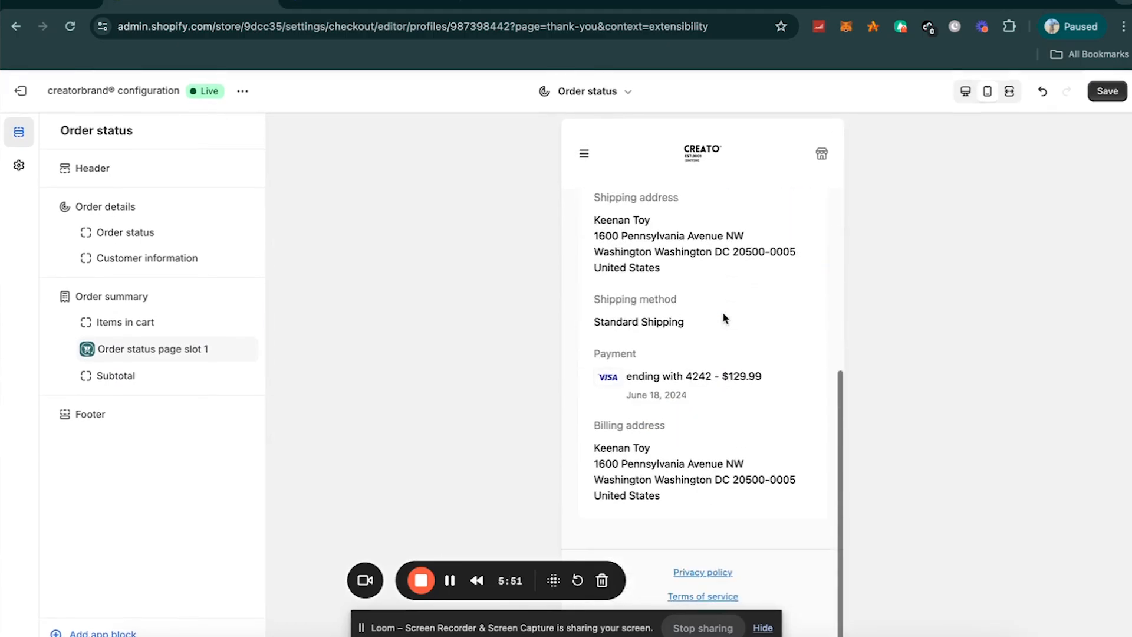
{"action": "left_click_drag", "start_coordinate": [87, 349], "coordinate": [108, 157]}
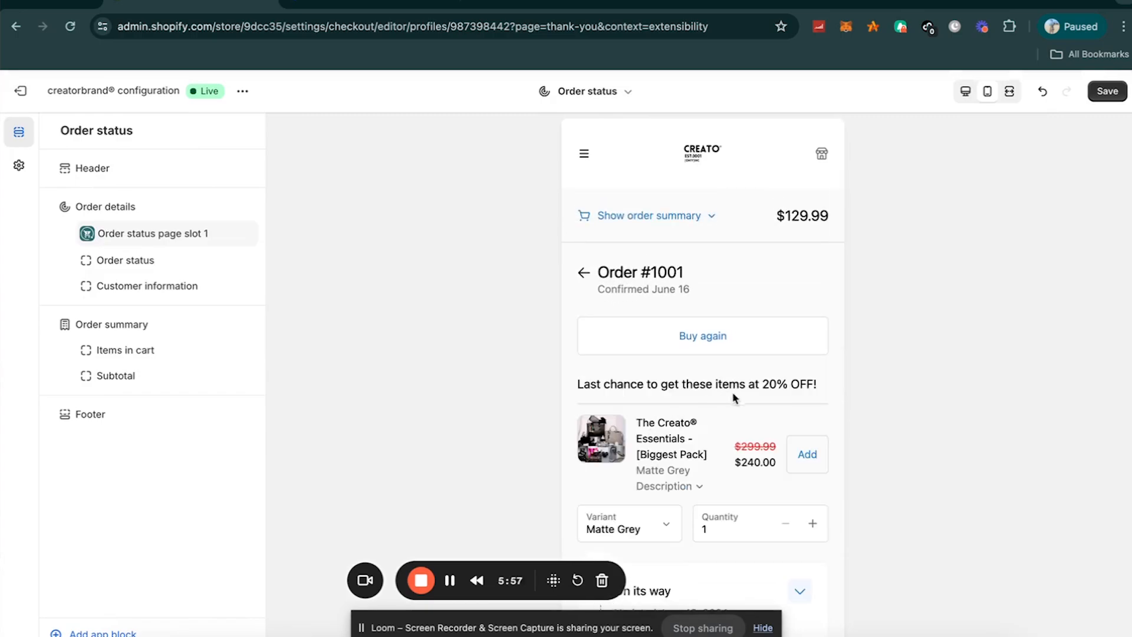
{"action": "scroll", "coordinate": [655, 494], "scroll_direction": "down", "scroll_amount": 1}
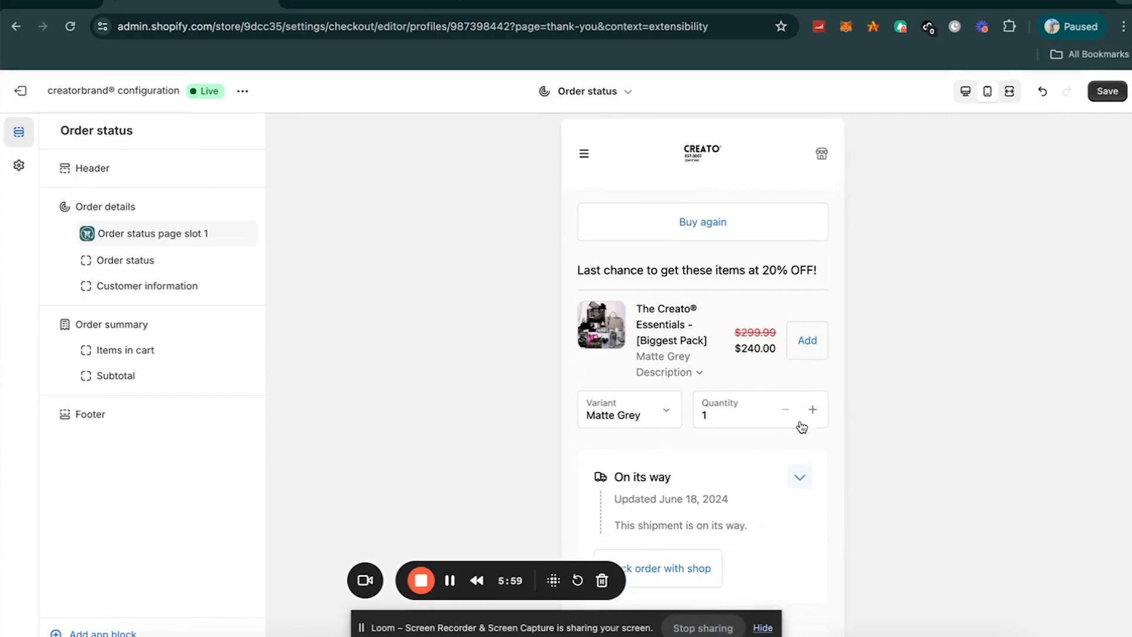
{"action": "scroll", "coordinate": [761, 370], "scroll_direction": "up", "scroll_amount": 3}
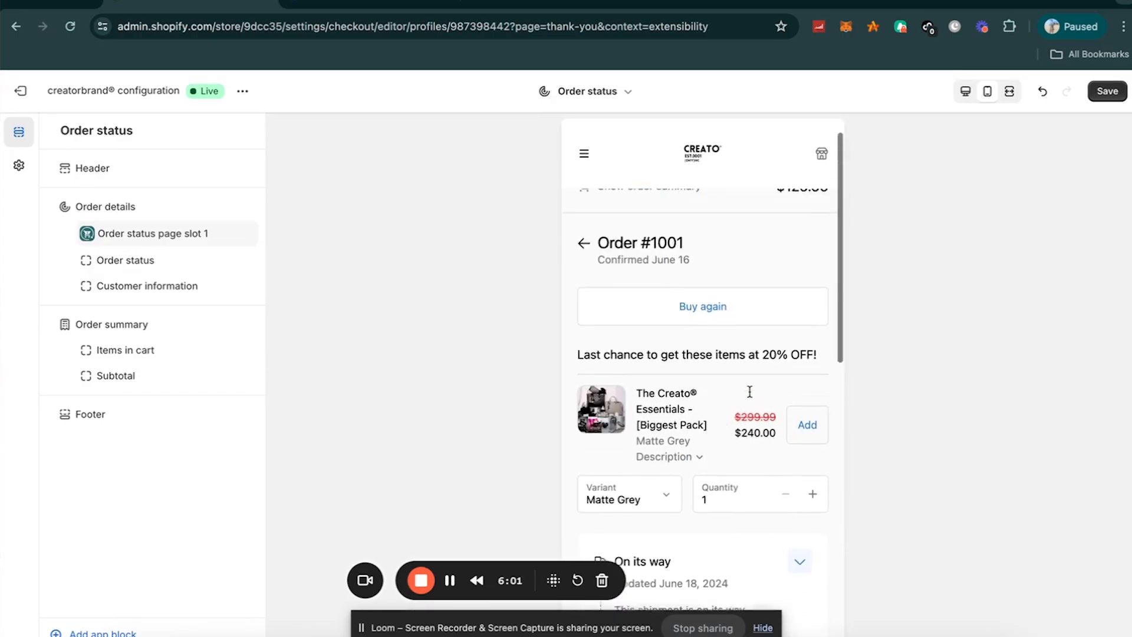
{"action": "scroll", "coordinate": [781, 361], "scroll_direction": "down", "scroll_amount": 3}
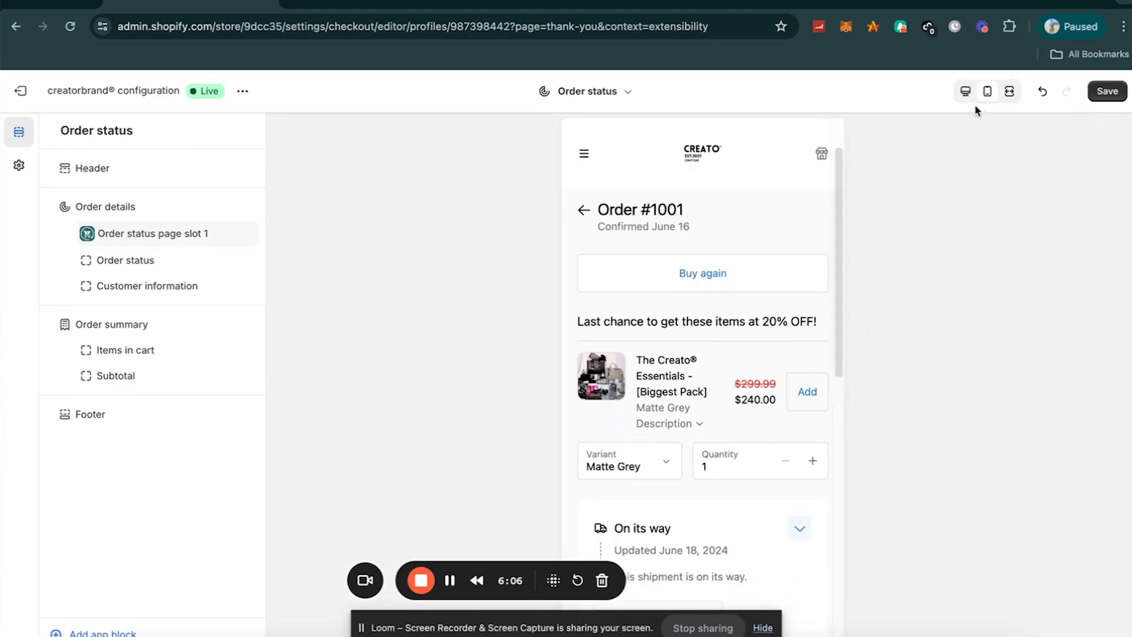
{"action": "scroll", "coordinate": [655, 365], "scroll_direction": "down", "scroll_amount": 10}
{"action": "scroll", "coordinate": [655, 365], "scroll_direction": "up", "scroll_amount": 15}
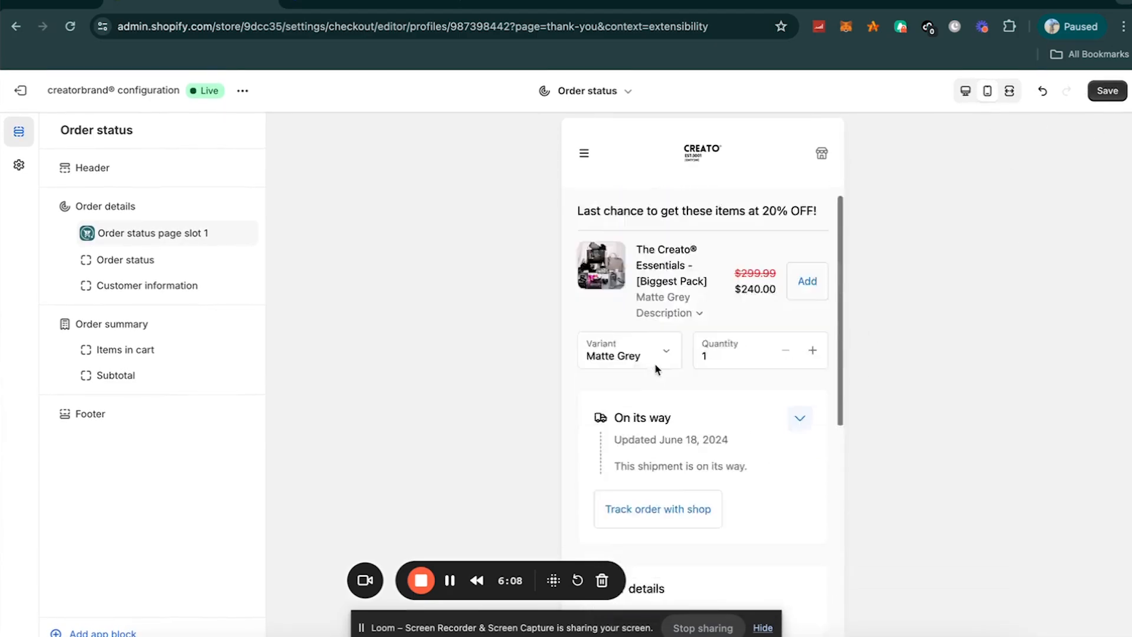
Save the checkout configuration and review the Order status page in the mobile preview
{"action": "left_click", "coordinate": [1107, 91]}
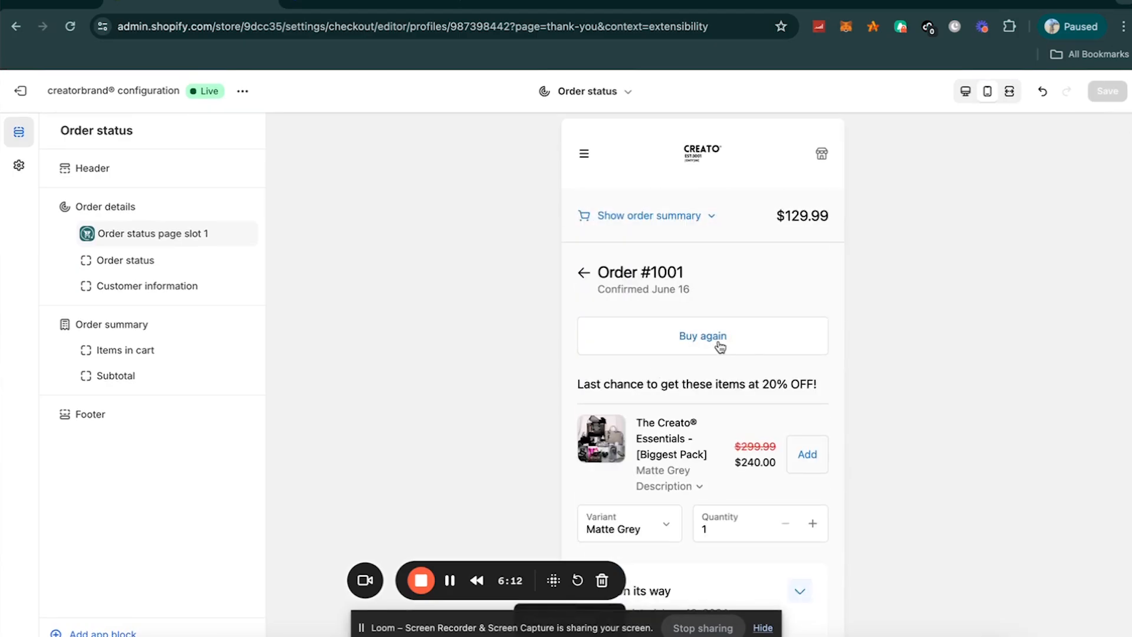
{"action": "scroll", "coordinate": [680, 370], "scroll_direction": "down", "scroll_amount": 10}
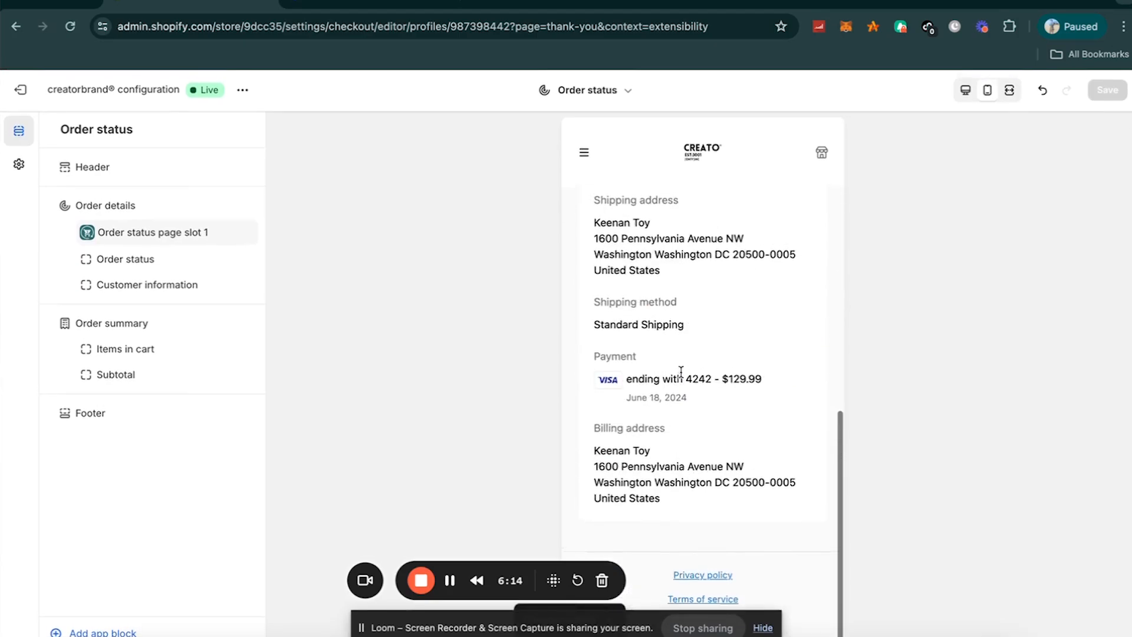
{"action": "scroll", "coordinate": [681, 371], "scroll_direction": "up", "scroll_amount": 12}
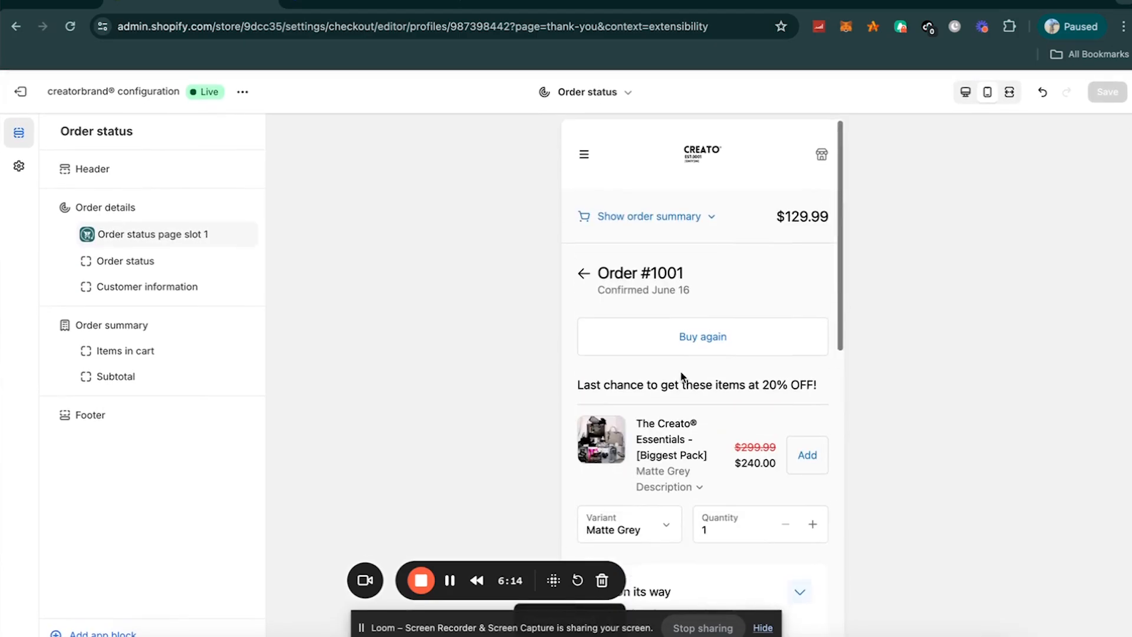
Leave the checkout editor and the store settings, and open the ReConvert app's dashboard
{"action": "left_click", "coordinate": [22, 89]}
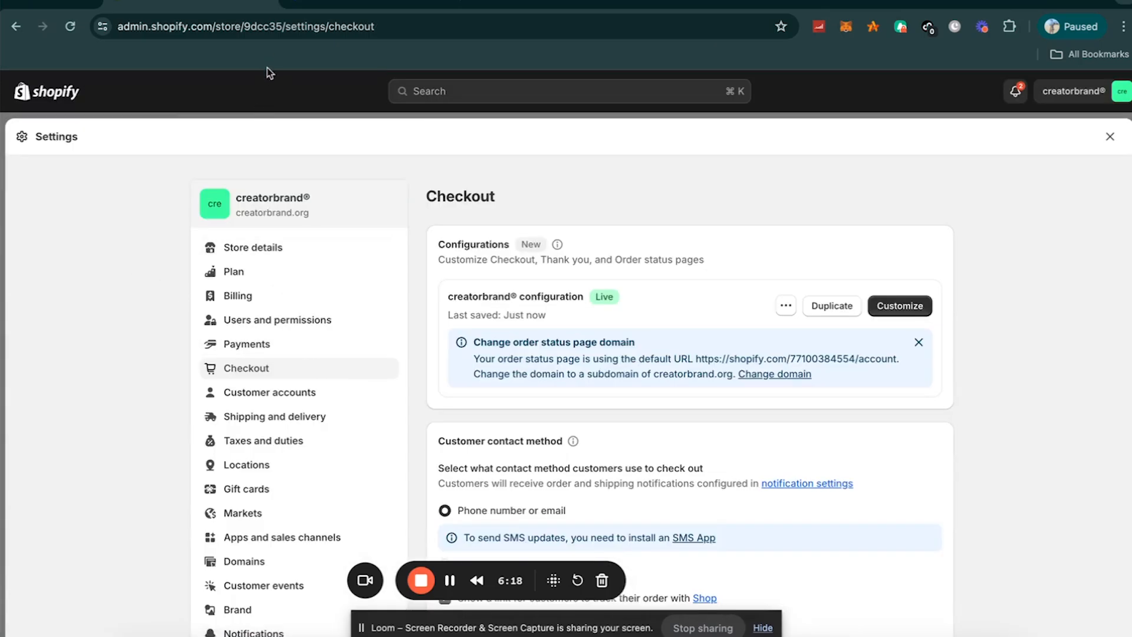
{"action": "key", "text": "Escape"}
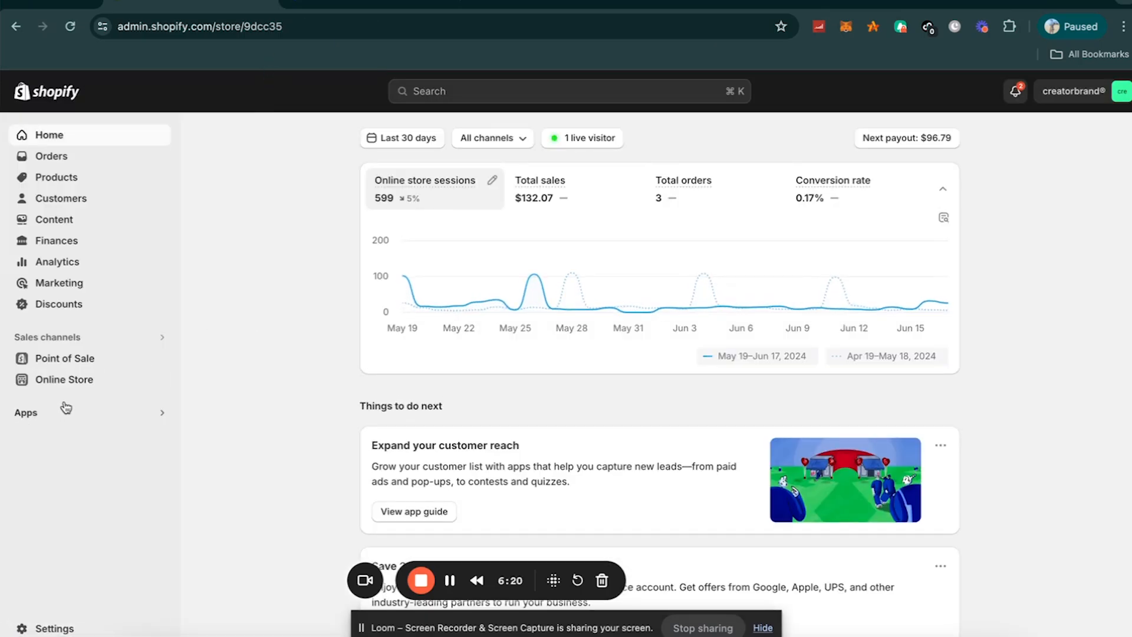
{"action": "left_click", "coordinate": [69, 419]}
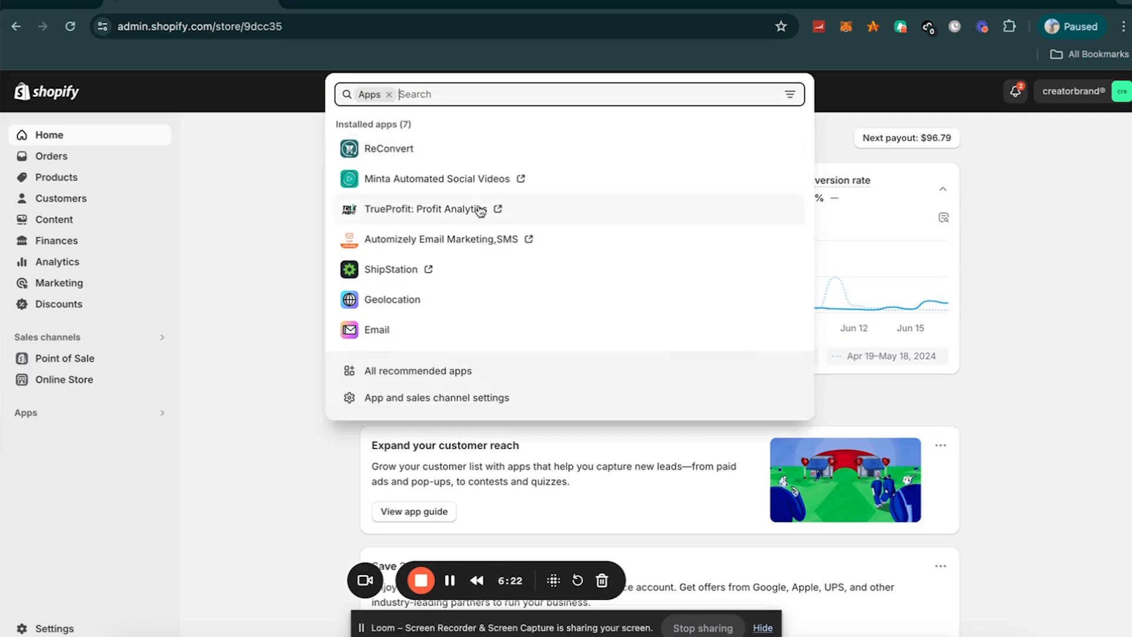
{"action": "left_click", "coordinate": [425, 148]}
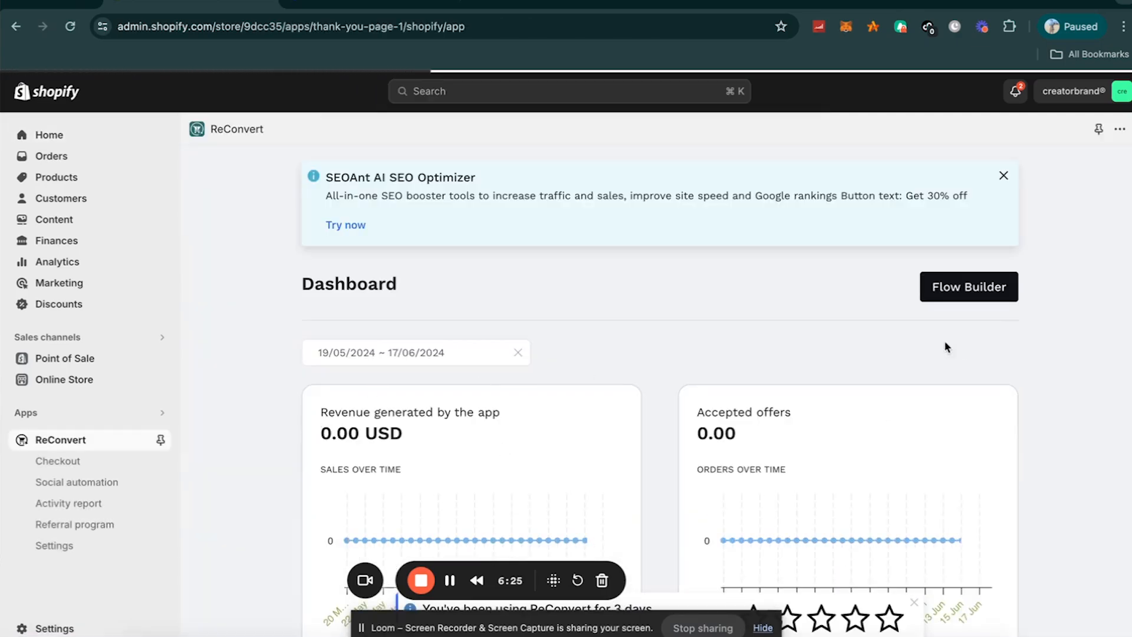
Open the Order status page in the Flow Builder and bring up its Default - slot 2 for editing
{"action": "left_click", "coordinate": [970, 288]}
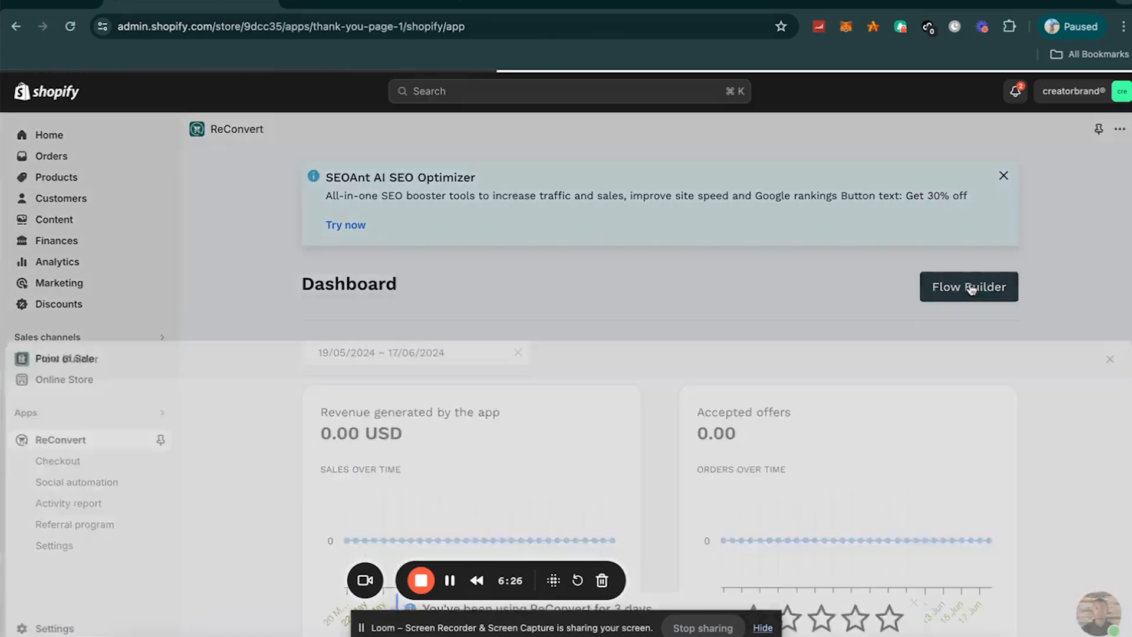
{"action": "left_click", "coordinate": [131, 428]}
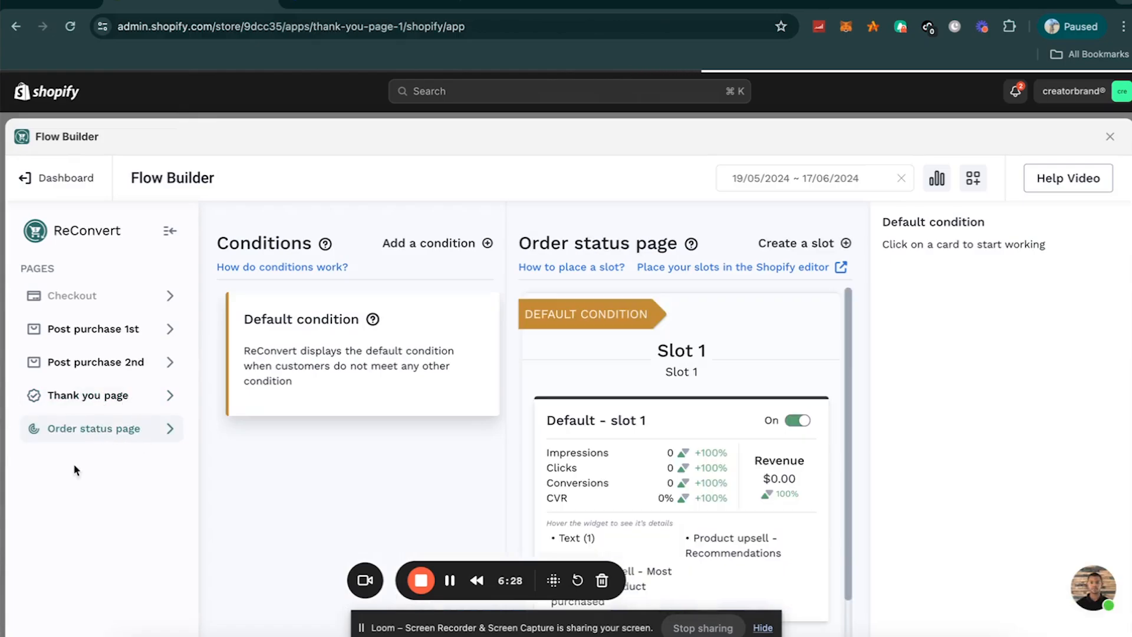
{"action": "scroll", "coordinate": [779, 465], "scroll_direction": "down", "scroll_amount": 1}
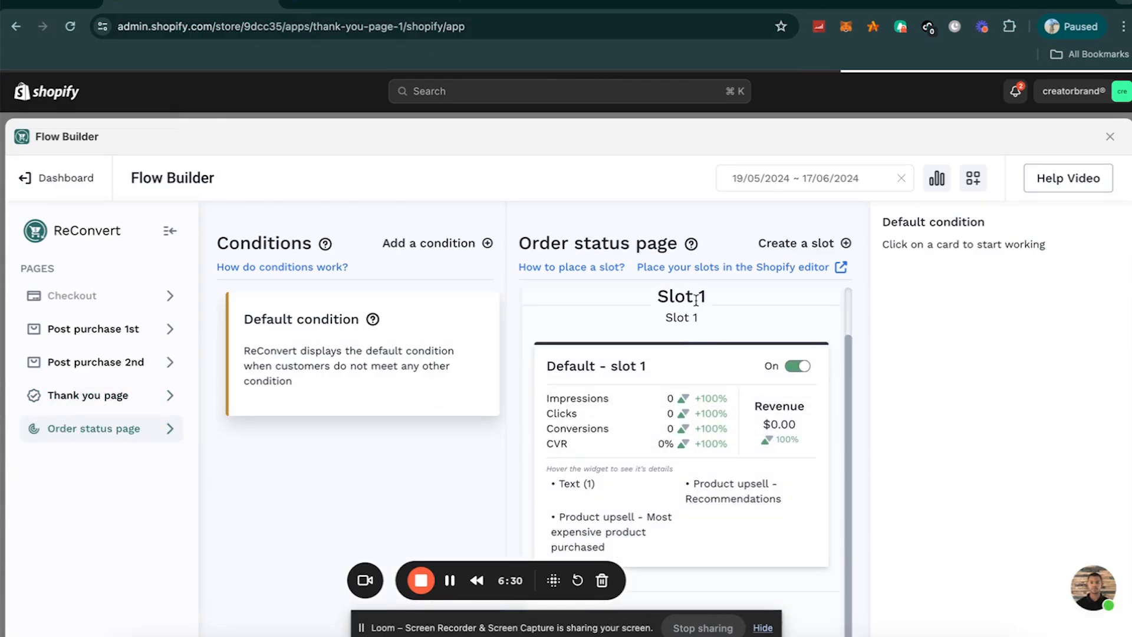
{"action": "scroll", "coordinate": [685, 314], "scroll_direction": "up", "scroll_amount": 1}
{"action": "left_click", "coordinate": [670, 406]}
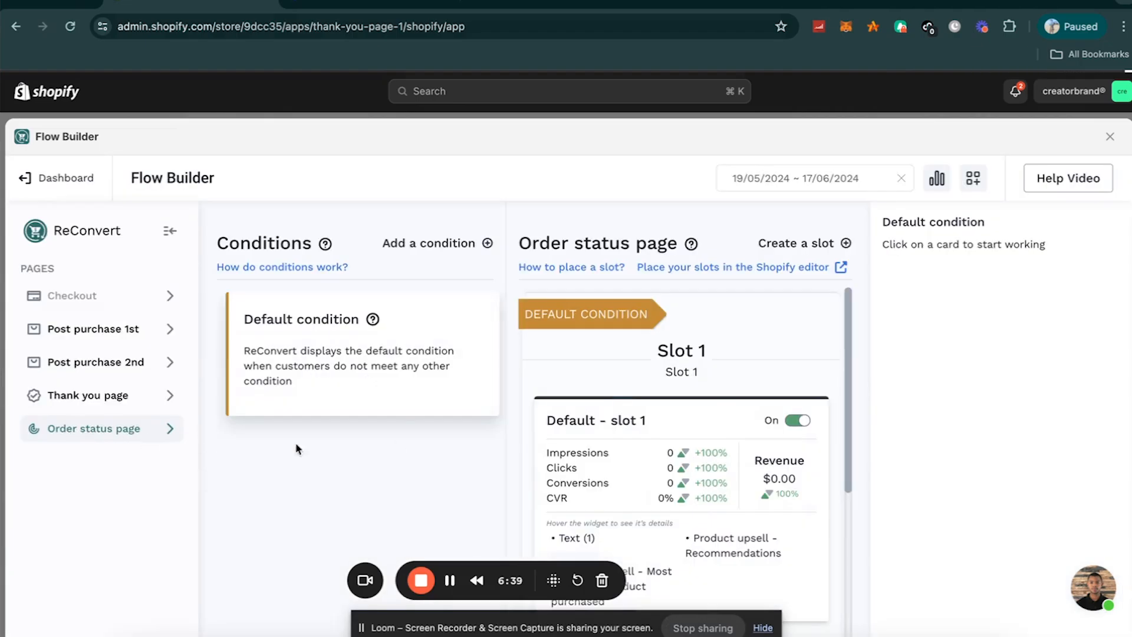
{"action": "scroll", "coordinate": [731, 477], "scroll_direction": "down", "scroll_amount": 5}
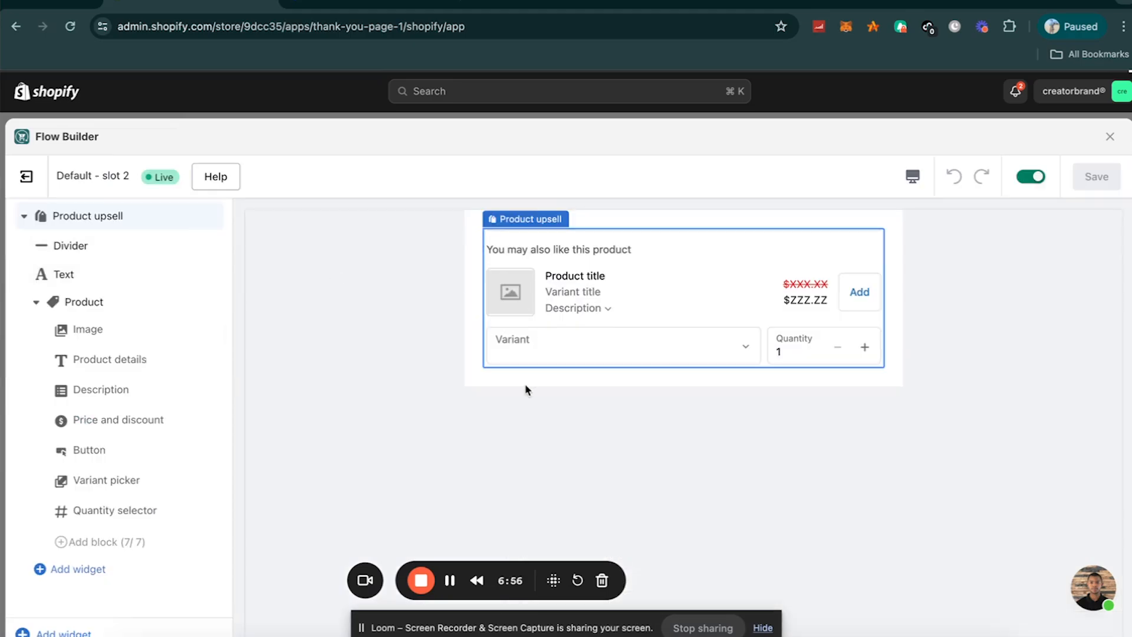
Check the Price and discount block, and add a Banner and a second Product widget to the slot's product upsell
{"action": "left_click", "coordinate": [139, 419]}
{"action": "left_click", "coordinate": [20, 218]}
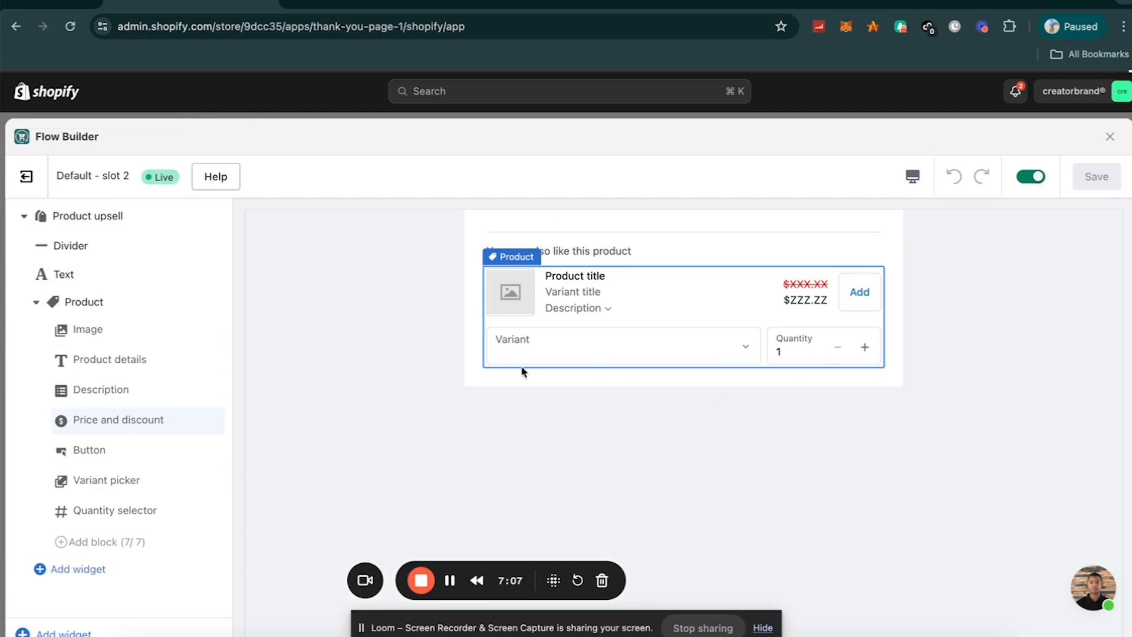
{"action": "left_click", "coordinate": [118, 568]}
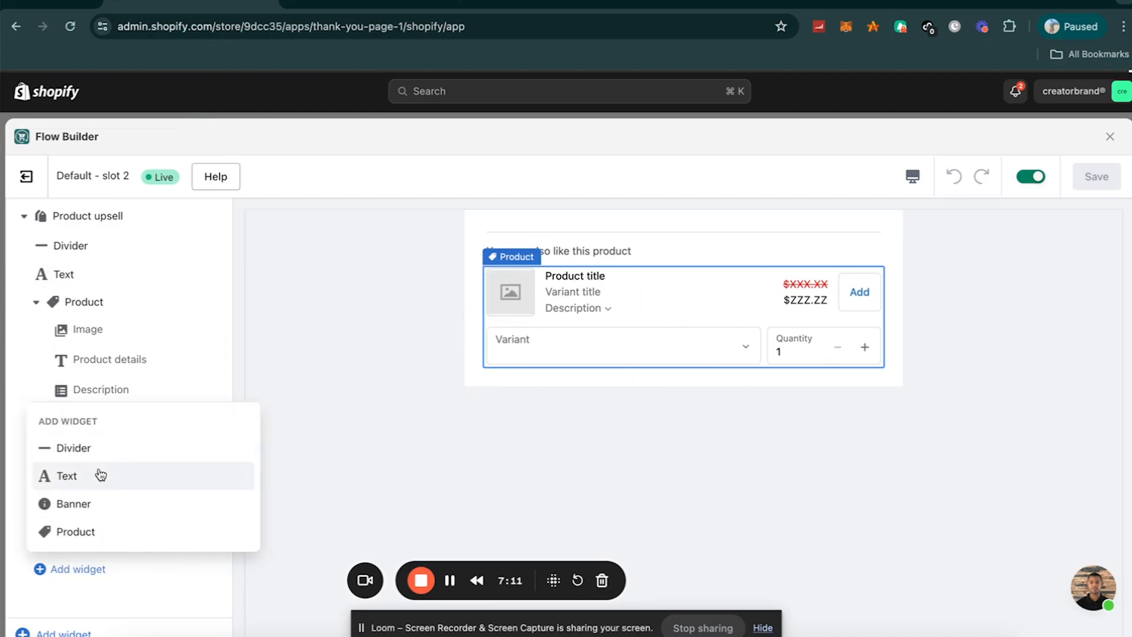
{"action": "left_click", "coordinate": [97, 503]}
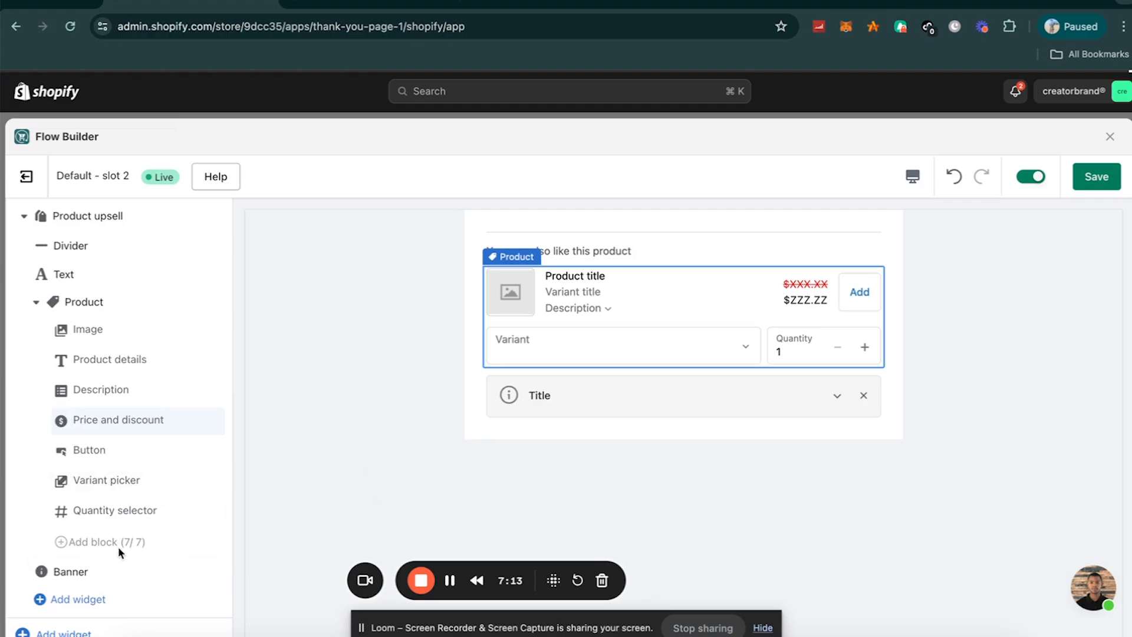
{"action": "left_click", "coordinate": [89, 600]}
{"action": "left_click", "coordinate": [93, 563]}
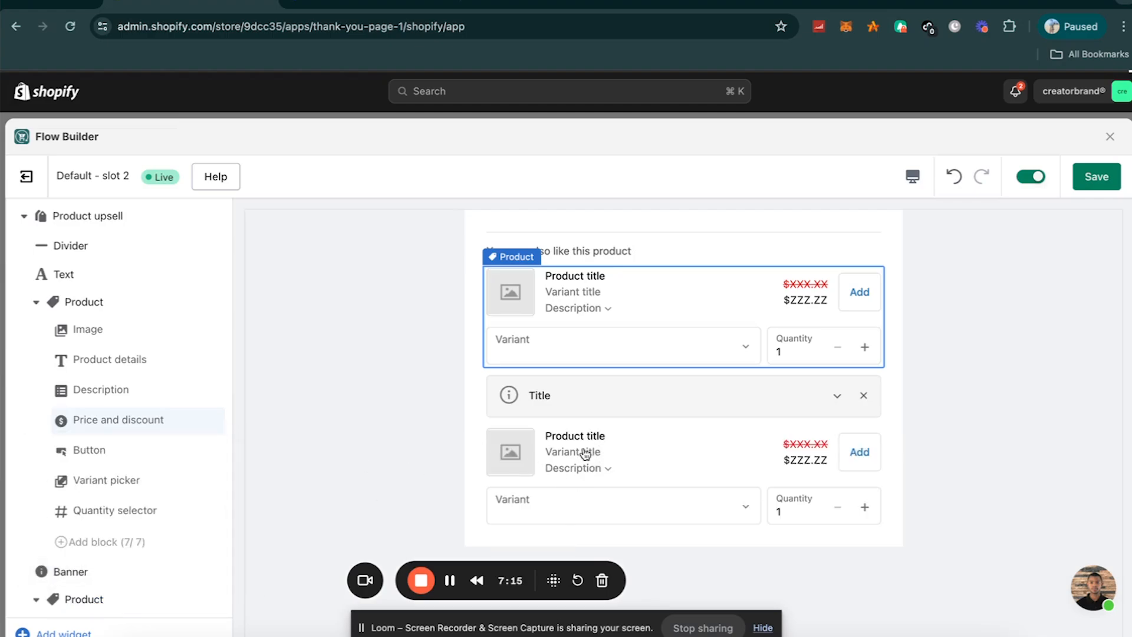
Remove the Banner widget from between the two products in the product upsell
{"action": "scroll", "coordinate": [84, 576], "scroll_direction": "down", "scroll_amount": 3}
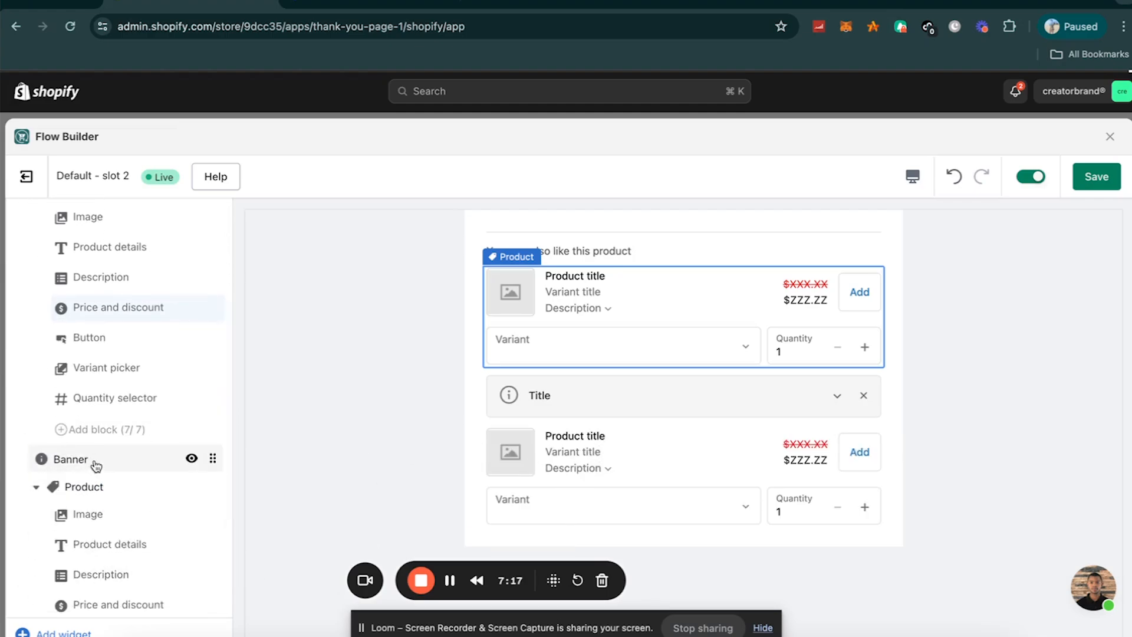
{"action": "left_click", "coordinate": [71, 459]}
{"action": "left_click", "coordinate": [74, 562]}
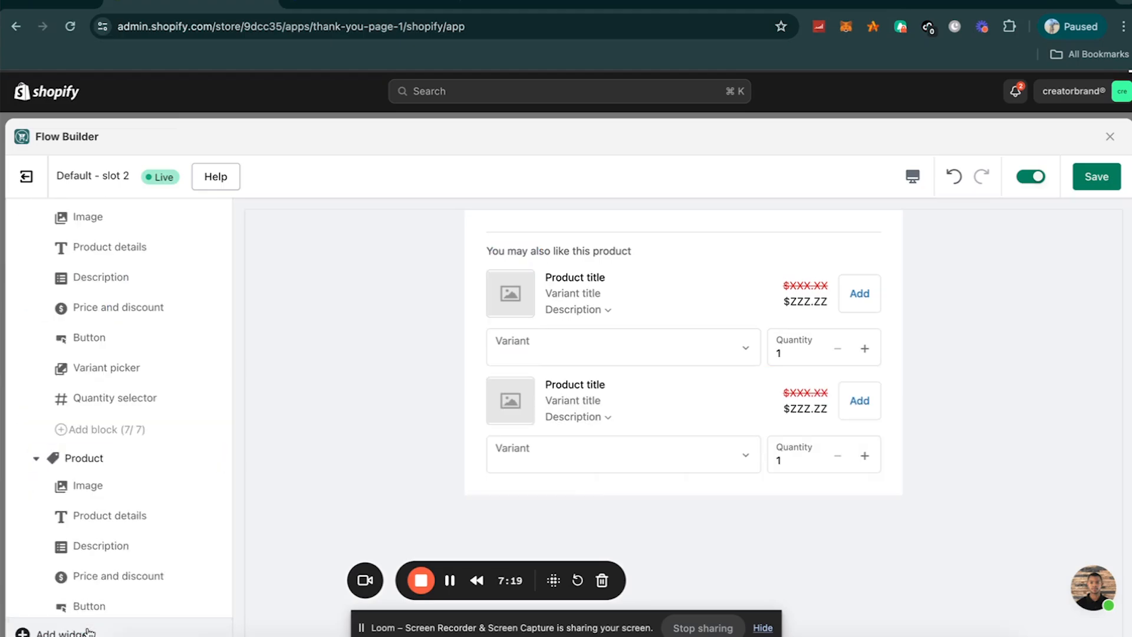
Set the second Product widget to display the specific product MMI® Buffs - [PINK]
{"action": "left_click", "coordinate": [98, 461]}
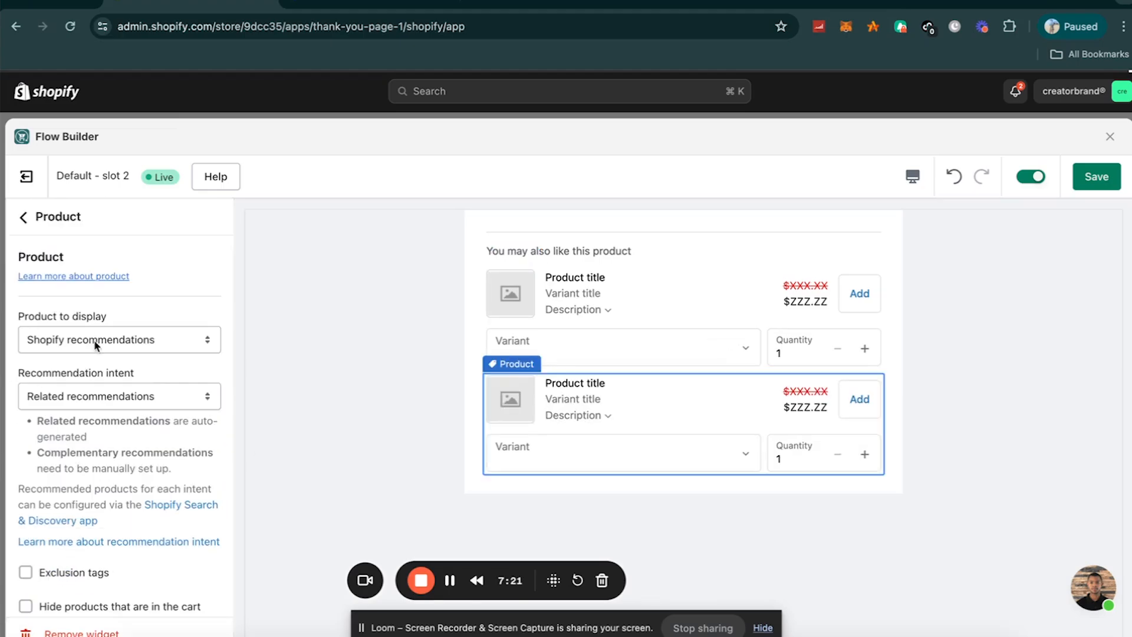
{"action": "scroll", "coordinate": [94, 345], "scroll_direction": "down", "scroll_amount": 3}
{"action": "scroll", "coordinate": [126, 380], "scroll_direction": "up", "scroll_amount": 3}
{"action": "left_click", "coordinate": [157, 339]}
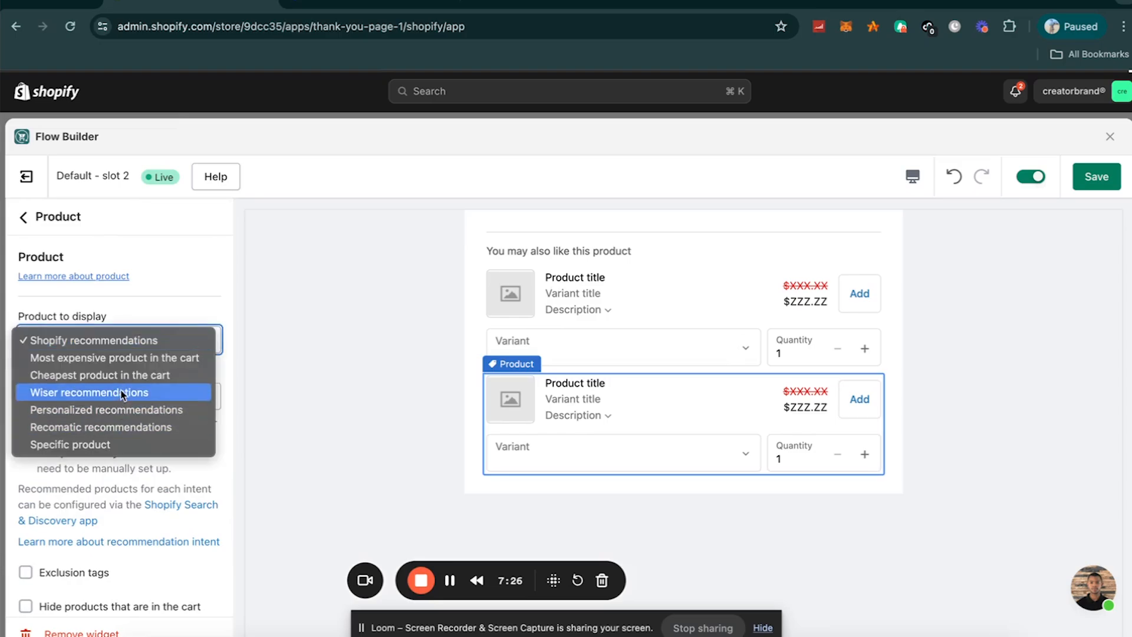
{"action": "left_click", "coordinate": [121, 445]}
{"action": "left_click", "coordinate": [178, 432]}
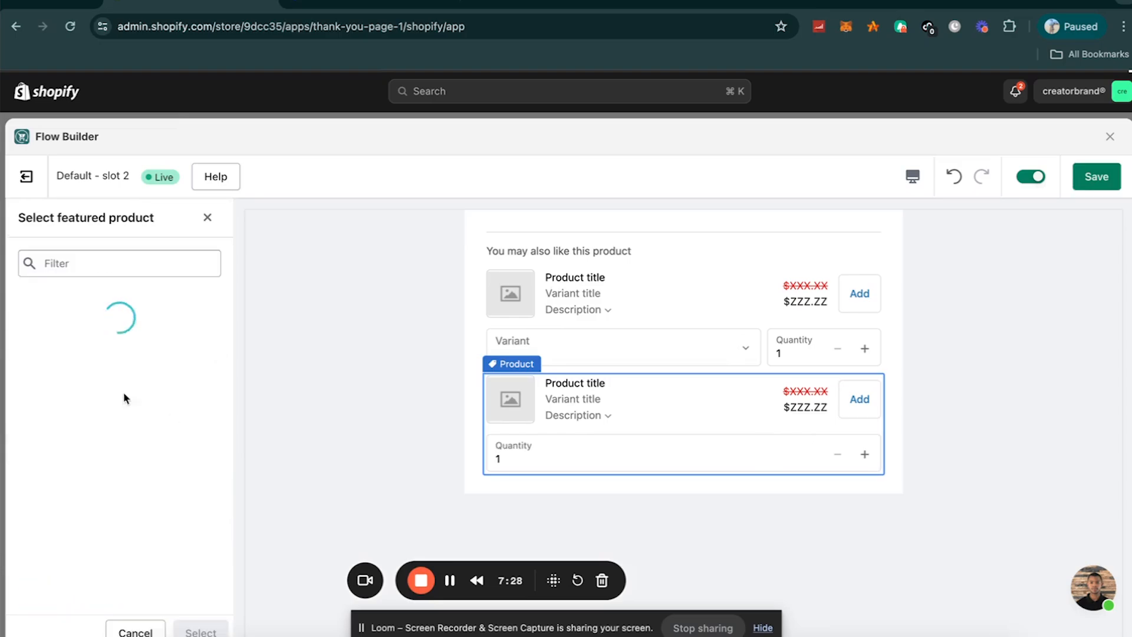
{"action": "scroll", "coordinate": [50, 463], "scroll_direction": "down", "scroll_amount": 5}
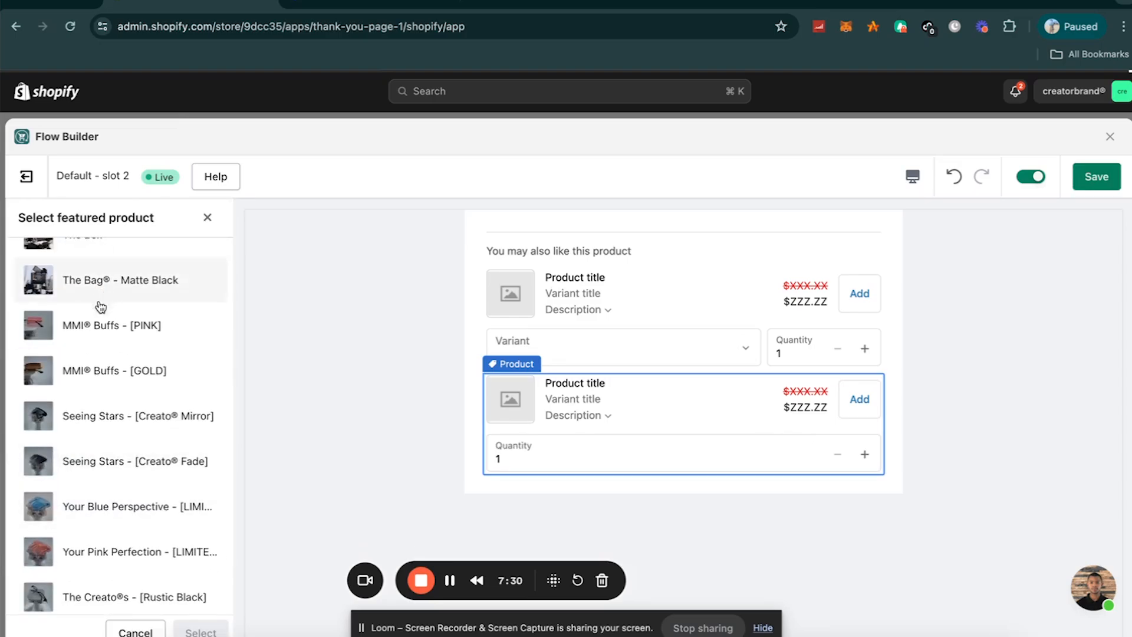
{"action": "left_click", "coordinate": [112, 325]}
{"action": "left_click", "coordinate": [198, 629]}
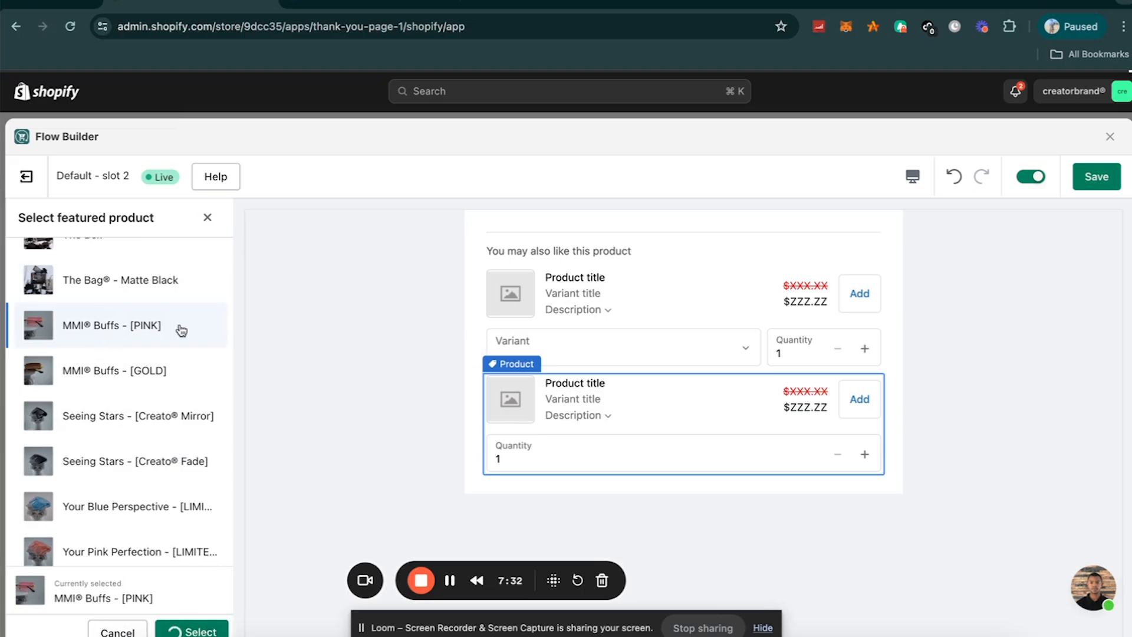
{"action": "left_click", "coordinate": [24, 218]}
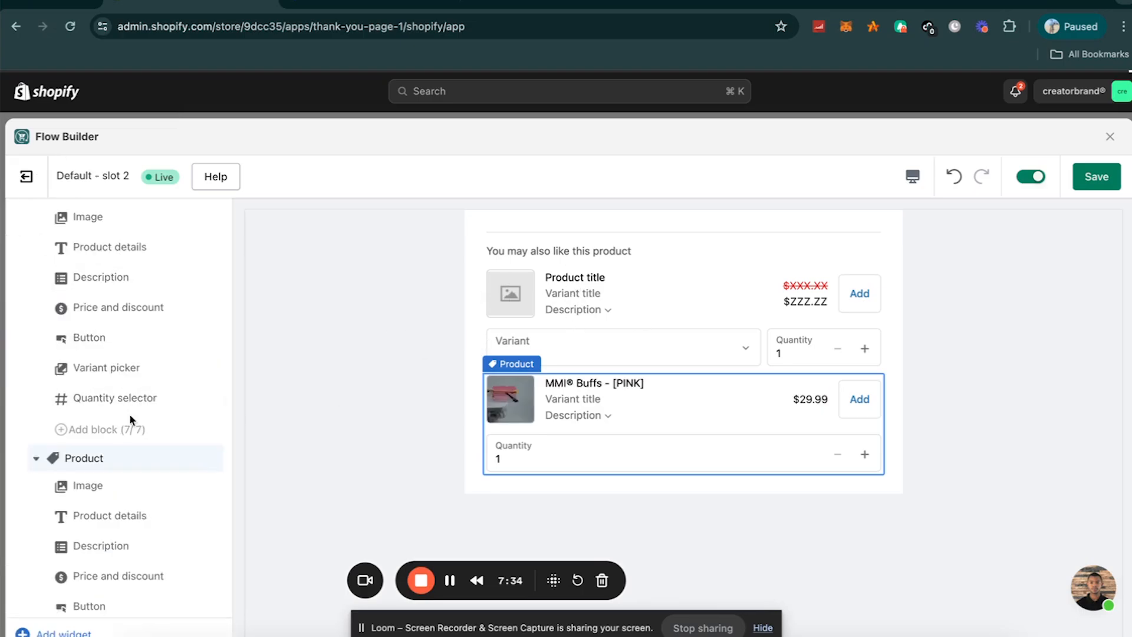
Set the first Product widget to display the specific product MMI® Buffs - [GOLD], and save the slot
{"action": "scroll", "coordinate": [134, 369], "scroll_direction": "up", "scroll_amount": 3}
{"action": "left_click", "coordinate": [131, 315]}
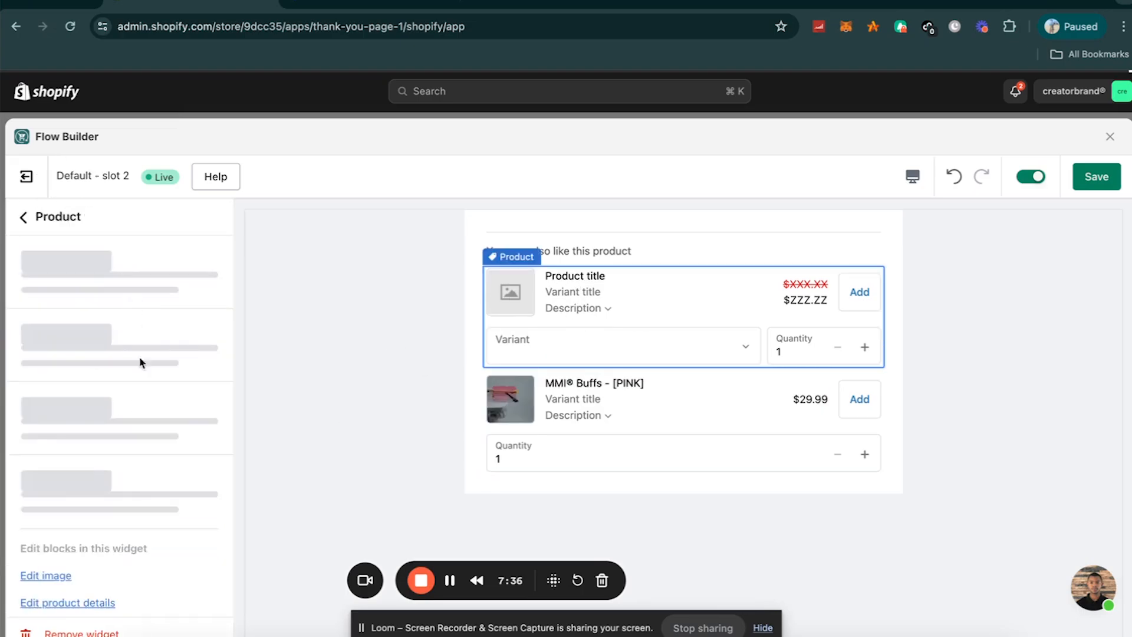
{"action": "scroll", "coordinate": [118, 325], "scroll_direction": "down", "scroll_amount": 1}
{"action": "left_click", "coordinate": [112, 272]}
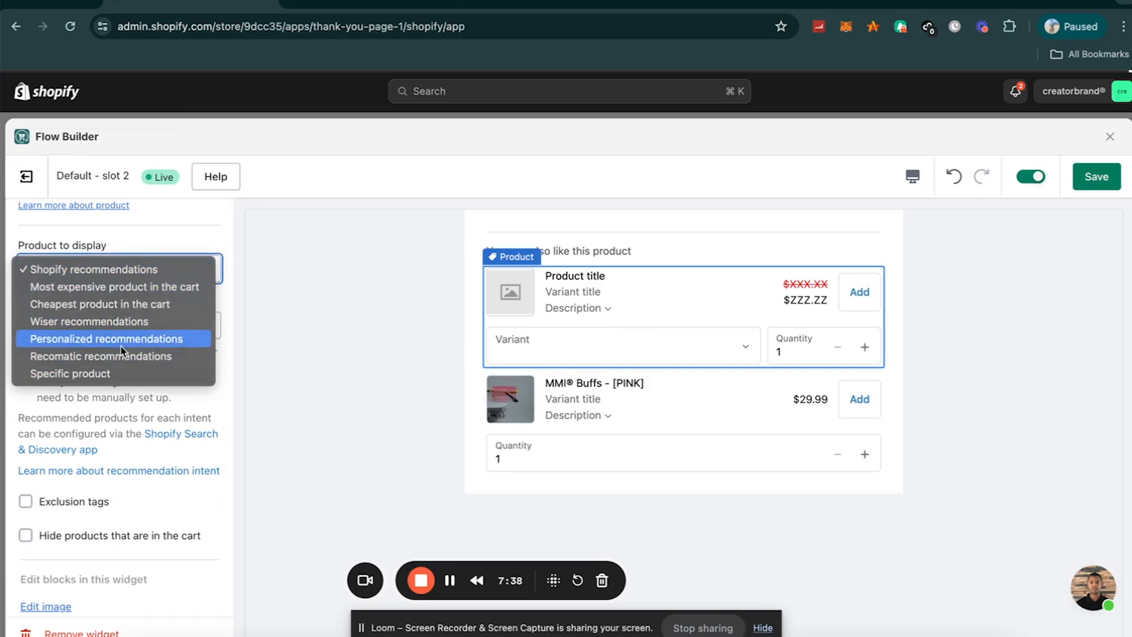
{"action": "left_click", "coordinate": [113, 372]}
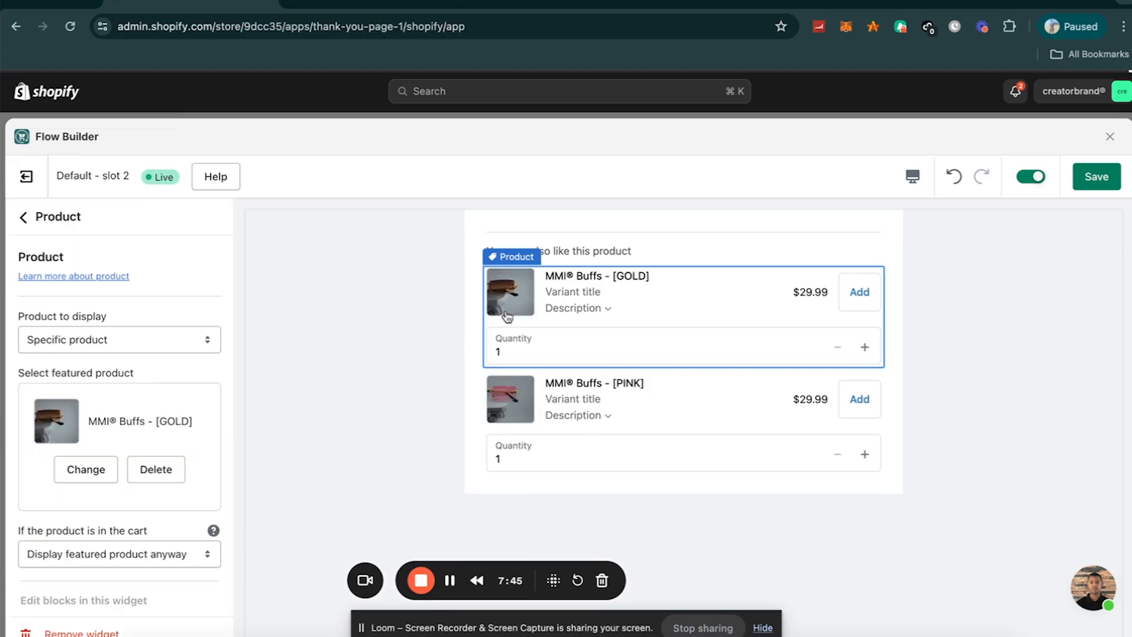
{"action": "left_click", "coordinate": [23, 216]}
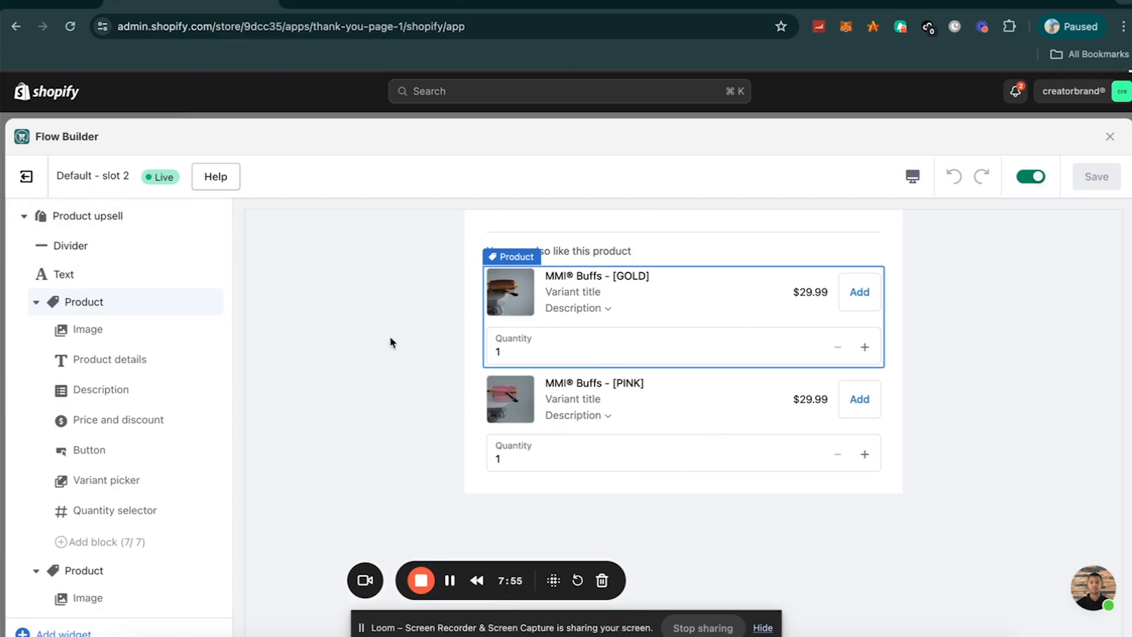
Try adding a third Product widget to the product upsell and a separate Text widget below it
{"action": "scroll", "coordinate": [108, 463], "scroll_direction": "down", "scroll_amount": 3}
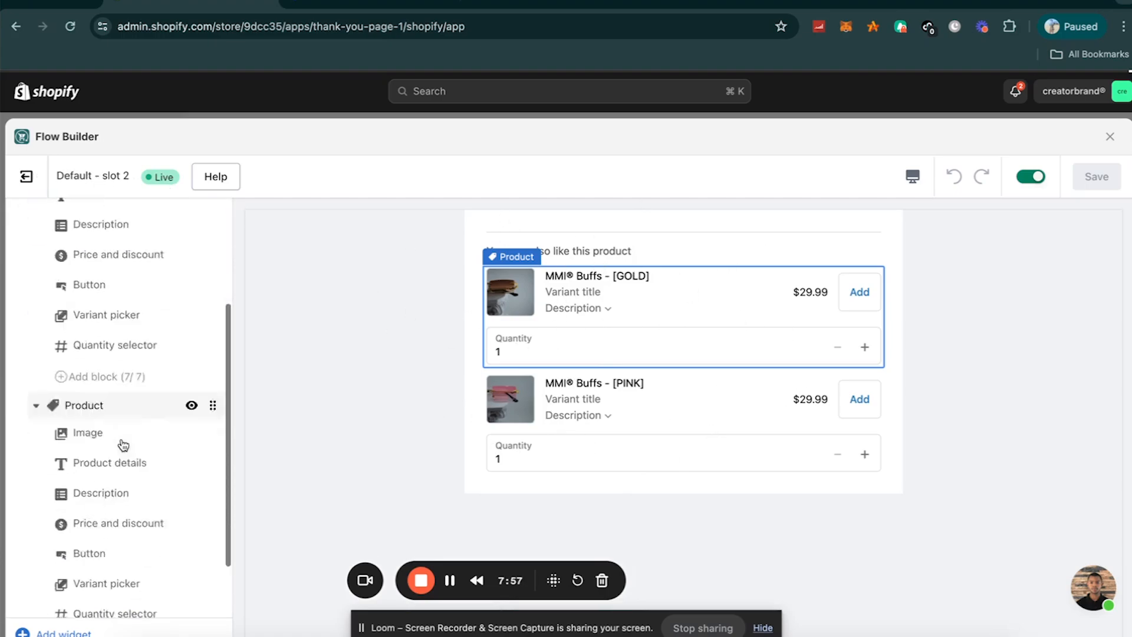
{"action": "left_click", "coordinate": [53, 633]}
{"action": "left_click", "coordinate": [75, 556]}
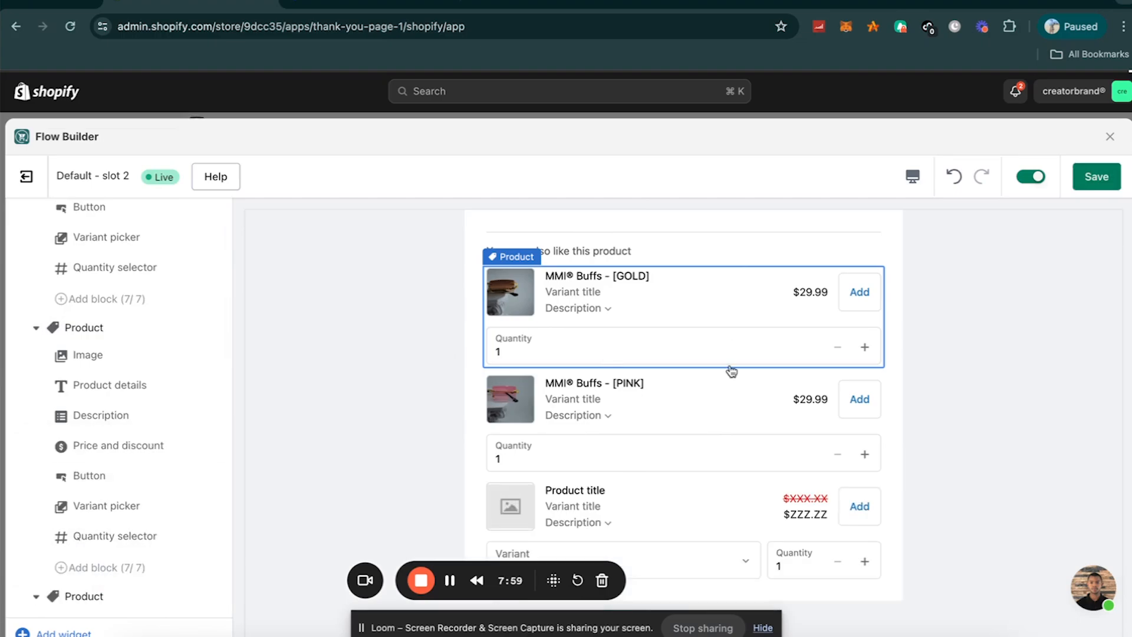
{"action": "scroll", "coordinate": [91, 607], "scroll_direction": "down", "scroll_amount": 1}
{"action": "left_click", "coordinate": [59, 632]}
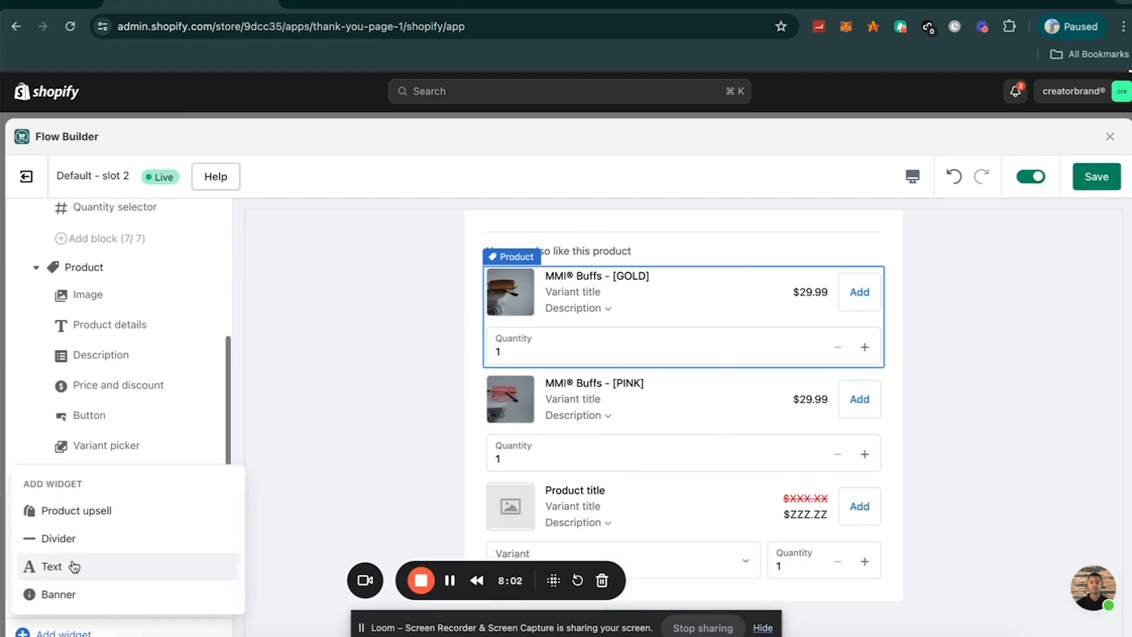
{"action": "left_click", "coordinate": [51, 566]}
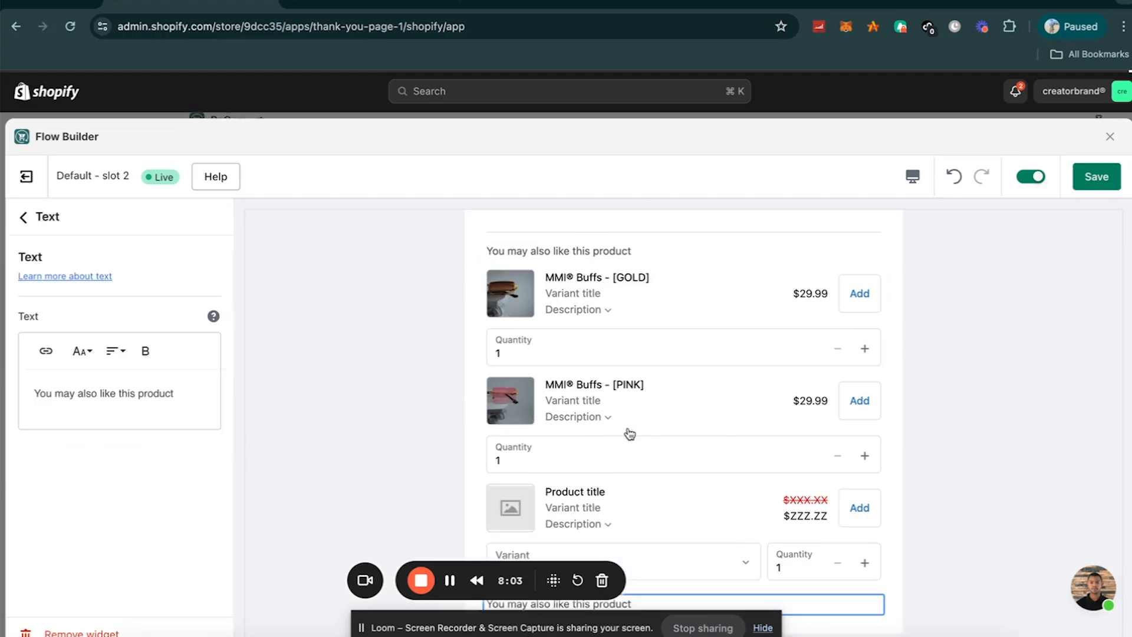
{"action": "left_click", "coordinate": [23, 217]}
{"action": "scroll", "coordinate": [95, 472], "scroll_direction": "down", "scroll_amount": 4}
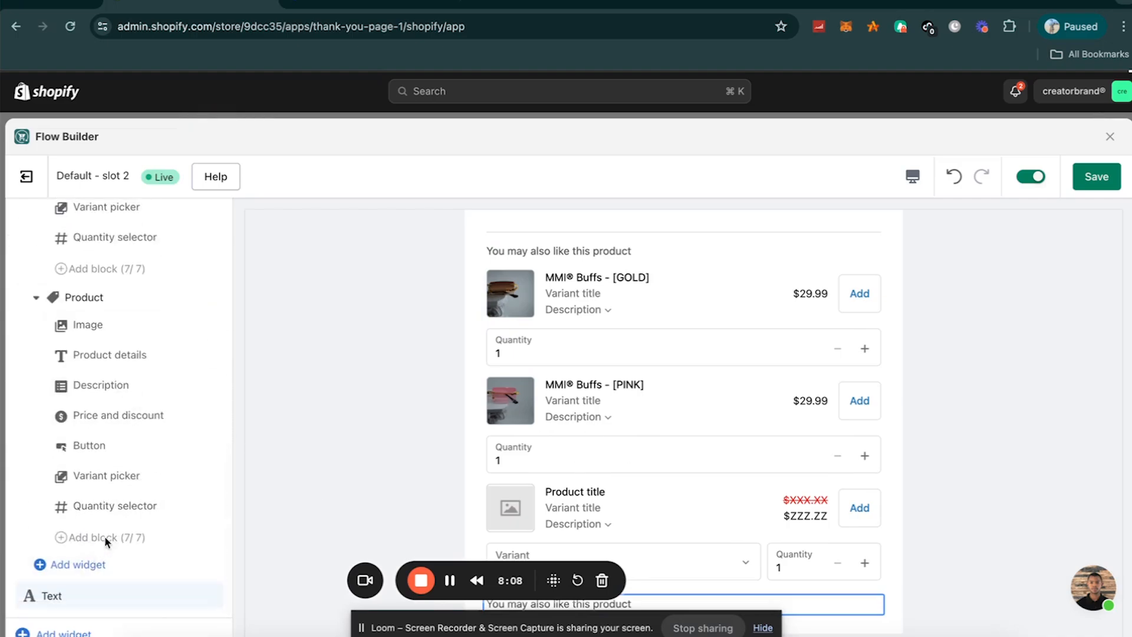
Remove the Text widget and the third Product widget from the slot
{"action": "left_click", "coordinate": [74, 602]}
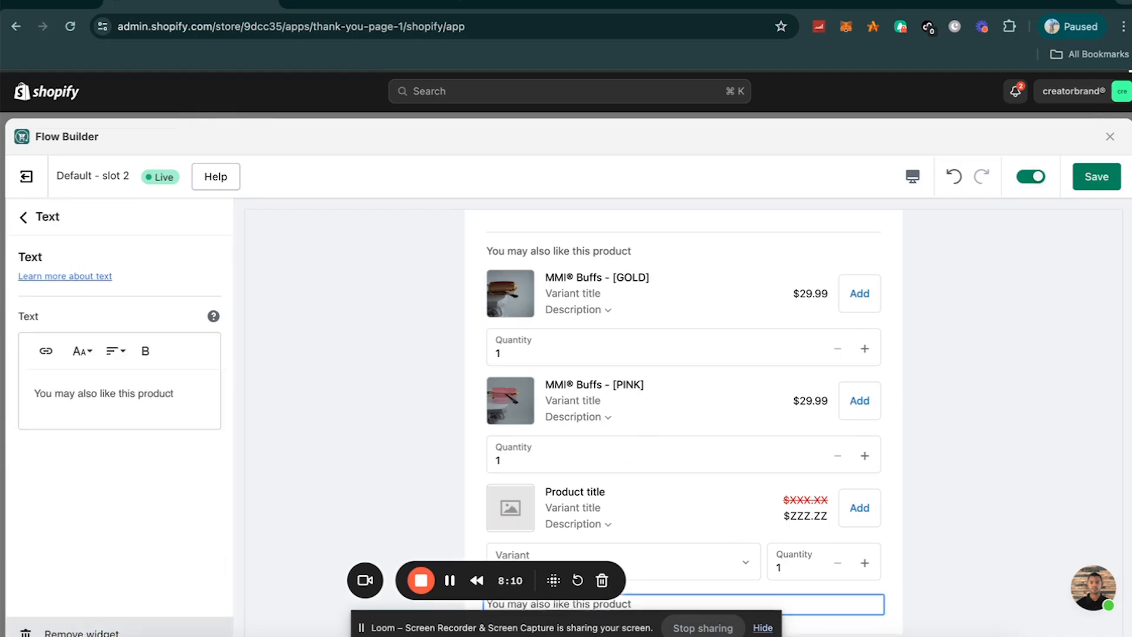
{"action": "left_click", "coordinate": [71, 630]}
{"action": "scroll", "coordinate": [93, 532], "scroll_direction": "up", "scroll_amount": 4}
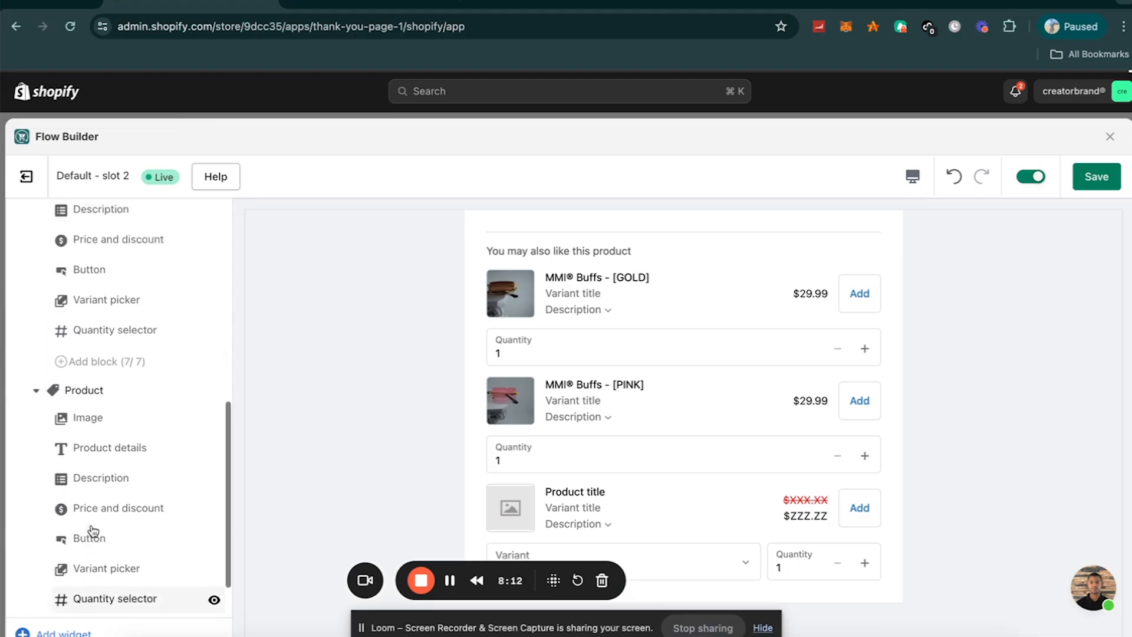
{"action": "scroll", "coordinate": [89, 531], "scroll_direction": "down", "scroll_amount": 2}
{"action": "scroll", "coordinate": [91, 531], "scroll_direction": "up", "scroll_amount": 7}
{"action": "scroll", "coordinate": [96, 534], "scroll_direction": "down", "scroll_amount": 9}
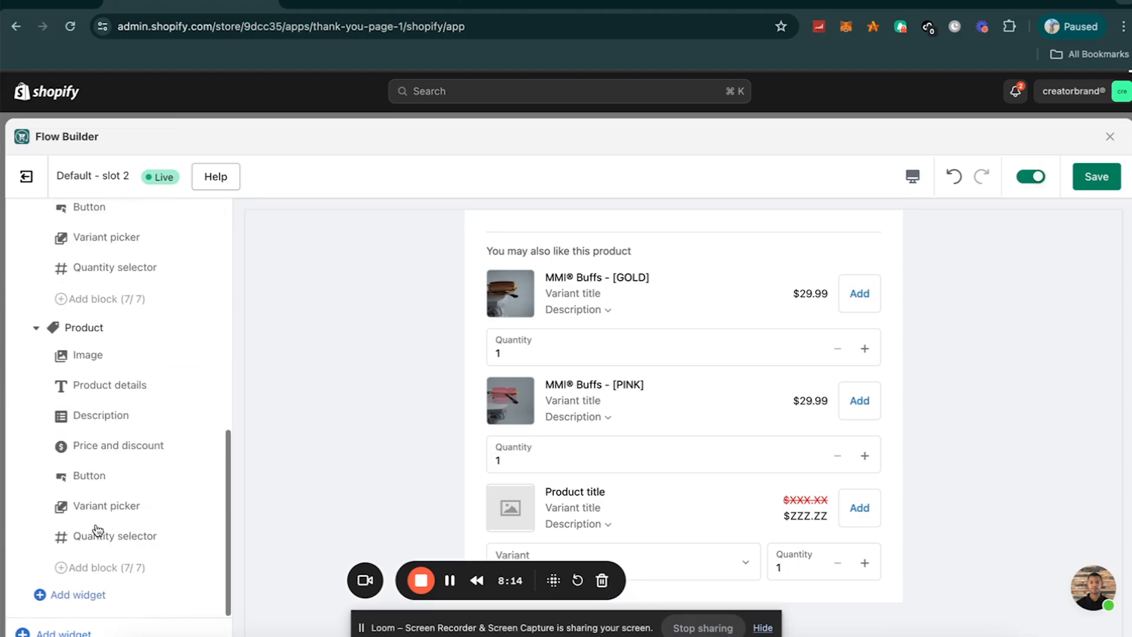
{"action": "left_click", "coordinate": [112, 345]}
{"action": "left_click", "coordinate": [87, 628]}
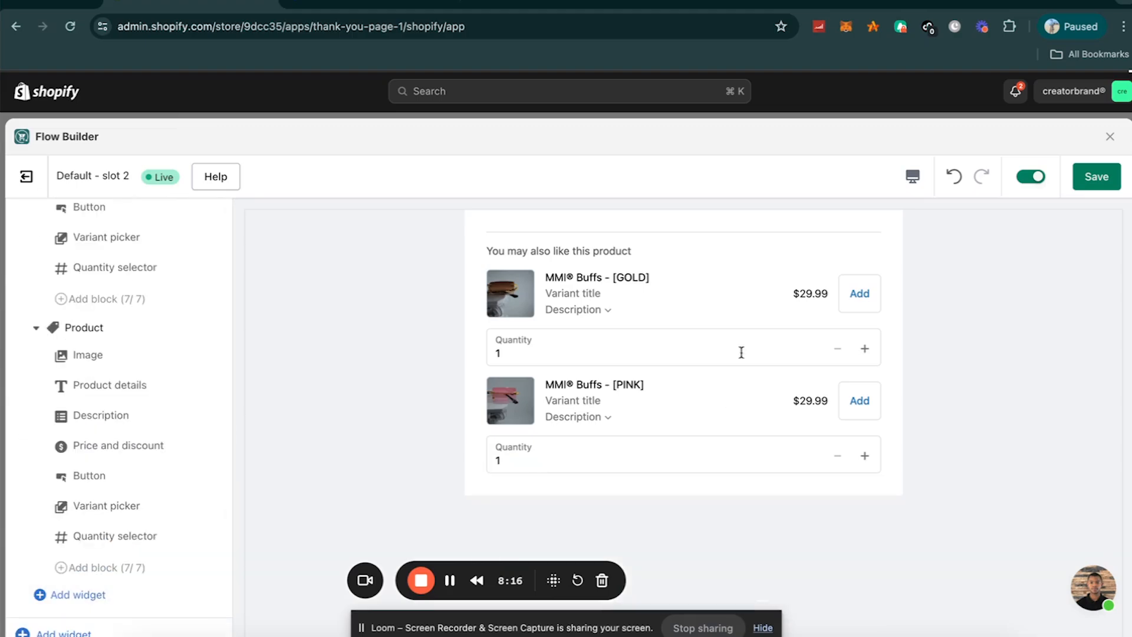
Save Default - slot 2 and close the Flow Builder
{"action": "left_click", "coordinate": [1097, 176]}
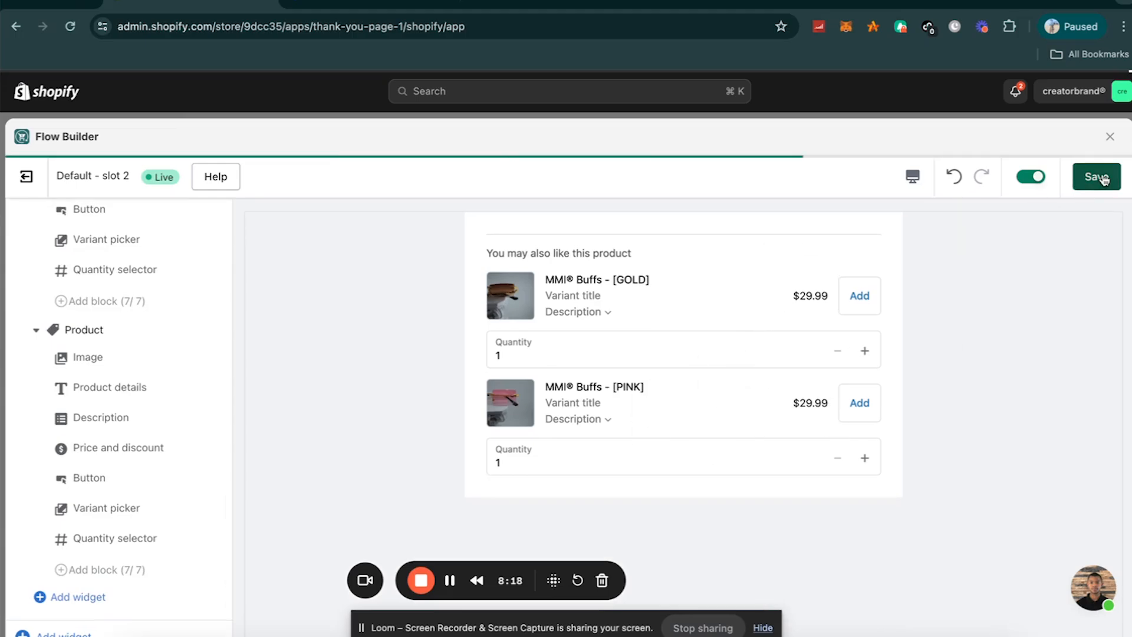
{"action": "left_click", "coordinate": [1112, 138]}
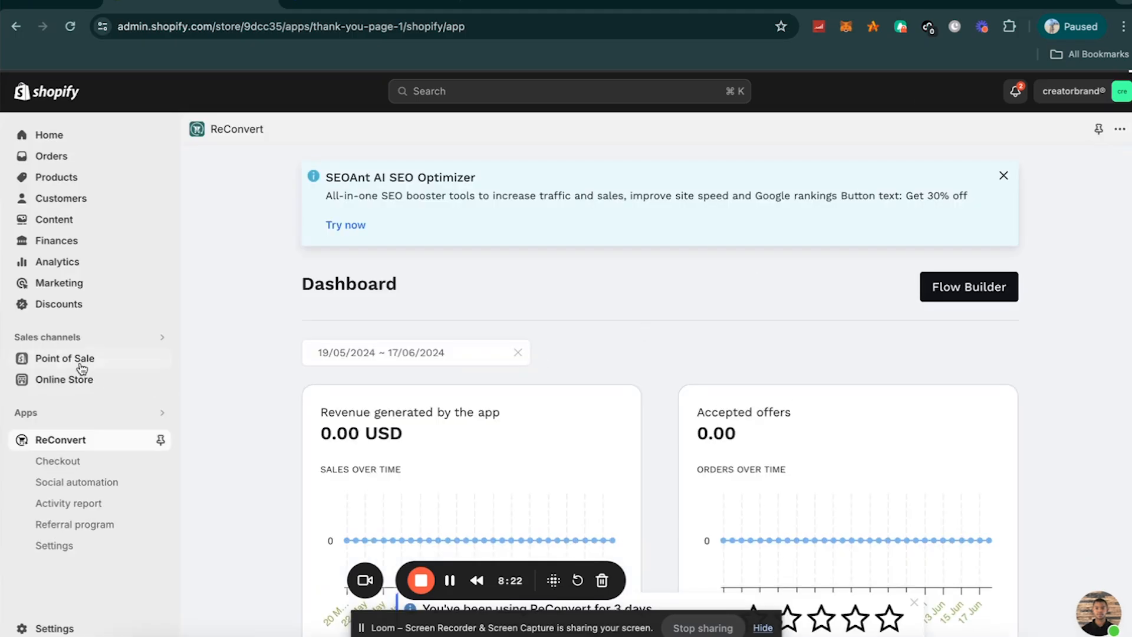
Open the Order status page in the store's checkout editor and add the ReConvert app block Order status page slot 2
{"action": "left_click", "coordinate": [55, 628]}
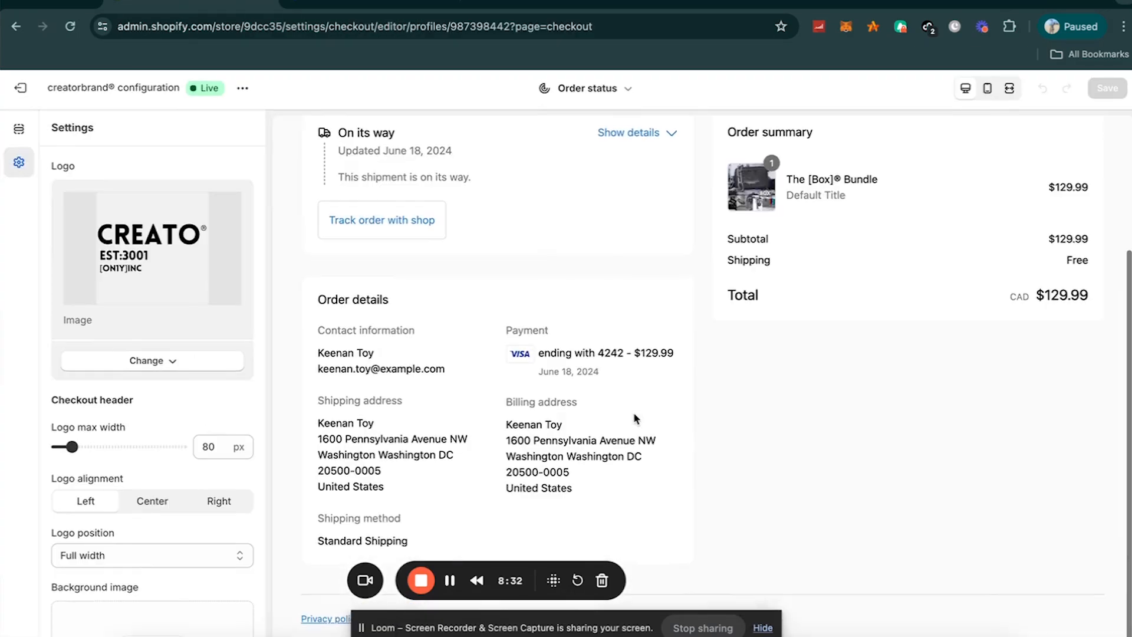
{"action": "left_click", "coordinate": [20, 131]}
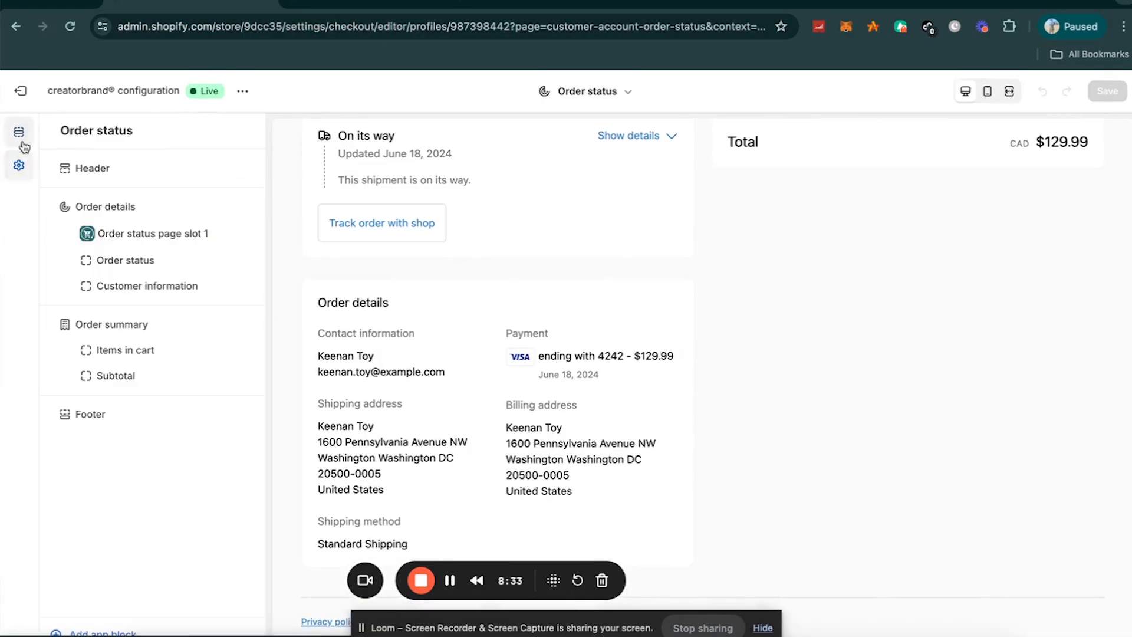
{"action": "left_click", "coordinate": [103, 632]}
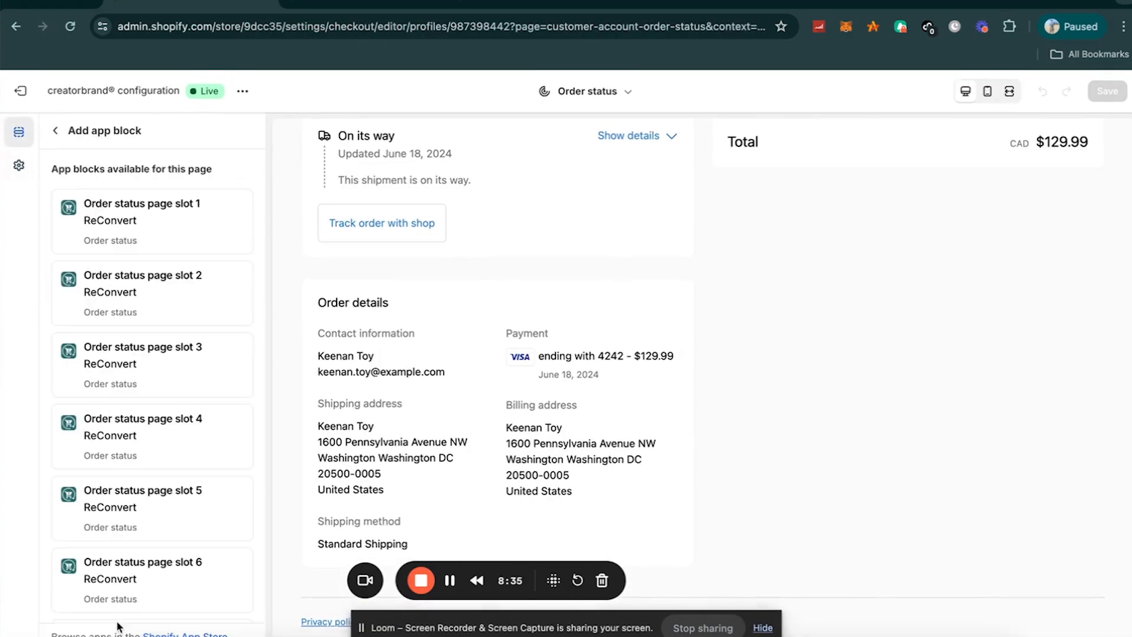
{"action": "left_click", "coordinate": [156, 307]}
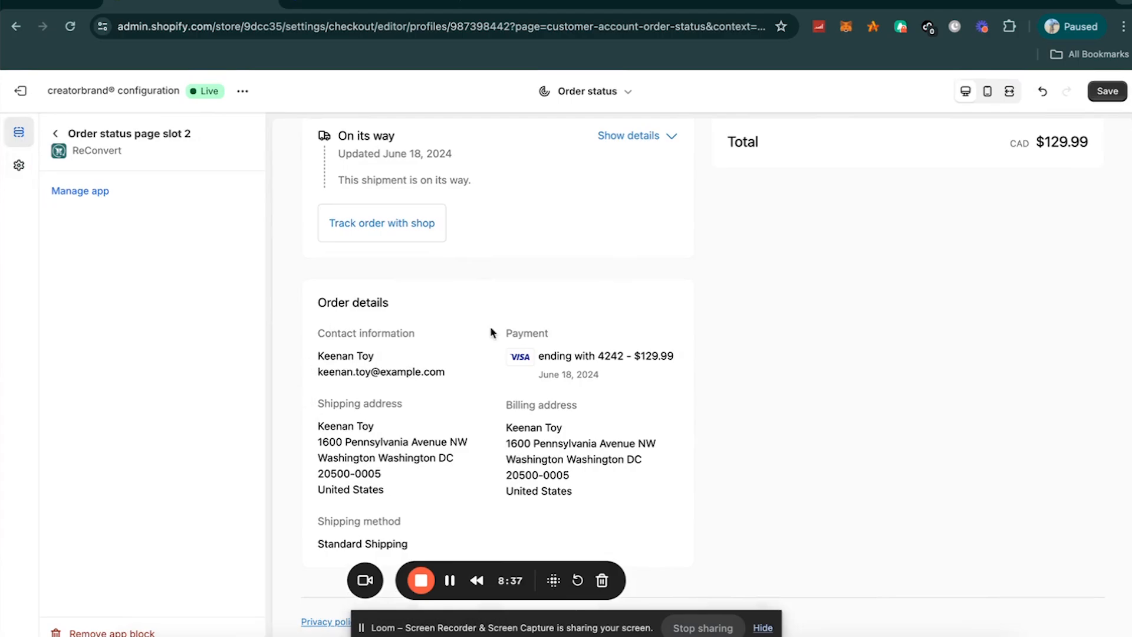
{"action": "scroll", "coordinate": [493, 333], "scroll_direction": "up", "scroll_amount": 6}
{"action": "scroll", "coordinate": [475, 401], "scroll_direction": "down", "scroll_amount": 2}
{"action": "scroll", "coordinate": [472, 401], "scroll_direction": "down", "scroll_amount": 2}
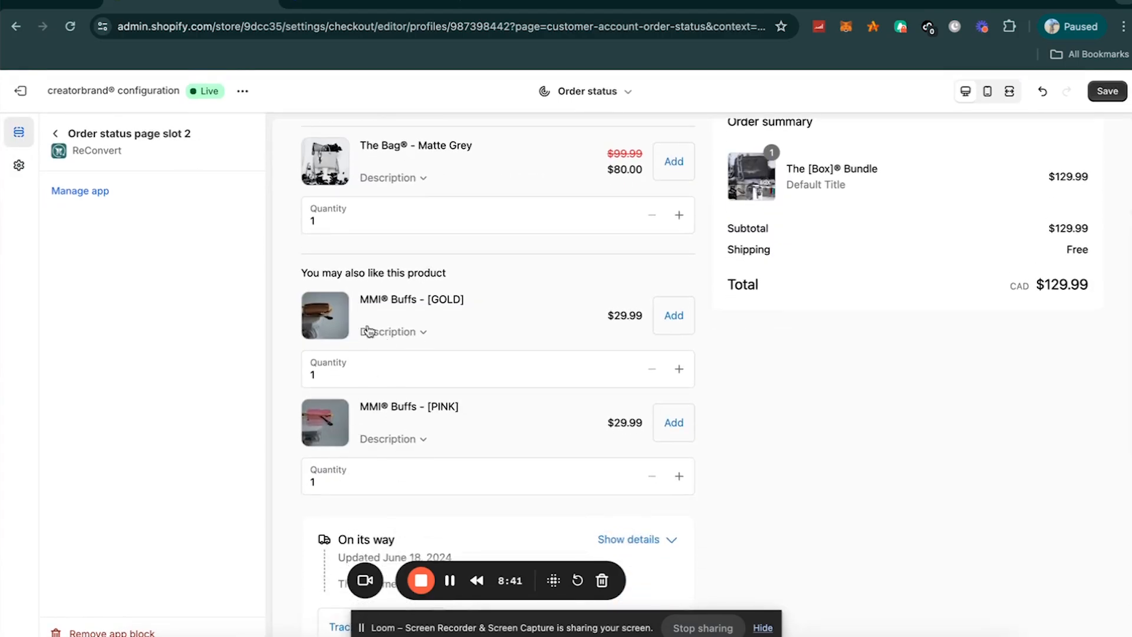
Move Order status page slot 2 between the Order status and Customer information blocks, and review the page preview from start to end
{"action": "left_click", "coordinate": [55, 133]}
{"action": "mouse_move", "coordinate": [85, 260]}
{"action": "left_mouse_down"}
{"action": "mouse_move", "coordinate": [85, 304]}
{"action": "mouse_move", "coordinate": [86, 277]}
{"action": "left_mouse_up"}
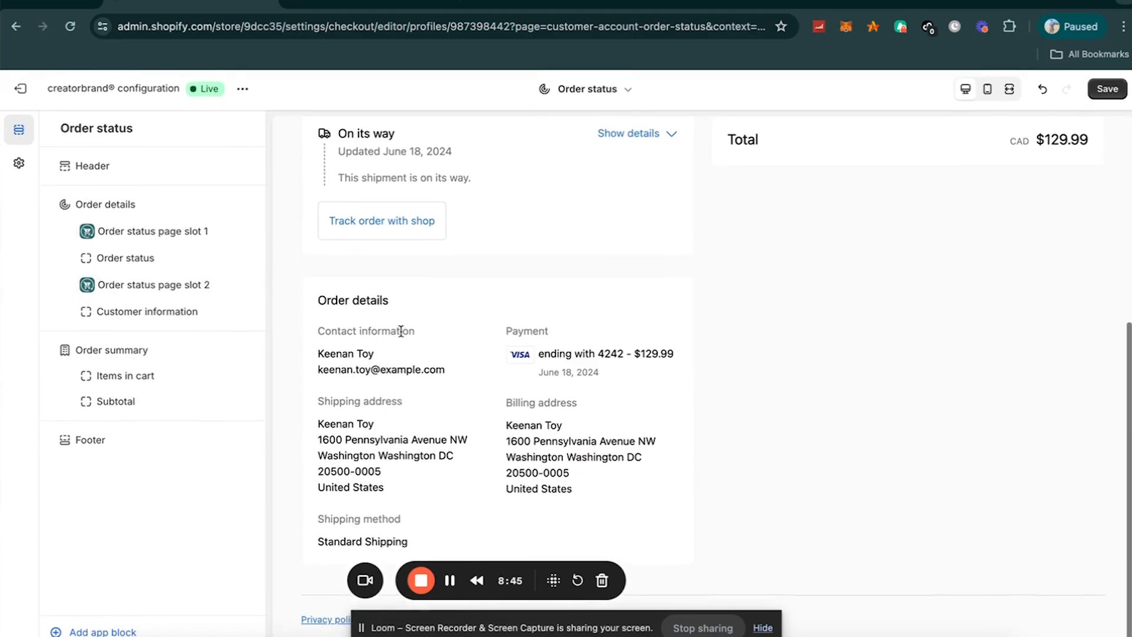
{"action": "scroll", "coordinate": [356, 358], "scroll_direction": "down", "scroll_amount": 2}
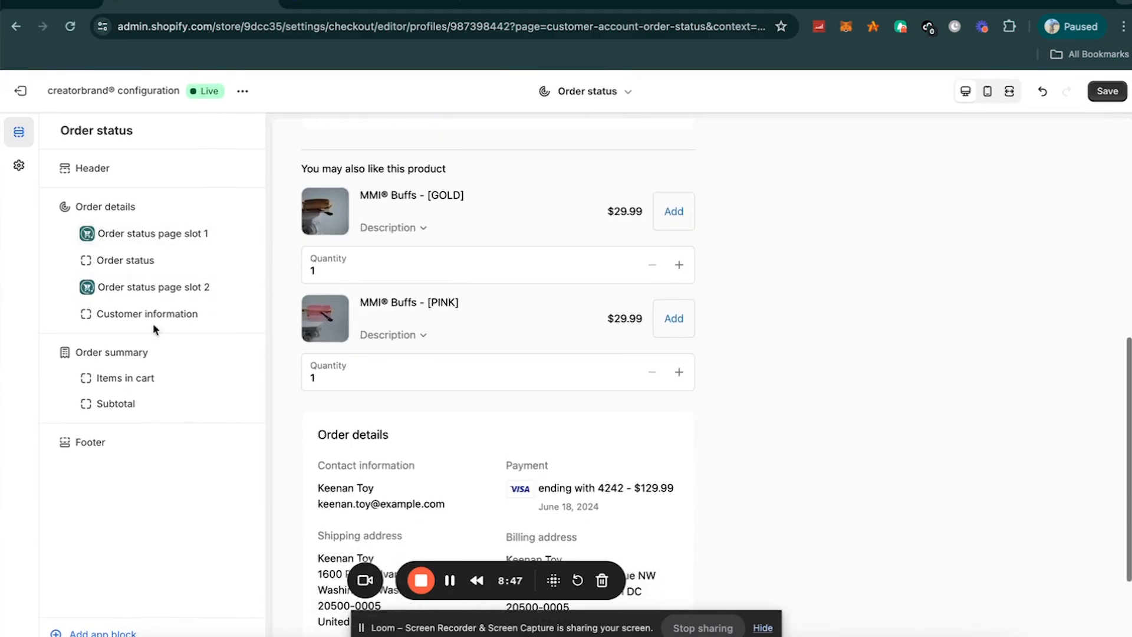
{"action": "scroll", "coordinate": [487, 301], "scroll_direction": "up", "scroll_amount": 5}
{"action": "scroll", "coordinate": [487, 301], "scroll_direction": "down", "scroll_amount": 7}
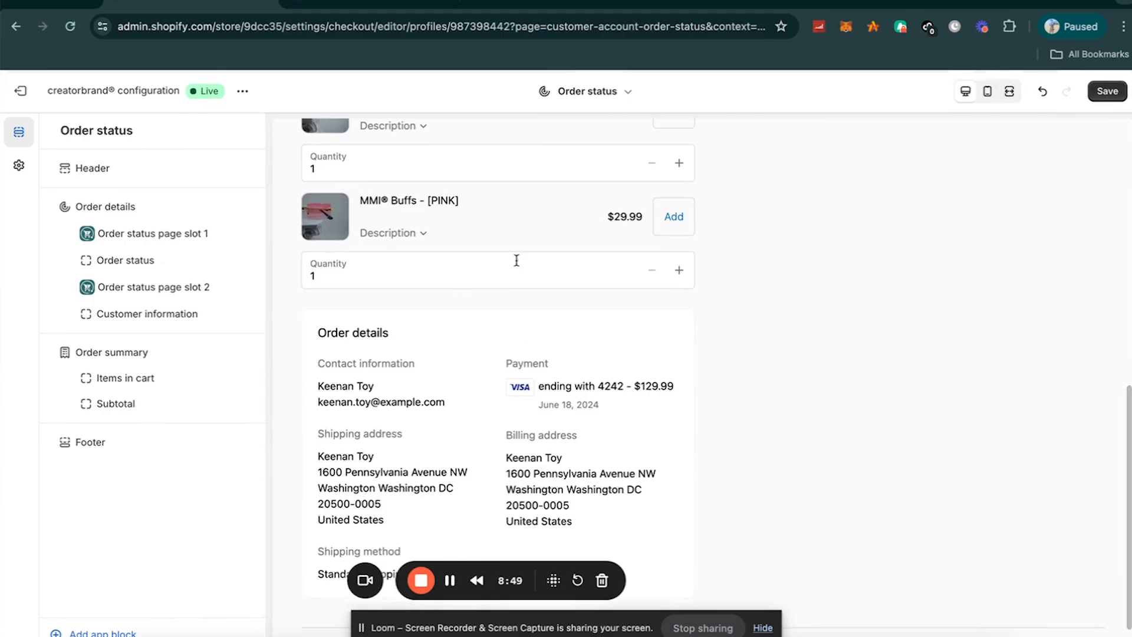
{"action": "scroll", "coordinate": [517, 260], "scroll_direction": "up", "scroll_amount": 10}
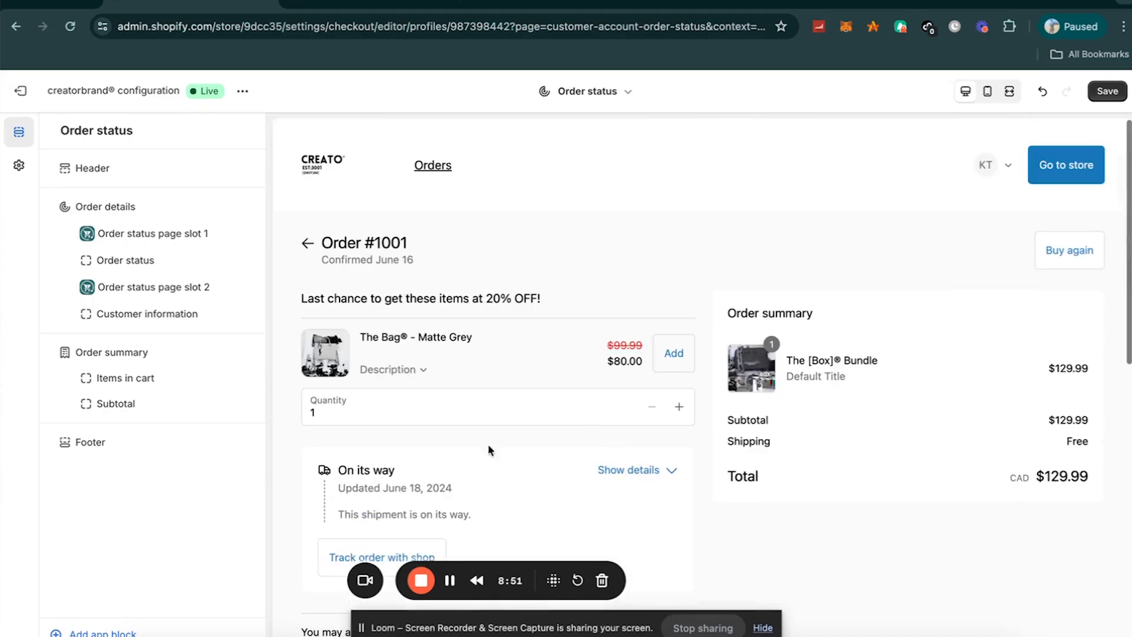
{"action": "scroll", "coordinate": [544, 341], "scroll_direction": "down", "scroll_amount": 8}
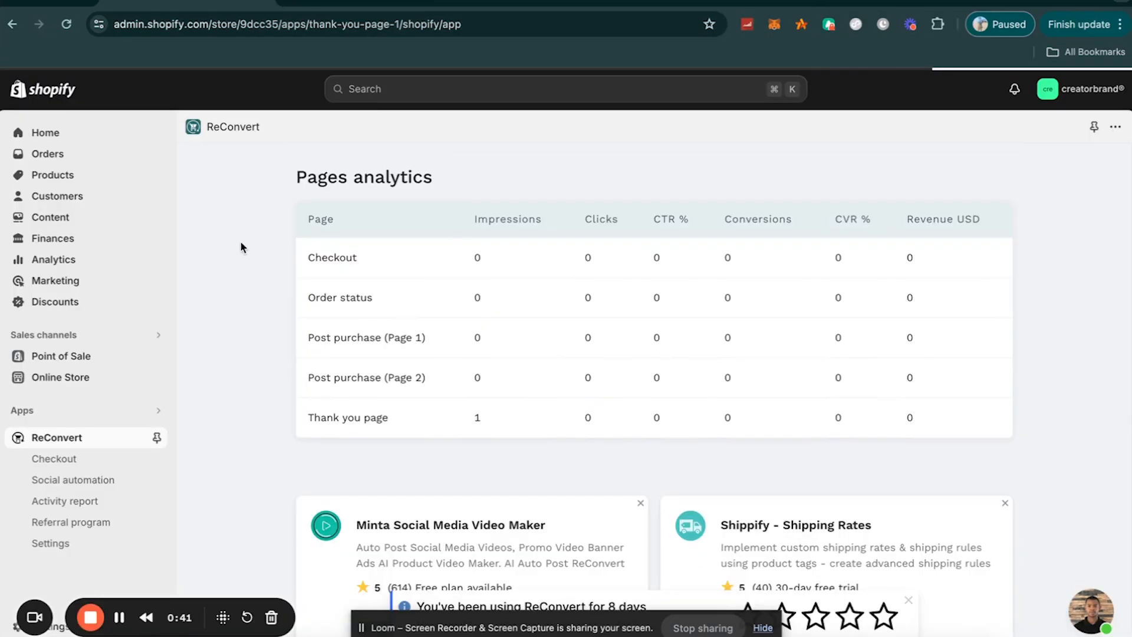
Look over the ReConvert dashboard, including its Pages analytics table and the recommended partner apps
{"action": "scroll", "coordinate": [241, 246], "scroll_direction": "down", "scroll_amount": 4}
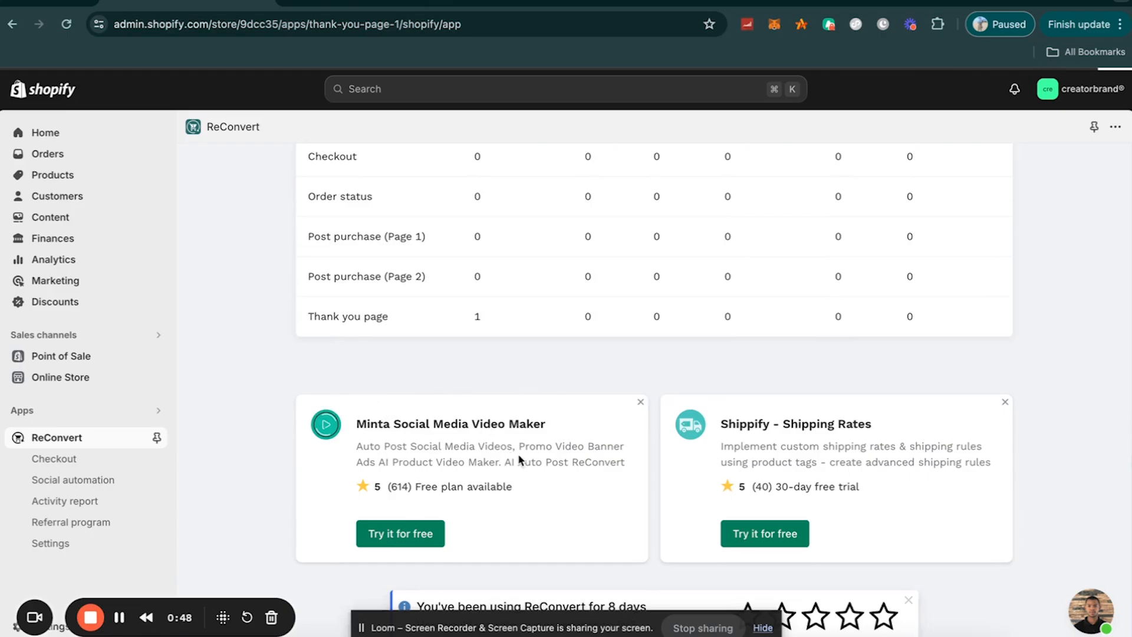
{"action": "key", "text": "super+bracketleft"}
{"action": "key", "text": "super+bracketright"}
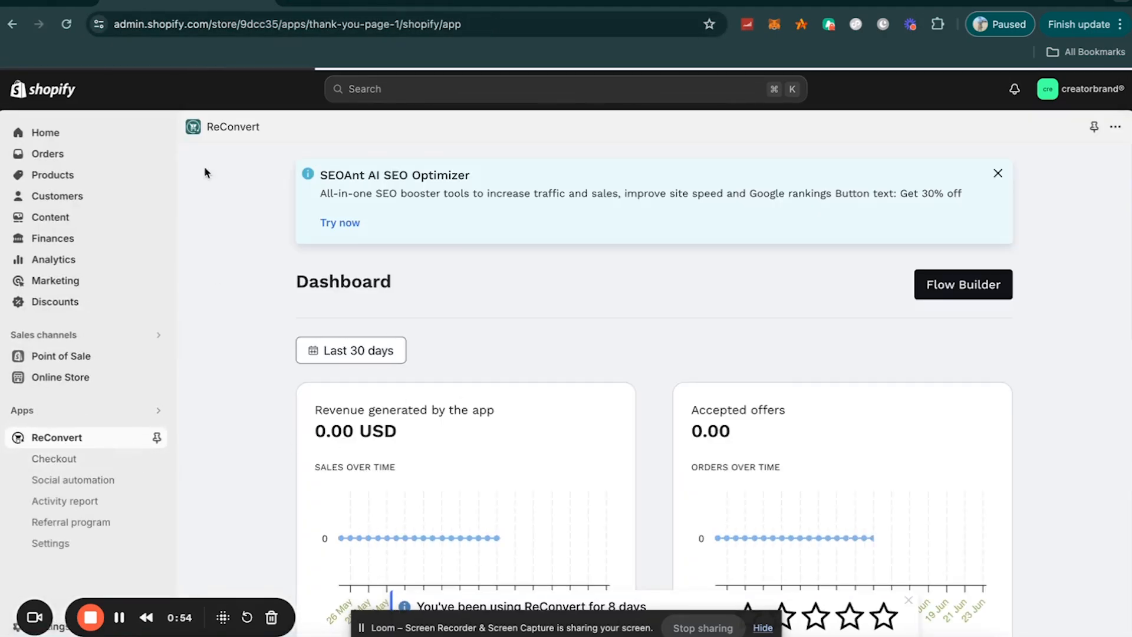
{"action": "scroll", "coordinate": [272, 322], "scroll_direction": "down", "scroll_amount": 2}
{"action": "scroll", "coordinate": [413, 330], "scroll_direction": "down", "scroll_amount": 7}
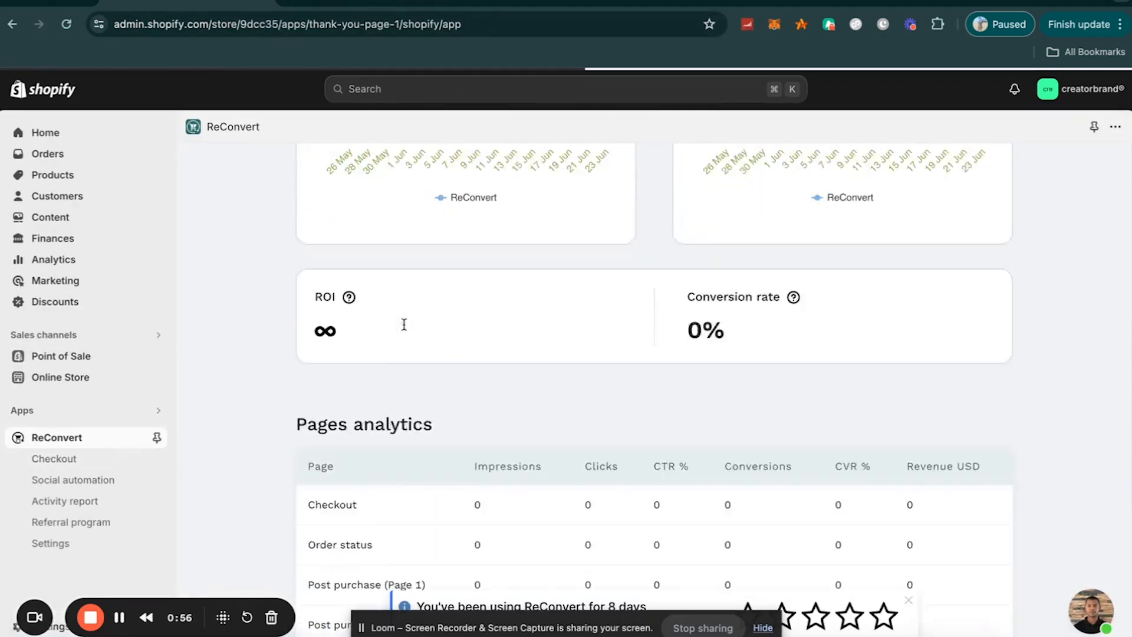
{"action": "scroll", "coordinate": [404, 324], "scroll_direction": "down", "scroll_amount": 6}
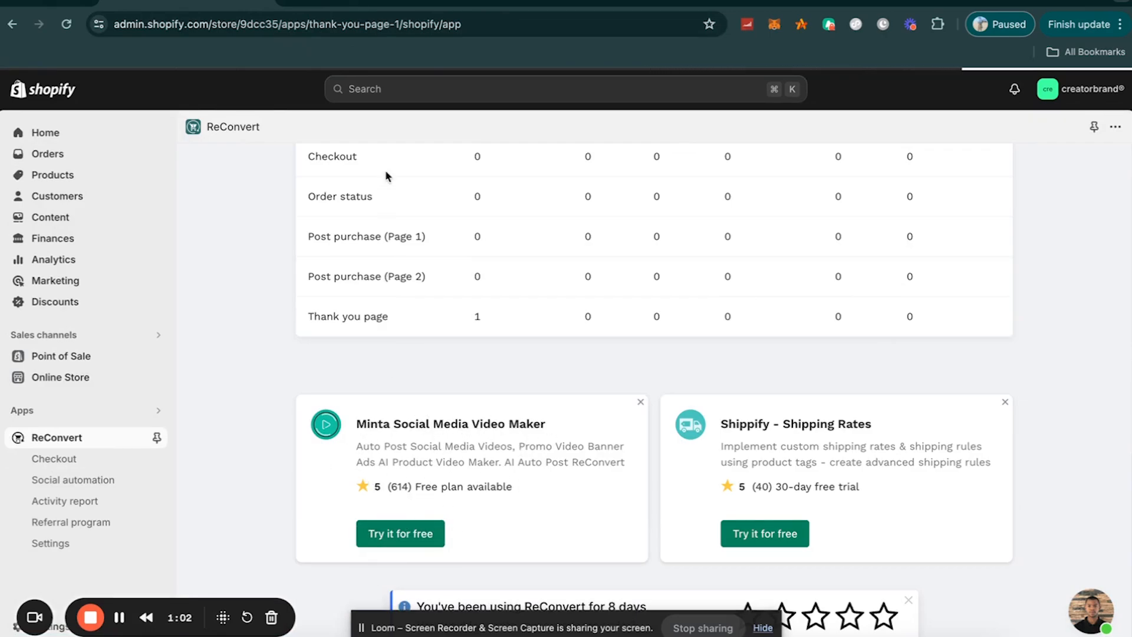
Open the Shopify App Store from the admin's recommended apps list and hide the screen-sharing notice
{"action": "left_click", "coordinate": [375, 94]}
{"action": "left_click", "coordinate": [346, 121]}
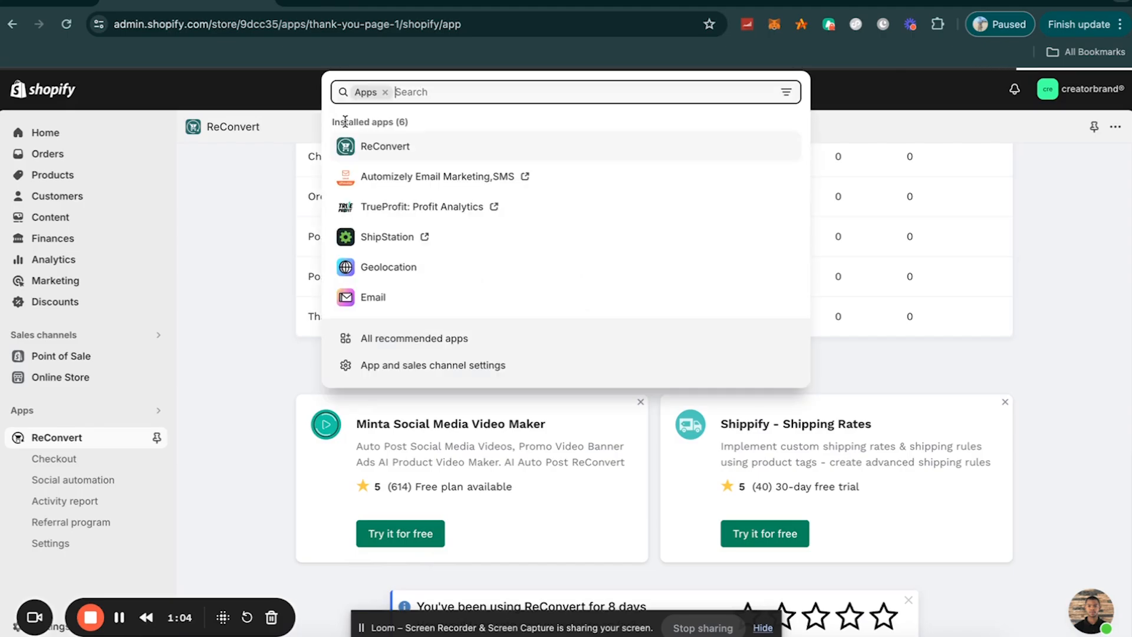
{"action": "left_click", "coordinate": [440, 339]}
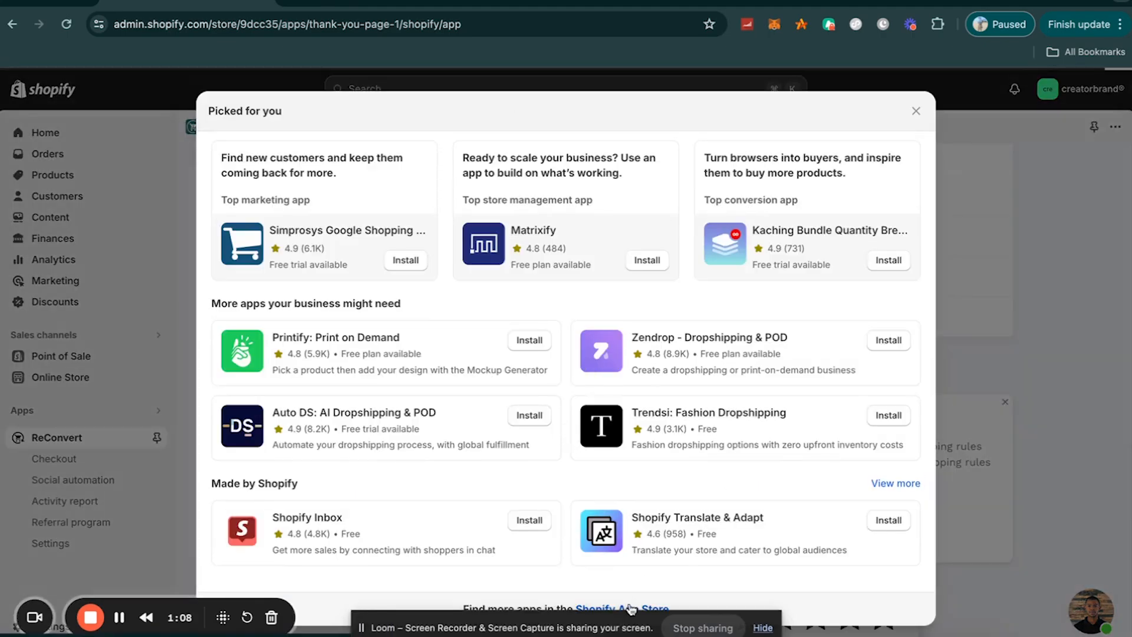
{"action": "left_click", "coordinate": [630, 607]}
{"action": "left_click", "coordinate": [762, 628]}
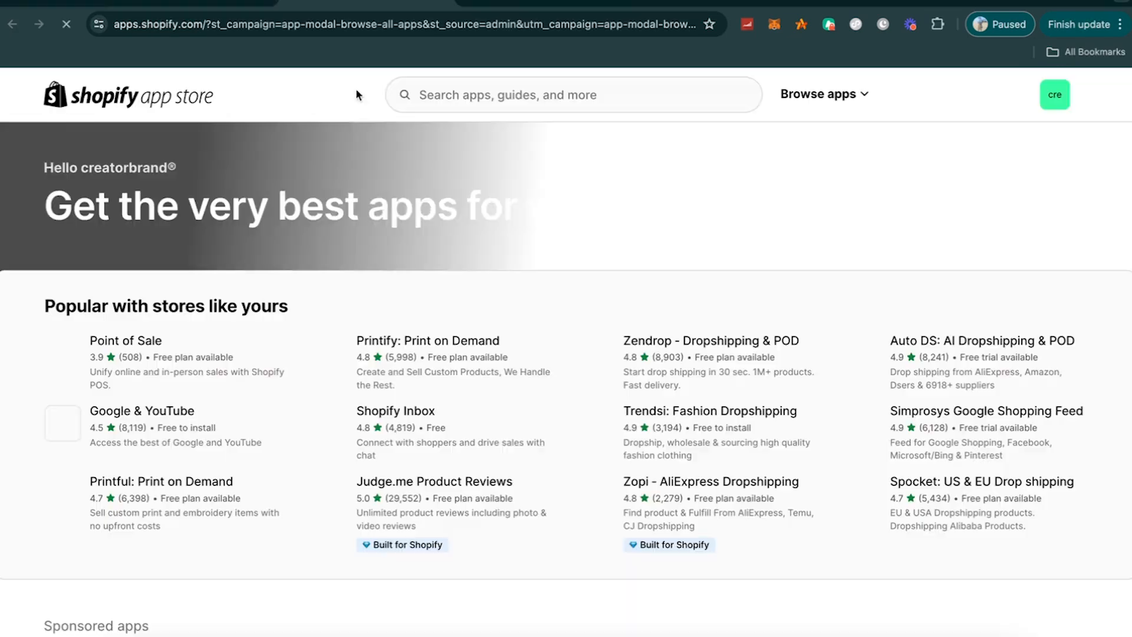
Search the Shopify App Store for minta and install Minta Automated Social Videos on the store
{"action": "left_click", "coordinate": [416, 94]}
{"action": "type", "text": "minta"}
{"action": "key", "text": "Return"}
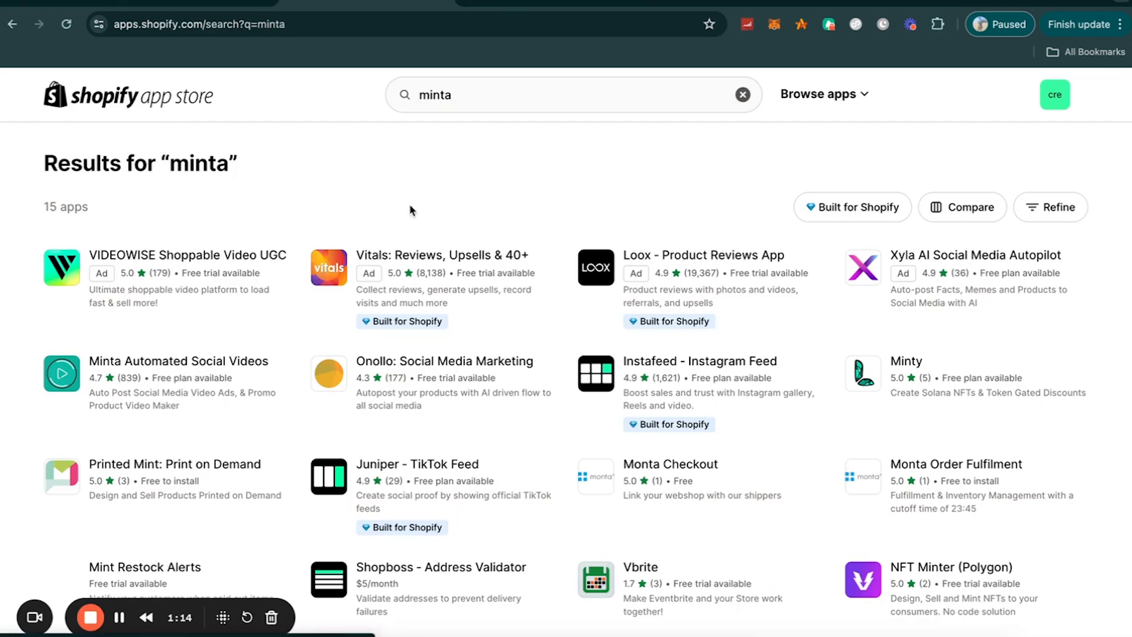
{"action": "left_click", "coordinate": [162, 363]}
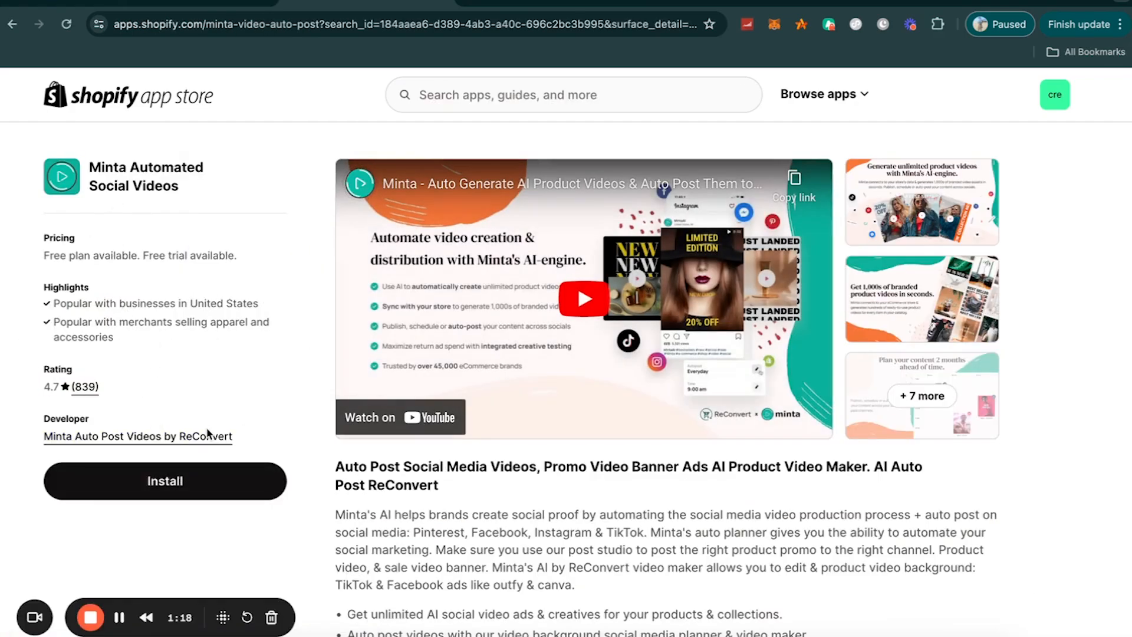
{"action": "left_click", "coordinate": [158, 488]}
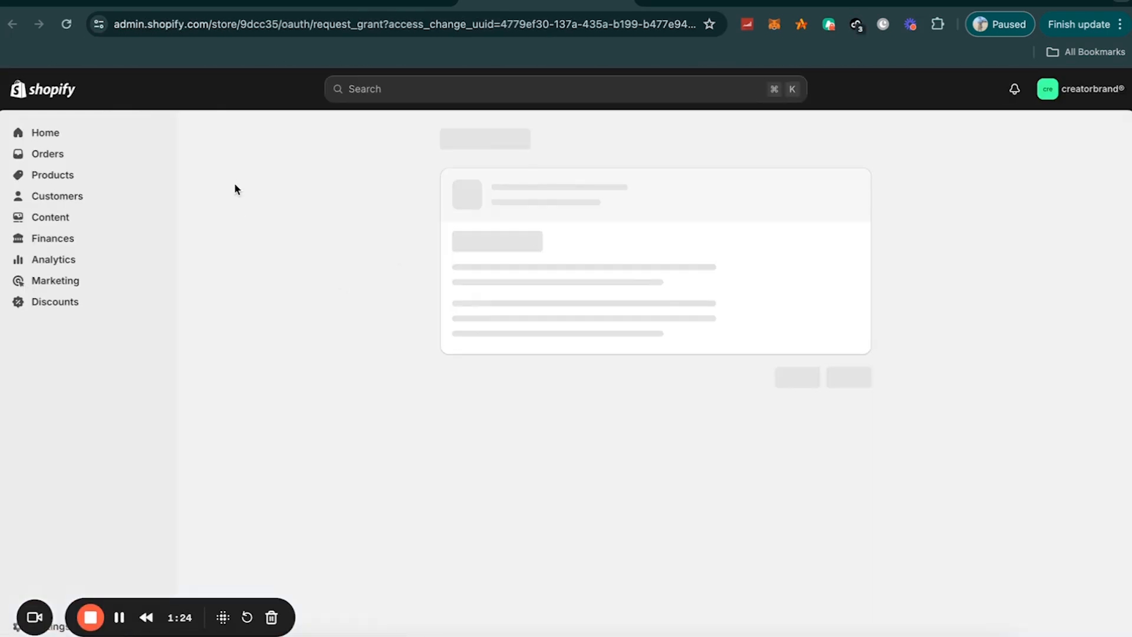
{"action": "left_click", "coordinate": [850, 422]}
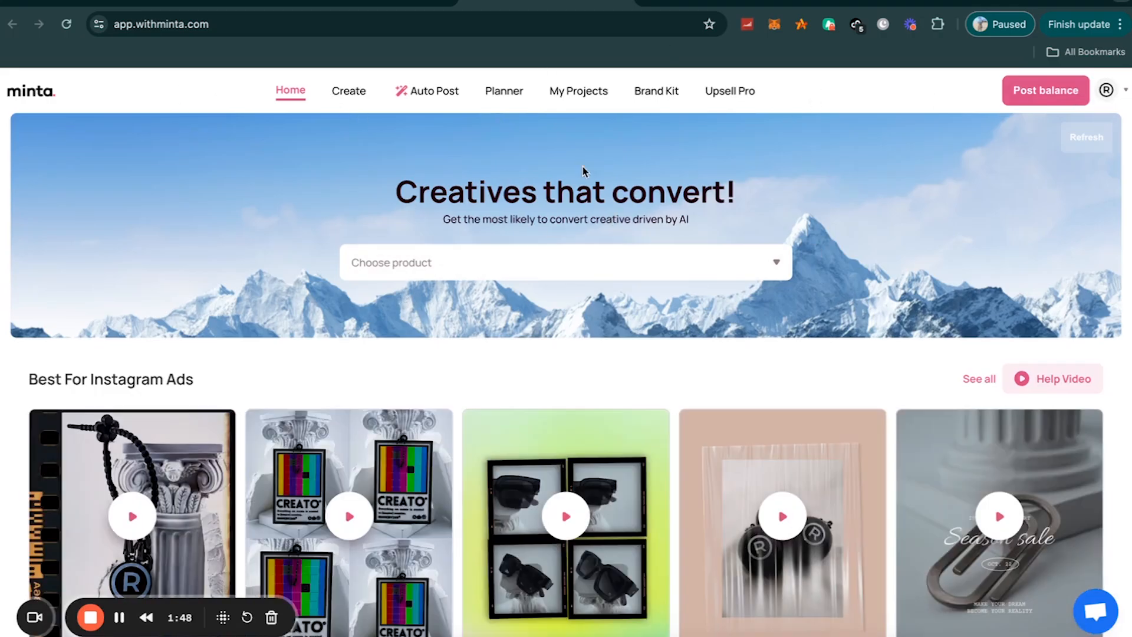
Browse the Minta home page's generated product creatives for Instagram ads and Pinterest
{"action": "scroll", "coordinate": [555, 356], "scroll_direction": "down", "scroll_amount": 1}
{"action": "scroll", "coordinate": [555, 357], "scroll_direction": "up", "scroll_amount": 1}
{"action": "scroll", "coordinate": [497, 299], "scroll_direction": "down", "scroll_amount": 7}
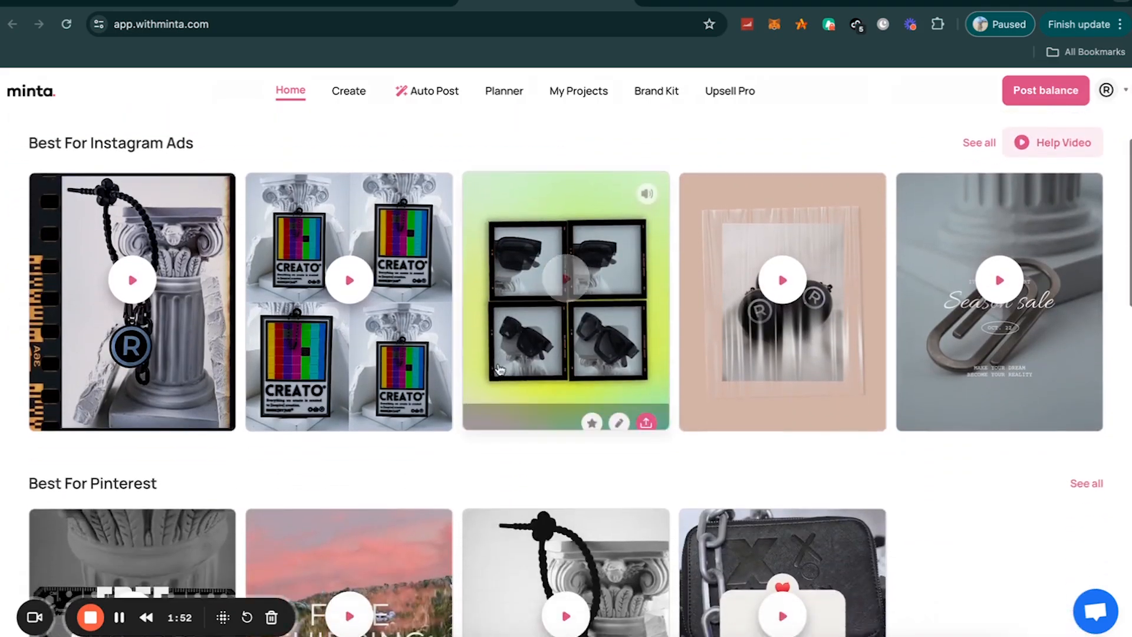
{"action": "scroll", "coordinate": [497, 299], "scroll_direction": "up", "scroll_amount": 5}
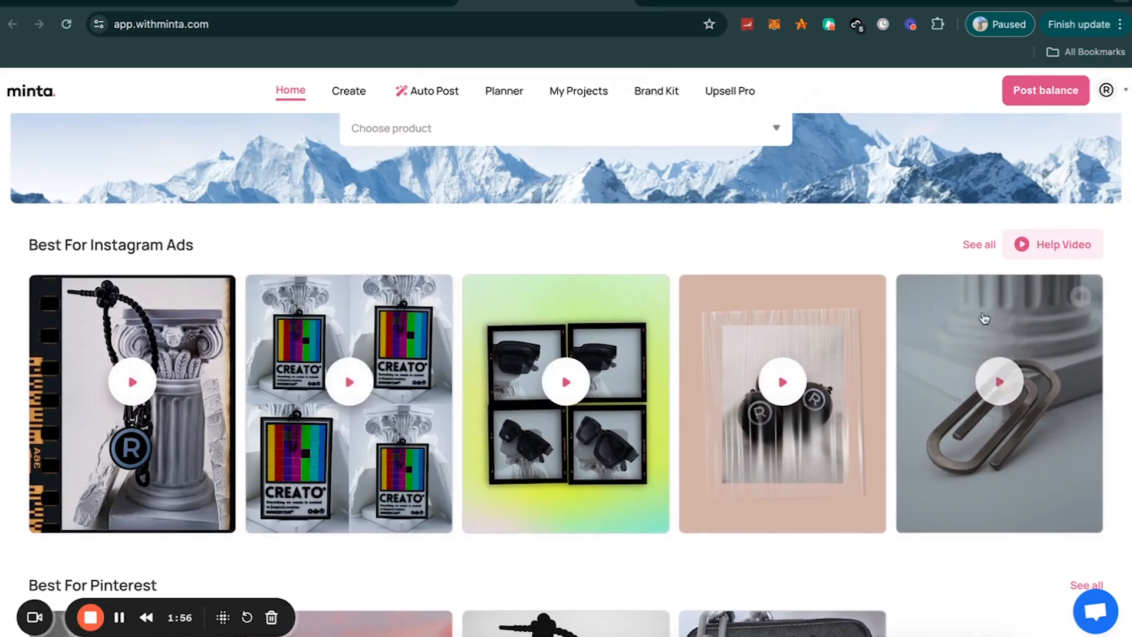
{"action": "left_click", "coordinate": [1106, 92]}
{"action": "left_click", "coordinate": [694, 167]}
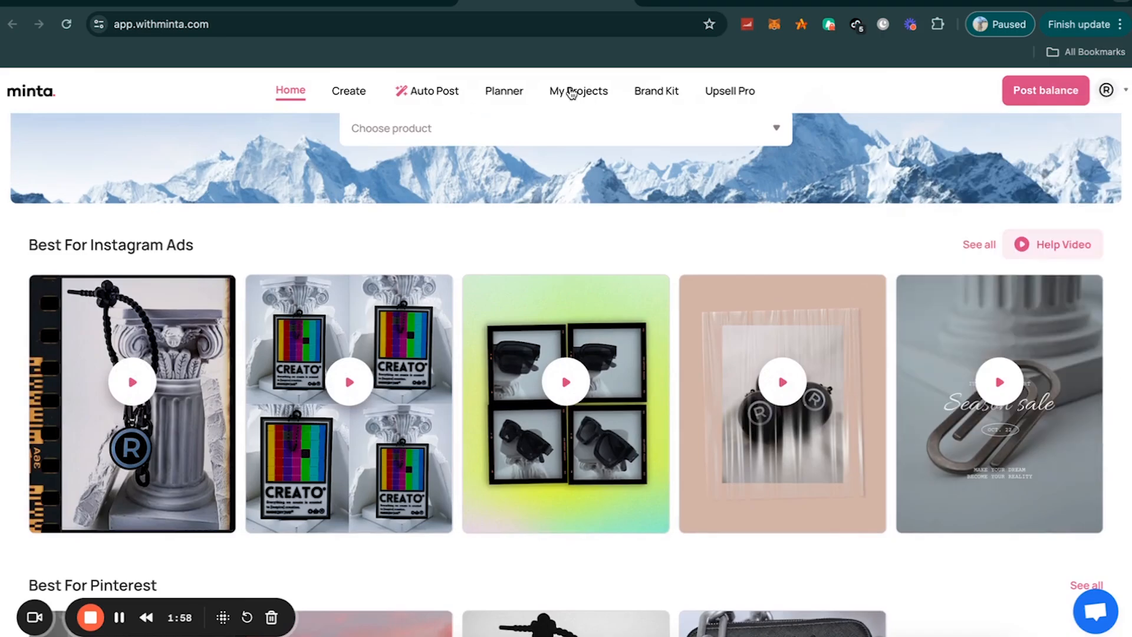
{"action": "scroll", "coordinate": [497, 152], "scroll_direction": "up", "scroll_amount": 2}
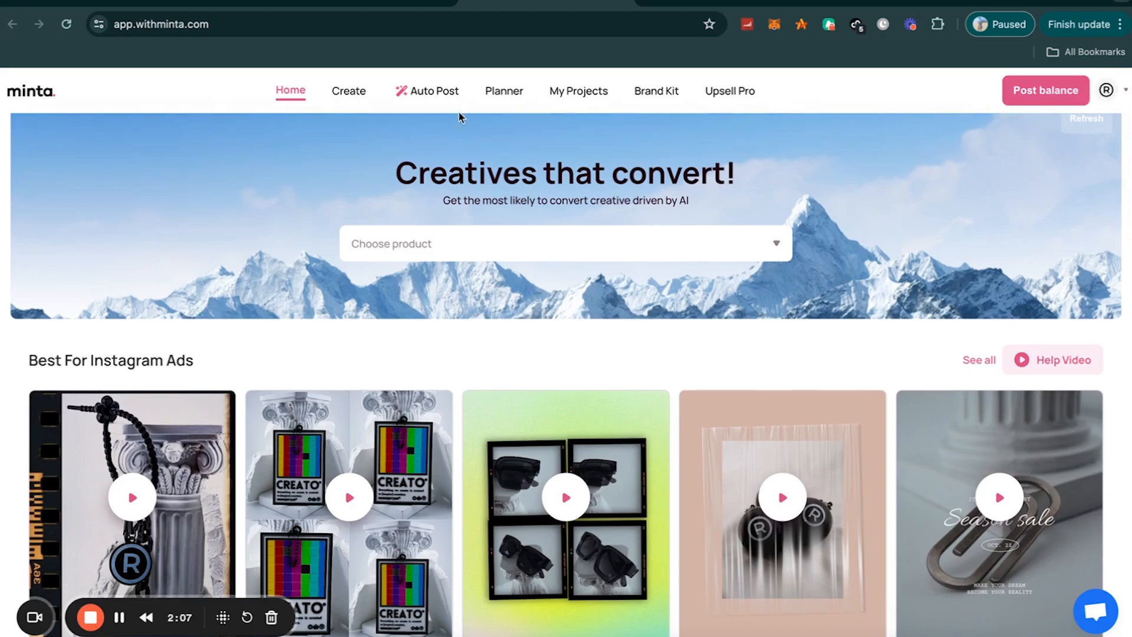
Open the Instagram Auto Post setup and examine its account and posting times & days settings without changing them
{"action": "left_click", "coordinate": [419, 96]}
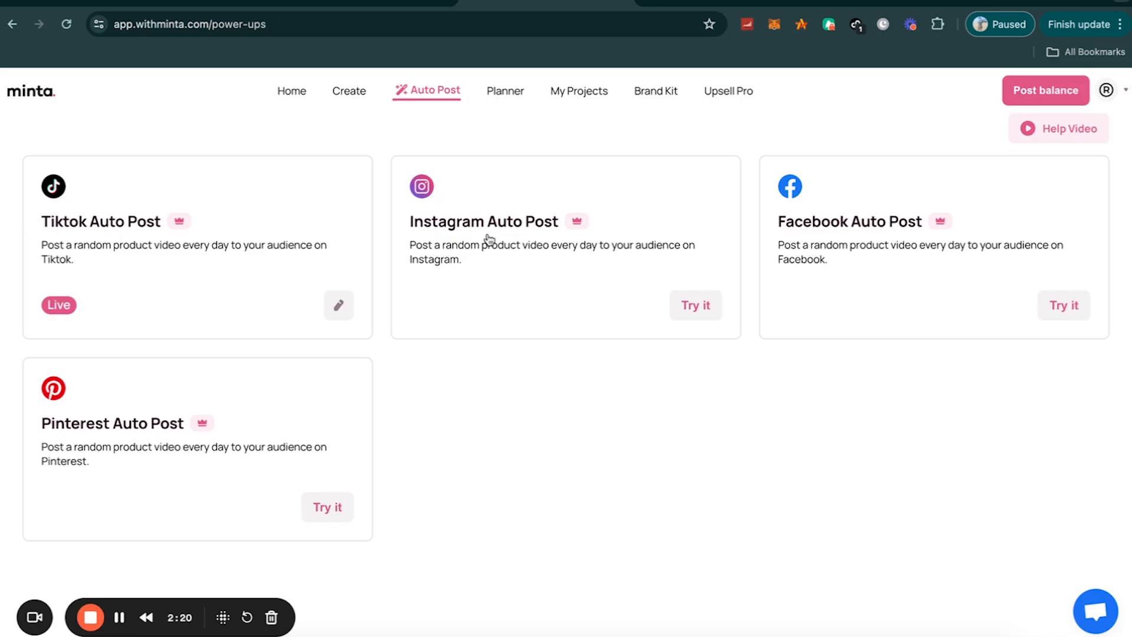
{"action": "left_click", "coordinate": [668, 321]}
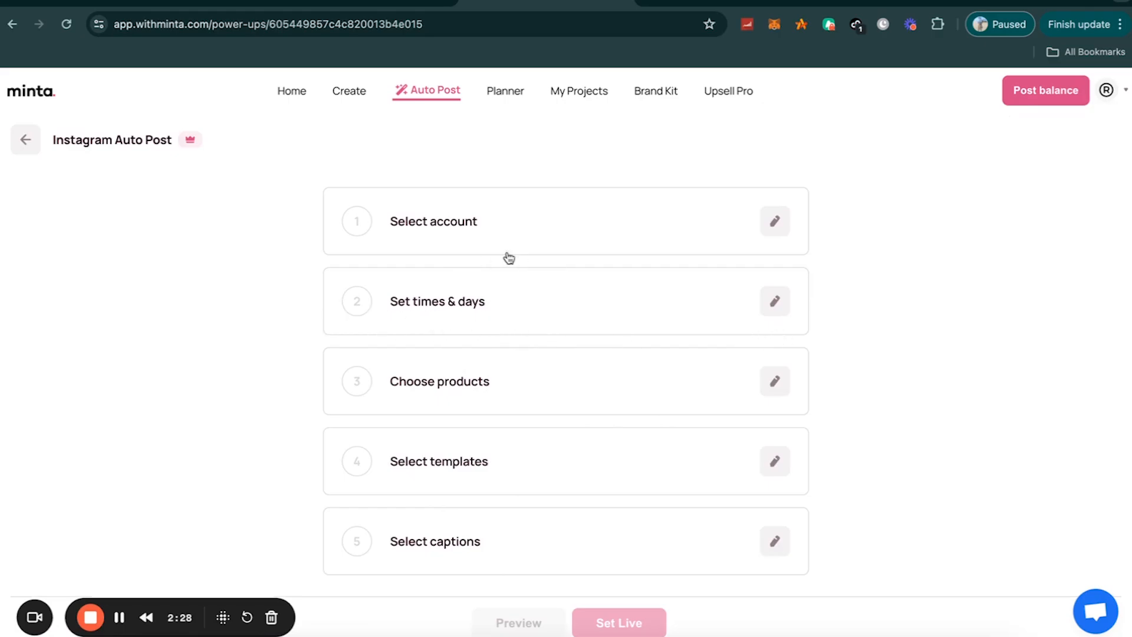
{"action": "left_click", "coordinate": [776, 221]}
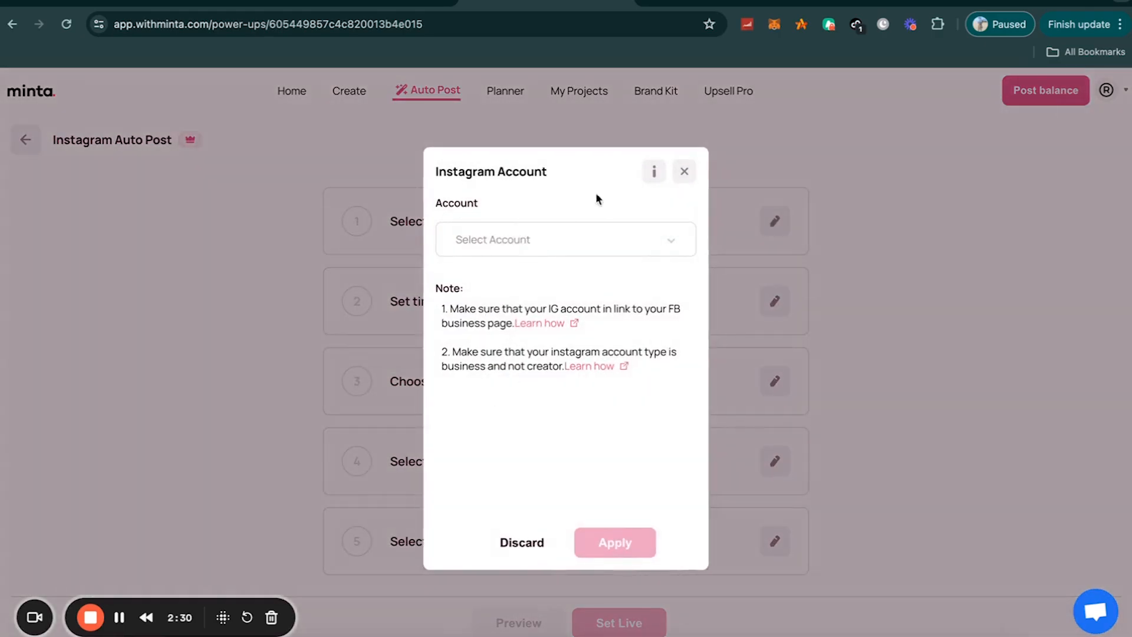
{"action": "left_click", "coordinate": [685, 171]}
{"action": "left_click", "coordinate": [771, 304]}
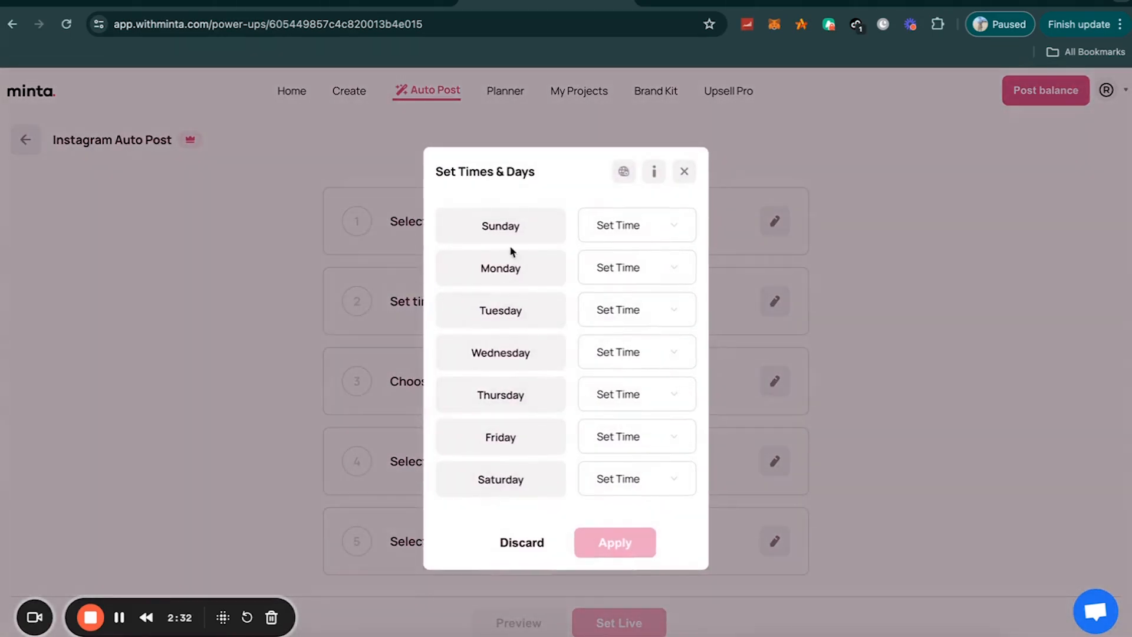
{"action": "left_click", "coordinate": [685, 172]}
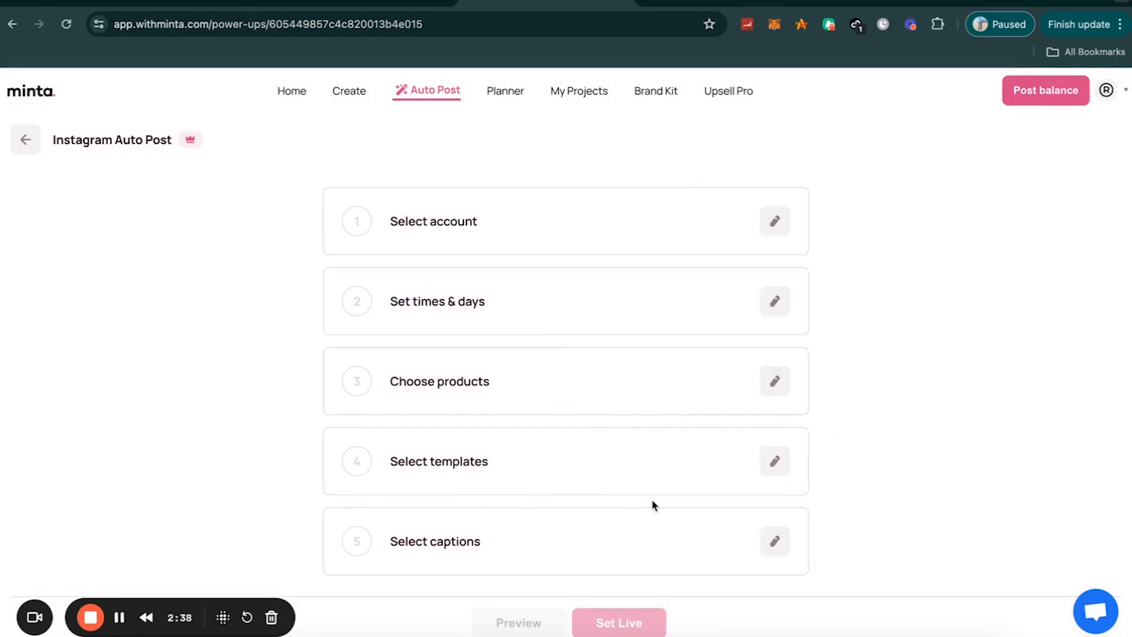
Open the Instagram Auto Post template selection and browse all designs by category, from Best for ads through On sale to New price
{"action": "left_click", "coordinate": [766, 469]}
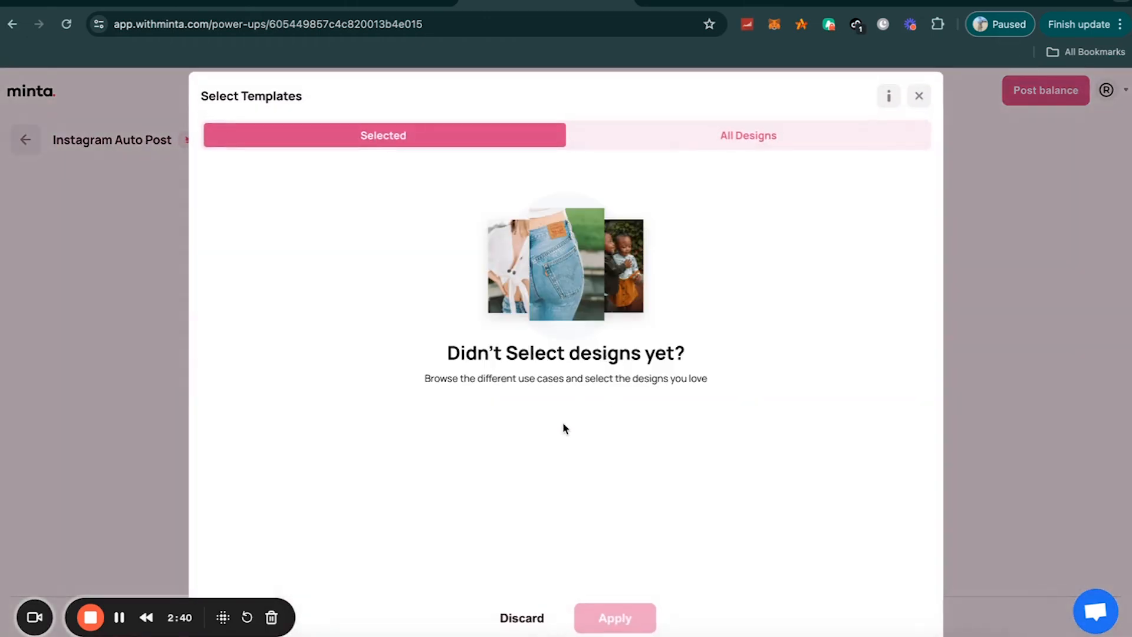
{"action": "left_click", "coordinate": [735, 145]}
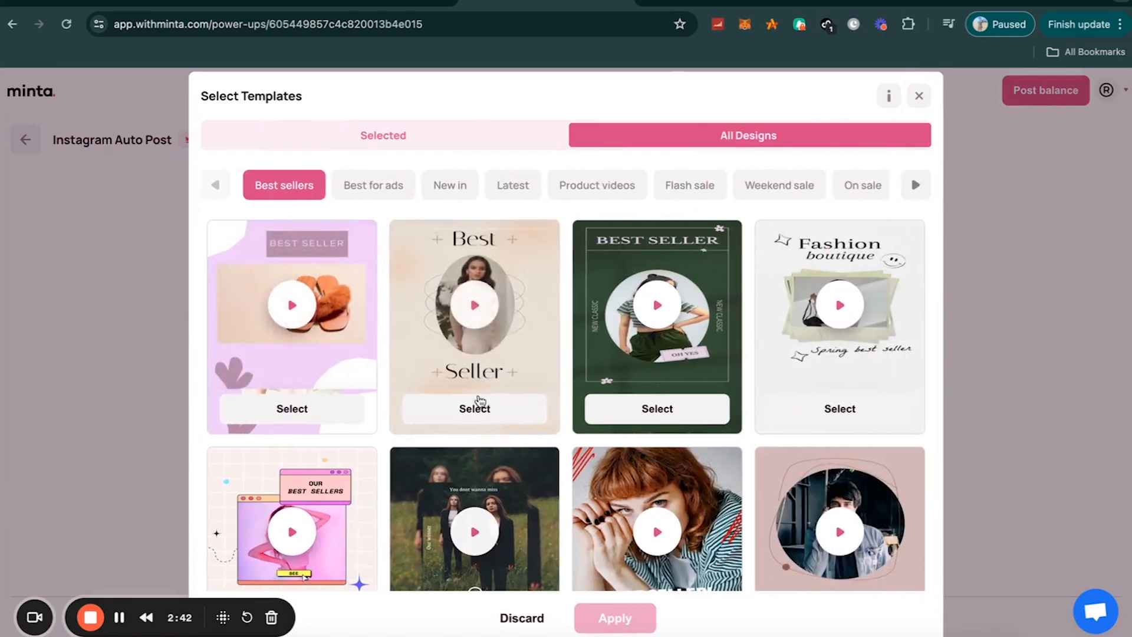
{"action": "left_click", "coordinate": [372, 187]}
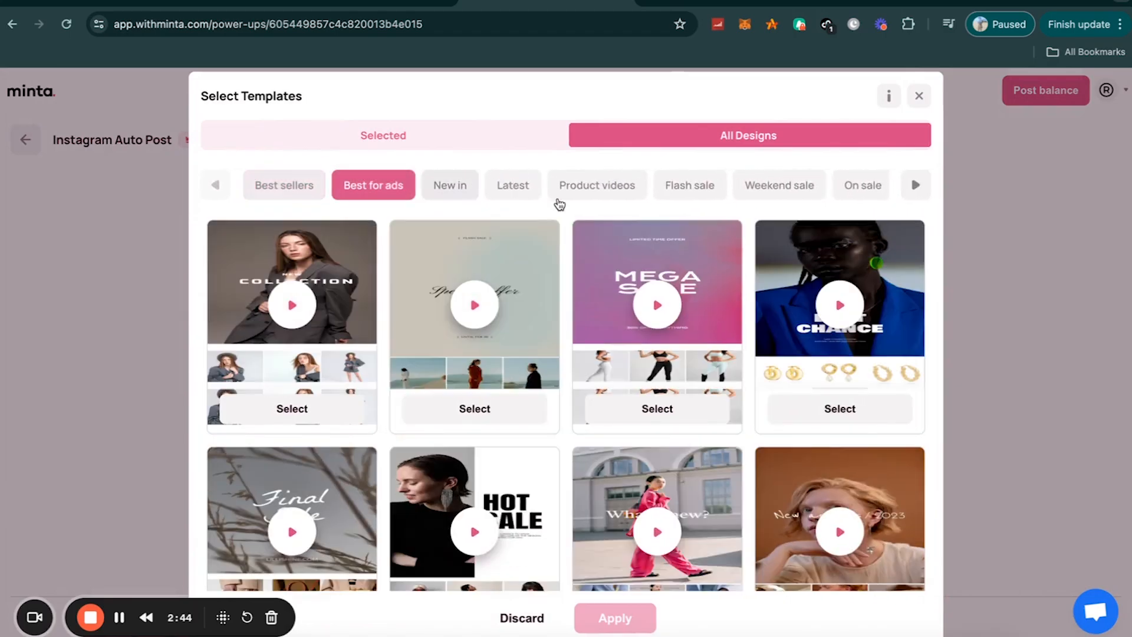
{"action": "left_click", "coordinate": [587, 186]}
{"action": "left_click", "coordinate": [677, 189]}
{"action": "left_click", "coordinate": [793, 185]}
{"action": "left_click", "coordinate": [862, 186]}
{"action": "left_click", "coordinate": [916, 185]}
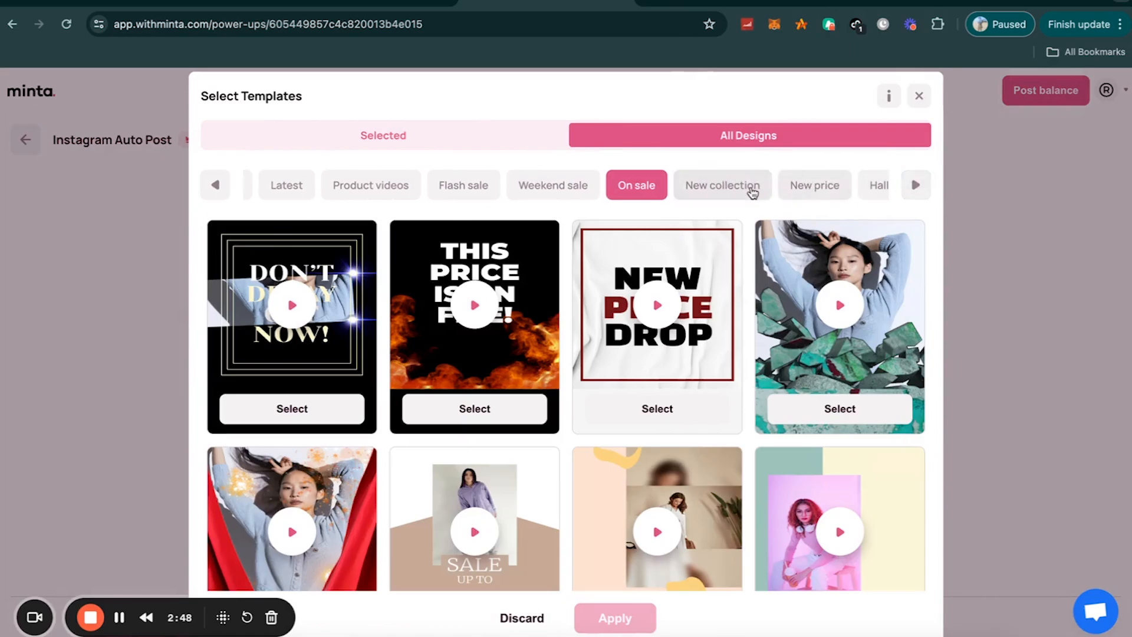
{"action": "left_click", "coordinate": [761, 187]}
{"action": "left_click", "coordinate": [824, 185]}
Look through the Latest template designs and close the template selection without choosing any
{"action": "left_click", "coordinate": [356, 190]}
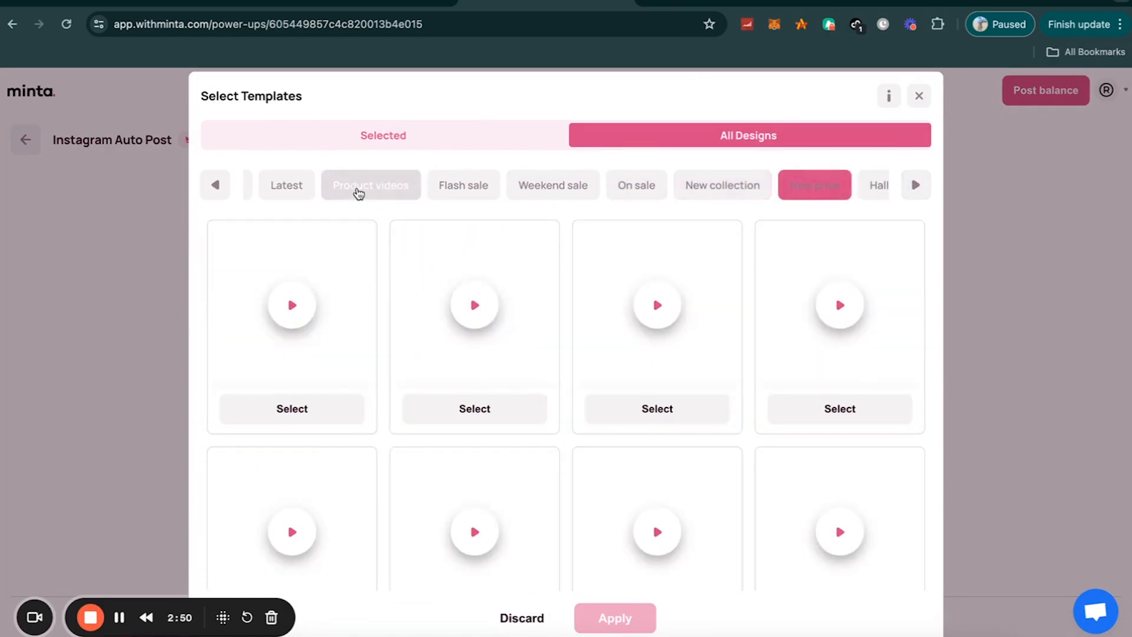
{"action": "left_click", "coordinate": [283, 186]}
{"action": "left_click", "coordinate": [215, 185]}
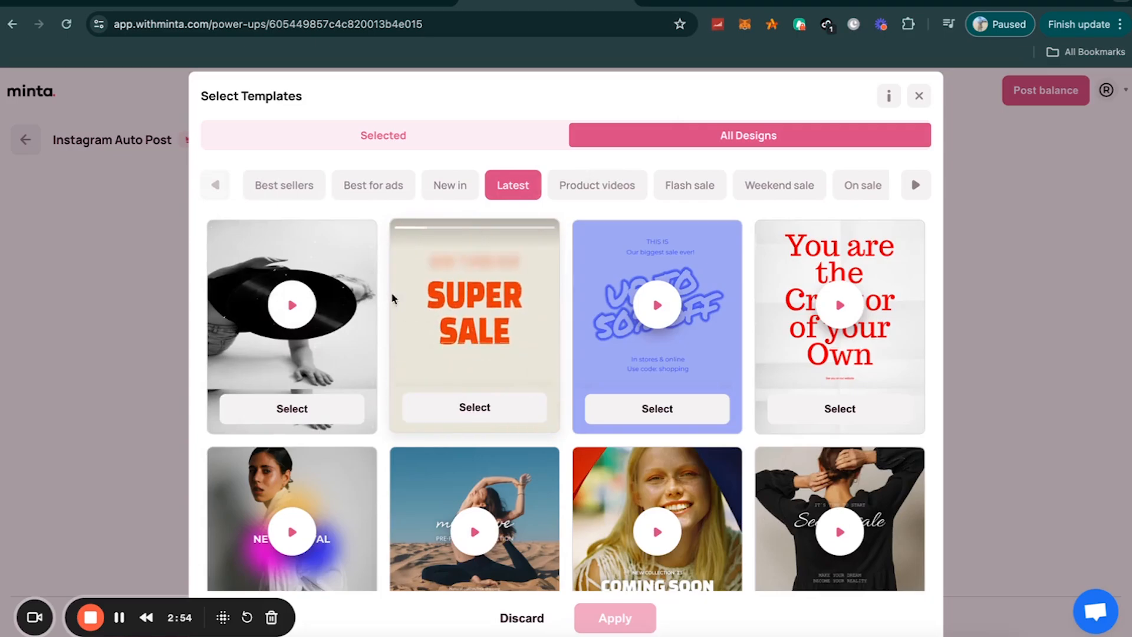
{"action": "scroll", "coordinate": [509, 332], "scroll_direction": "down", "scroll_amount": 13}
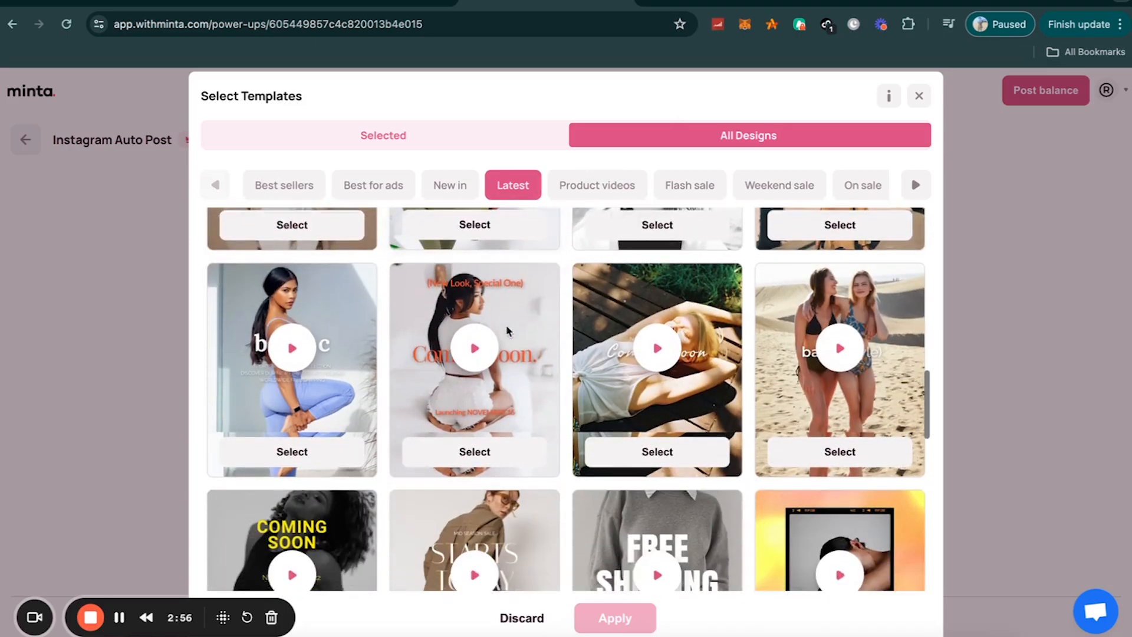
{"action": "scroll", "coordinate": [507, 331], "scroll_direction": "down", "scroll_amount": 5}
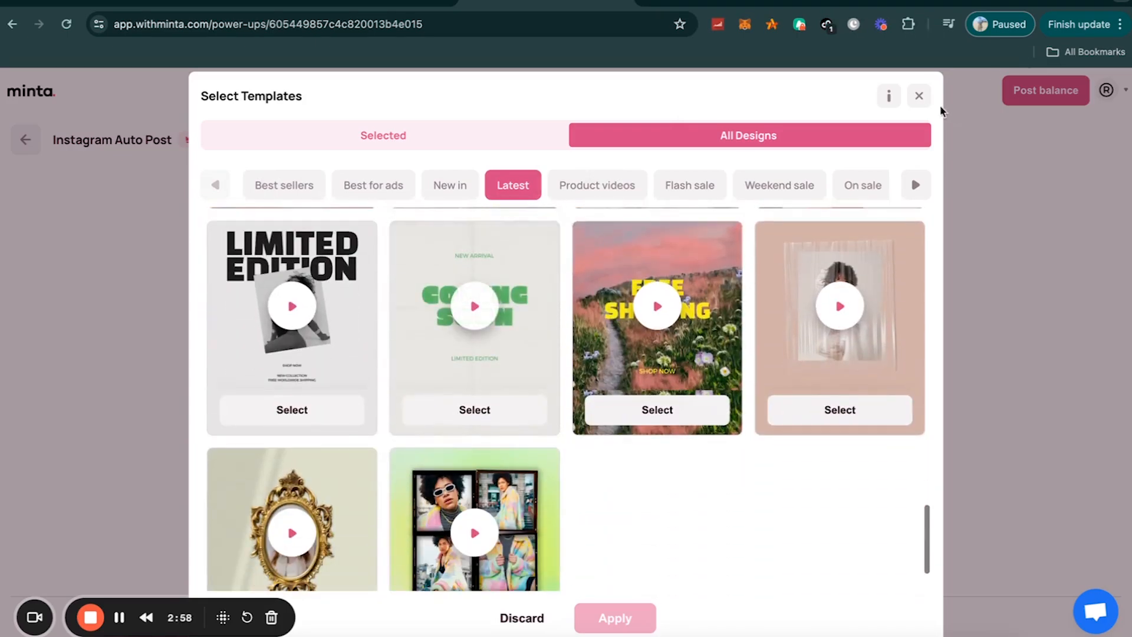
{"action": "left_click", "coordinate": [919, 96]}
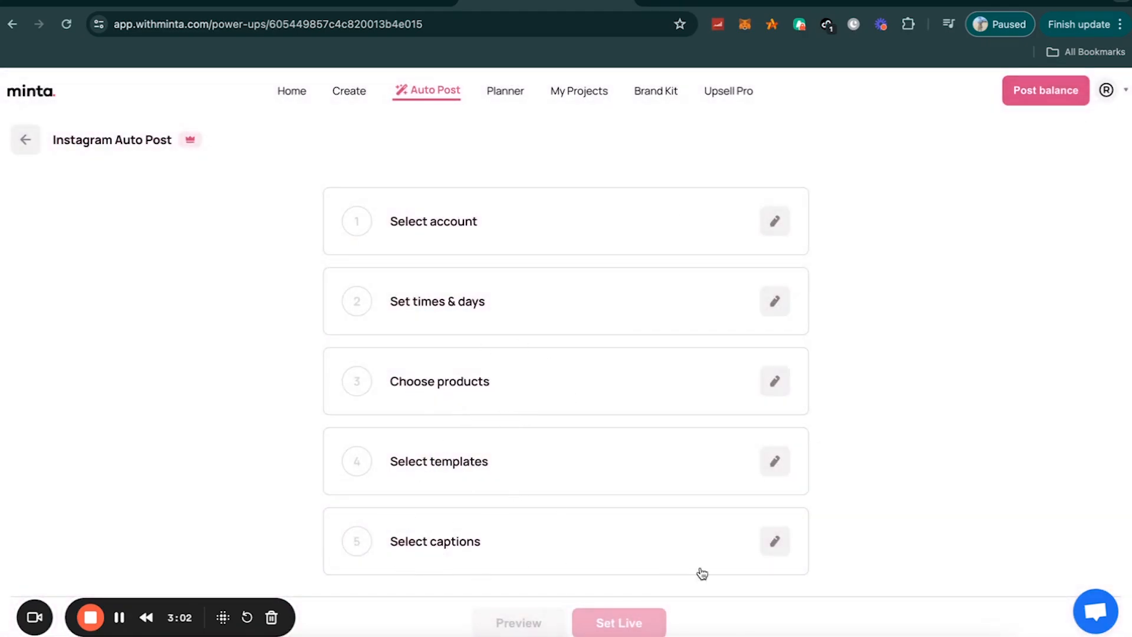
Check the Instagram Auto Post caption settings and look through the Best sellers template designs, leaving both unchanged
{"action": "left_click", "coordinate": [774, 541]}
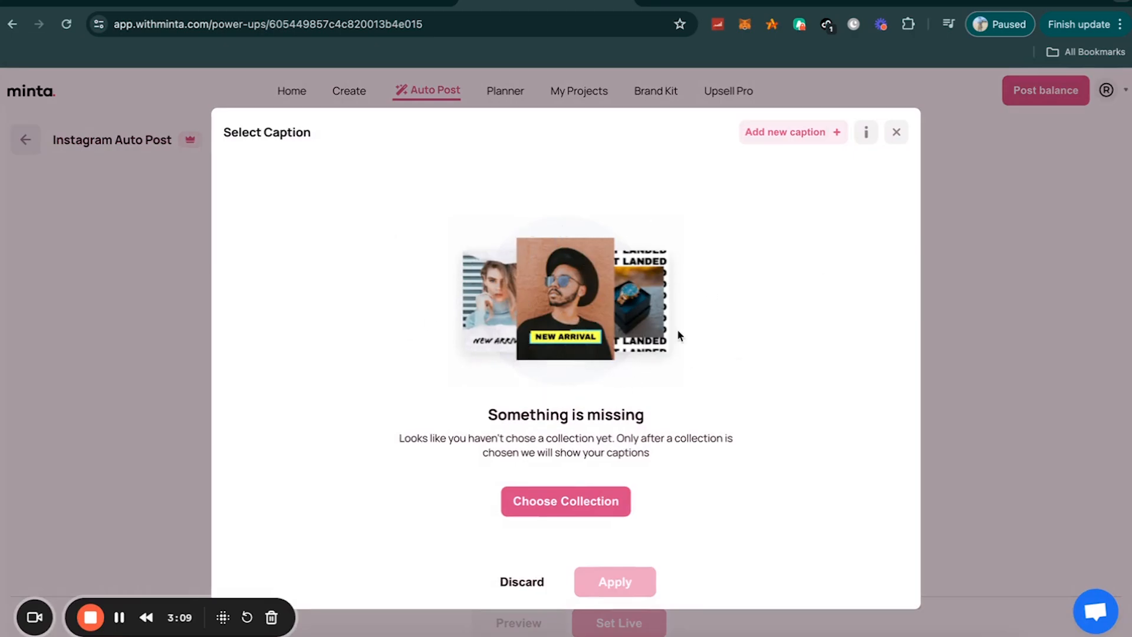
{"action": "left_click", "coordinate": [895, 133]}
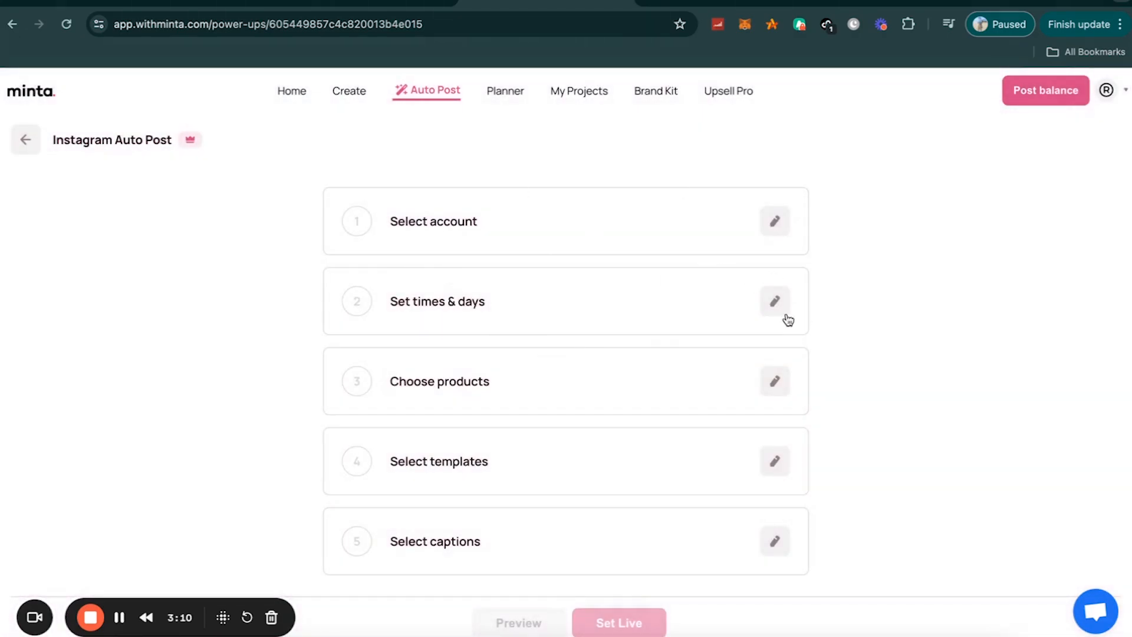
{"action": "left_click", "coordinate": [764, 463]}
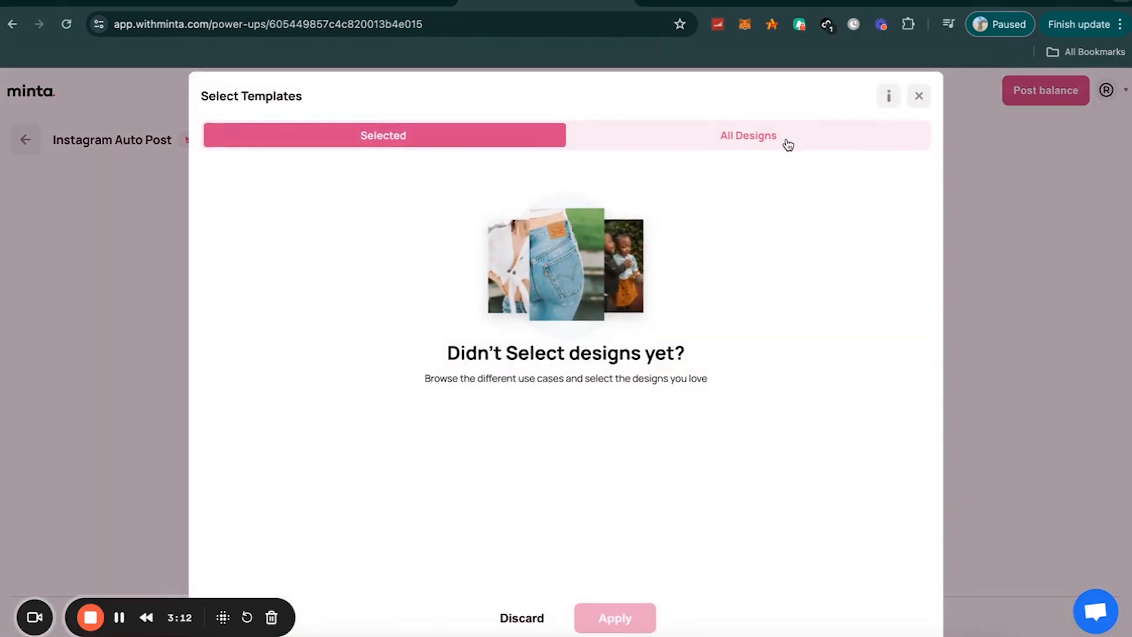
{"action": "left_click", "coordinate": [788, 144]}
{"action": "scroll", "coordinate": [693, 378], "scroll_direction": "down", "scroll_amount": 6}
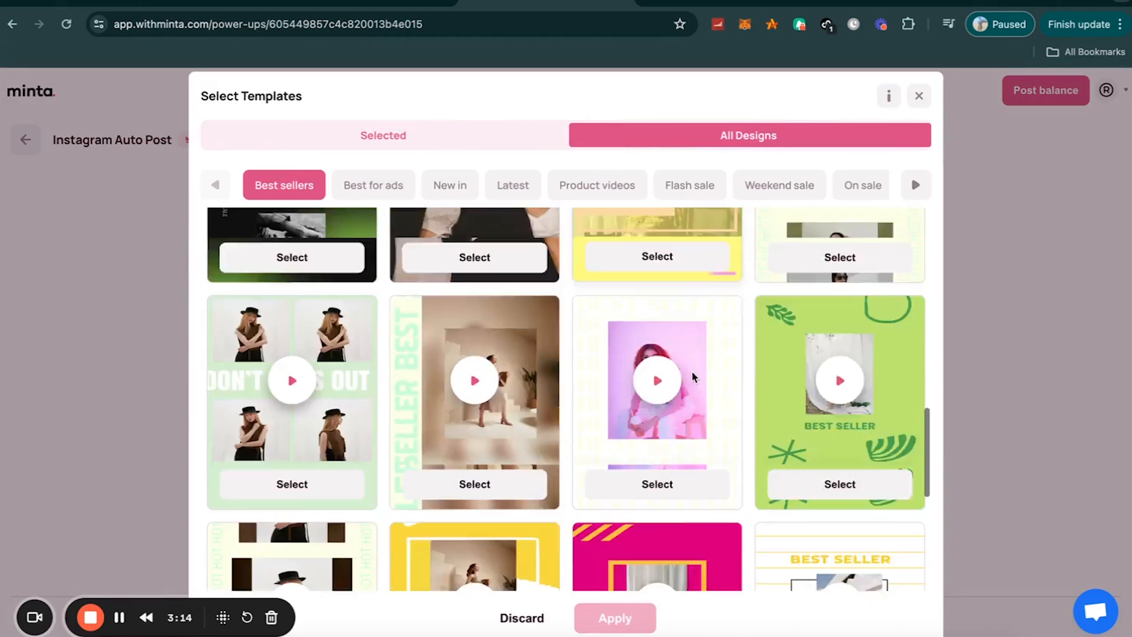
{"action": "scroll", "coordinate": [692, 377], "scroll_direction": "down", "scroll_amount": 6}
{"action": "scroll", "coordinate": [693, 377], "scroll_direction": "up", "scroll_amount": 7}
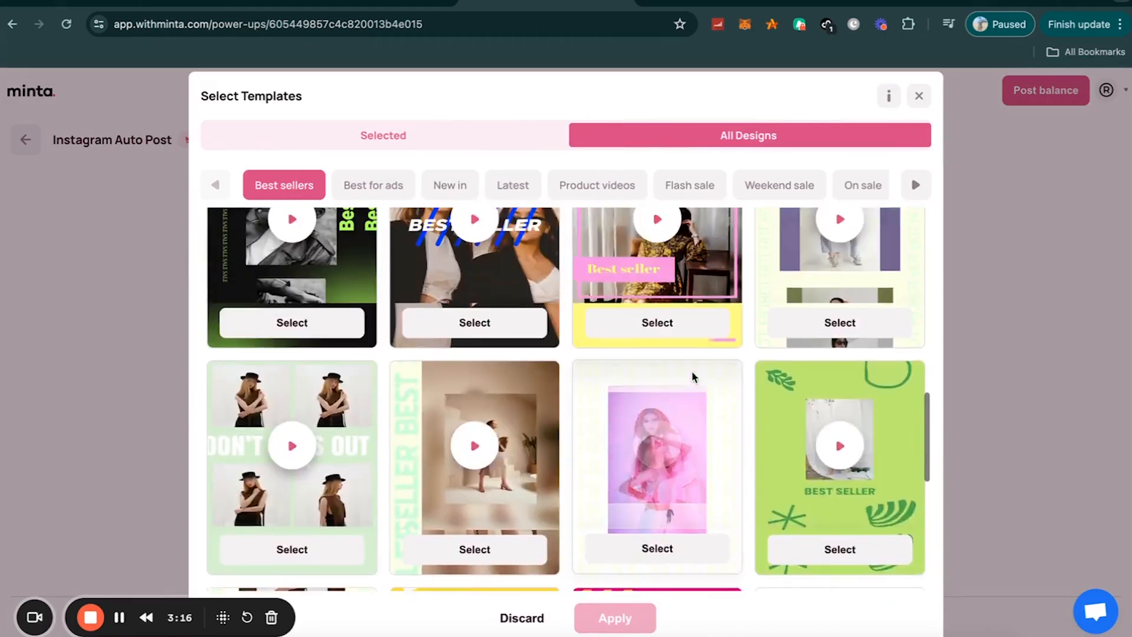
{"action": "scroll", "coordinate": [692, 370], "scroll_direction": "up", "scroll_amount": 6}
{"action": "scroll", "coordinate": [692, 370], "scroll_direction": "down", "scroll_amount": 5}
{"action": "scroll", "coordinate": [395, 357], "scroll_direction": "up", "scroll_amount": 3}
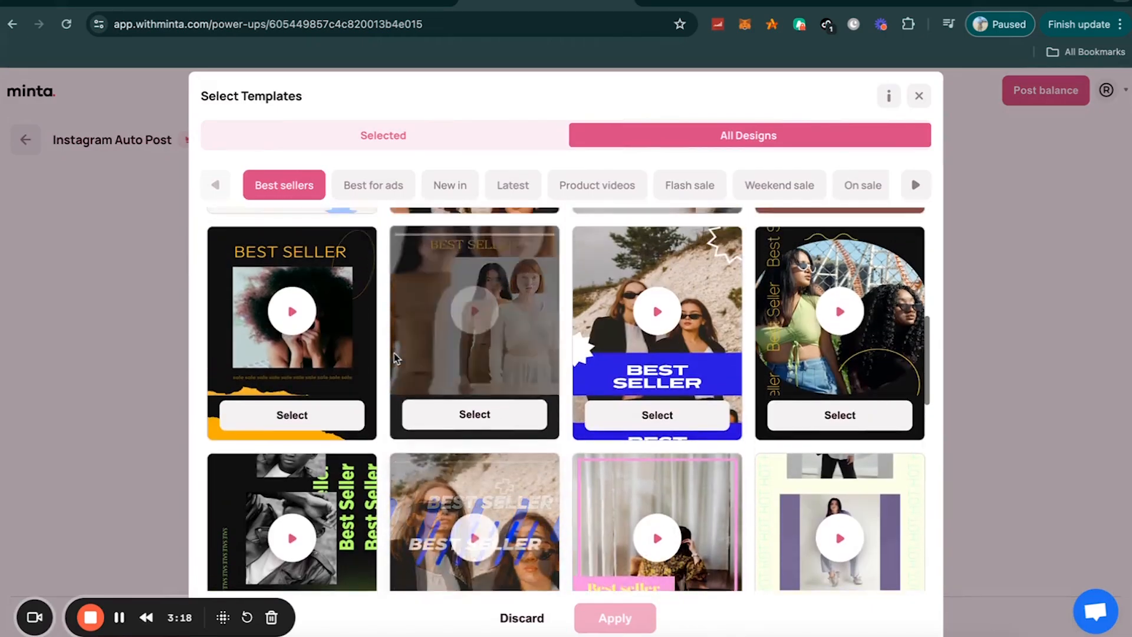
{"action": "scroll", "coordinate": [395, 357], "scroll_direction": "up", "scroll_amount": 1}
{"action": "left_click", "coordinate": [919, 96]}
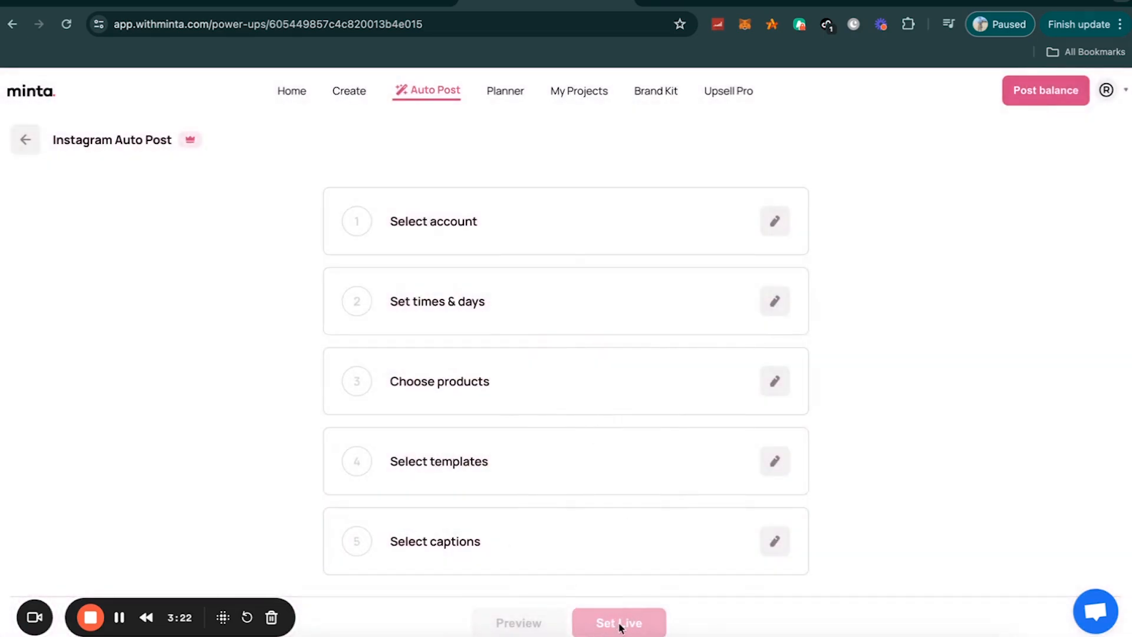
Review the Planner calendar, the My Projects folders, and the Brand Kit's branding and brand slide settings, dismissing the subscription offer
{"action": "left_click", "coordinate": [505, 91]}
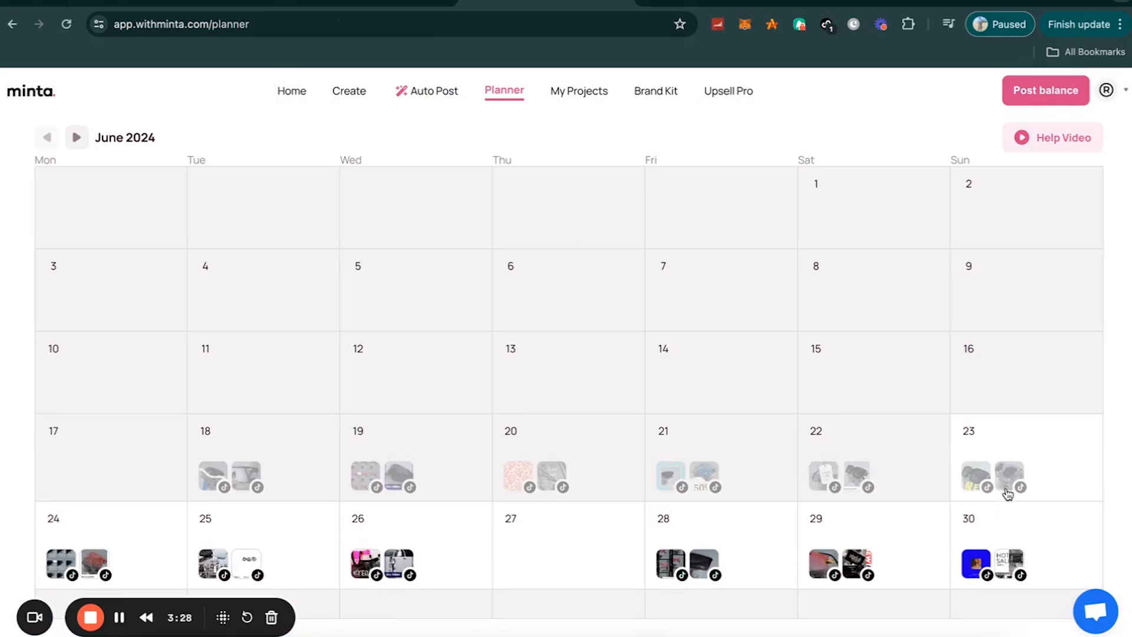
{"action": "left_click", "coordinate": [573, 98]}
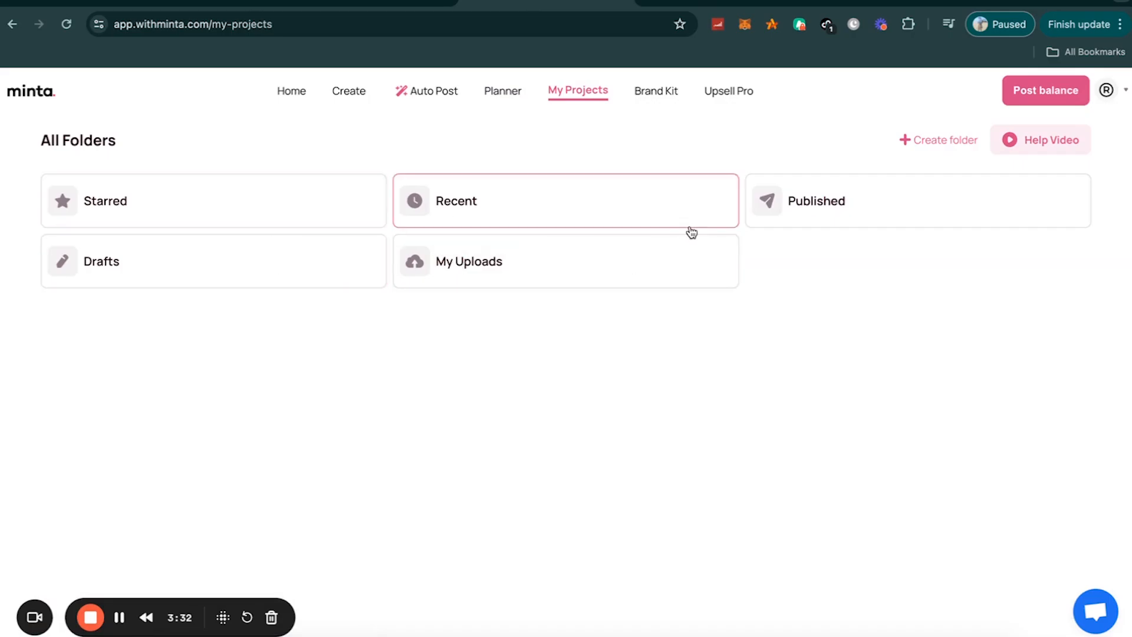
{"action": "left_click", "coordinate": [646, 99]}
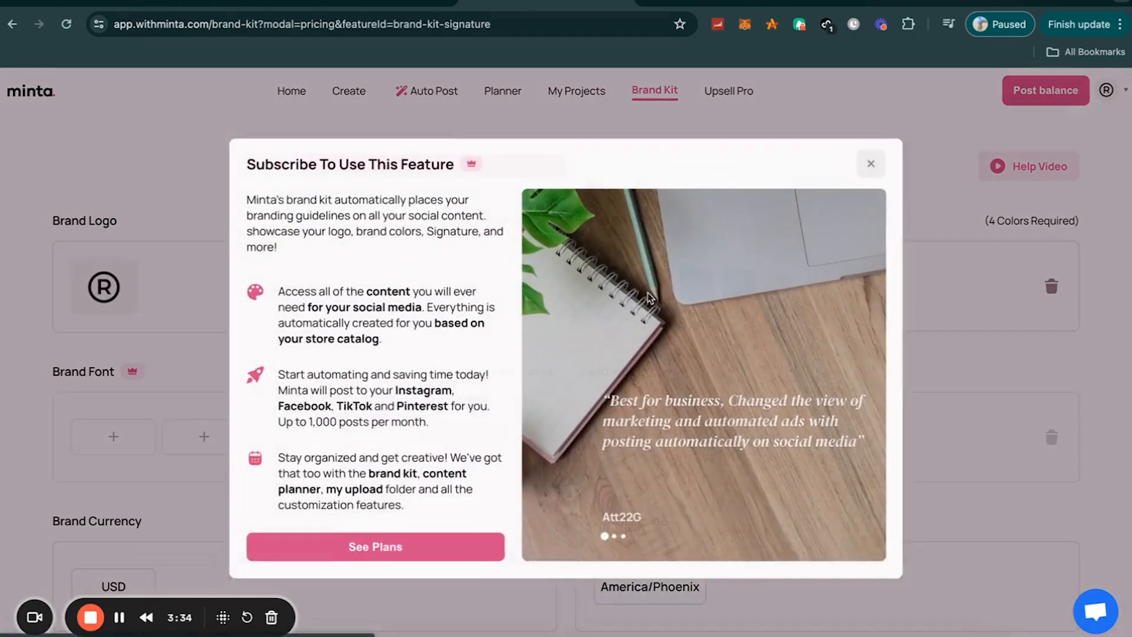
{"action": "left_click", "coordinate": [883, 155]}
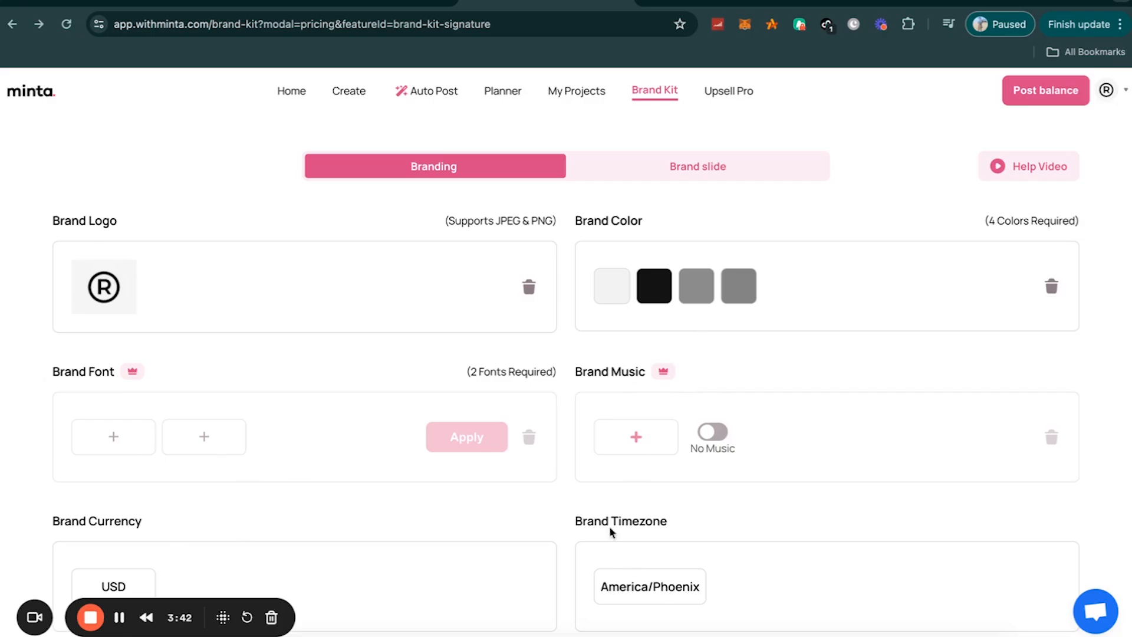
{"action": "left_click", "coordinate": [662, 171]}
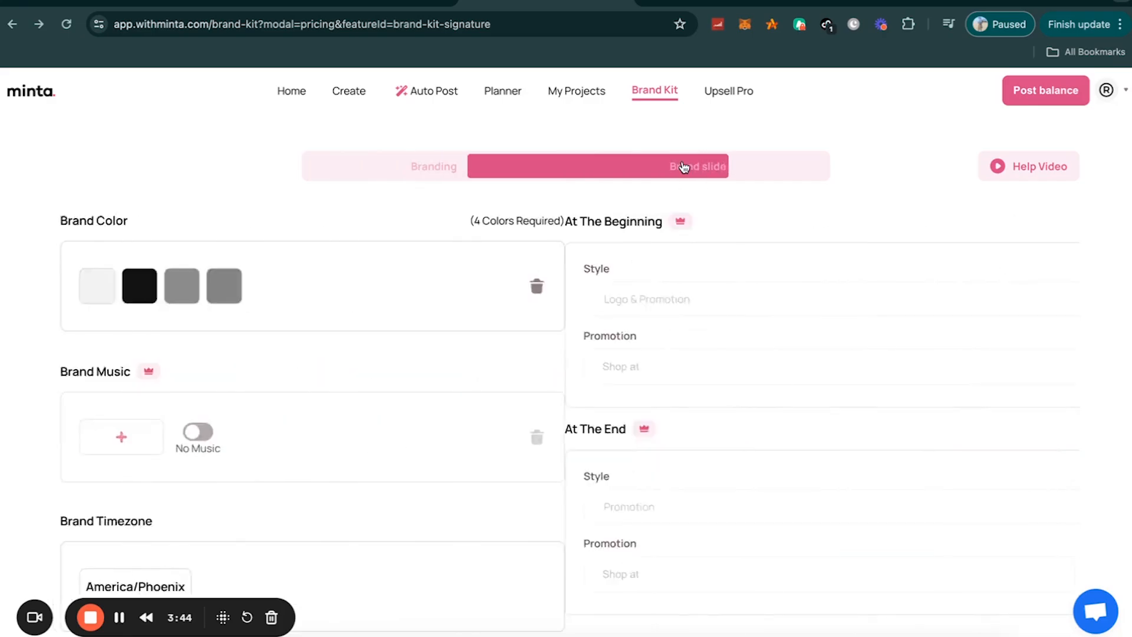
{"action": "scroll", "coordinate": [488, 359], "scroll_direction": "down", "scroll_amount": 1}
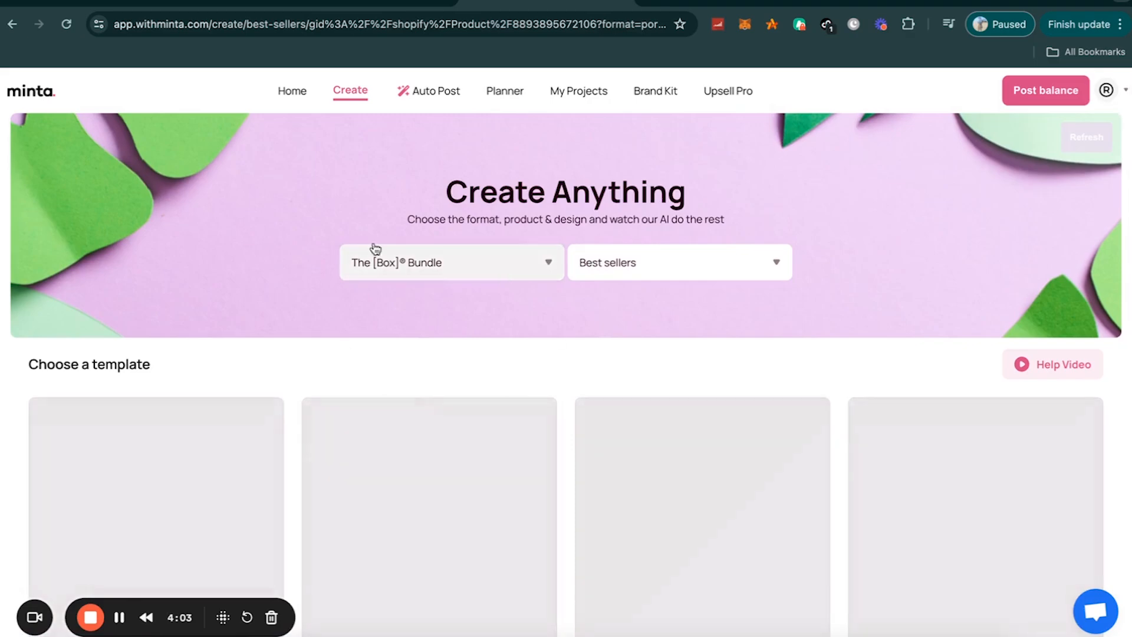
Start a new creation and choose The [Box]® Bundle as its product
{"action": "left_click", "coordinate": [342, 93]}
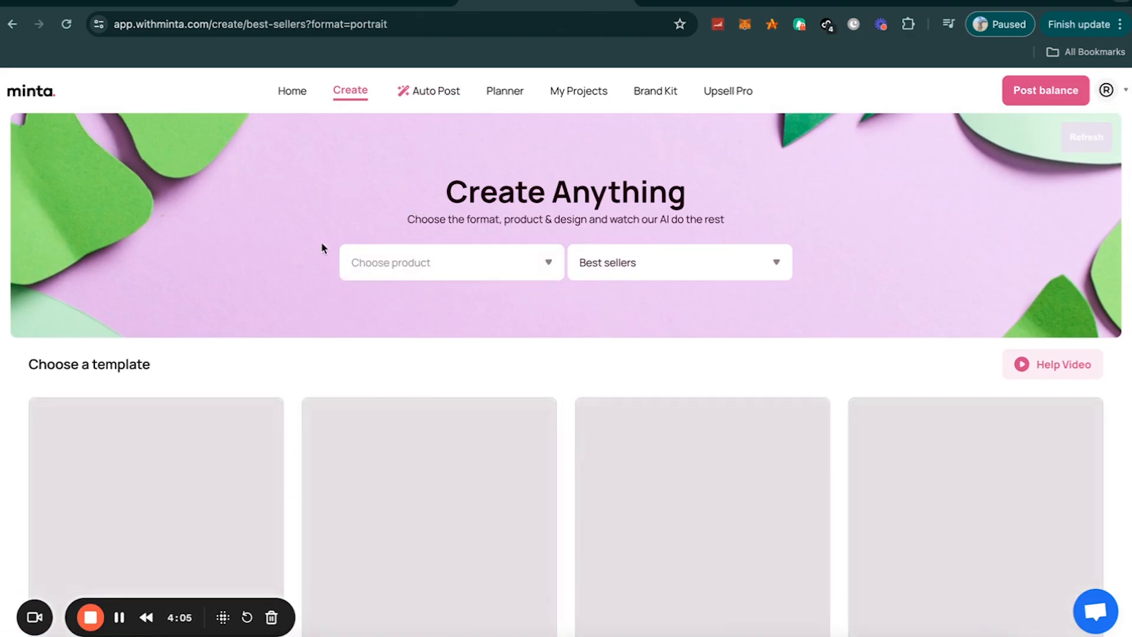
{"action": "left_click", "coordinate": [441, 271]}
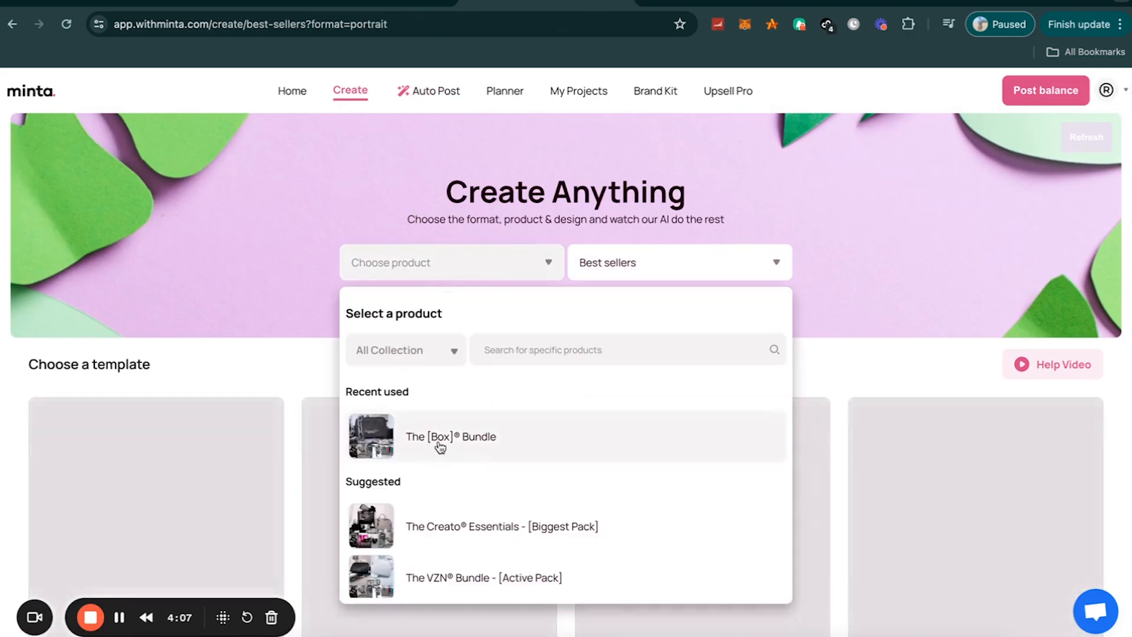
{"action": "left_click", "coordinate": [437, 441]}
Browse the Best sellers templates generated for the bundle, preview the "Our Winner" design and open it for editing
{"action": "scroll", "coordinate": [554, 352], "scroll_direction": "down", "scroll_amount": 4}
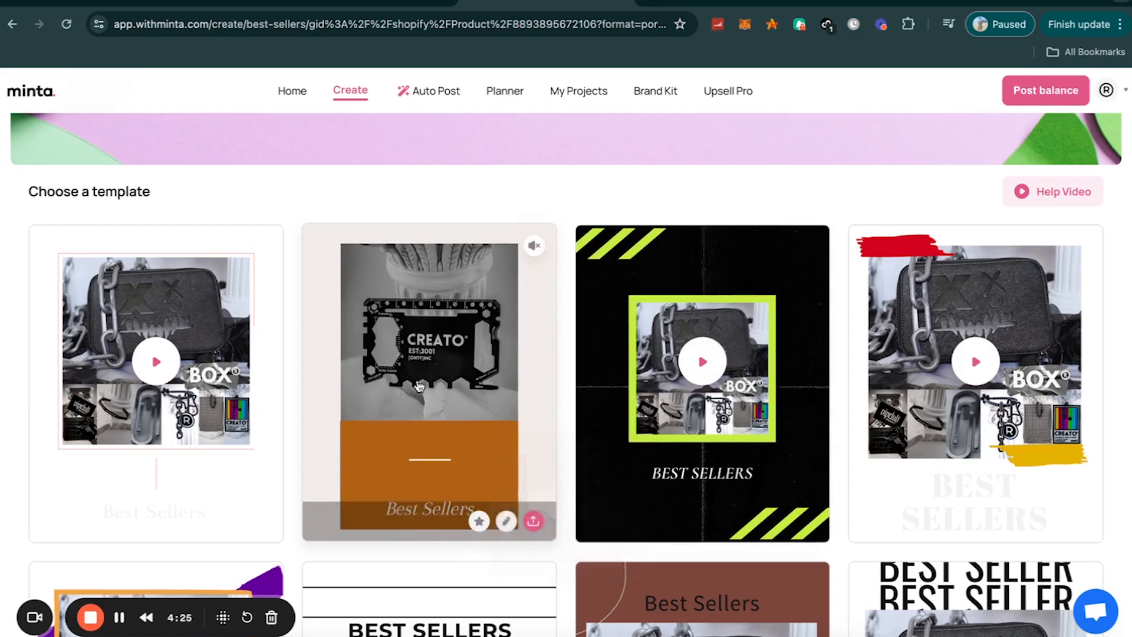
{"action": "scroll", "coordinate": [161, 387], "scroll_direction": "down", "scroll_amount": 5}
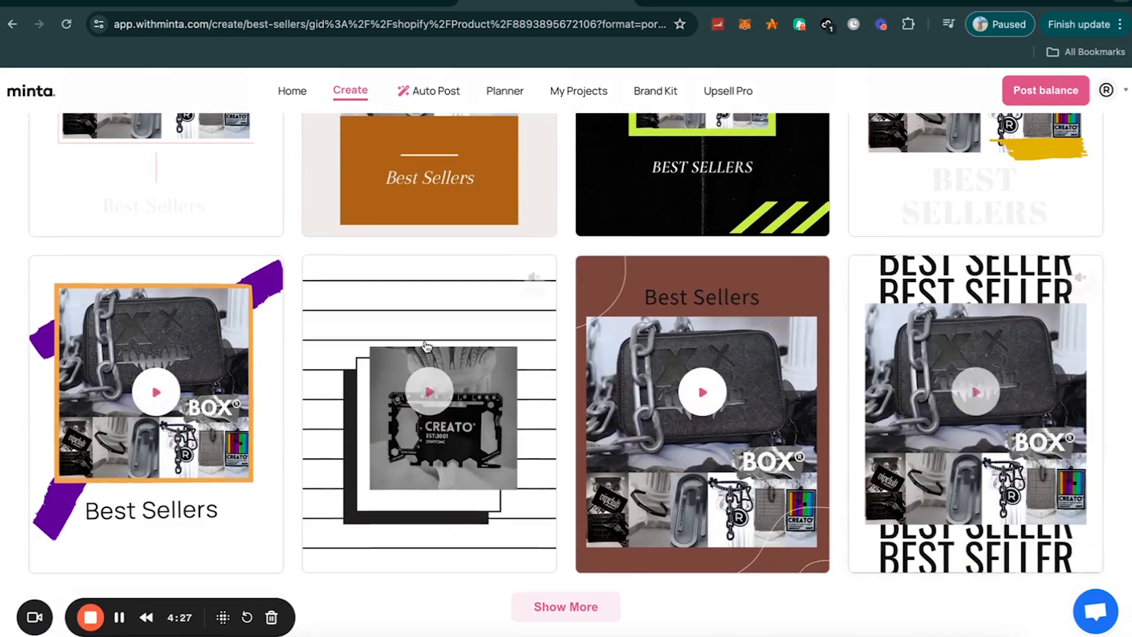
{"action": "mouse_move", "coordinate": [952, 379]}
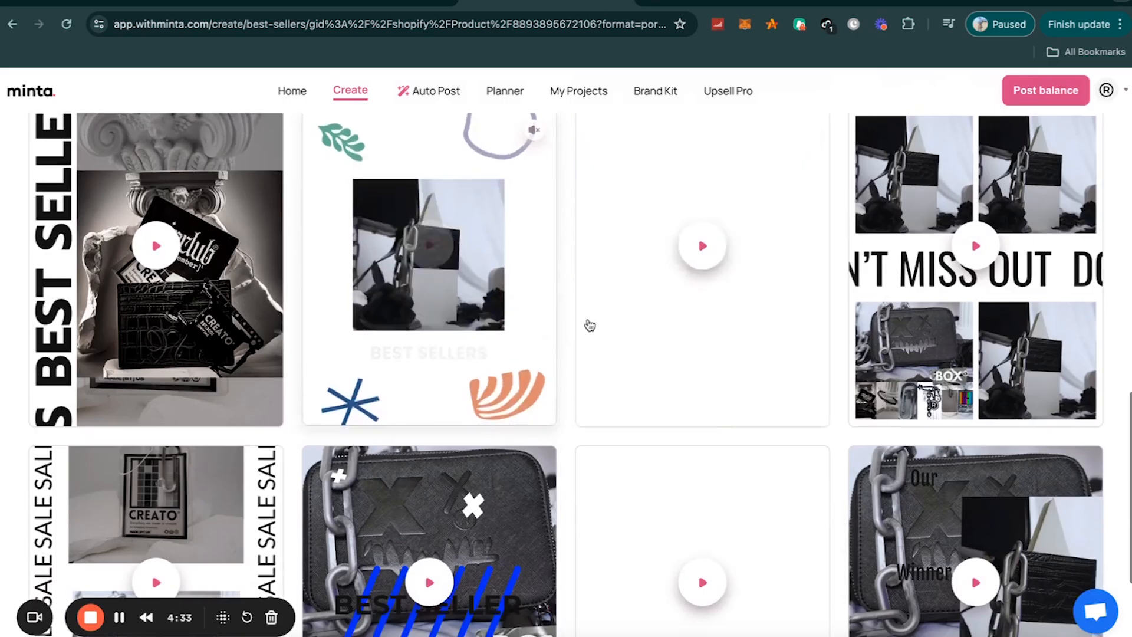
{"action": "scroll", "coordinate": [589, 325], "scroll_direction": "down", "scroll_amount": 3}
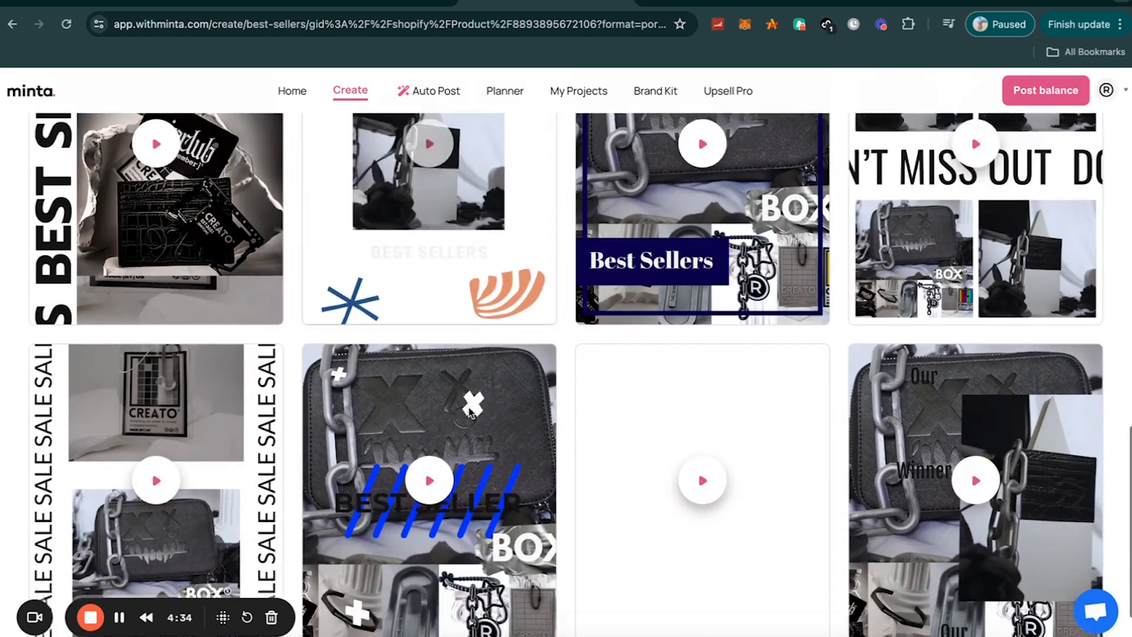
{"action": "mouse_move", "coordinate": [967, 368]}
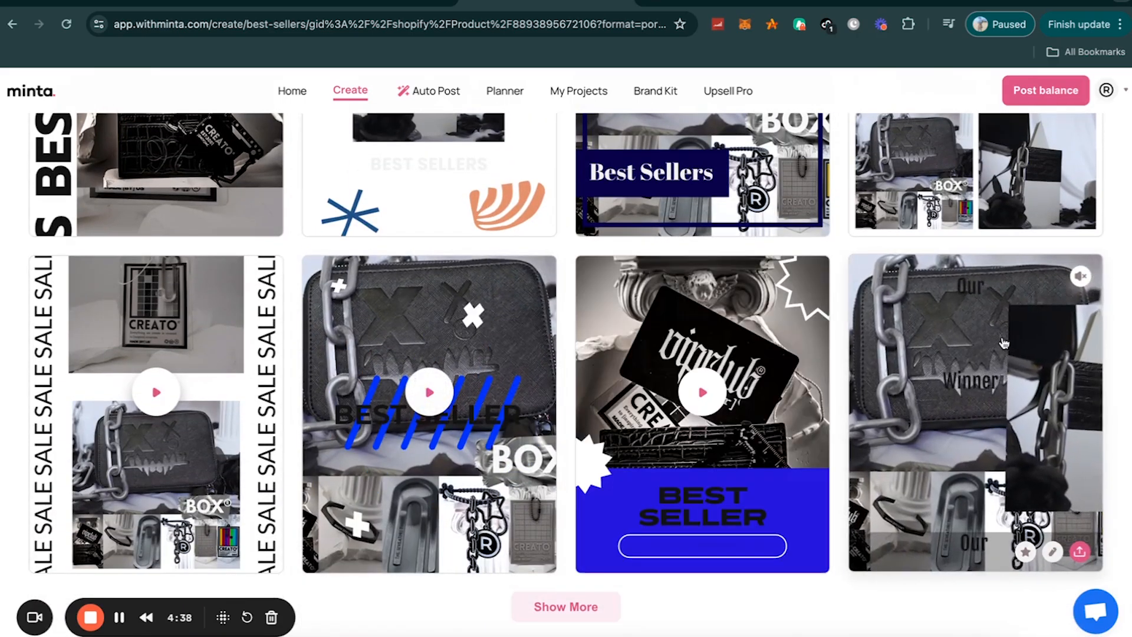
{"action": "left_click", "coordinate": [988, 456]}
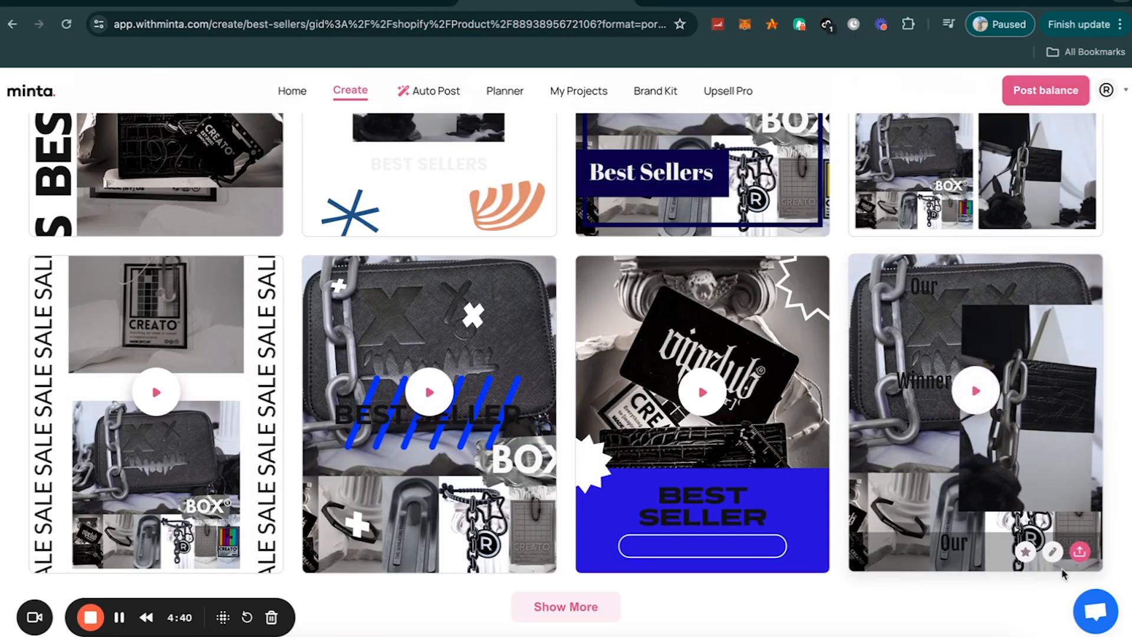
{"action": "left_click", "coordinate": [1052, 552]}
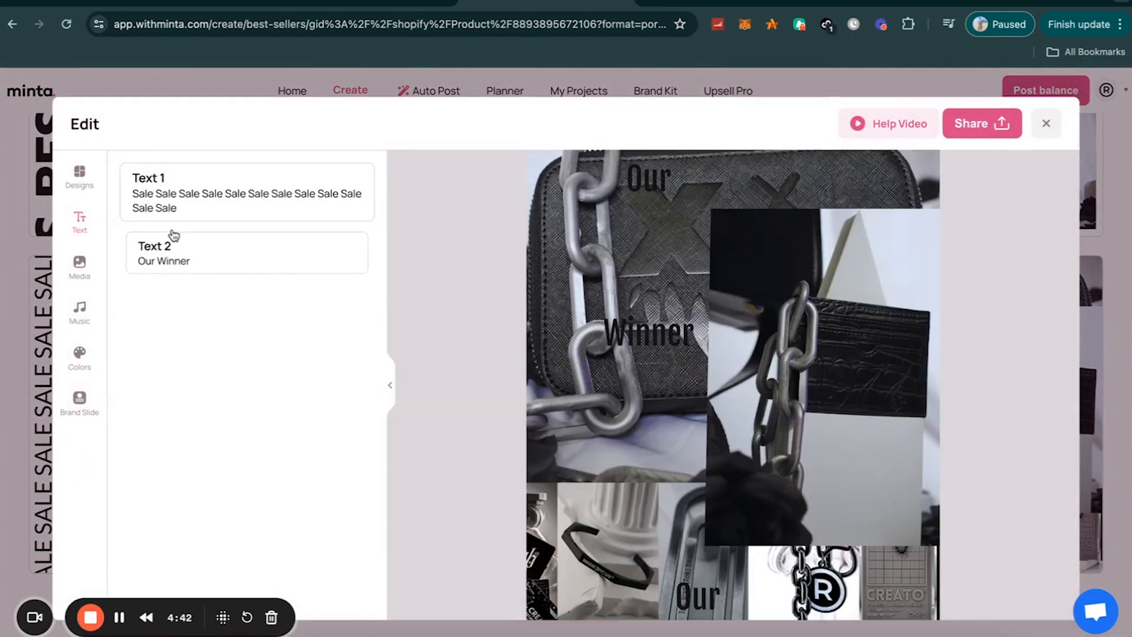
Check the editing options of Text 1 and Text 2 in the "Our Winner" design, leaving both texts unchanged
{"action": "left_click", "coordinate": [172, 204]}
{"action": "left_click", "coordinate": [362, 178]}
{"action": "left_click", "coordinate": [194, 269]}
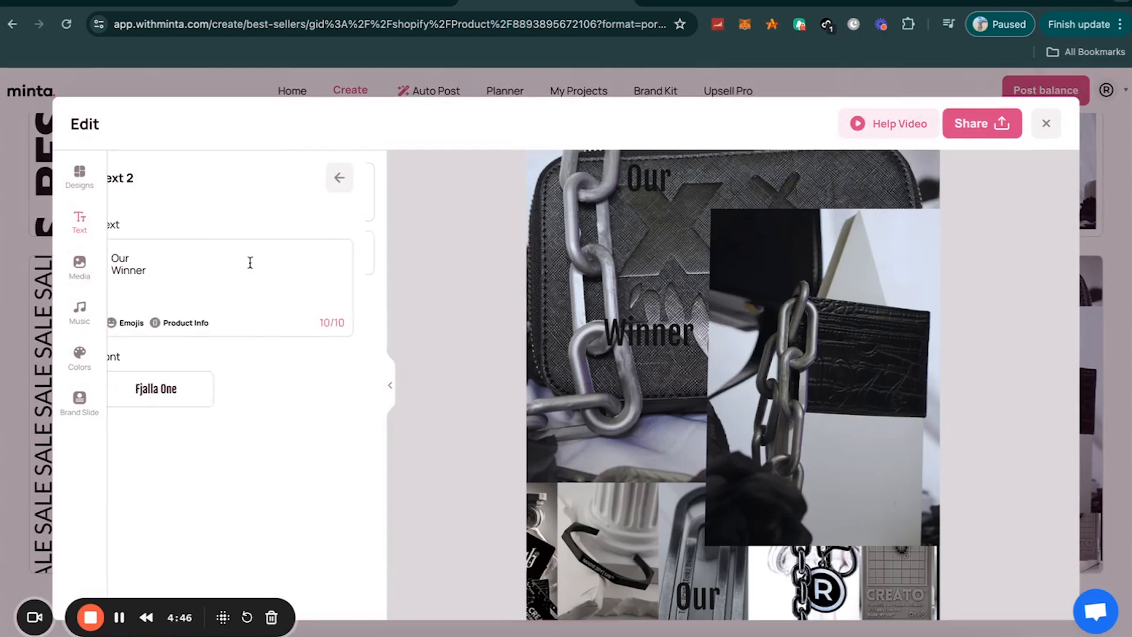
{"action": "left_click", "coordinate": [353, 180]}
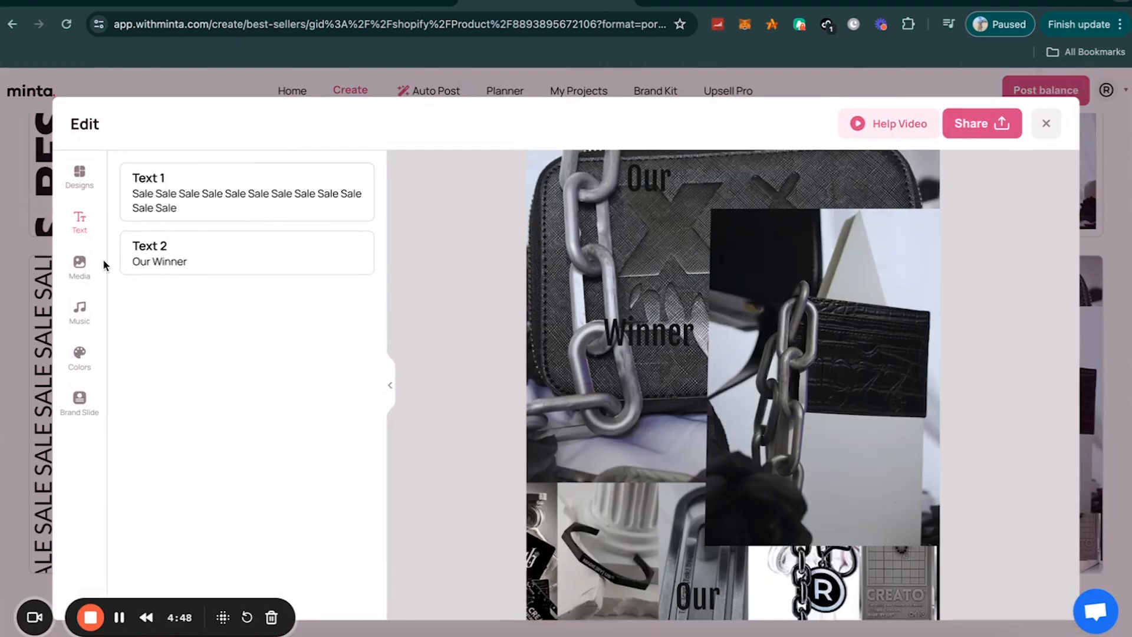
Review the design's Media, Music, Colors and Brand Slide settings without changing anything
{"action": "left_click", "coordinate": [80, 312]}
{"action": "left_click", "coordinate": [82, 269]}
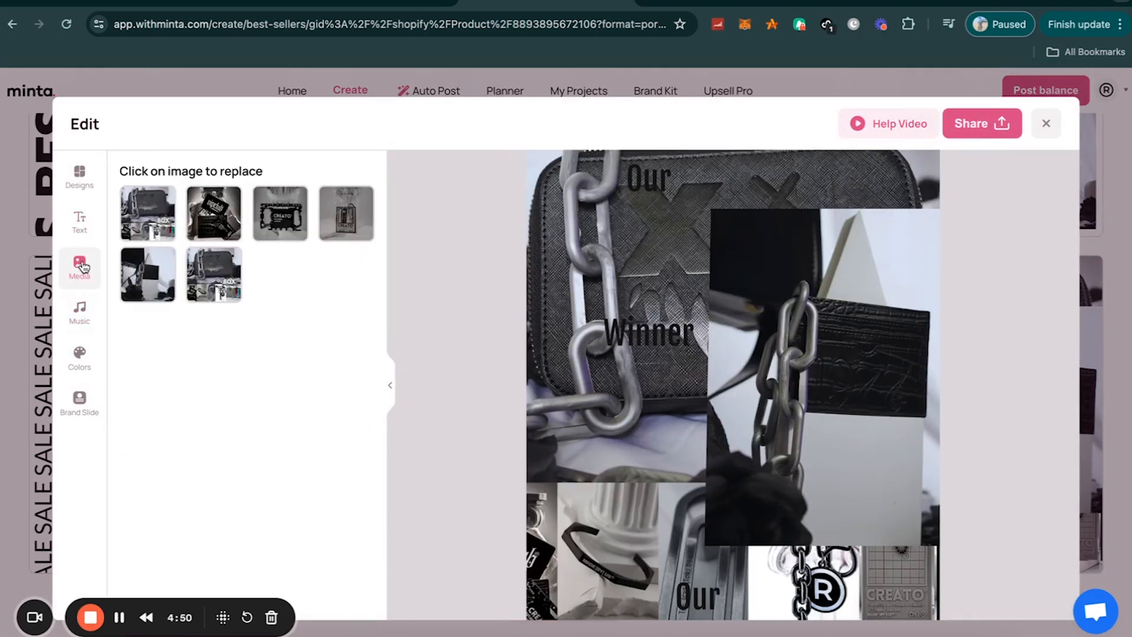
{"action": "left_click", "coordinate": [87, 311]}
{"action": "left_click", "coordinate": [81, 267]}
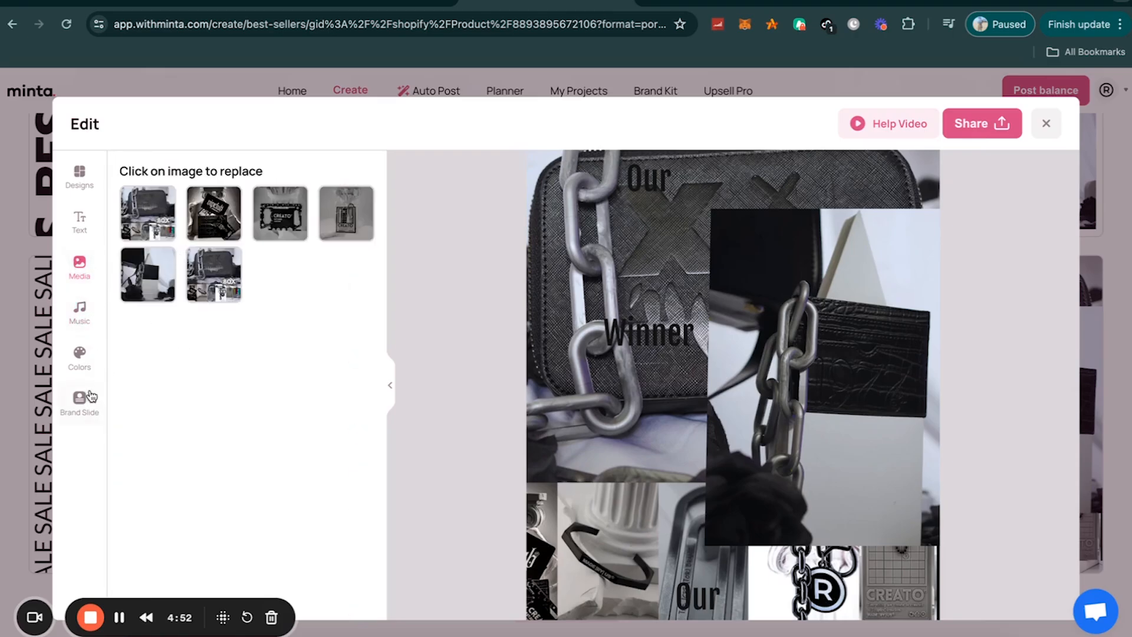
{"action": "left_click", "coordinate": [82, 358]}
{"action": "left_click", "coordinate": [81, 406]}
{"action": "scroll", "coordinate": [271, 353], "scroll_direction": "down", "scroll_amount": 2}
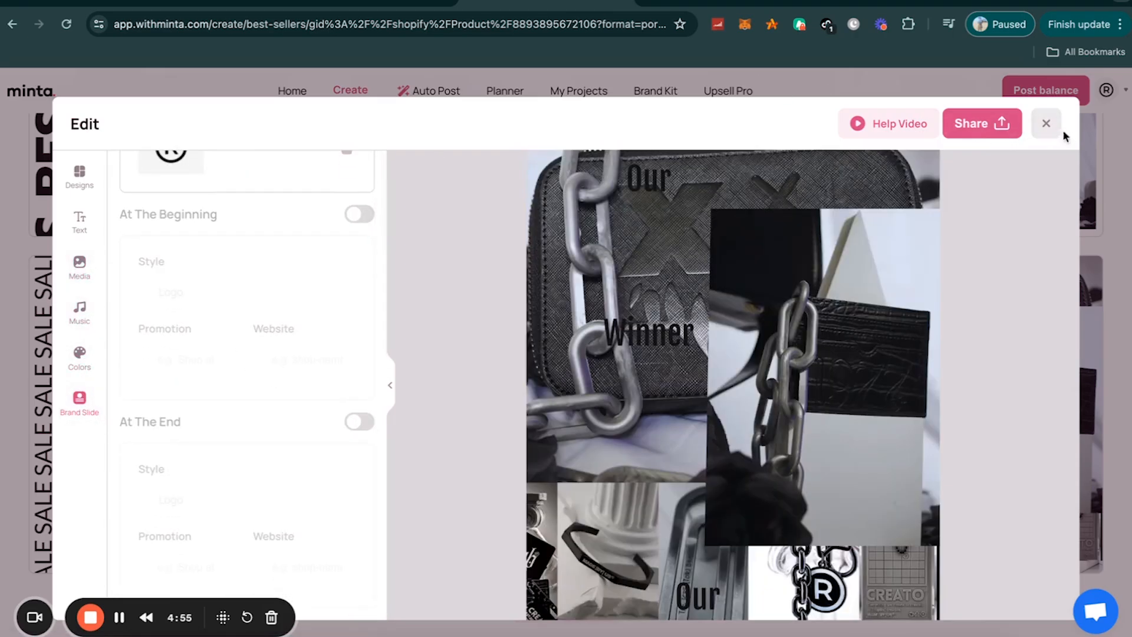
View the video's sharing destinations, then leave the share window and close the design editor, discarding the unsaved changes
{"action": "left_click", "coordinate": [981, 123]}
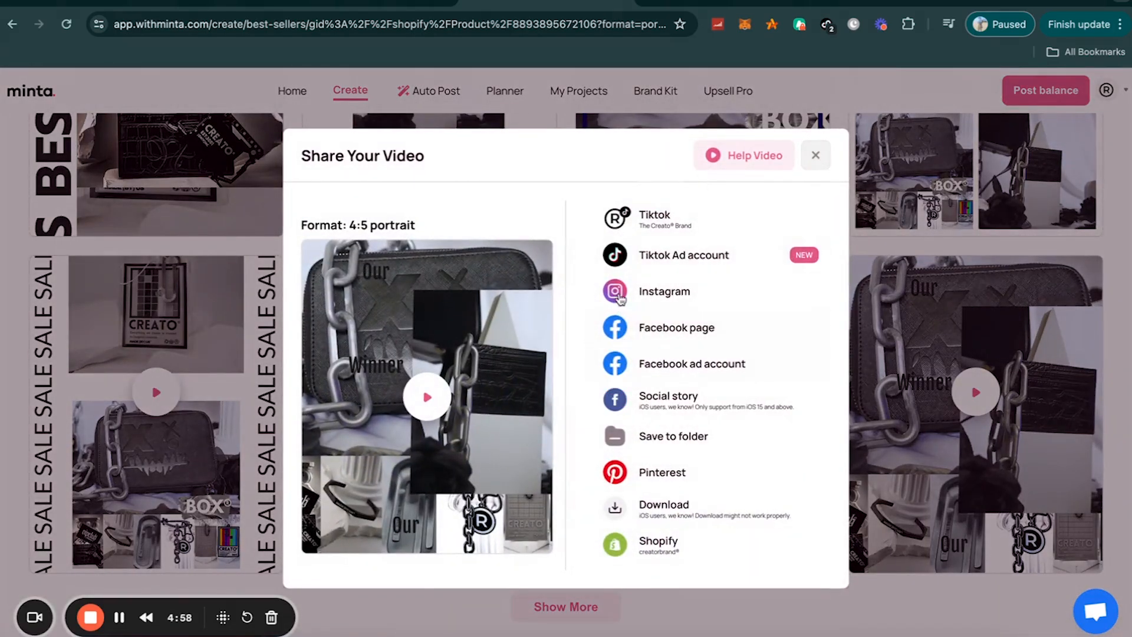
{"action": "left_click", "coordinate": [815, 157]}
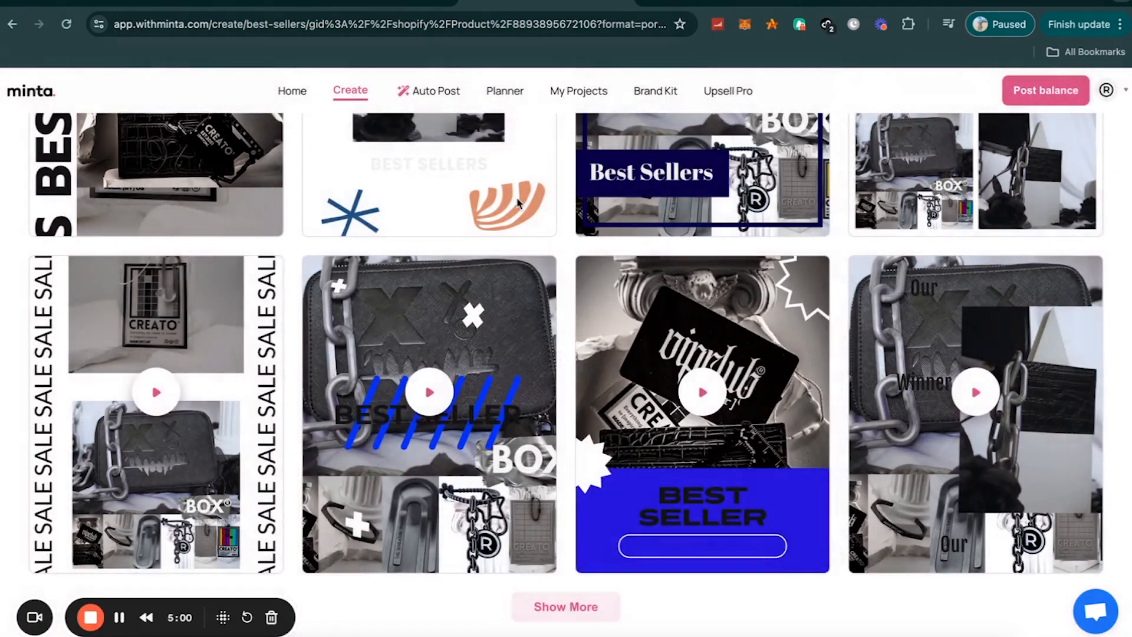
{"action": "left_click", "coordinate": [1046, 124]}
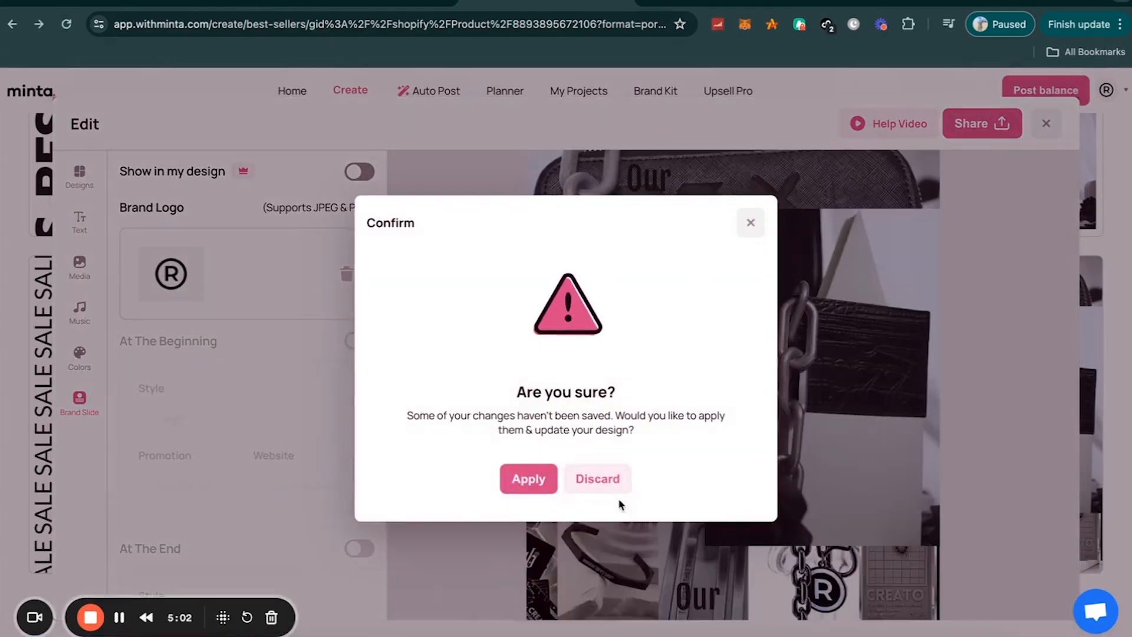
{"action": "left_click", "coordinate": [593, 479]}
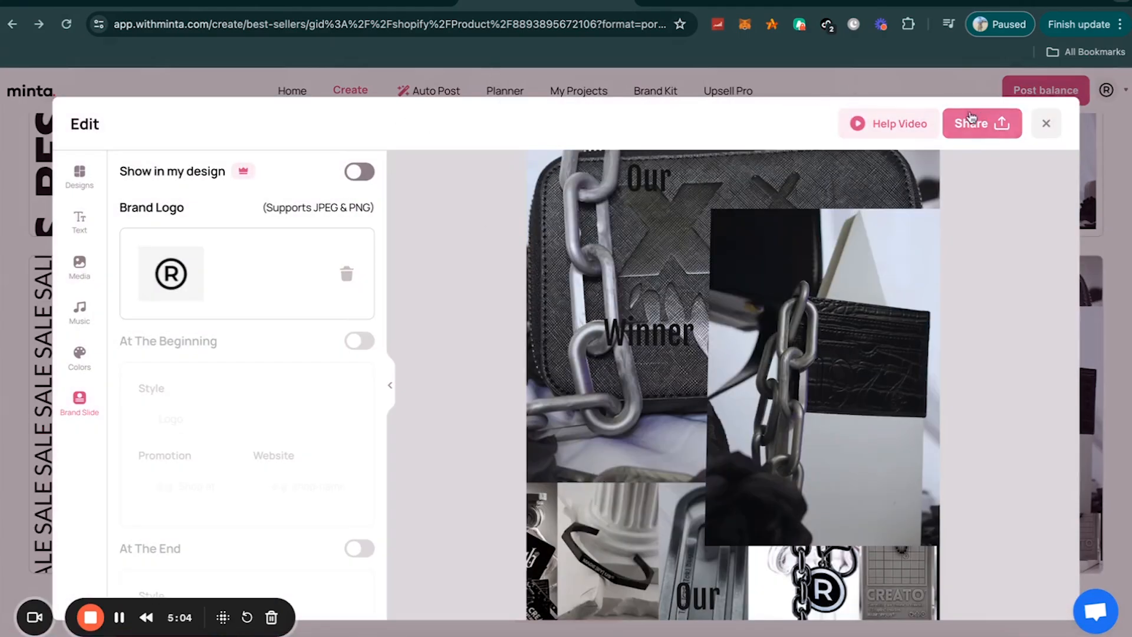
Review the Auto Post channels, look through the suggested videos on the Home page, and return to Auto Post
{"action": "left_click", "coordinate": [428, 91]}
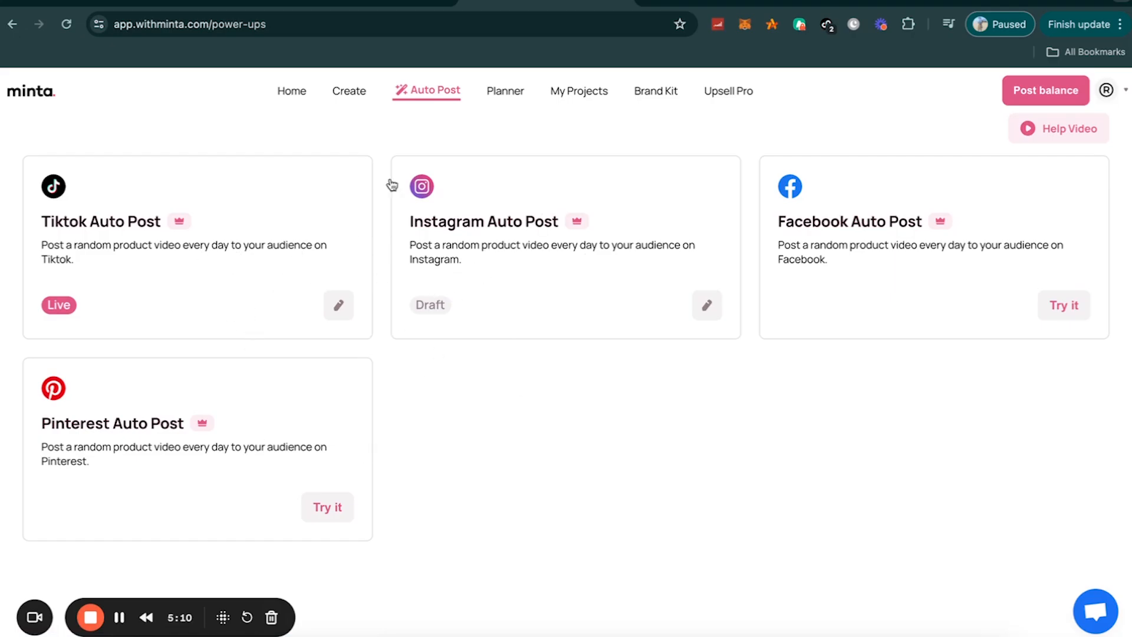
{"action": "left_click", "coordinate": [291, 90]}
{"action": "scroll", "coordinate": [492, 407], "scroll_direction": "down", "scroll_amount": 3}
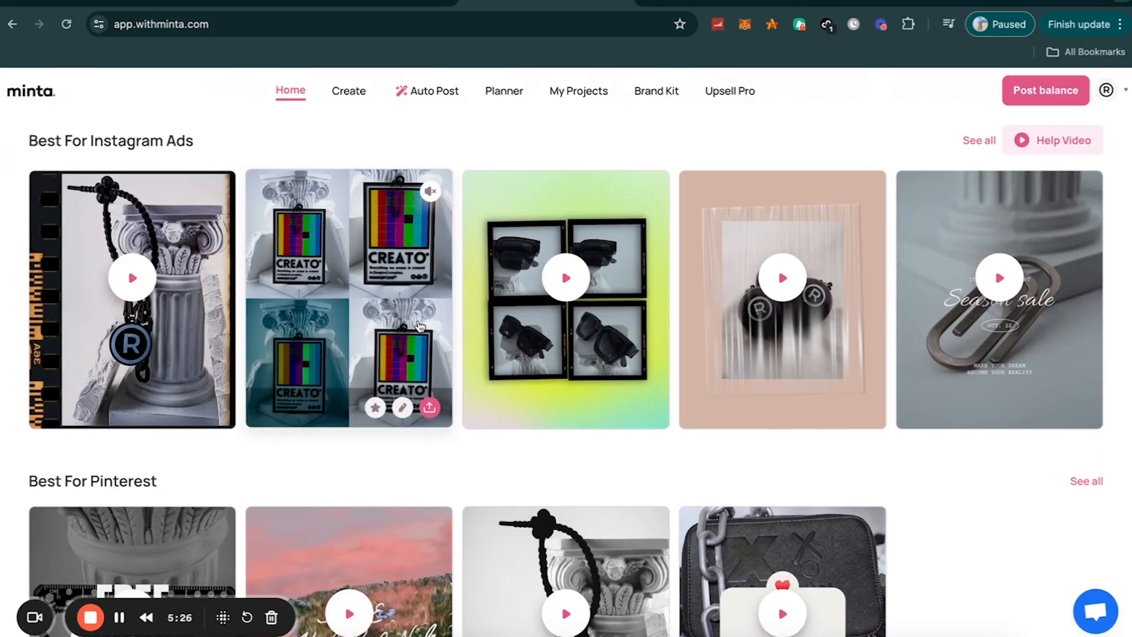
{"action": "left_click", "coordinate": [432, 95]}
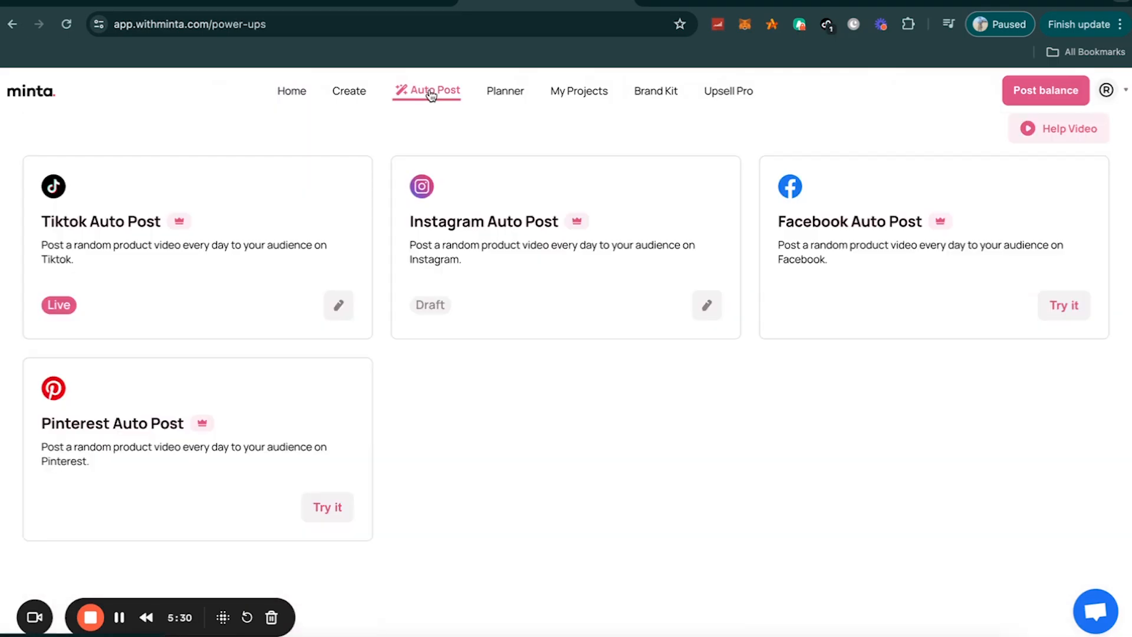